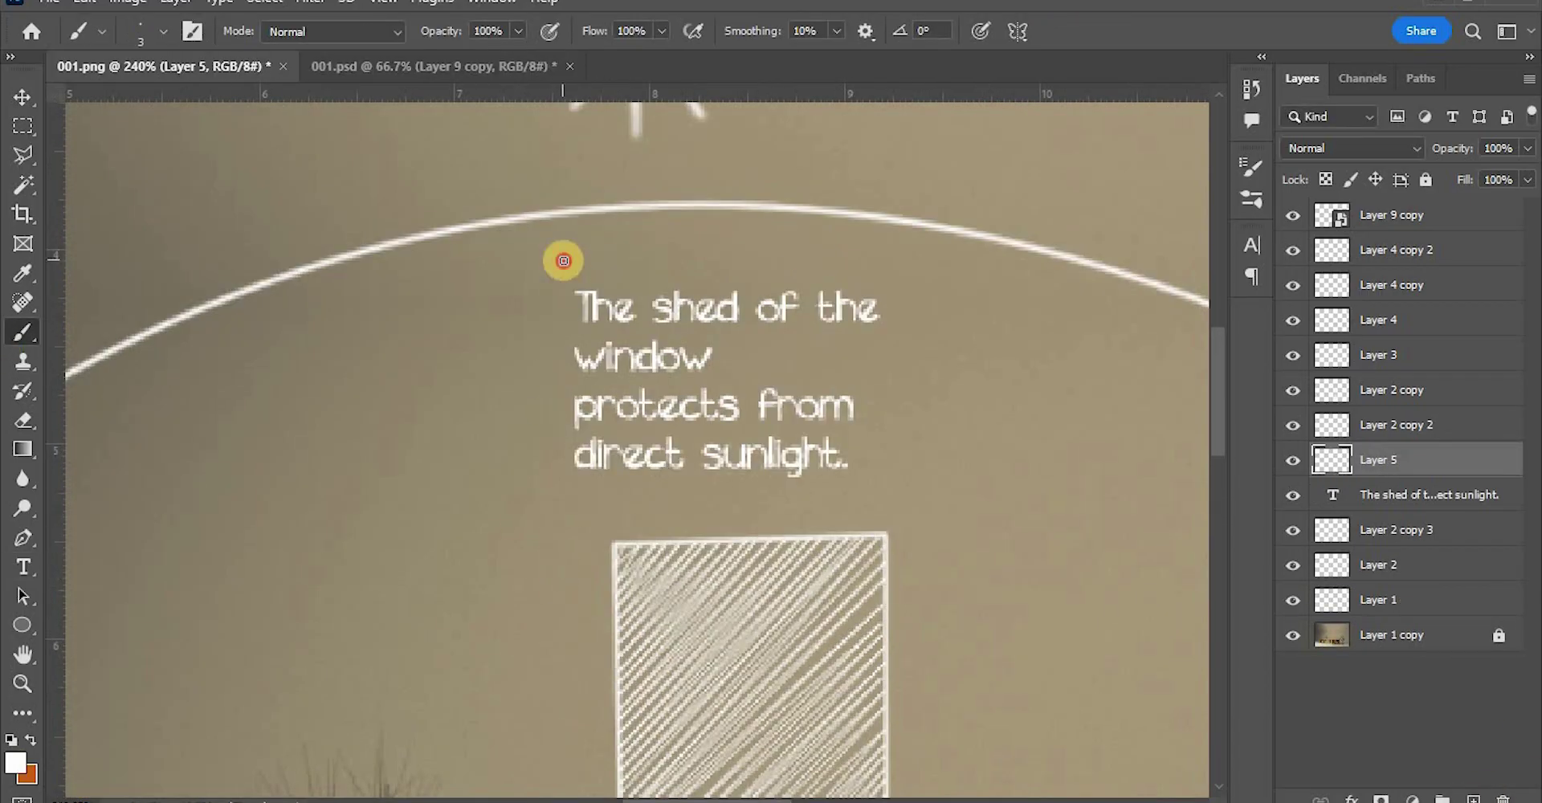
# Duplicate the note about direct sunlight together with its hand-drawn frame, down and to the left of the original, and select the copied text
pyautogui.press('v')
pyautogui.keyDown('alt'); pyautogui.scroll(-2, 395, 418); pyautogui.keyUp('alt')
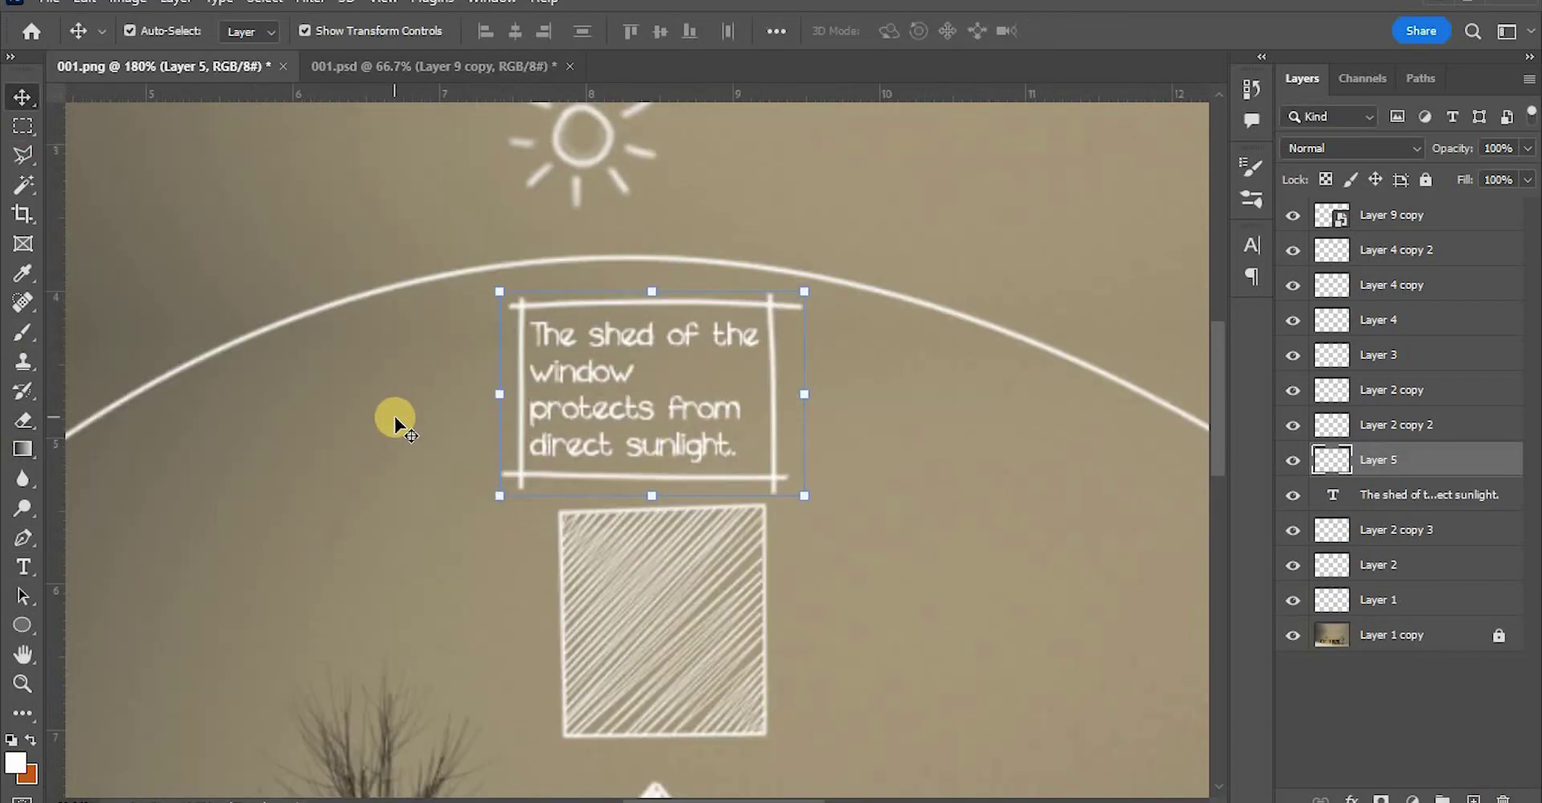
pyautogui.keyDown('alt'); pyautogui.scroll(-2, 703, 197); pyautogui.keyUp('alt')
pyautogui.keyDown('alt'); pyautogui.scroll(-1, 912, 282); pyautogui.keyUp('alt')
pyautogui.keyDown('shift'); pyautogui.click(722, 251); pyautogui.keyUp('shift')
pyautogui.keyDown('alt'); pyautogui.moveTo(722, 251); pyautogui.dragTo(380, 509); pyautogui.keyUp('alt')
pyautogui.keyDown('alt'); pyautogui.scroll(4, 378, 509); pyautogui.keyUp('alt')
pyautogui.doubleClick(378, 507)
pyautogui.hotkey('ctrl', 'a')
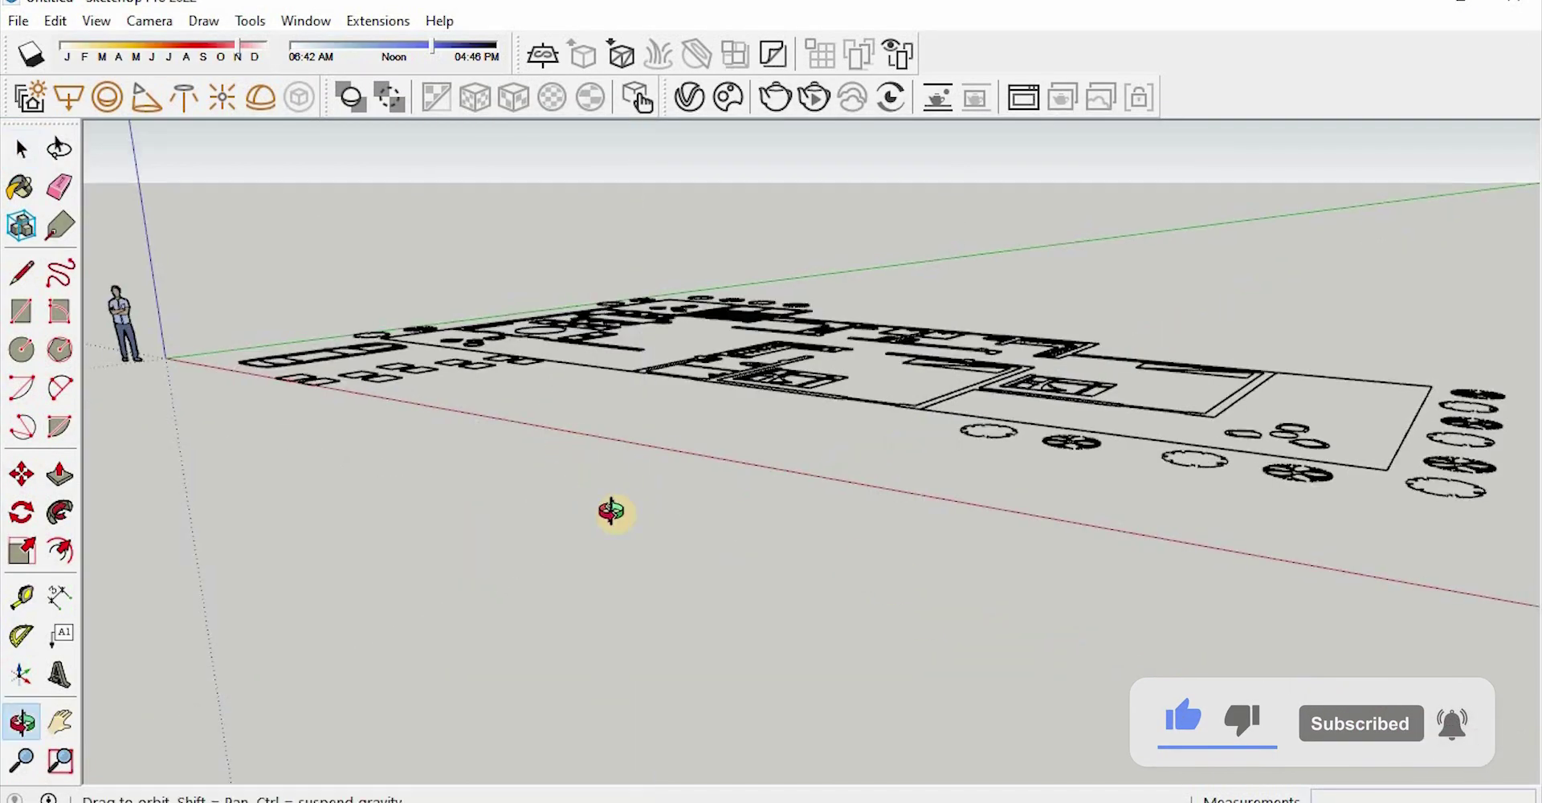
# In SketchUp, trace the living room's outer side wall on the floor plan with a rectangle, group it and open the group for editing
pyautogui.moveTo(612, 509); pyautogui.dragTo(674, 549, button='middle')
pyautogui.scroll(2, 552, 397)
pyautogui.click(412, 485)
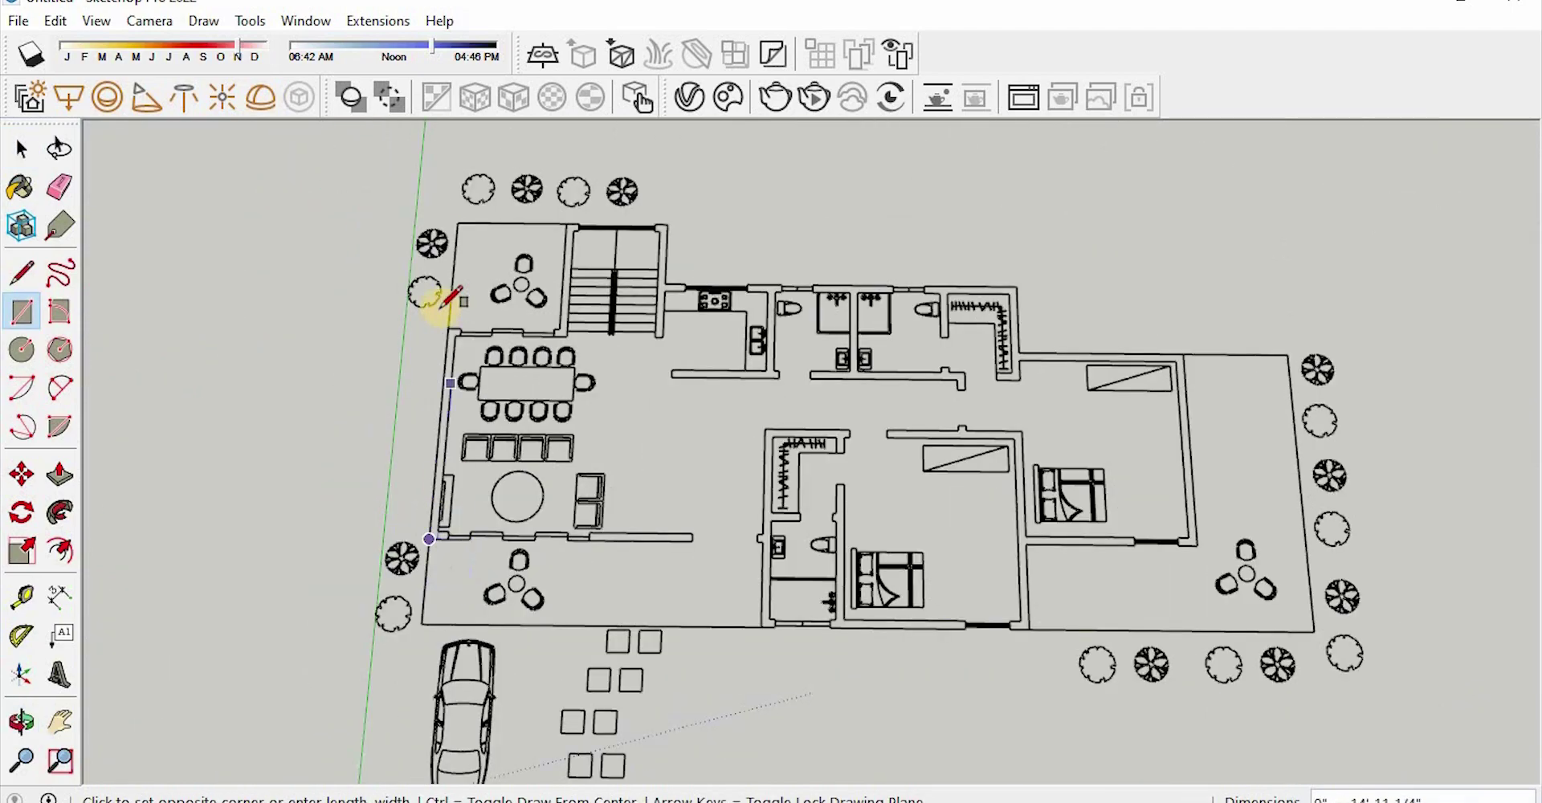
pyautogui.click(480, 364)
pyautogui.press('space')
pyautogui.doubleClick(469, 379)
pyautogui.rightClick(469, 379)
pyautogui.click(557, 576)
pyautogui.doubleClick(466, 394)
# Trace the dining room's rear wall and the walls around the staircase with rectangles
pyautogui.press('r')
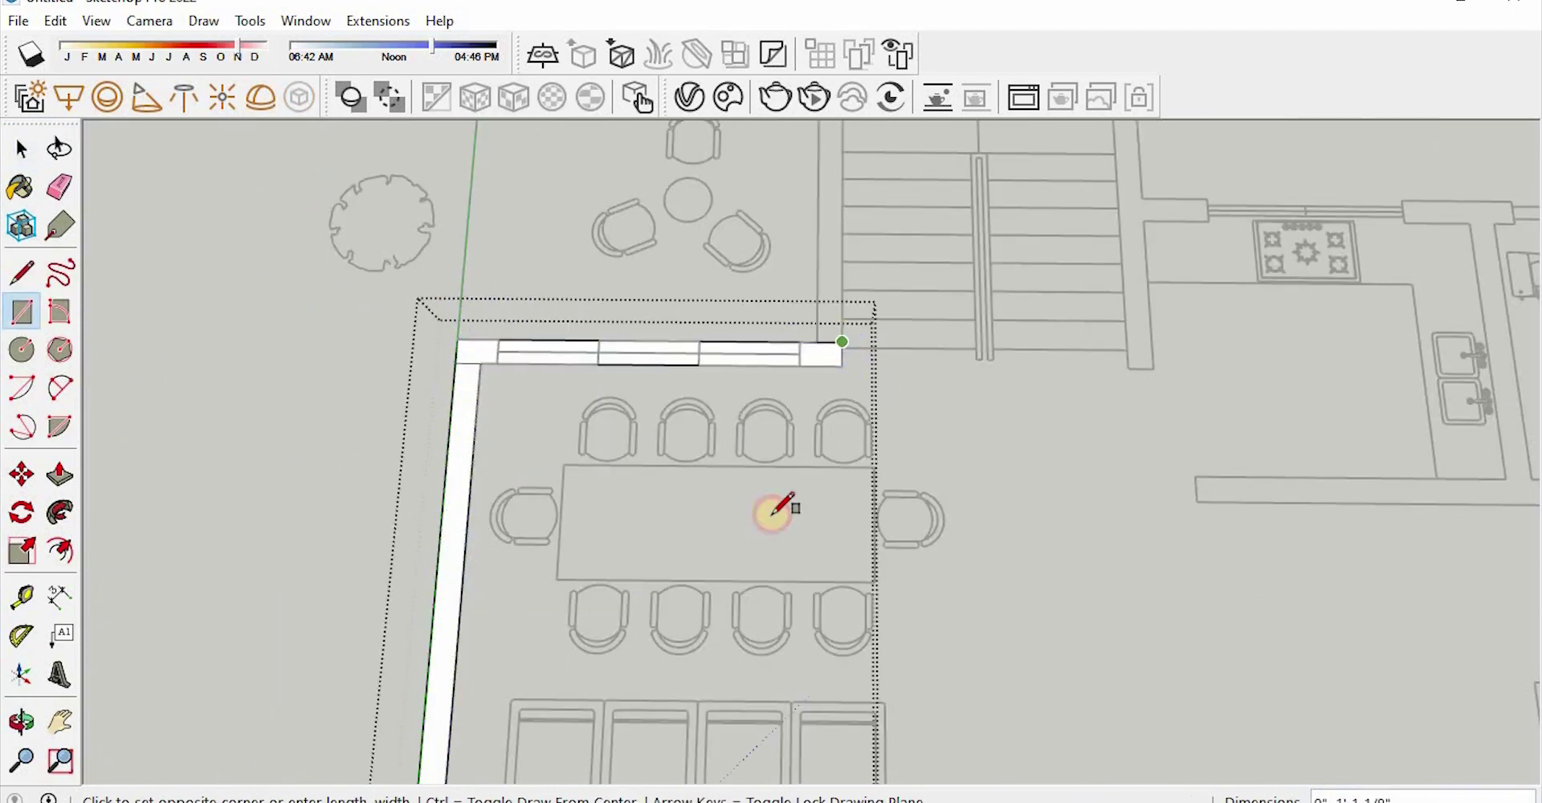
pyautogui.scroll(-2, 773, 511)
pyautogui.click(805, 183)
pyautogui.scroll(2, 1020, 423)
pyautogui.click(1020, 423)
pyautogui.click(1014, 261)
pyautogui.scroll(-3, 447, 358)
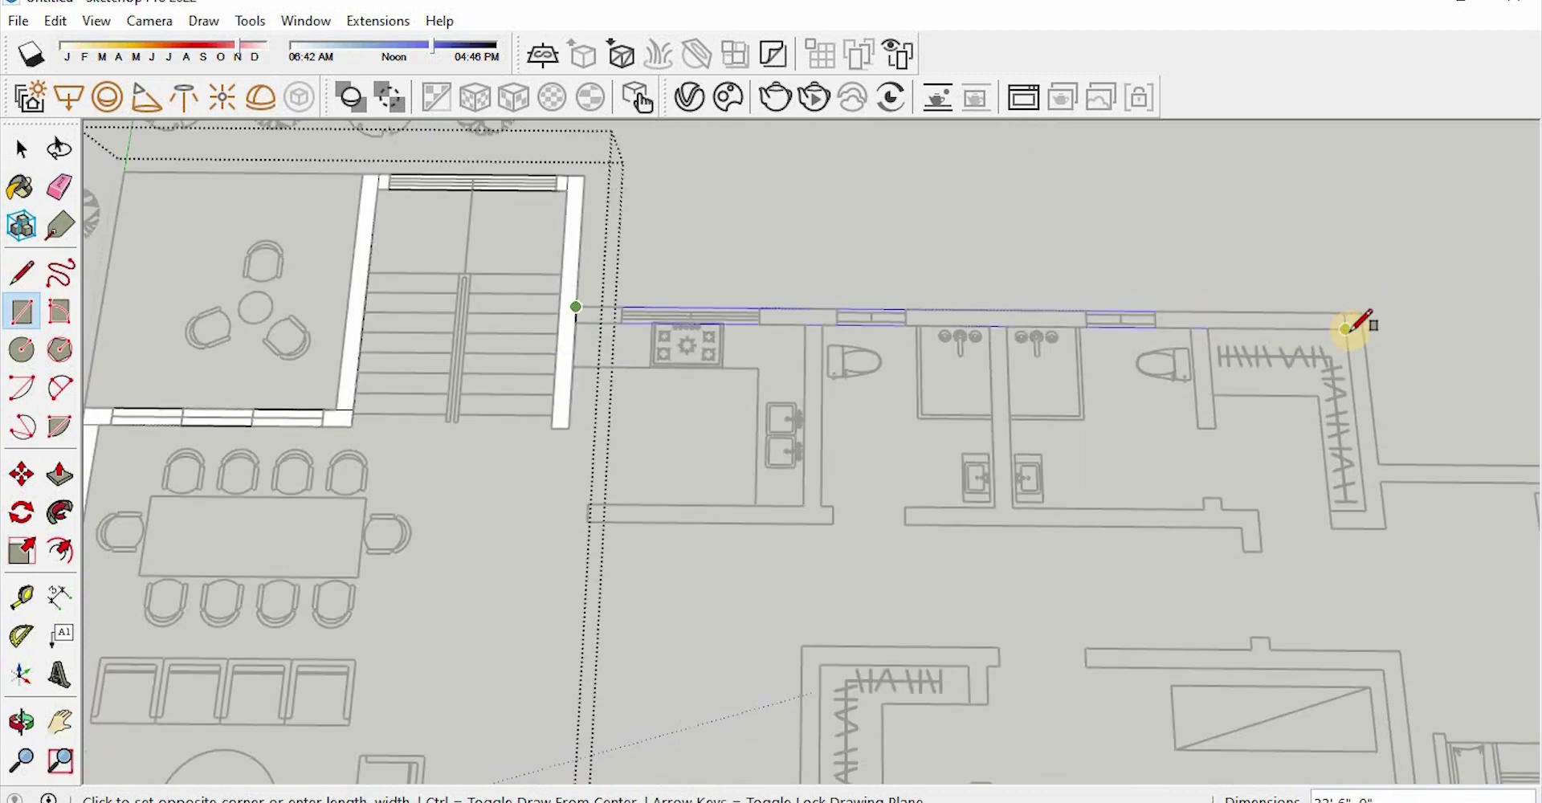
# Trace the rear wall along the kitchen and bathrooms and the outer wall beside the closet with rectangles
pyautogui.click(1350, 328)
pyautogui.scroll(-2, 1309, 345)
pyautogui.click(1320, 423)
pyautogui.scroll(2, 1298, 330)
pyautogui.click(1298, 330)
# Trace the rear and outer side walls of the end bedroom with rectangles
pyautogui.keyDown('shift'); pyautogui.moveTo(1333, 472); pyautogui.dragTo(863, 363, button='middle'); pyautogui.keyUp('shift')
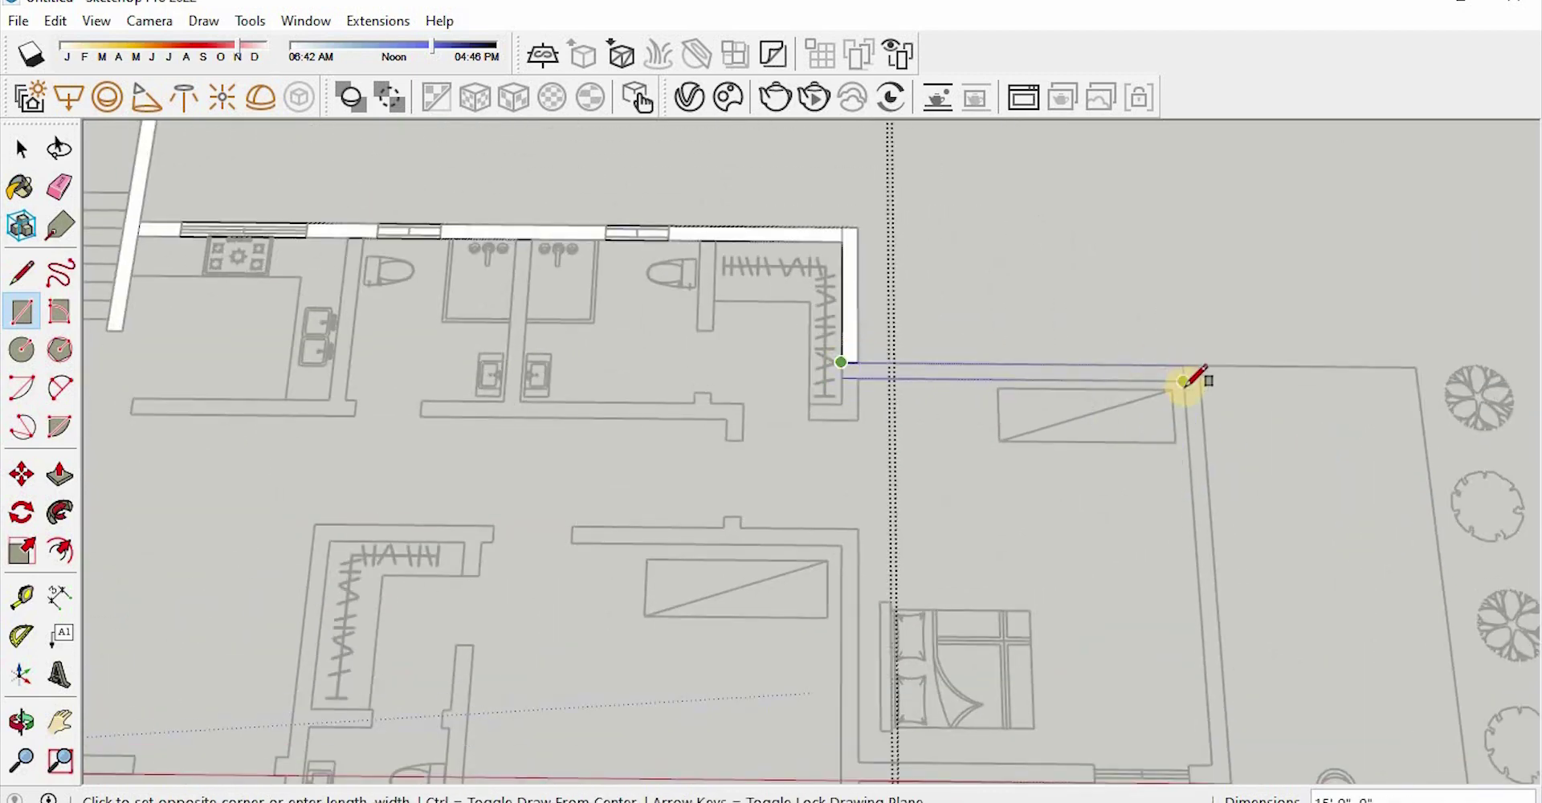
pyautogui.click(1183, 381)
pyautogui.click(1202, 366)
pyautogui.scroll(-2, 1202, 366)
pyautogui.scroll(2, 1202, 651)
pyautogui.click(1197, 651)
# Trace the end bedroom's front wall and the wall running forward from it beside the terrace
pyautogui.keyDown('shift'); pyautogui.moveTo(904, 414); pyautogui.dragTo(947, 236, button='middle'); pyautogui.keyUp('shift')
pyautogui.scroll(-1, 947, 235)
pyautogui.click(838, 632)
pyautogui.click(855, 649)
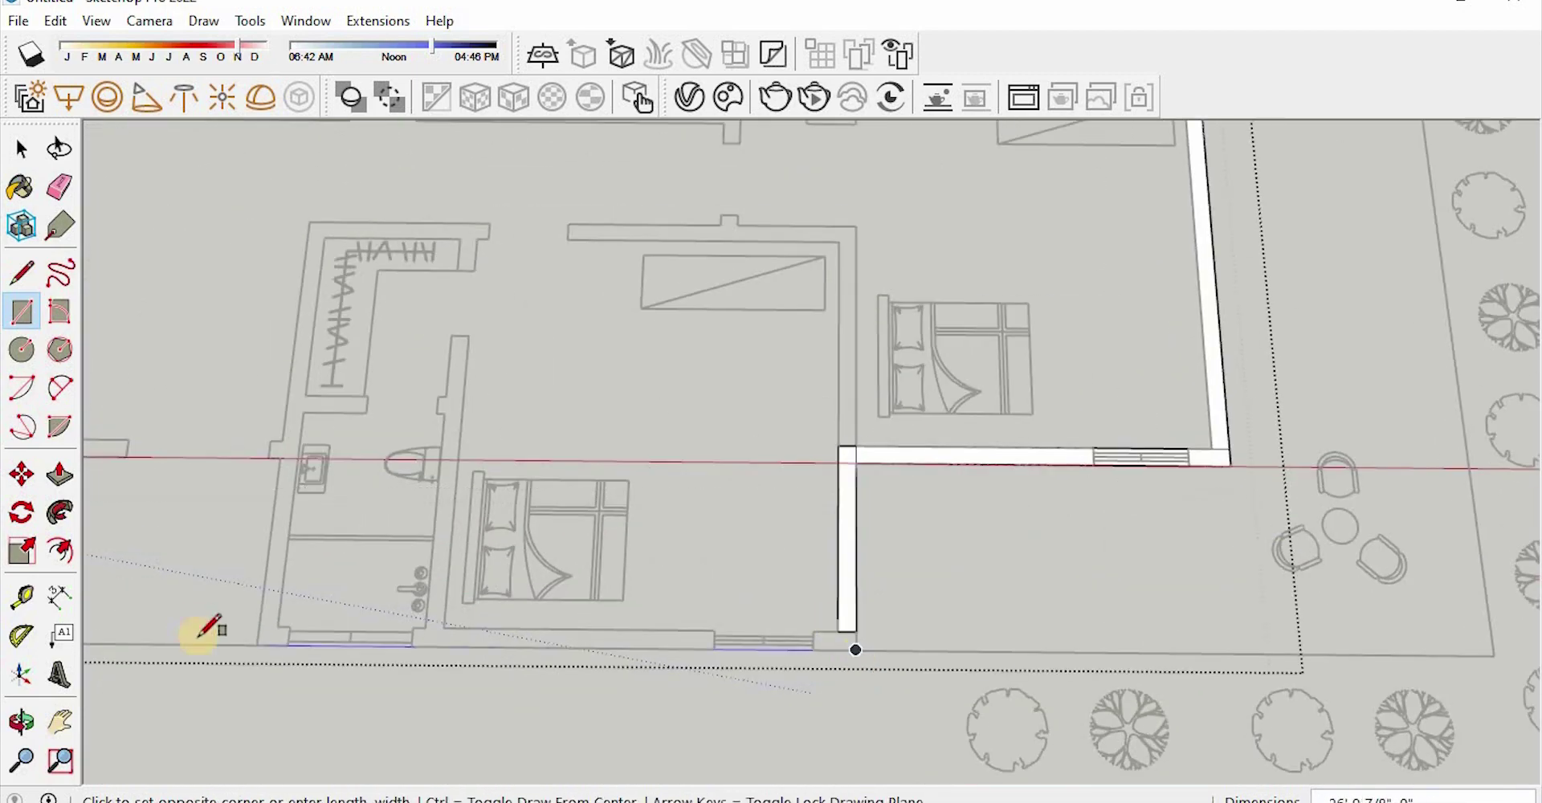
# Trace the remaining front walls along the second bedroom, its bathroom and the living room to close the exterior outline
pyautogui.click(282, 441)
pyautogui.keyDown('shift'); pyautogui.moveTo(277, 440); pyautogui.dragTo(881, 389, button='middle'); pyautogui.keyUp('shift')
pyautogui.scroll(-3, 881, 389)
pyautogui.scroll(5, 468, 397)
pyautogui.click(403, 395)
pyautogui.scroll(-2, 403, 398)
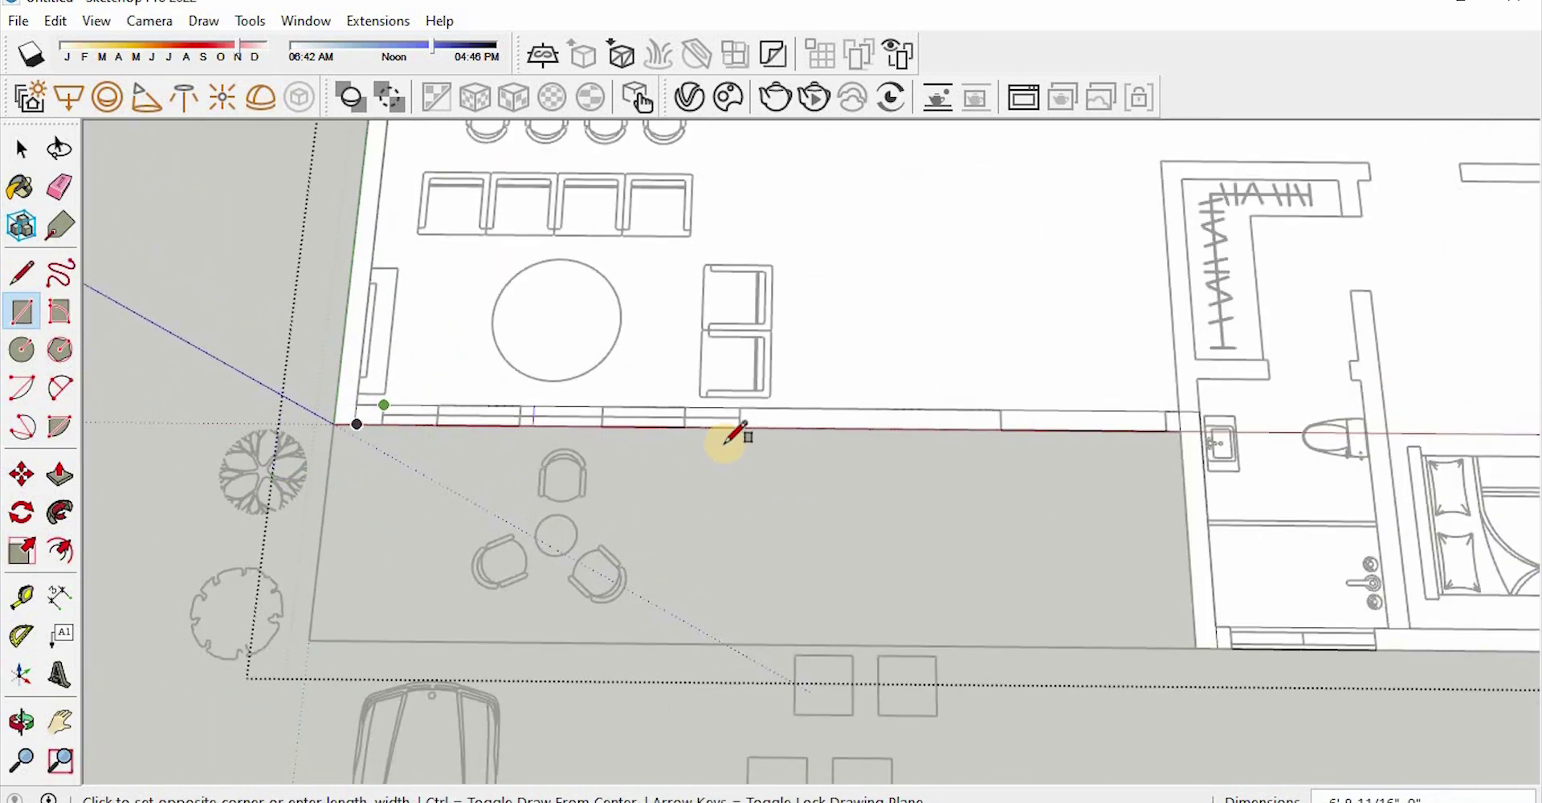
# Mark the openings in the living room, dining room and staircase walls with rectangles matching the plan
pyautogui.scroll(2, 1124, 426)
pyautogui.click(915, 440)
pyautogui.scroll(-5, 1010, 455)
pyautogui.scroll(4, 453, 311)
pyautogui.click(481, 314)
pyautogui.click(786, 339)
pyautogui.keyDown('shift'); pyautogui.moveTo(786, 339); pyautogui.dragTo(514, 603, button='middle'); pyautogui.keyUp('shift')
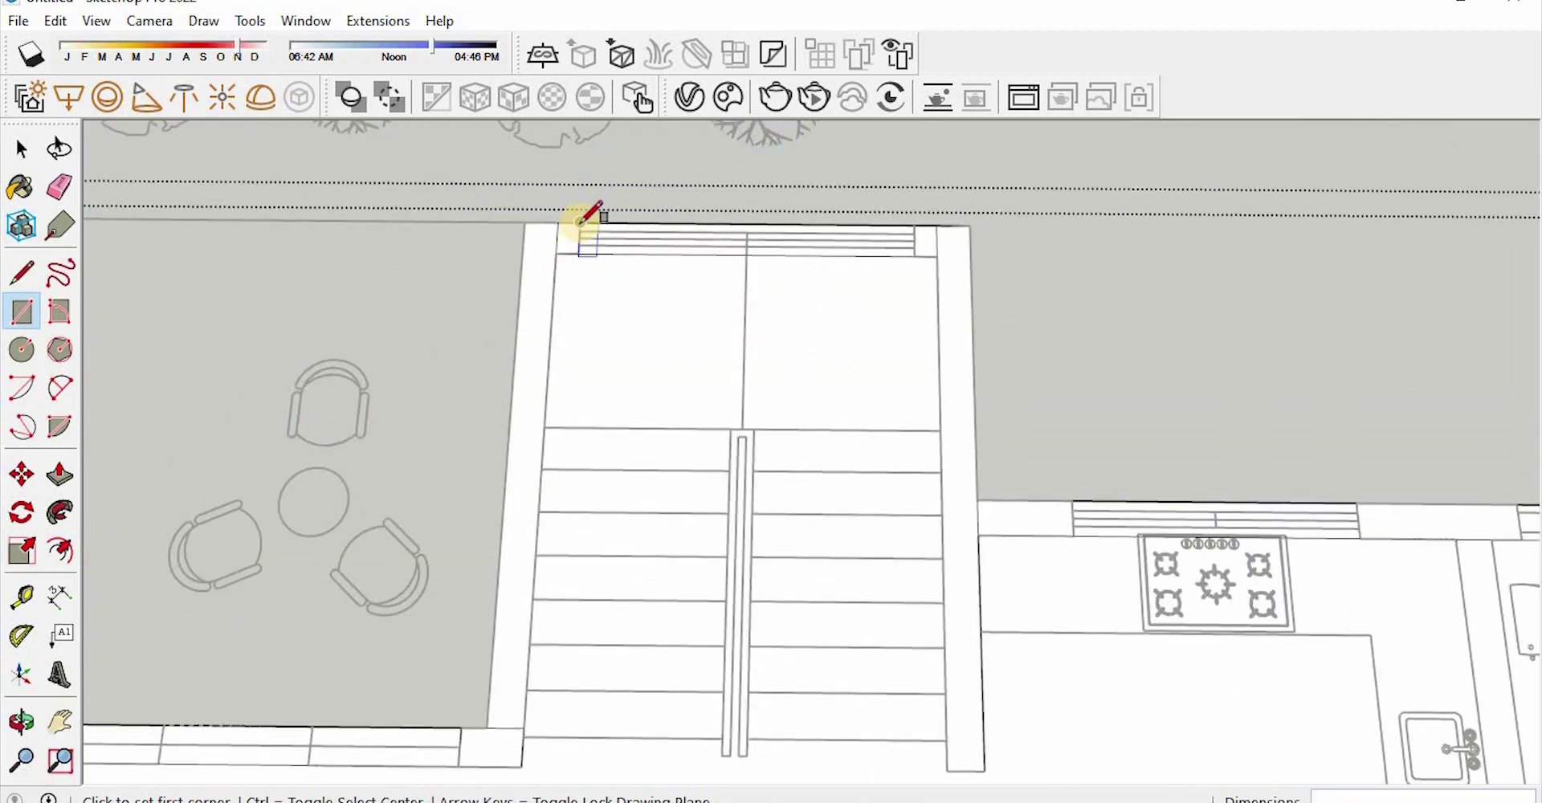
pyautogui.click(579, 225)
pyautogui.click(916, 254)
# Mark the kitchen window and the two rear bathroom windows with rectangles in the rear wall
pyautogui.scroll(-2, 803, 338)
pyautogui.click(903, 465)
pyautogui.click(1282, 513)
pyautogui.scroll(4, 1180, 429)
pyautogui.click(685, 423)
pyautogui.click(893, 469)
pyautogui.scroll(-3, 277, 384)
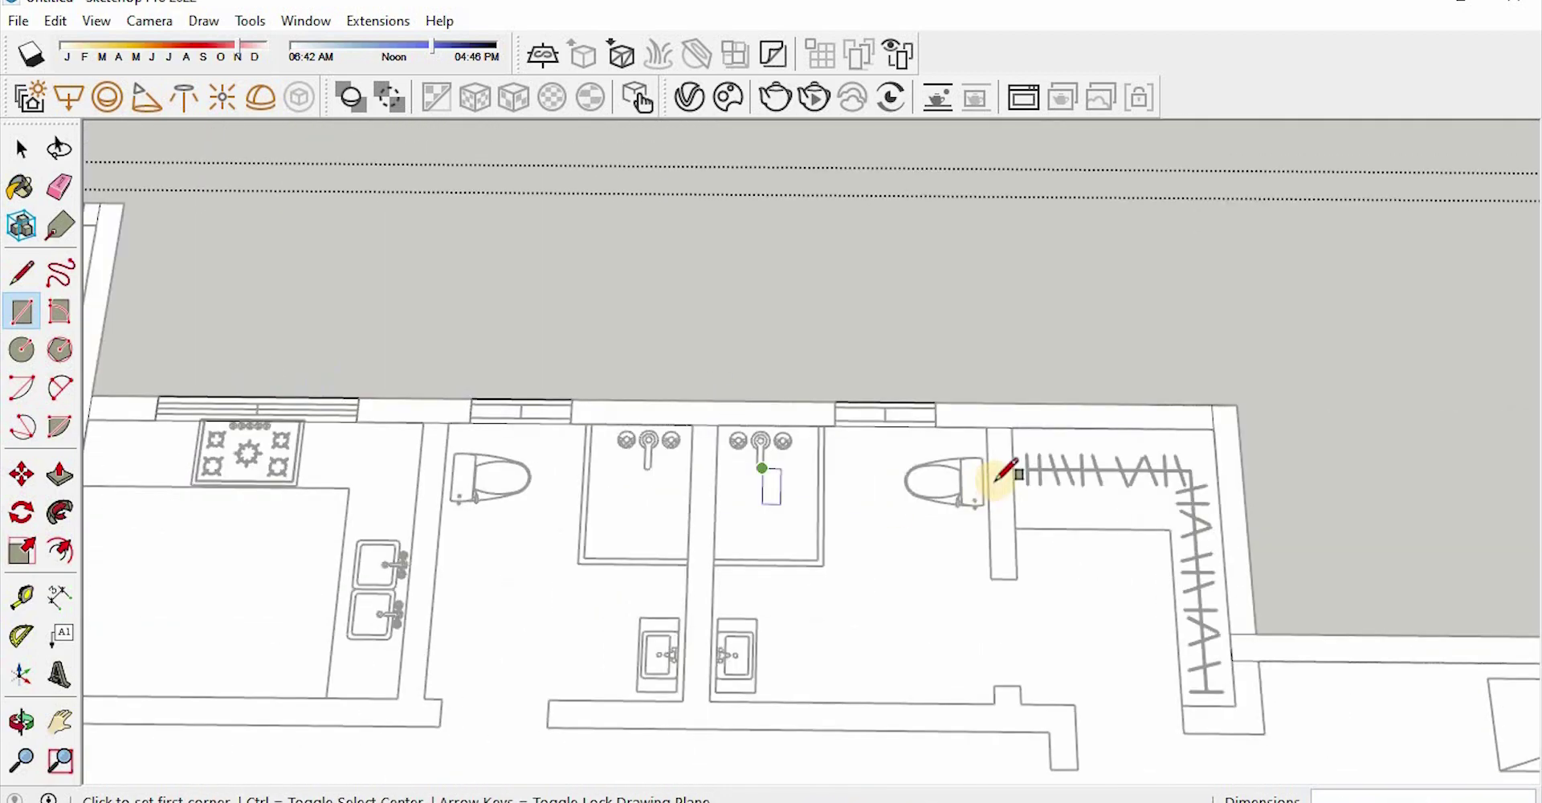
pyautogui.scroll(3, 956, 480)
pyautogui.click(704, 334)
pyautogui.click(890, 379)
pyautogui.scroll(-5, 890, 379)
# Mark the windows of both bedrooms and the front bathroom with rectangles in the front walls
pyautogui.scroll(4, 1132, 683)
pyautogui.click(1195, 524)
pyautogui.click(1020, 490)
pyautogui.scroll(4, 791, 618)
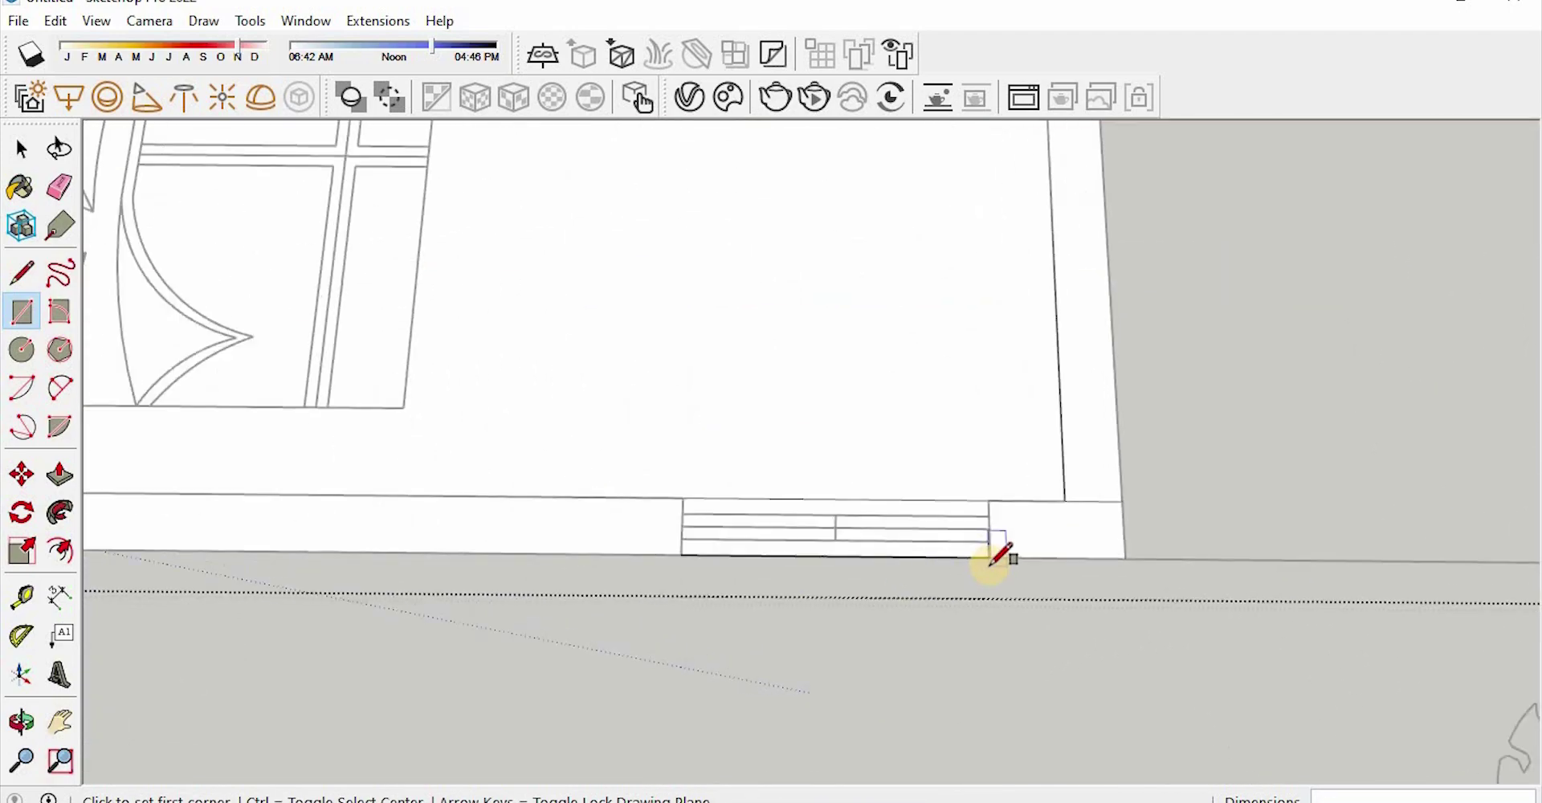
pyautogui.click(992, 554)
pyautogui.click(682, 499)
pyautogui.scroll(3, 315, 512)
pyautogui.click(182, 461)
pyautogui.click(571, 523)
pyautogui.scroll(-6, 571, 523)
pyautogui.scroll(5, 434, 445)
# Push/Pull the solid wall segments of the living, dining, staircase, kitchen and rear bathroom areas up to wall height
pyautogui.press('space')
pyautogui.press('p')
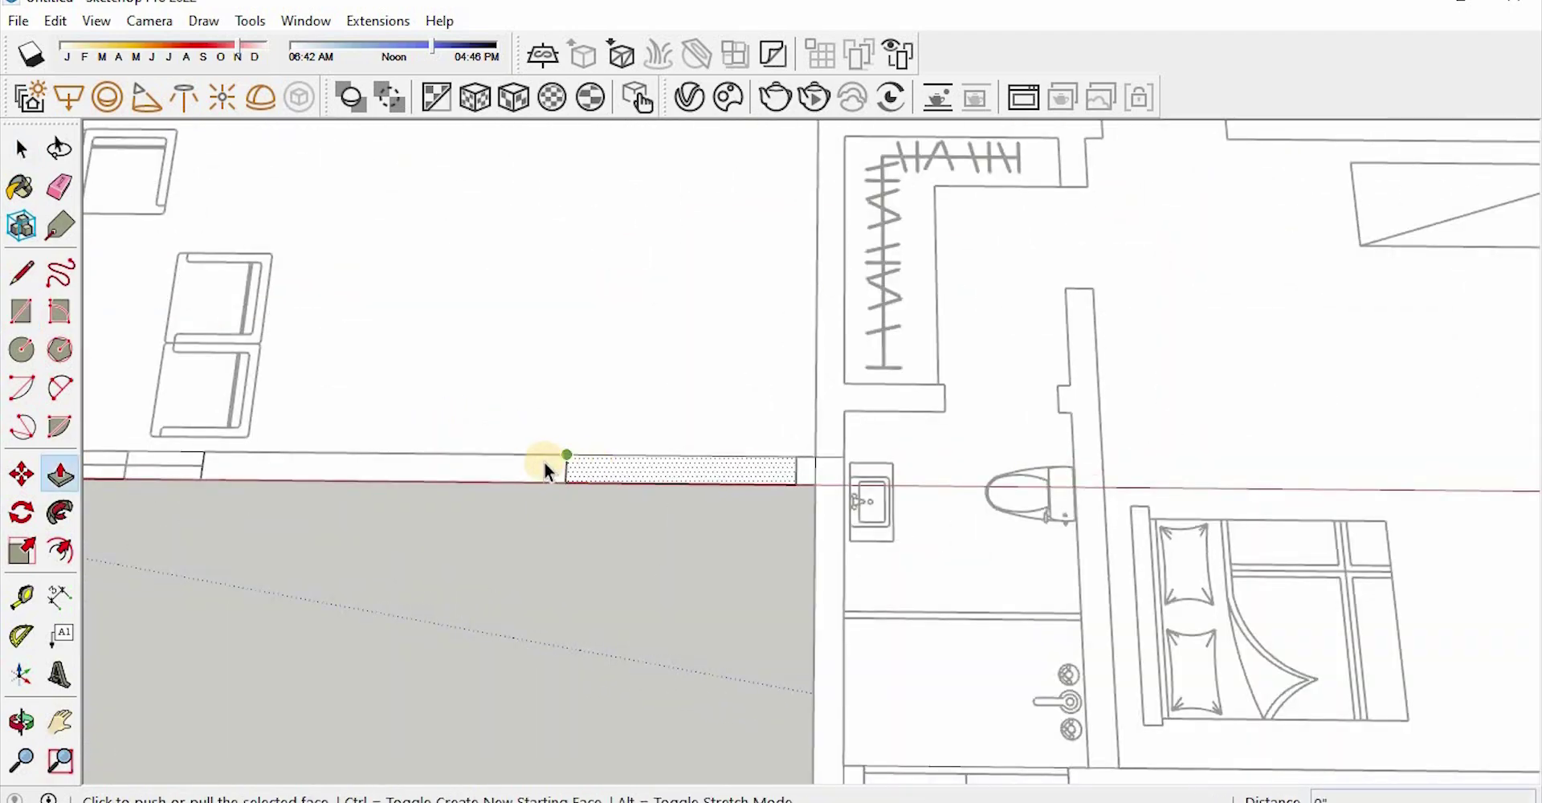
pyautogui.click(546, 466)
pyautogui.write('1')
pyautogui.click(551, 442)
pyautogui.scroll(-5, 578, 276)
pyautogui.scroll(6, 561, 595)
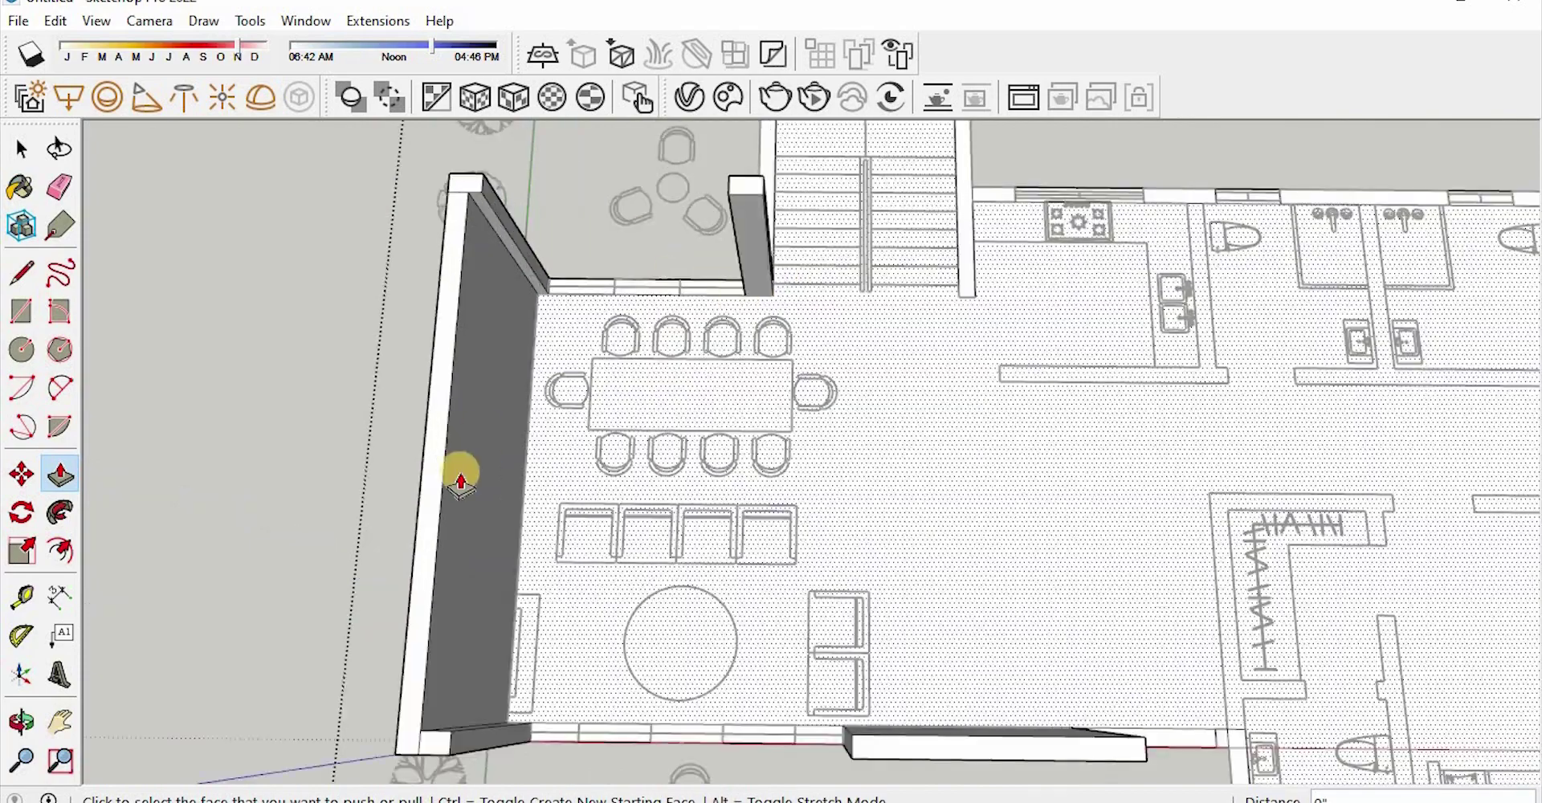
pyautogui.scroll(-4, 867, 344)
pyautogui.scroll(5, 1228, 447)
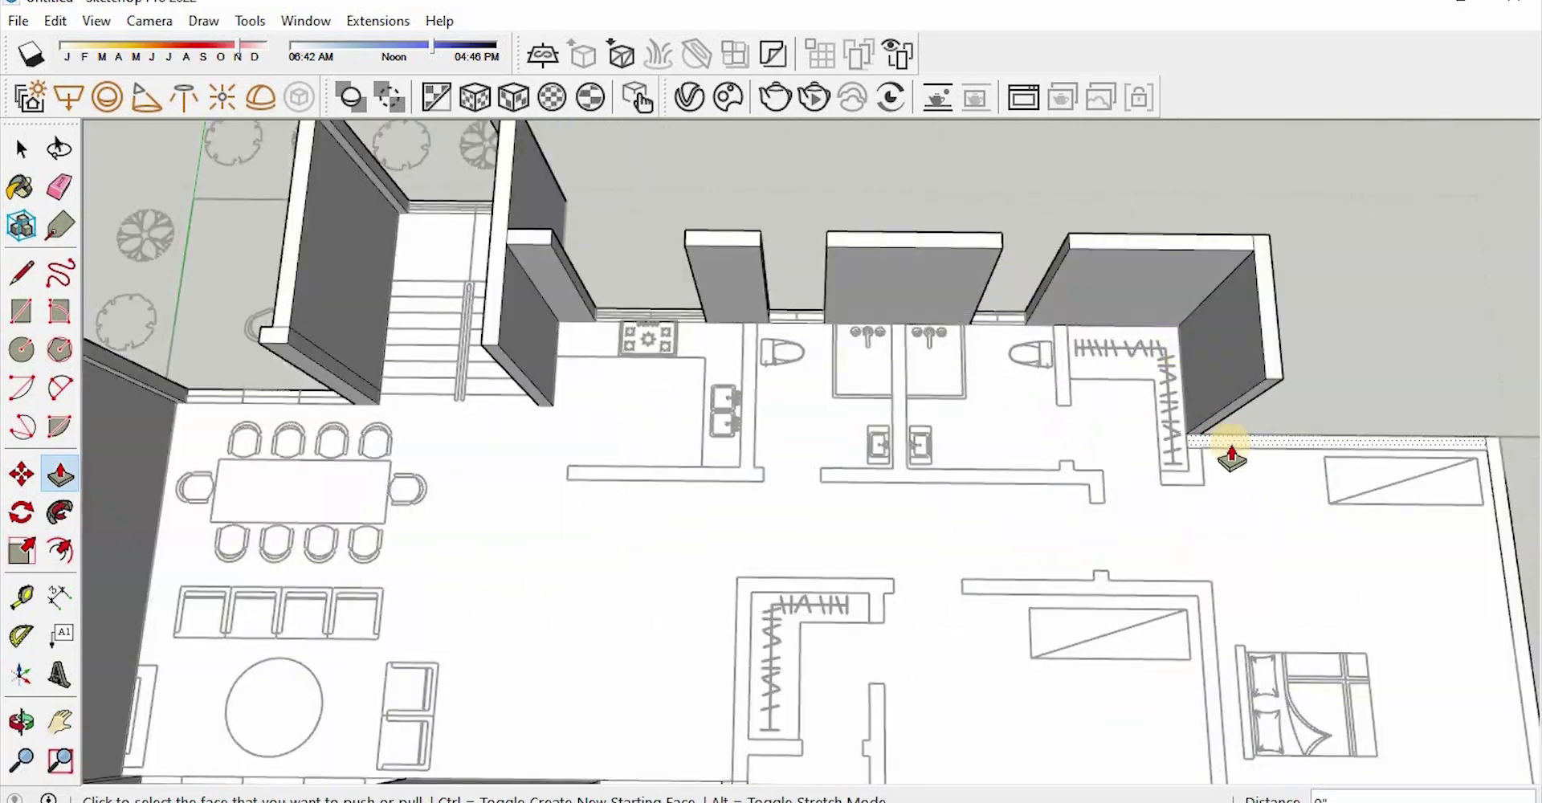
# Raise the remaining solid wall segments around the bedrooms and front bathroom to the same wall height
pyautogui.doubleClick(1244, 608)
pyautogui.doubleClick(1036, 606)
pyautogui.doubleClick(925, 605)
pyautogui.moveTo(936, 603); pyautogui.dragTo(948, 522, button='middle')
pyautogui.doubleClick(1087, 588)
pyautogui.doubleClick(916, 586)
pyautogui.doubleClick(526, 570)
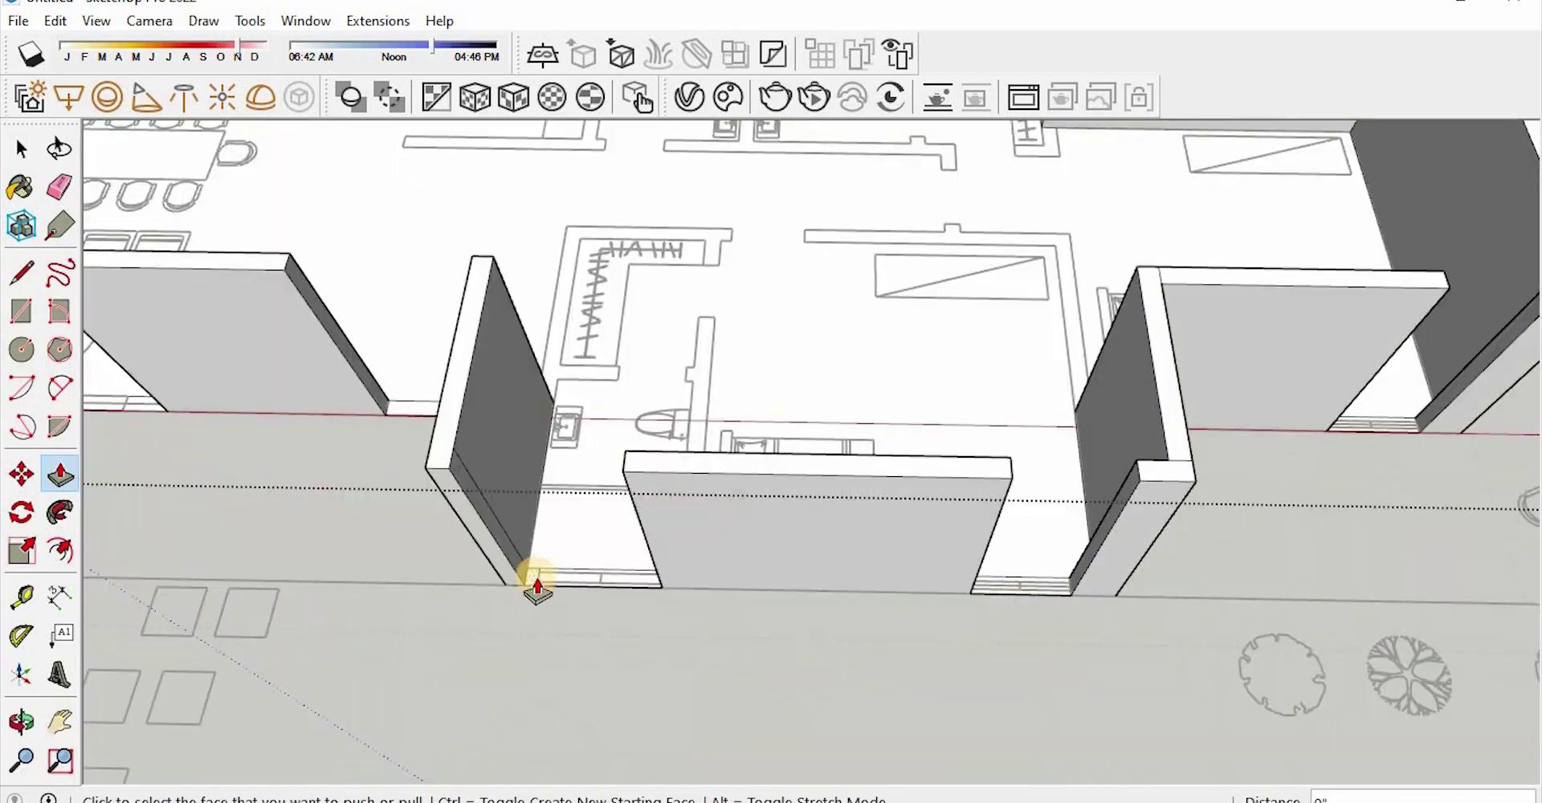
pyautogui.doubleClick(536, 582)
# Pull the opening faces in the living room's front wall up to the wall top, with a separate 1' header above each
pyautogui.scroll(-4, 843, 514)
pyautogui.scroll(4, 705, 465)
pyautogui.click(732, 552)
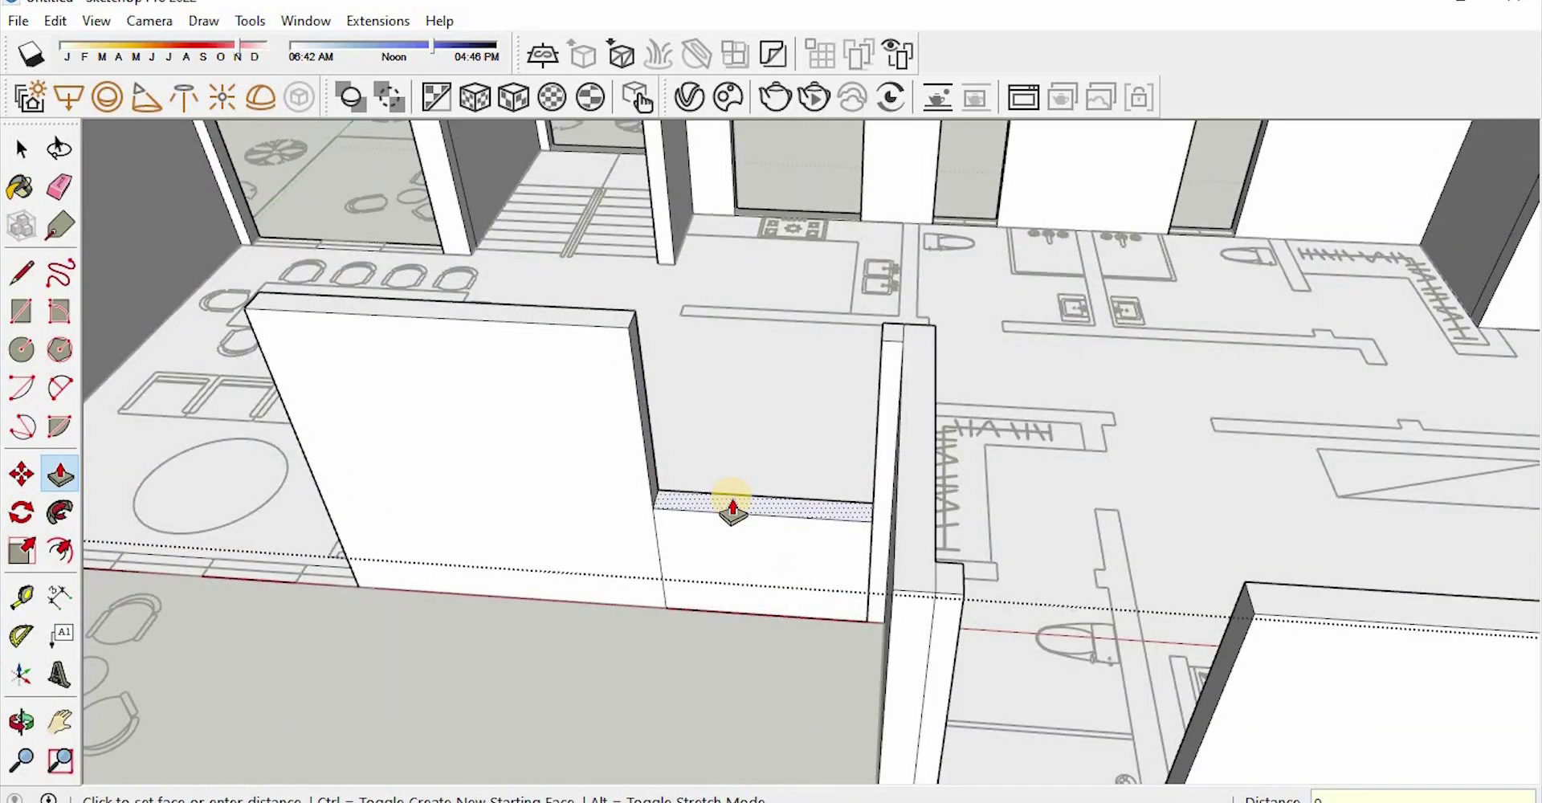
pyautogui.click(617, 337)
pyautogui.scroll(-3, 618, 418)
pyautogui.scroll(3, 554, 554)
pyautogui.click(562, 591)
pyautogui.click(593, 335)
pyautogui.scroll(-3, 598, 338)
pyautogui.moveTo(683, 281); pyautogui.dragTo(665, 323, button='middle')
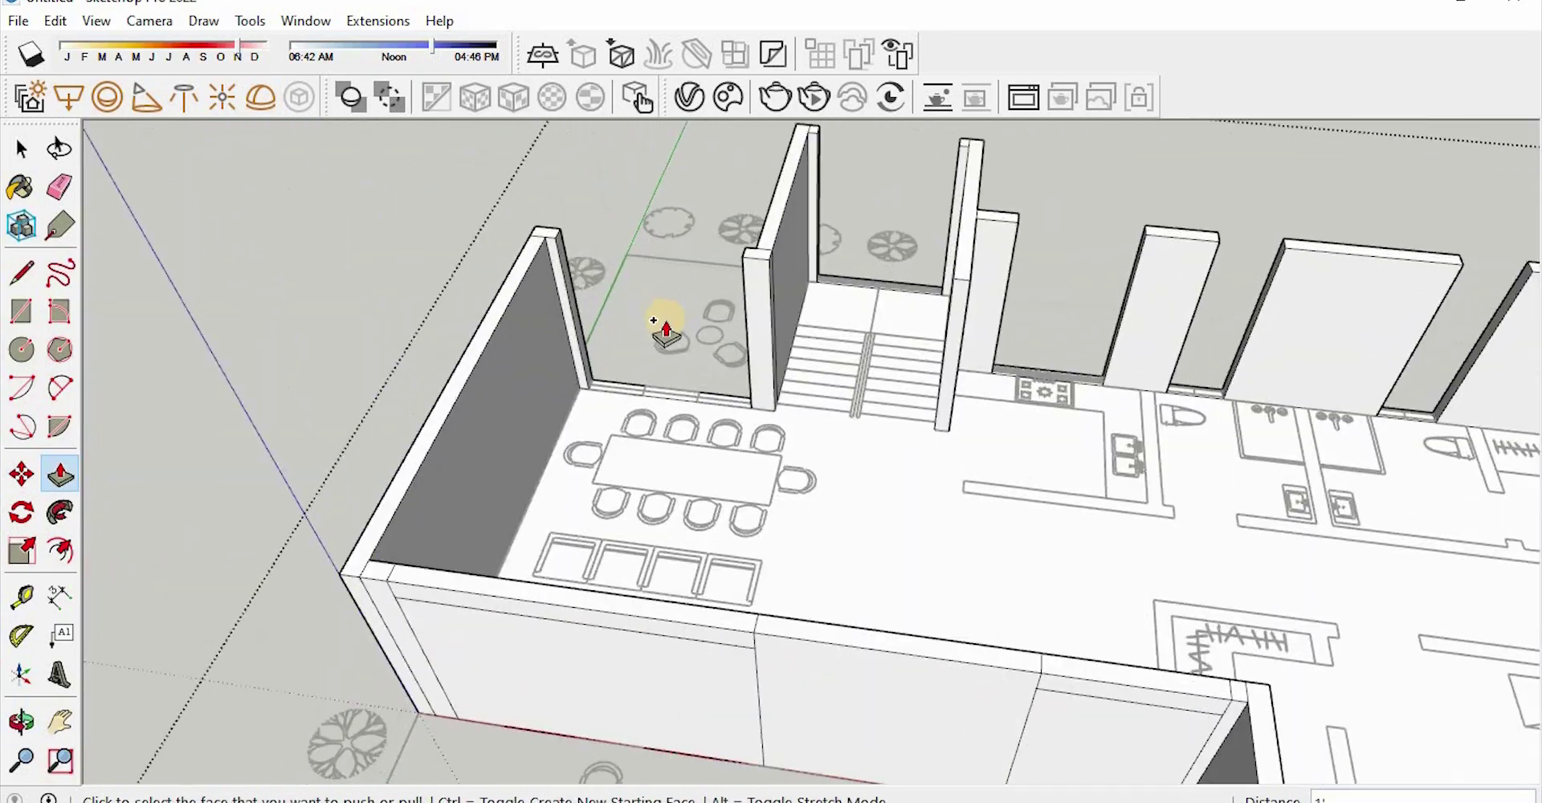
# Pull up the dining room, staircase and kitchen opening faces to the wall top, with separate header sections
pyautogui.scroll(3, 570, 301)
pyautogui.scroll(-3, 610, 514)
pyautogui.scroll(3, 756, 399)
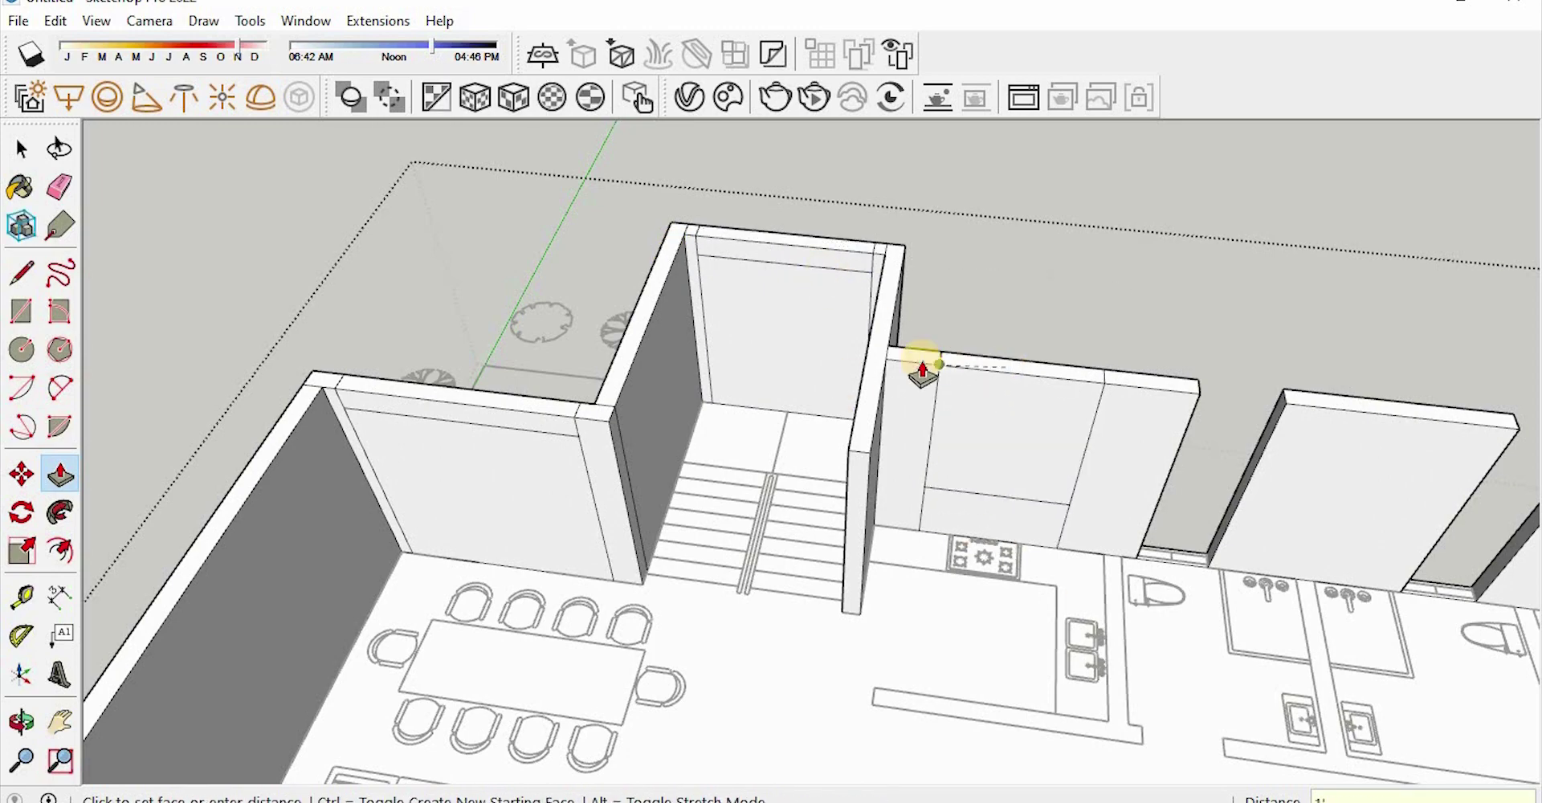
pyautogui.doubleClick(1001, 383)
pyautogui.scroll(-3, 1001, 386)
pyautogui.scroll(4, 839, 590)
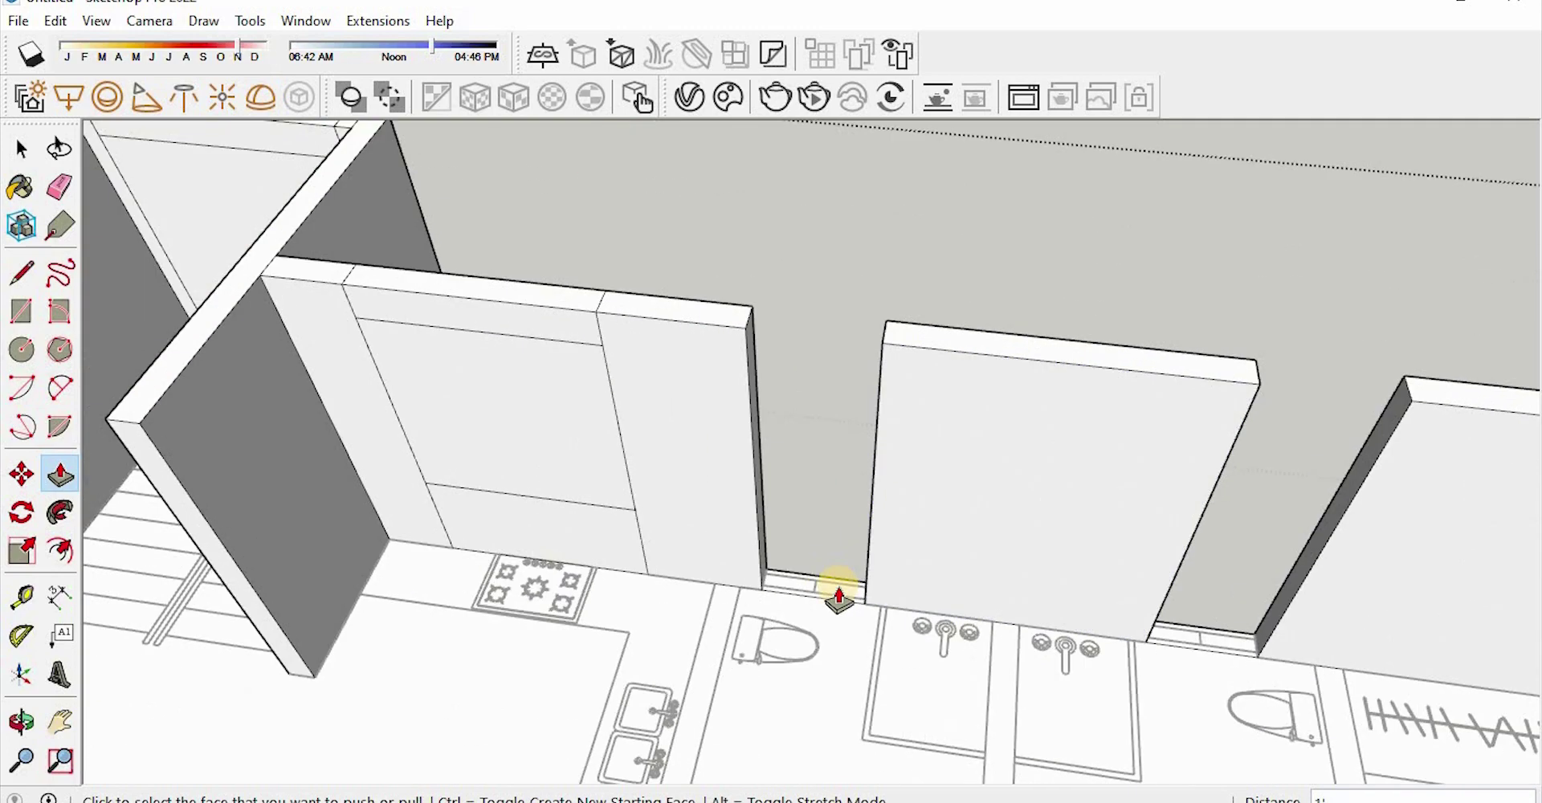
# Pull up the two rear bathroom window faces to the wall top in separate sections
pyautogui.click(592, 365)
pyautogui.click(1222, 638)
pyautogui.scroll(-5, 943, 323)
pyautogui.scroll(4, 1214, 642)
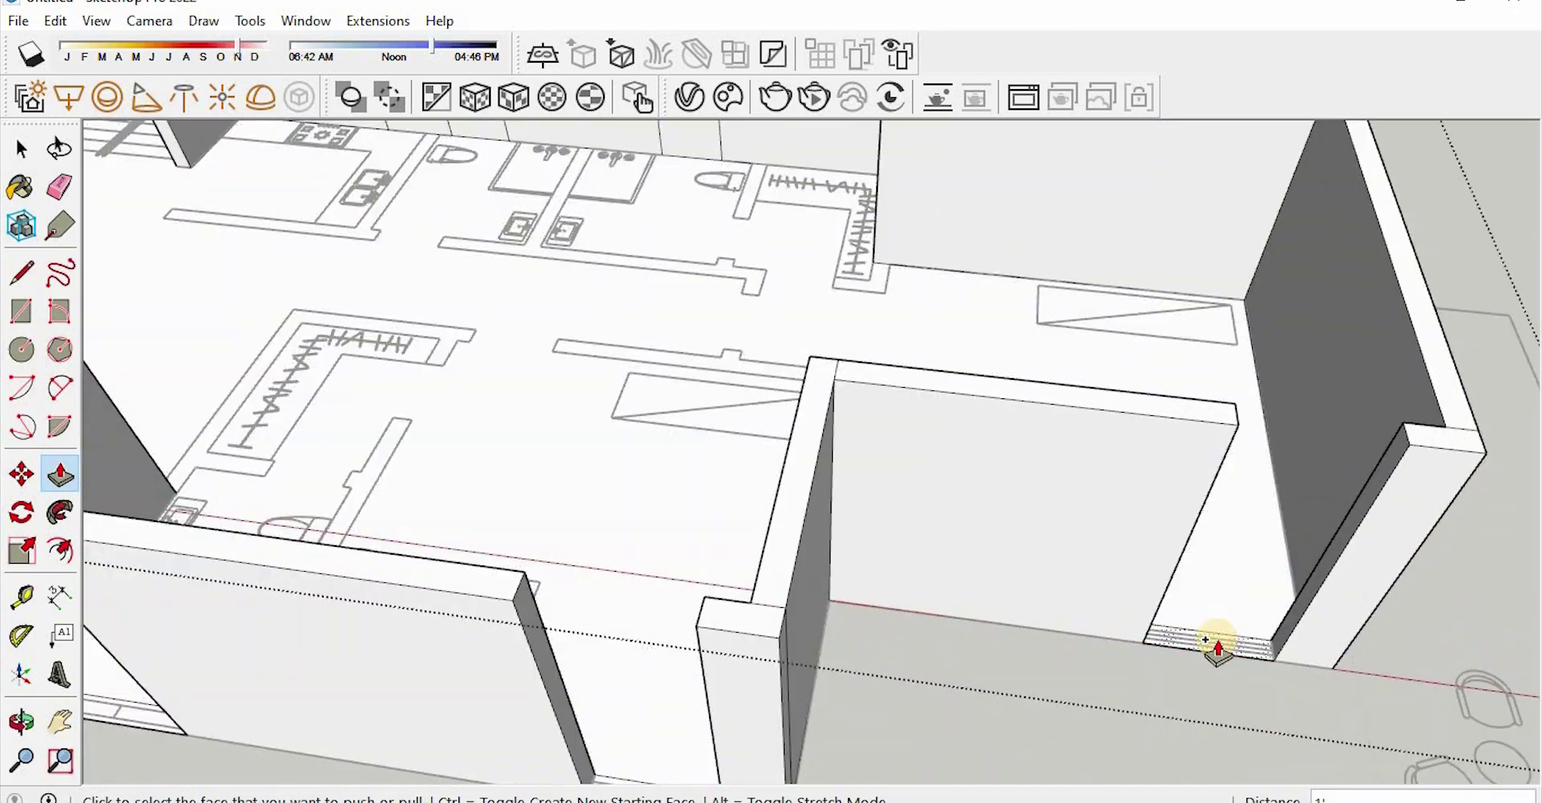
# Pull up the window faces of both bedrooms and the front bathroom to the wall top, with separate header sections
pyautogui.click(1215, 644)
pyautogui.scroll(-2, 1214, 642)
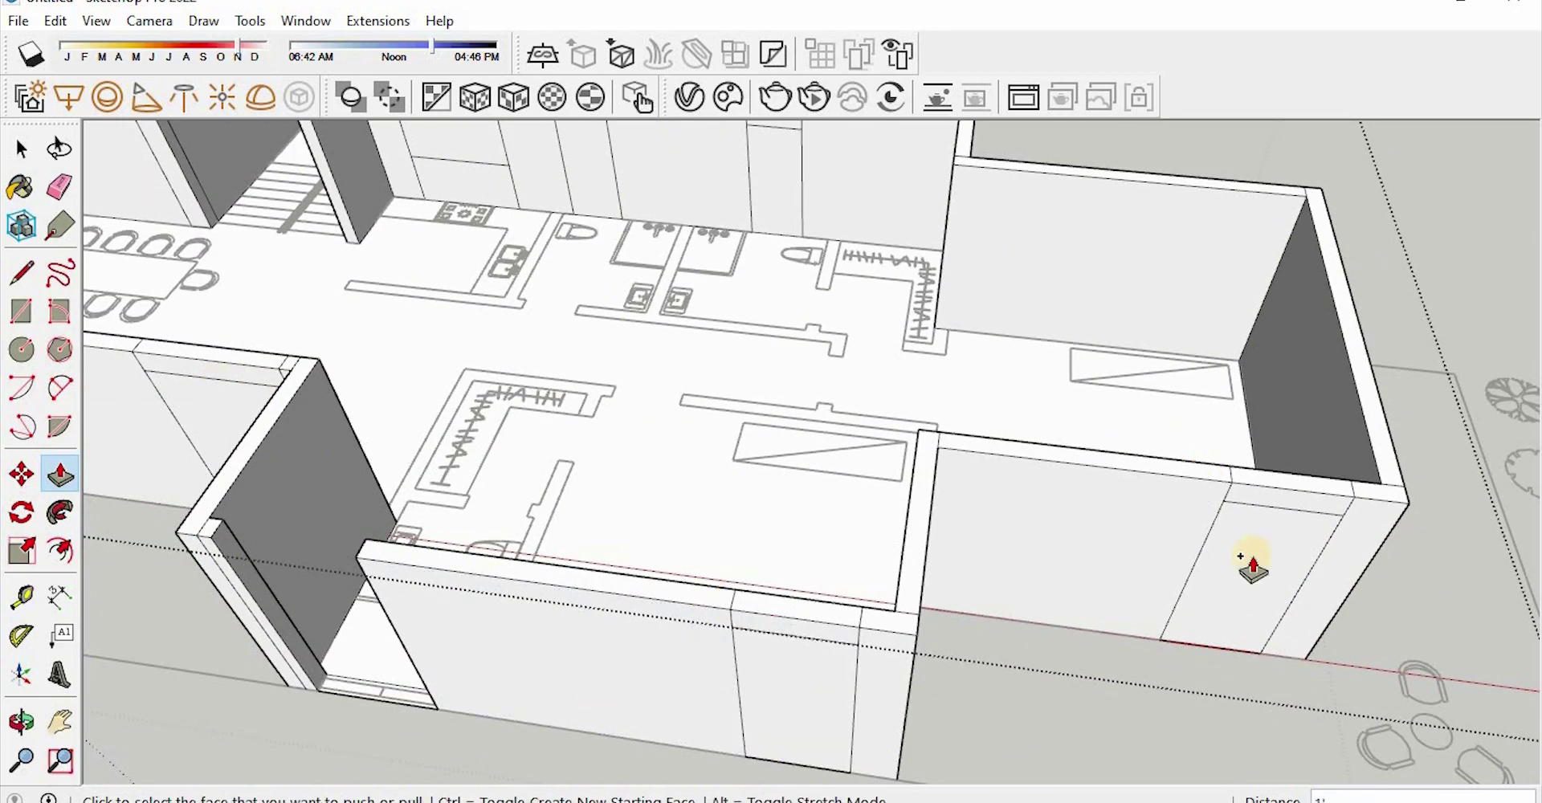
pyautogui.scroll(-3, 1251, 556)
pyautogui.scroll(5, 775, 739)
pyautogui.click(775, 743)
pyautogui.click(712, 539)
pyautogui.scroll(-3, 846, 622)
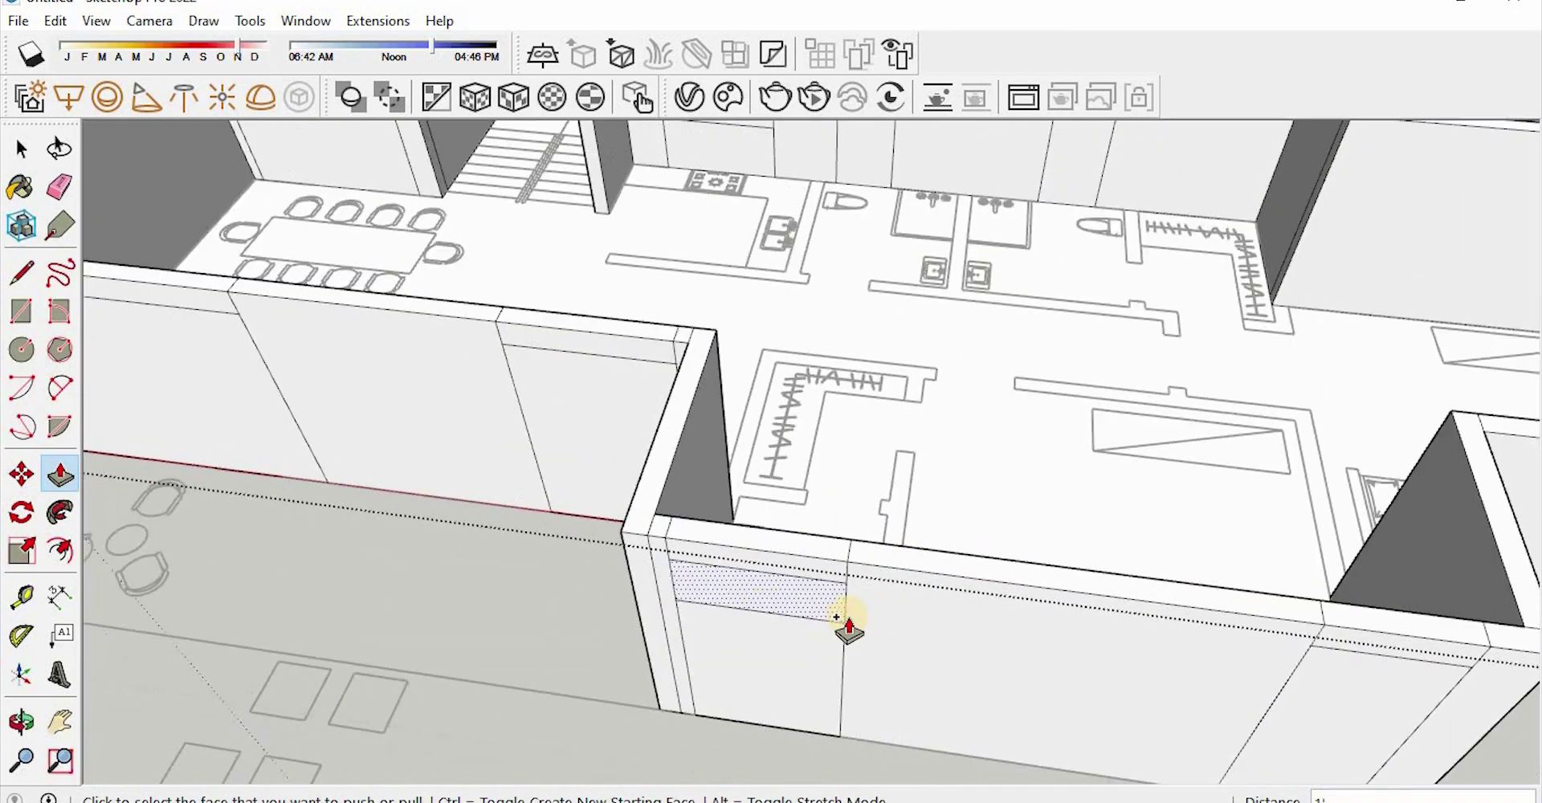
# Push the door and window panels through the wall thickness to cut all the openings below the headers
pyautogui.moveTo(847, 622); pyautogui.dragTo(1020, 534, button='middle')
pyautogui.press('space')
pyautogui.click(908, 488)
pyautogui.press('p')
pyautogui.click(908, 487)
pyautogui.click(706, 441)
pyautogui.doubleClick(498, 474)
pyautogui.doubleClick(518, 321)
pyautogui.doubleClick(695, 281)
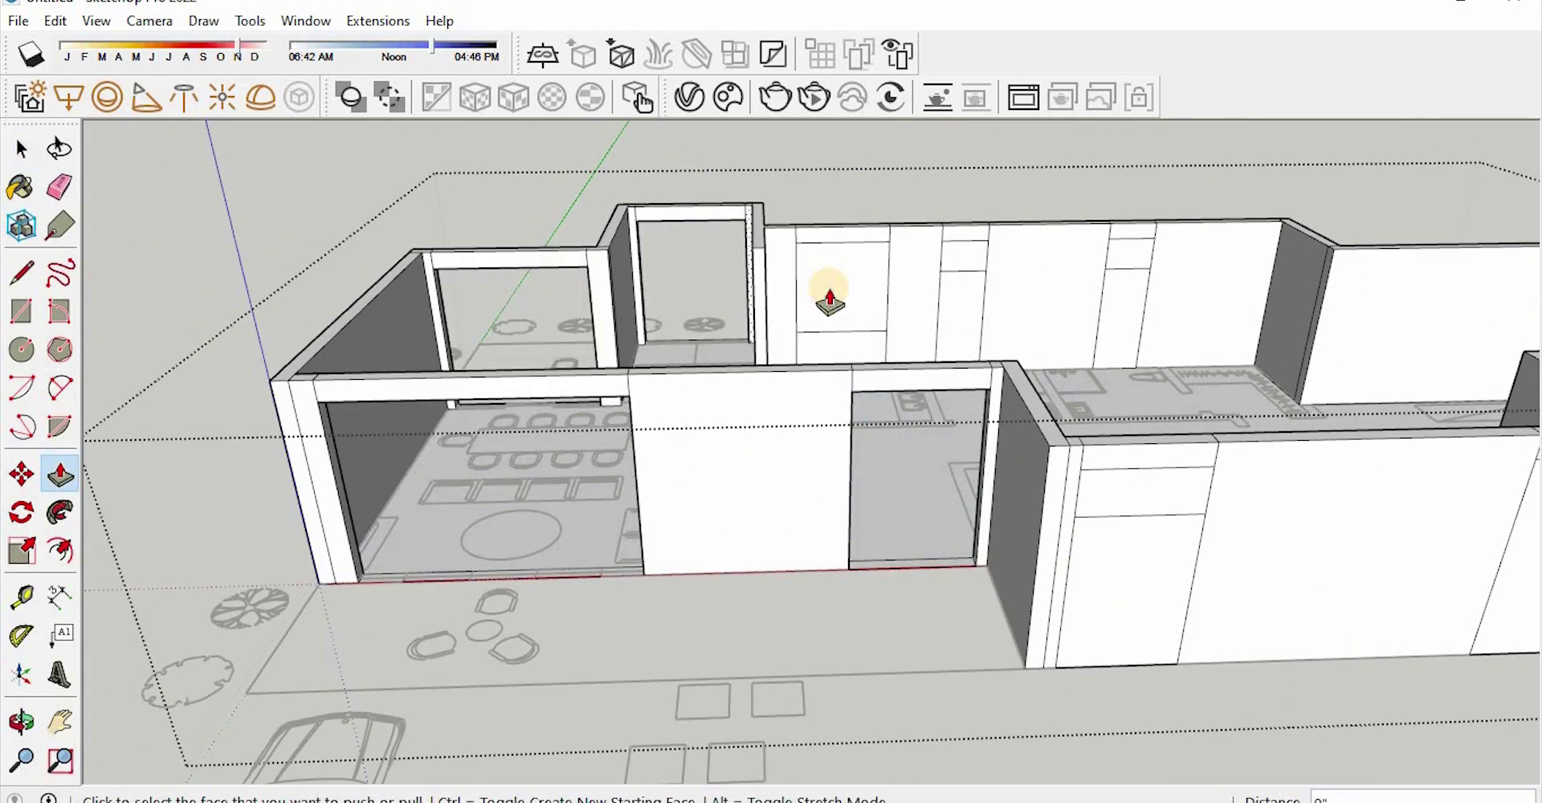
pyautogui.moveTo(1117, 584); pyautogui.dragTo(1344, 466, button='middle')
pyautogui.moveTo(1072, 582); pyautogui.dragTo(967, 697, button='middle')
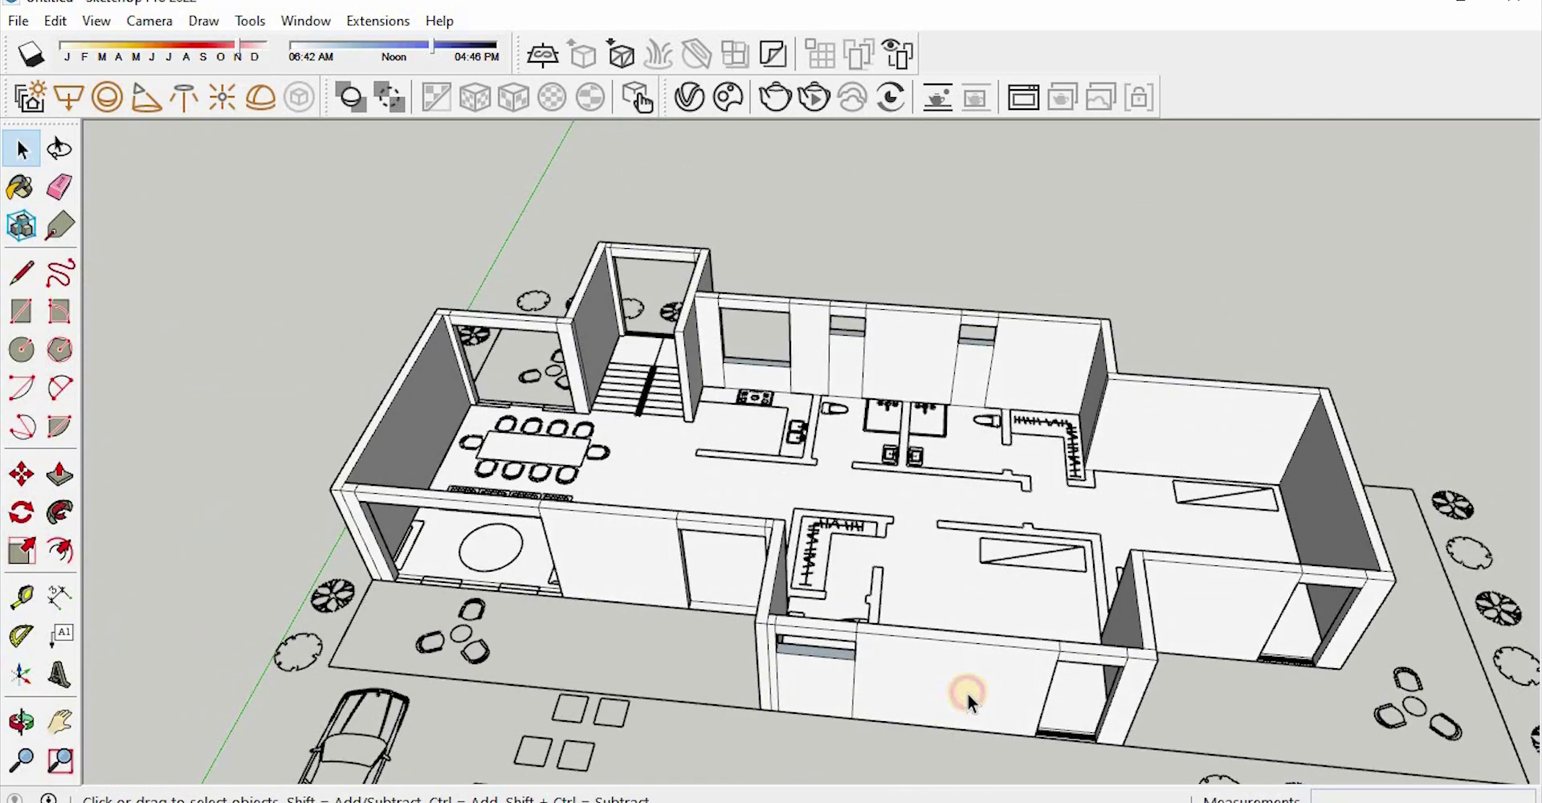
# Draw a base rectangle spanning the house footprint and front terraces, group it and open the group for editing
pyautogui.press('r')
pyautogui.click(321, 660)
pyautogui.moveTo(1225, 524); pyautogui.dragTo(658, 530, button='middle')
pyautogui.click(882, 695)
pyautogui.press('space')
pyautogui.doubleClick(777, 607)
pyautogui.rightClick(778, 606)
pyautogui.click(851, 367)
pyautogui.doubleClick(724, 436)
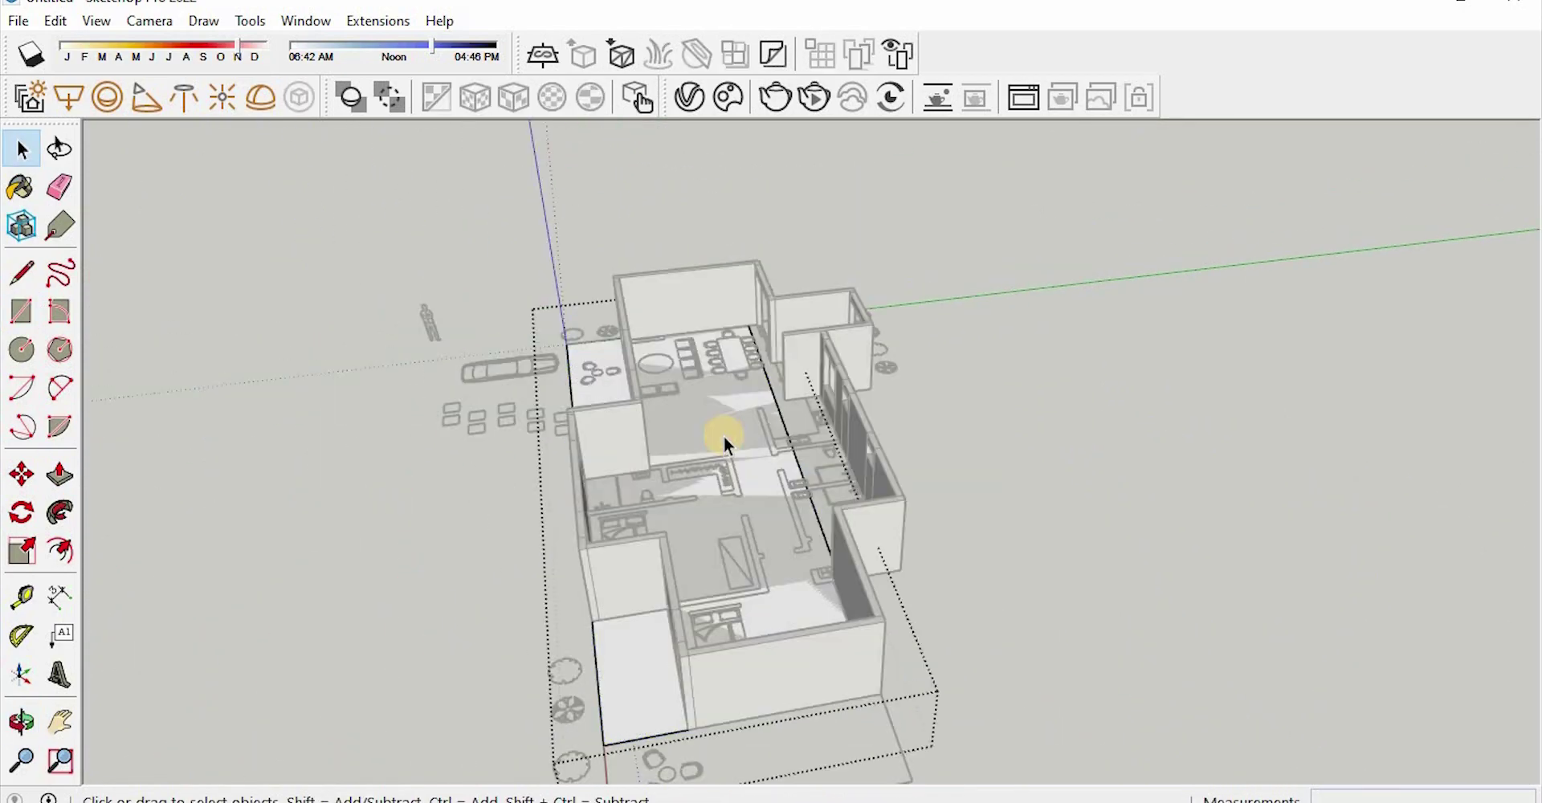
# Extrude the base face by 6 into a floor slab and close its group
pyautogui.press('p')
pyautogui.click(724, 438)
pyautogui.write('6')
pyautogui.press('Return')
pyautogui.moveTo(1036, 598); pyautogui.dragTo(733, 514, button='middle')
pyautogui.click(727, 452)
pyautogui.click(1238, 329)
pyautogui.scroll(-5, 1237, 329)
pyautogui.moveTo(1237, 329); pyautogui.dragTo(795, 626, button='middle')
pyautogui.press('space')
pyautogui.click(561, 753)
pyautogui.scroll(5, 595, 688)
pyautogui.keyDown('shift'); pyautogui.moveTo(595, 688); pyautogui.dragTo(807, 540, button='middle'); pyautogui.keyUp('shift')
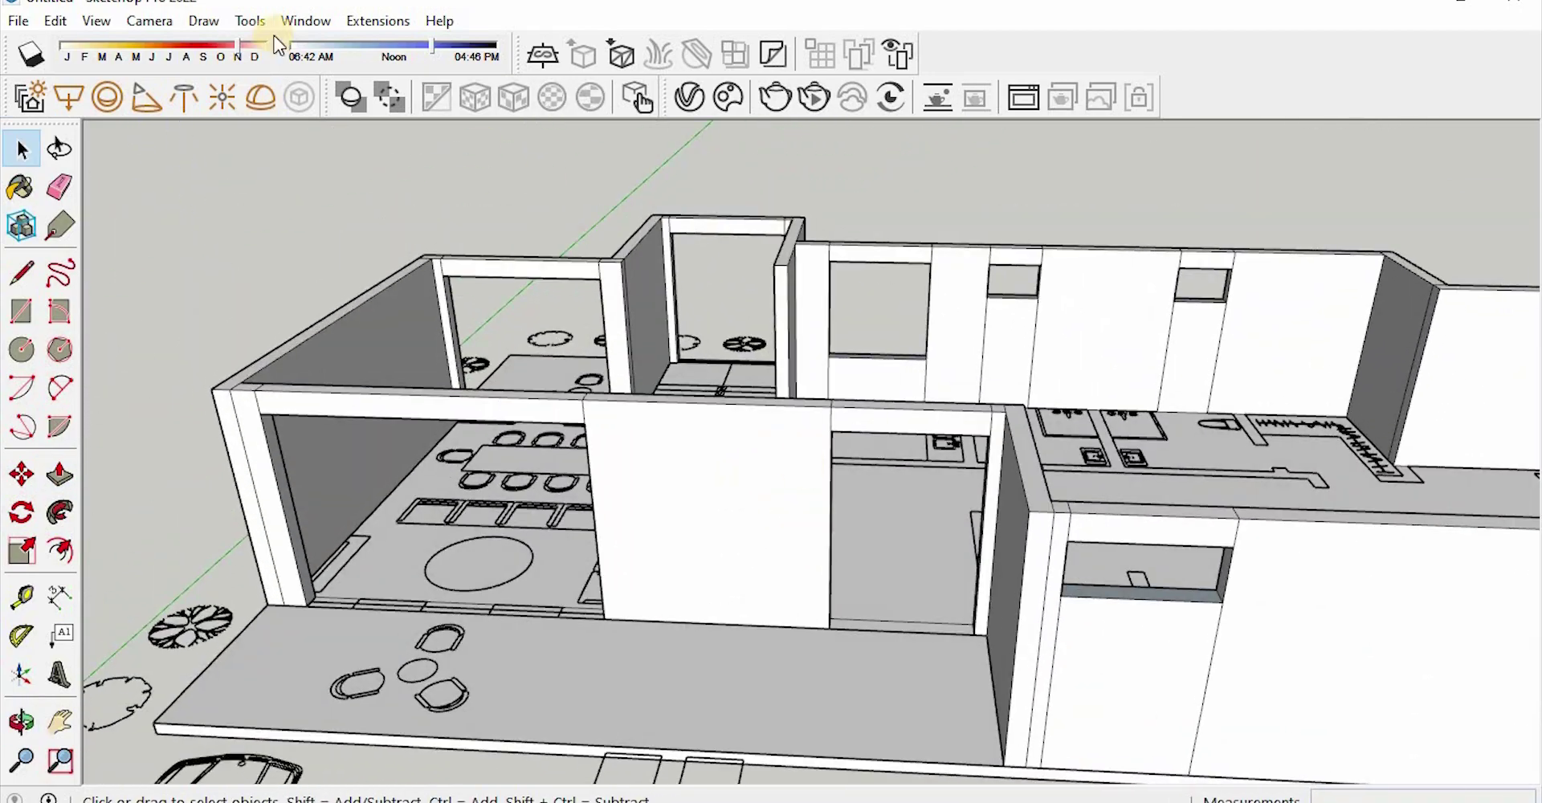
# Open 3D Warehouse and go to the Door Live Components collection
pyautogui.click(295, 23)
pyautogui.click(358, 191)
pyautogui.click(448, 82)
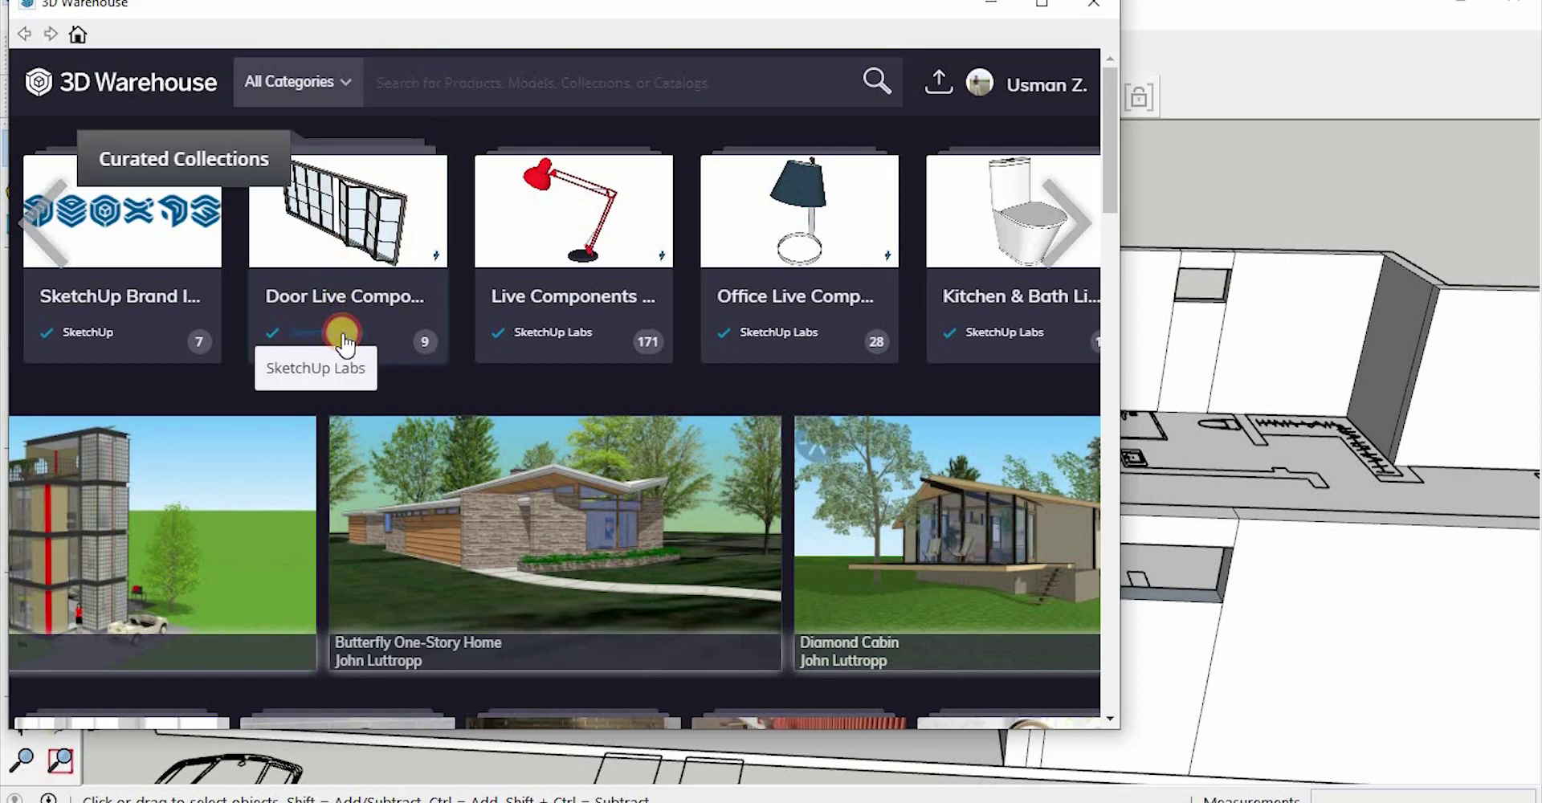
pyautogui.click(344, 339)
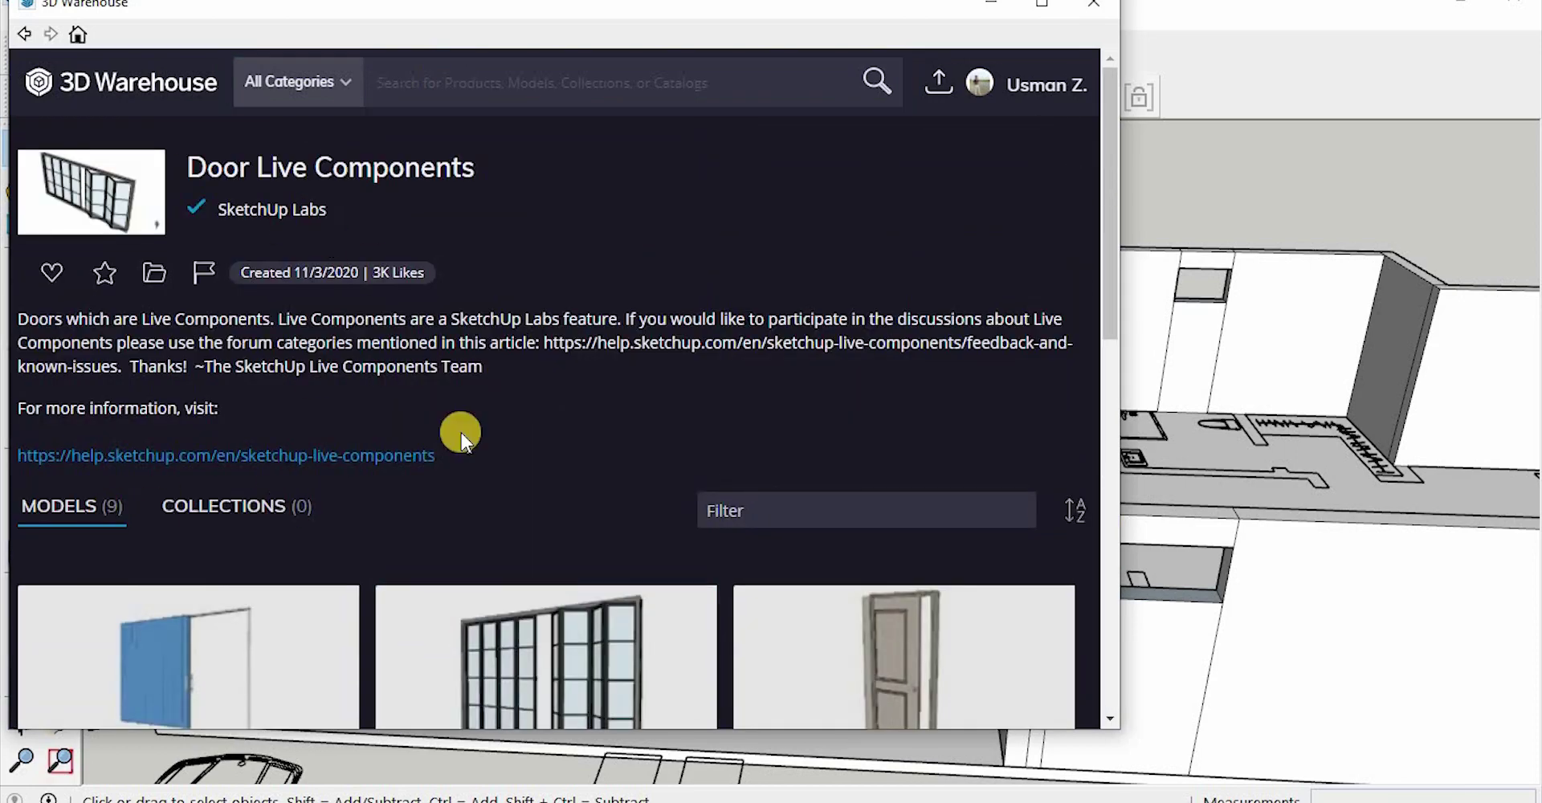
# Go to the Window Live Components collection in 3D Warehouse and look through its models
pyautogui.hotkey('alt', 'Left')
pyautogui.scroll(-5, 857, 321)
pyautogui.click(856, 316)
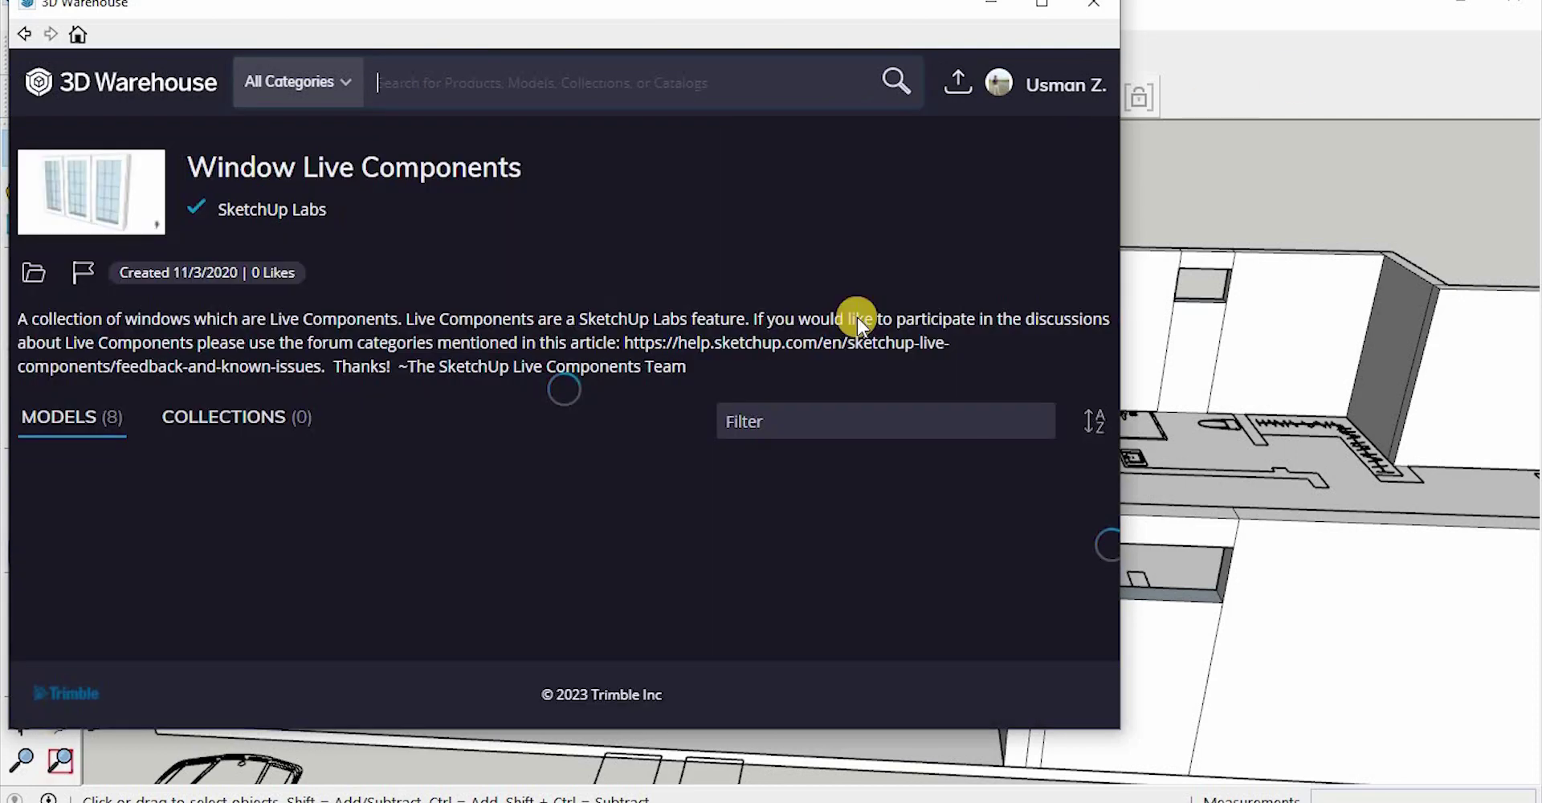
pyautogui.scroll(-5, 703, 353)
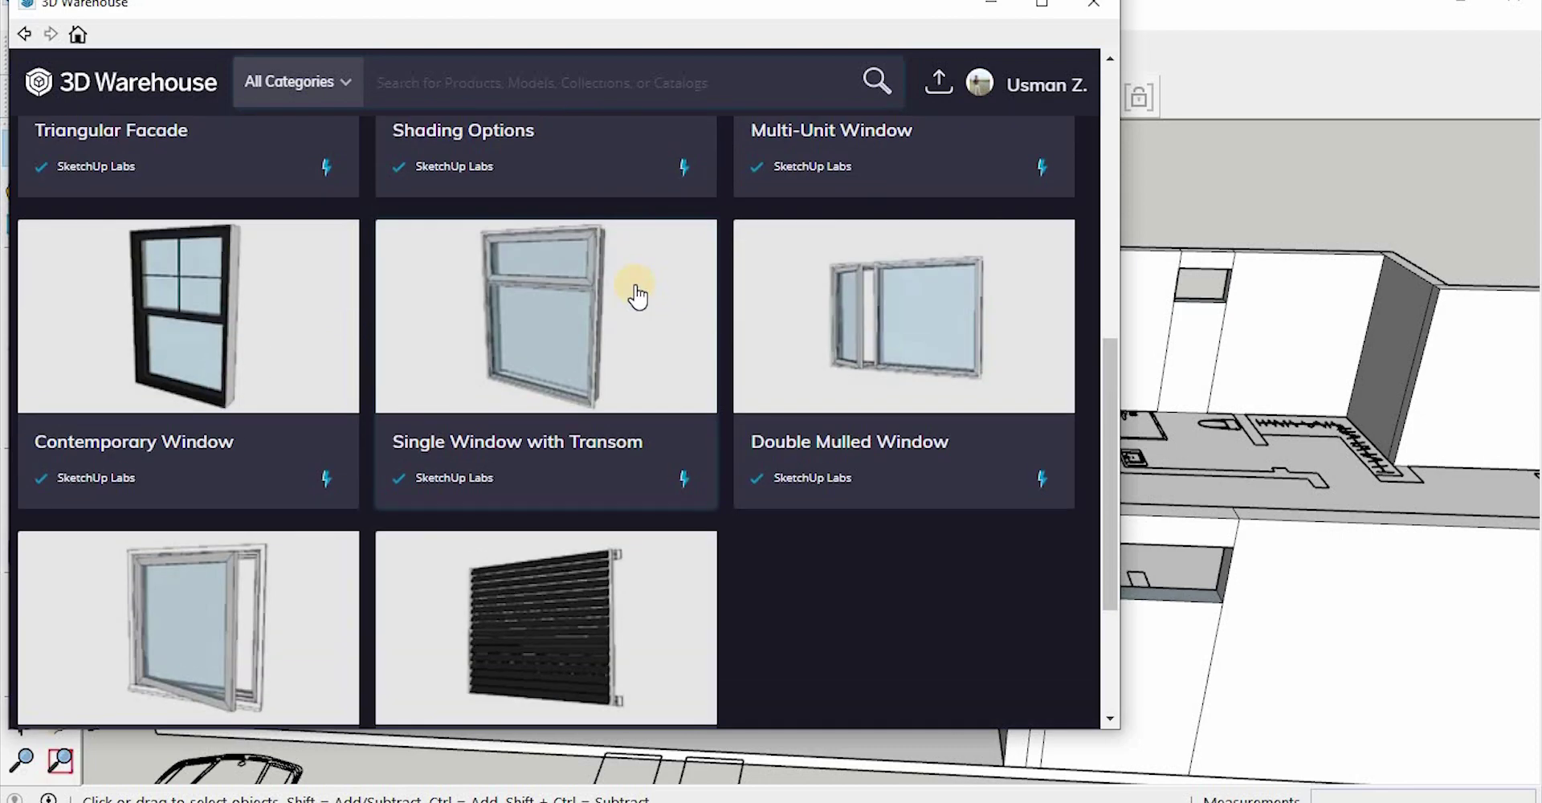
# Load the Single Window with Transom live component into the model and place it at the wall's window opening
pyautogui.click(636, 296)
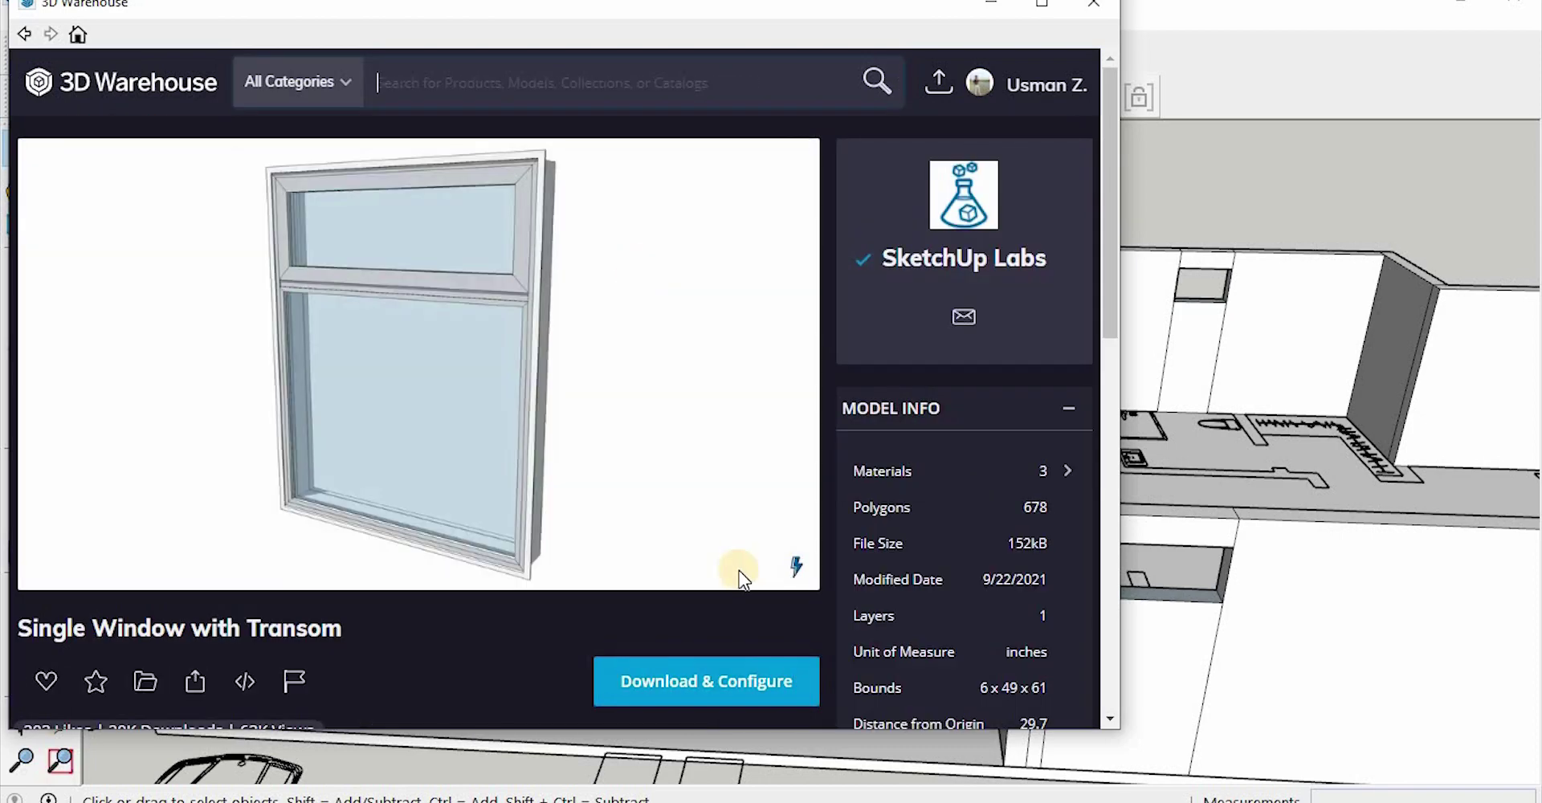
pyautogui.hotkey('alt', 'Left')
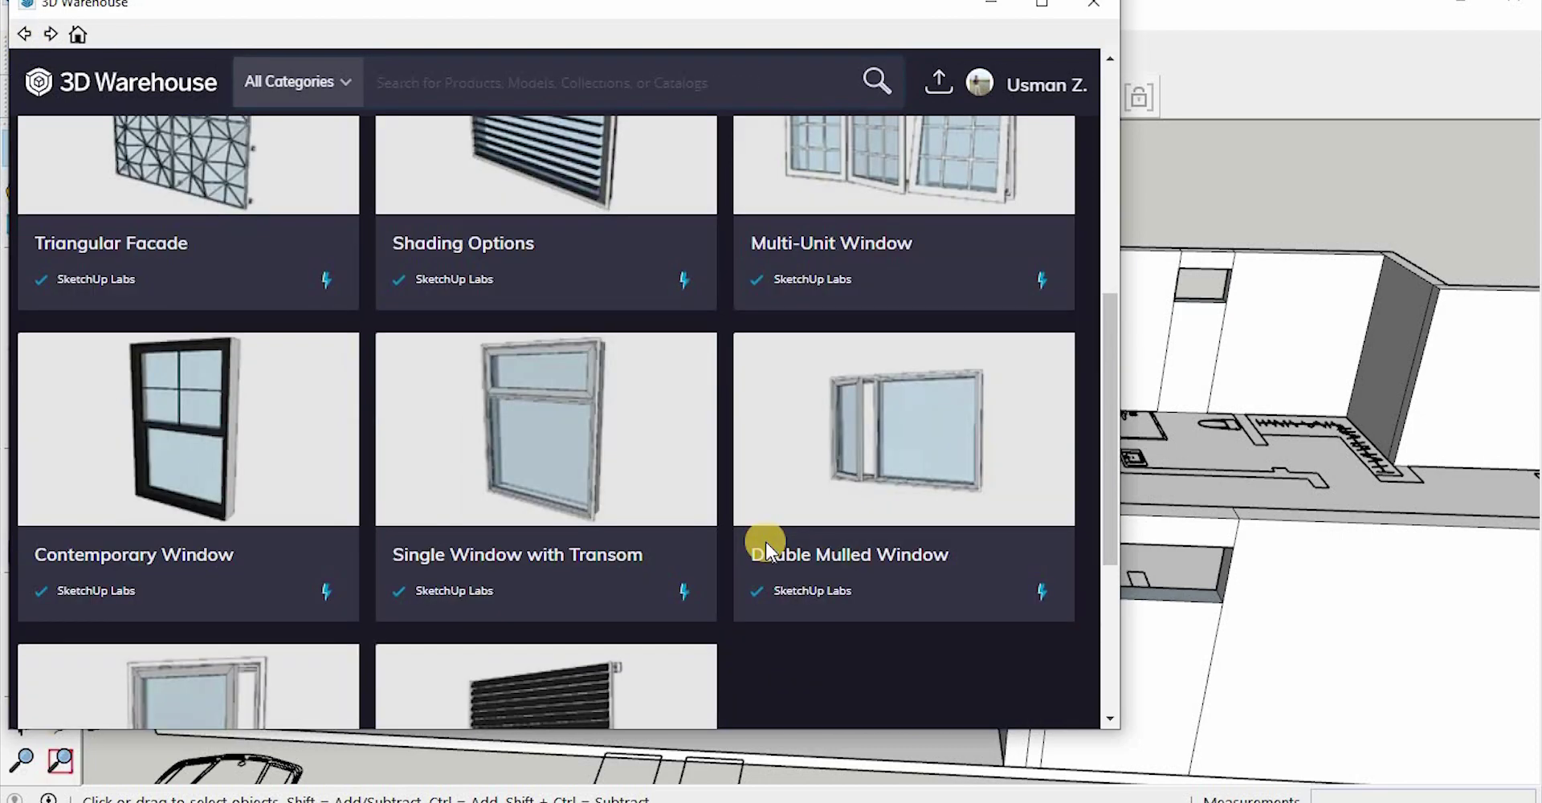
pyautogui.scroll(-1, 795, 459)
pyautogui.click(604, 381)
pyautogui.click(706, 679)
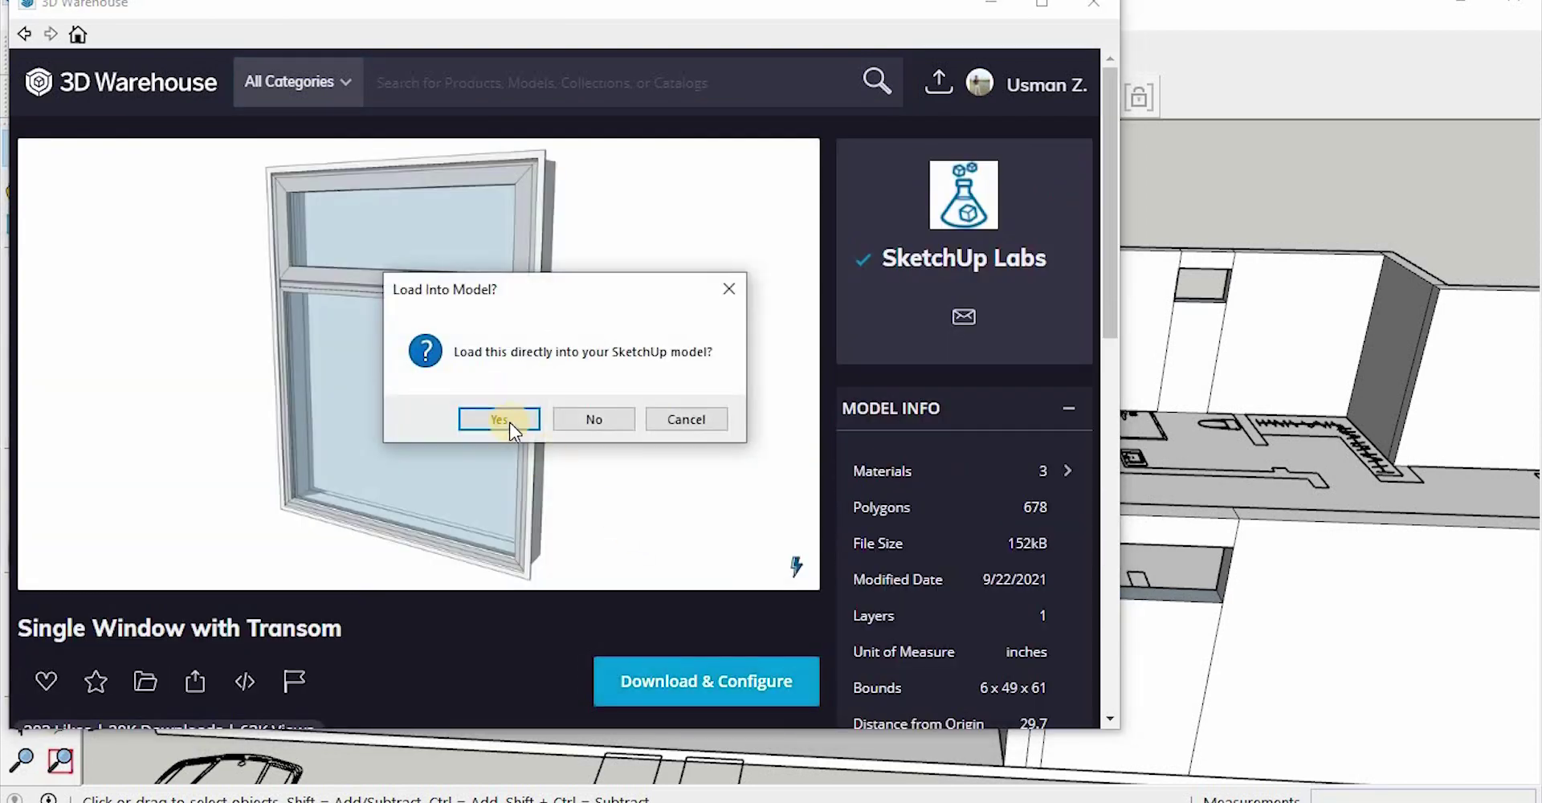
pyautogui.click(509, 421)
pyautogui.scroll(5, 688, 465)
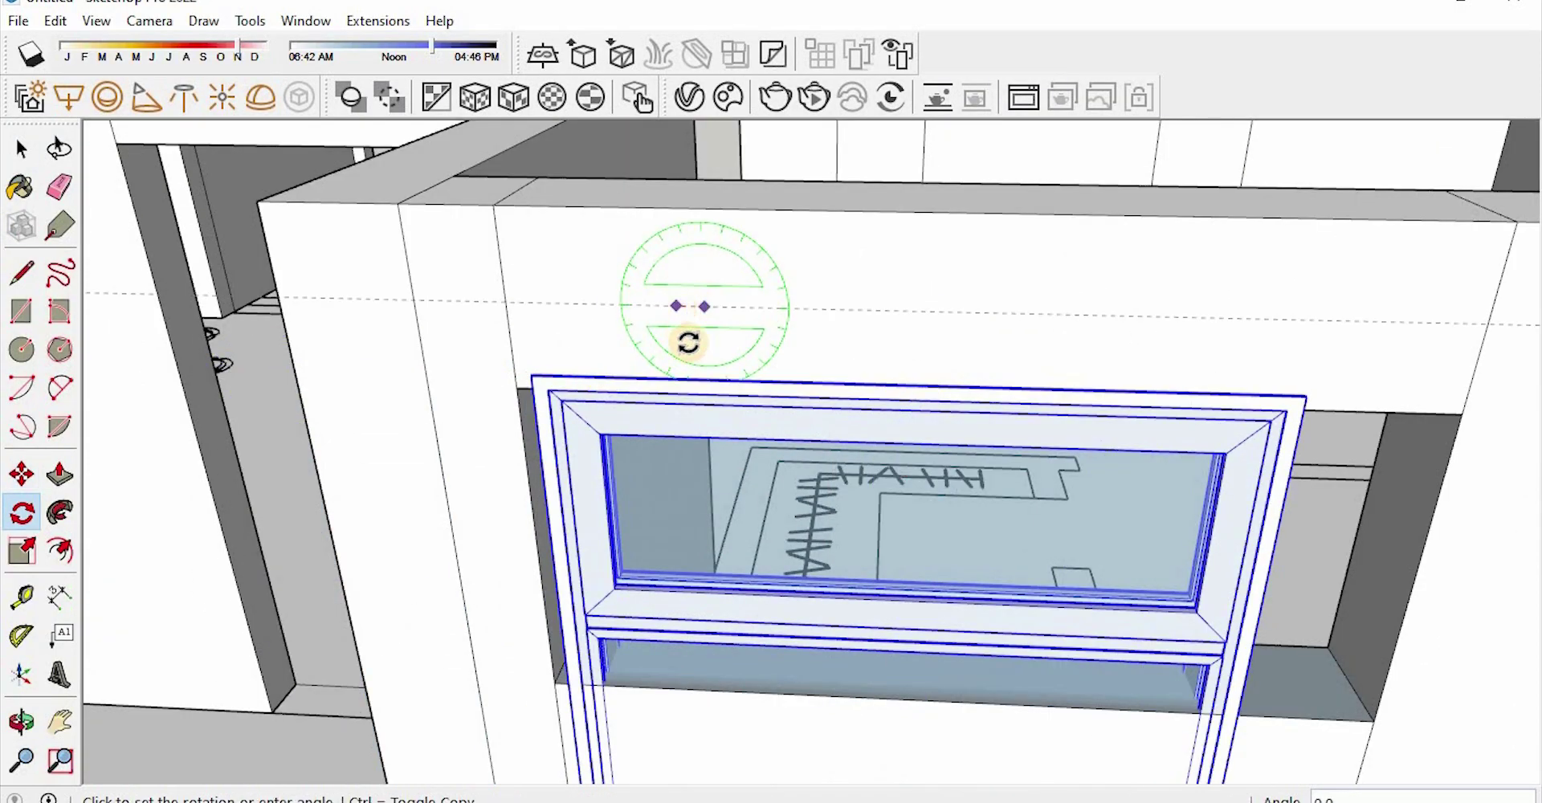
pyautogui.click(701, 356)
pyautogui.press('m')
pyautogui.hotkey('ctrl', 'z')
# Rotate the transom window onto its side in the wall plane so its long side runs horizontally
pyautogui.press('q')
pyautogui.click(739, 302)
pyautogui.click(708, 301)
pyautogui.click(736, 354)
# Move the rotated window so its lower corner sits at the lower corner of the wall opening
pyautogui.press('m')
pyautogui.click(805, 516)
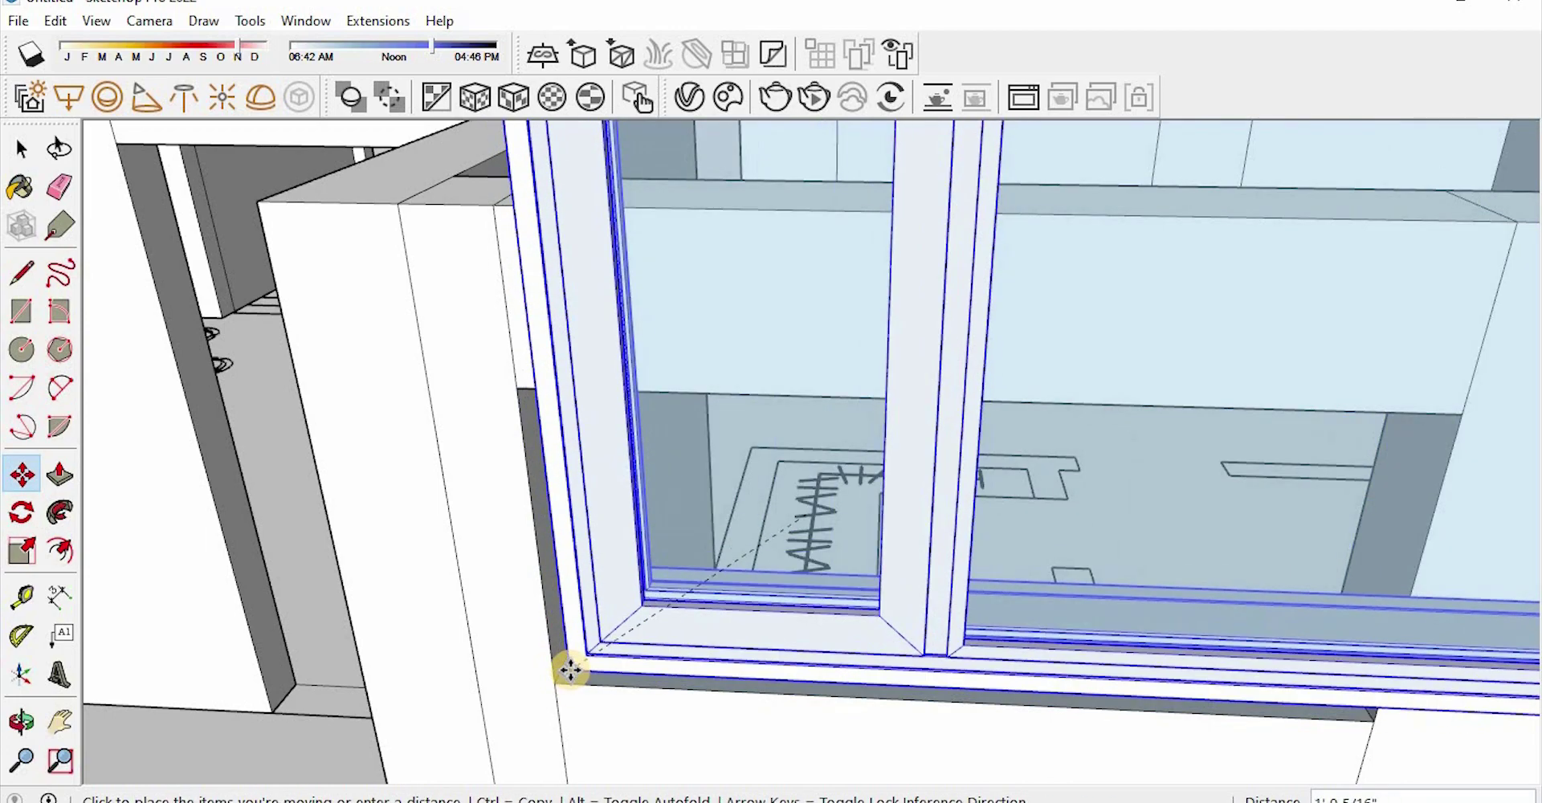
pyautogui.scroll(-2, 569, 669)
pyautogui.click(638, 616)
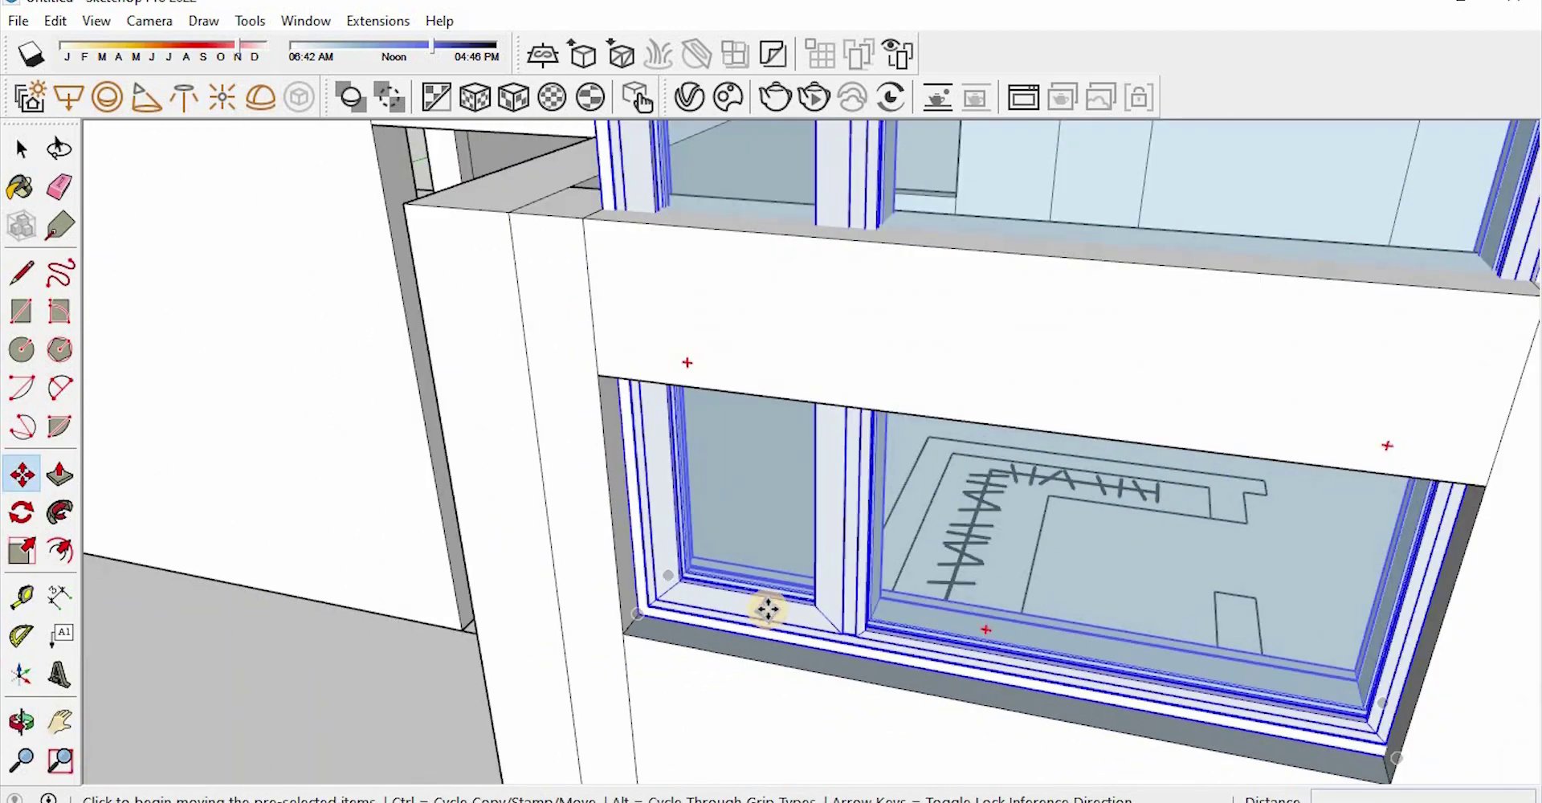
# Configure the window live component with a height of 58.071 in and a width of about 24.02 in
pyautogui.press('space')
pyautogui.doubleClick(791, 629)
pyautogui.scroll(-3, 791, 629)
pyautogui.moveTo(771, 611); pyautogui.dragTo(594, 536, button='middle')
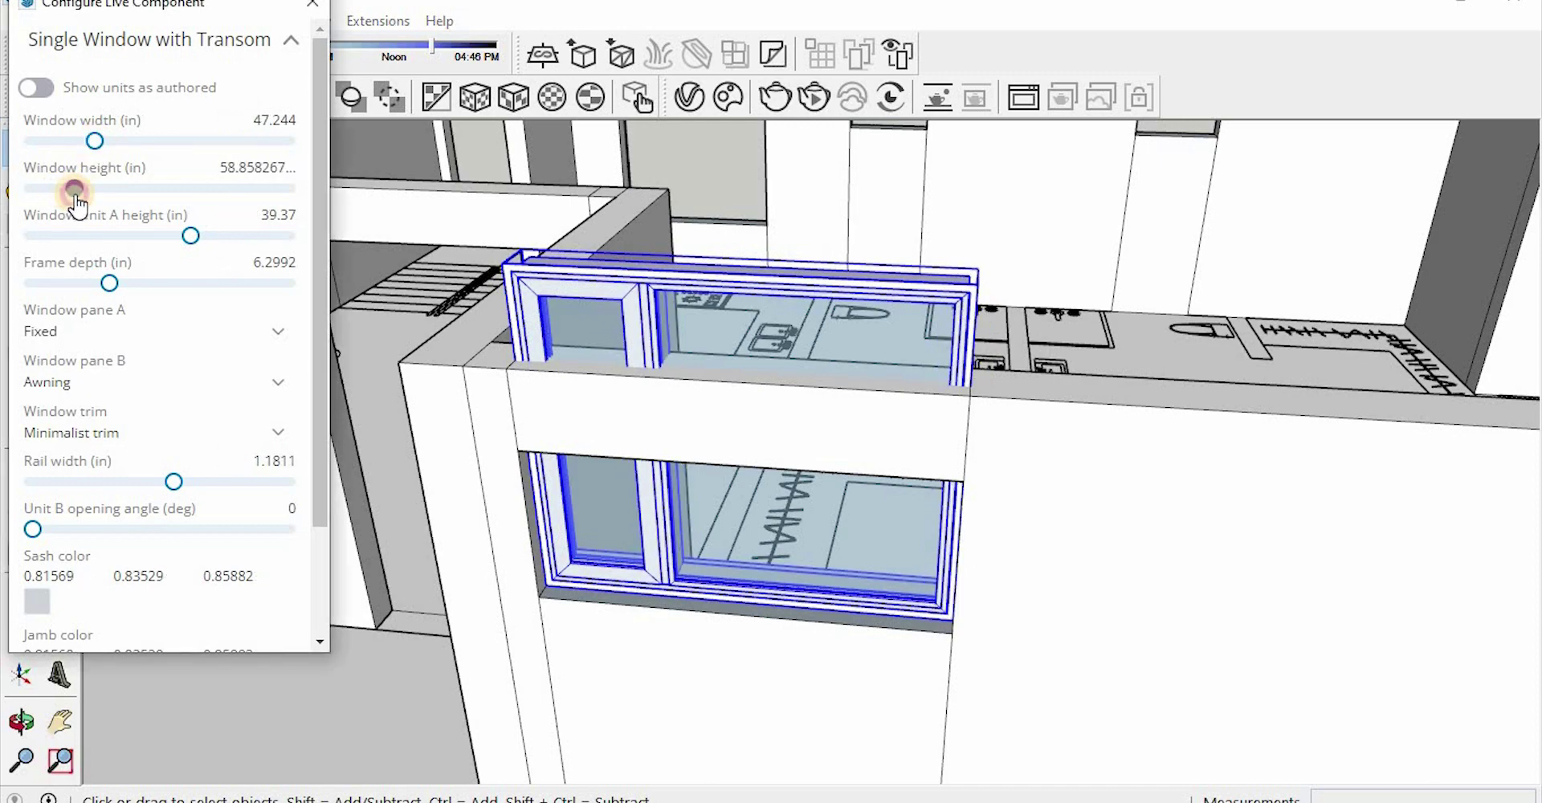
pyautogui.moveTo(95, 140); pyautogui.dragTo(53, 141)
# Move the resized window back to the lower corner of the wall opening
pyautogui.click(543, 542)
pyautogui.click(541, 596)
pyautogui.scroll(5, 546, 563)
pyautogui.click(544, 561)
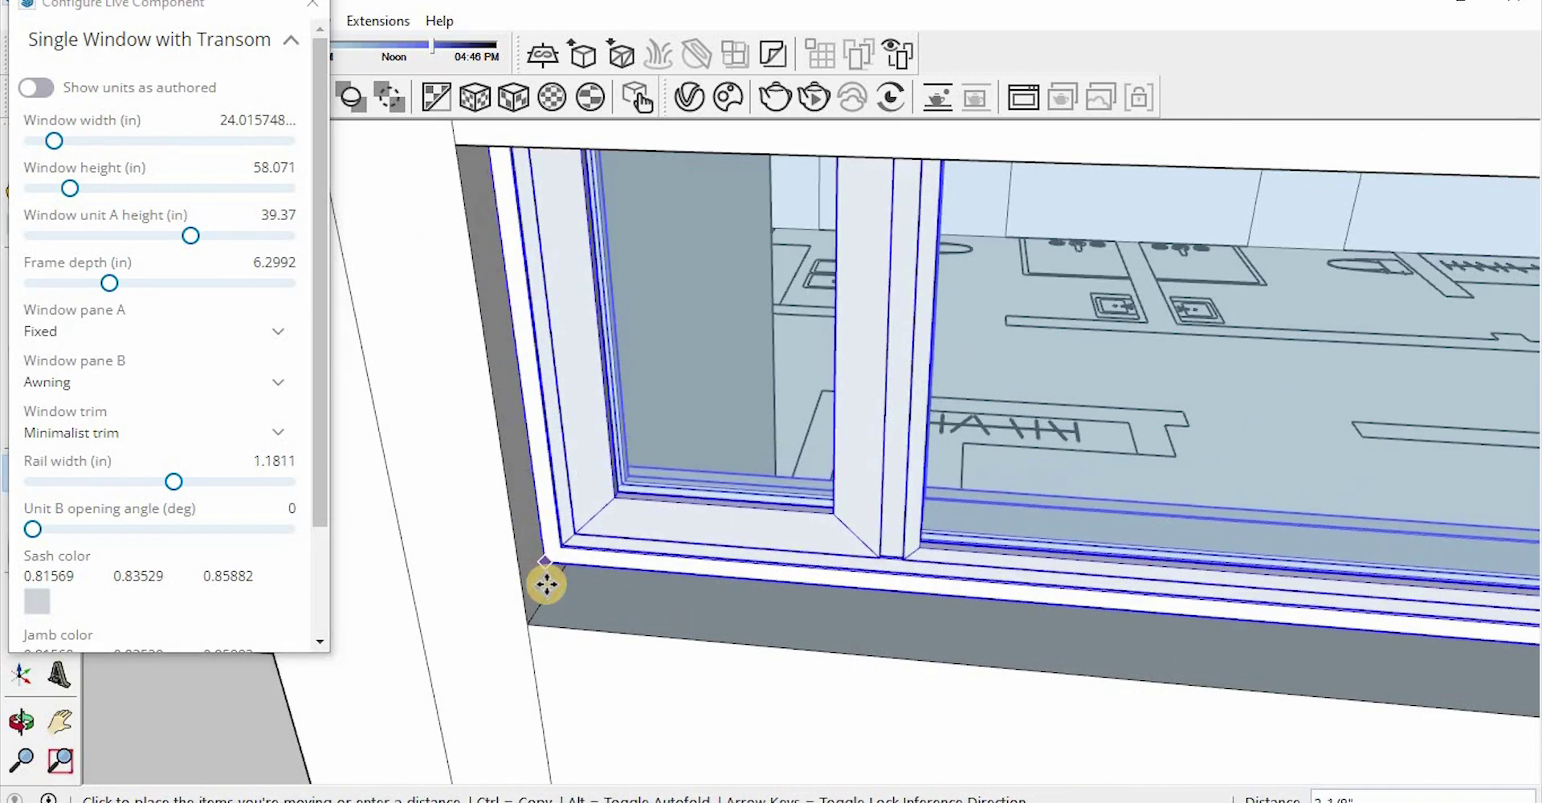
pyautogui.click(541, 584)
# Reduce the window width to 22 in and adjust the window's position in the opening
pyautogui.scroll(-3, 543, 583)
pyautogui.moveTo(723, 554); pyautogui.dragTo(795, 361, button='middle')
pyautogui.moveTo(54, 141); pyautogui.dragTo(49, 142)
pyautogui.click(560, 530)
pyautogui.click(557, 541)
pyautogui.click(547, 539)
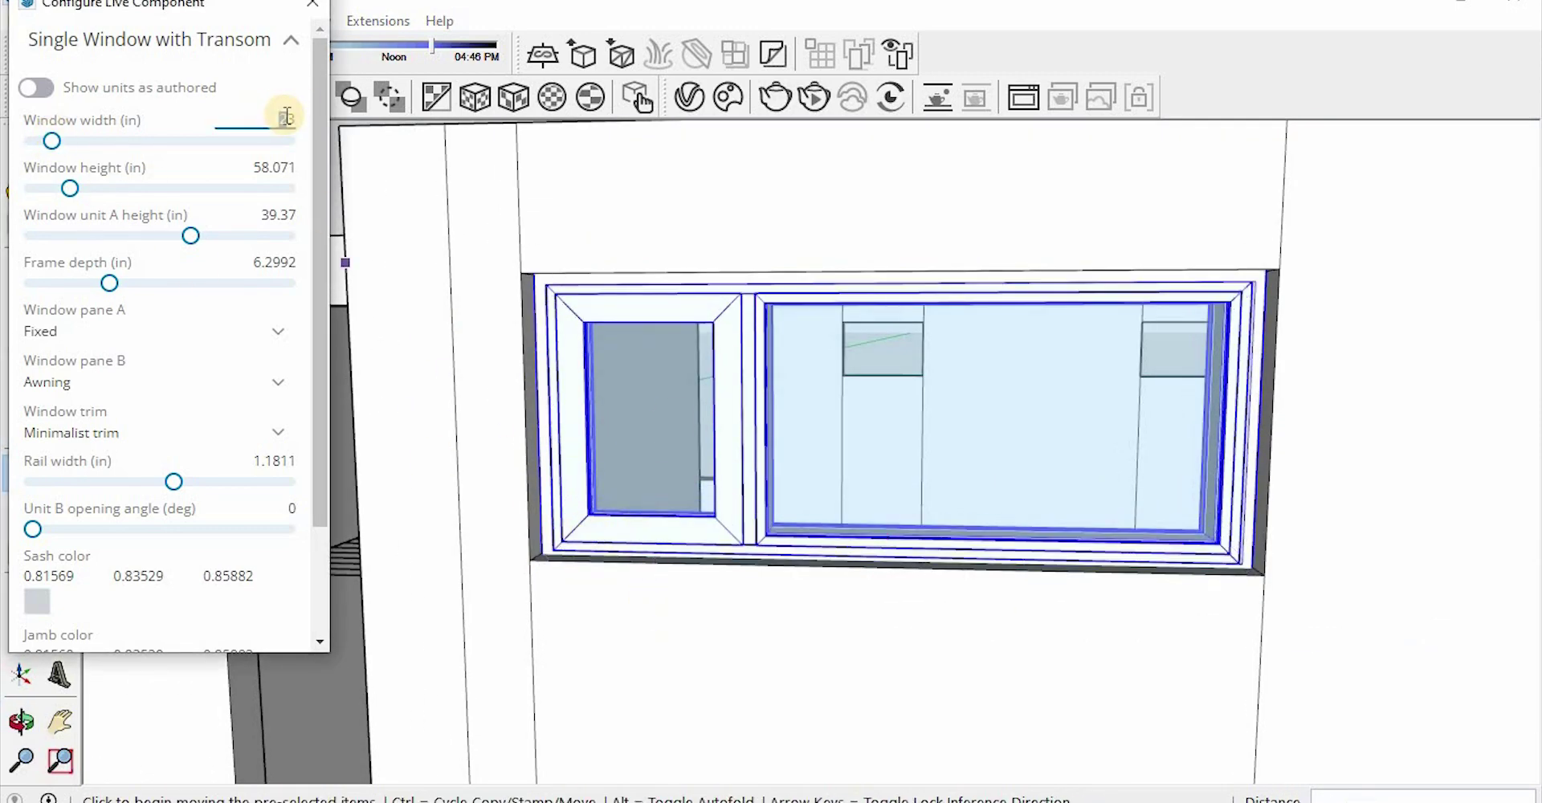
# Align the window's corners with the edges of the wall opening and close its configuration
pyautogui.scroll(5, 533, 248)
pyautogui.click(516, 220)
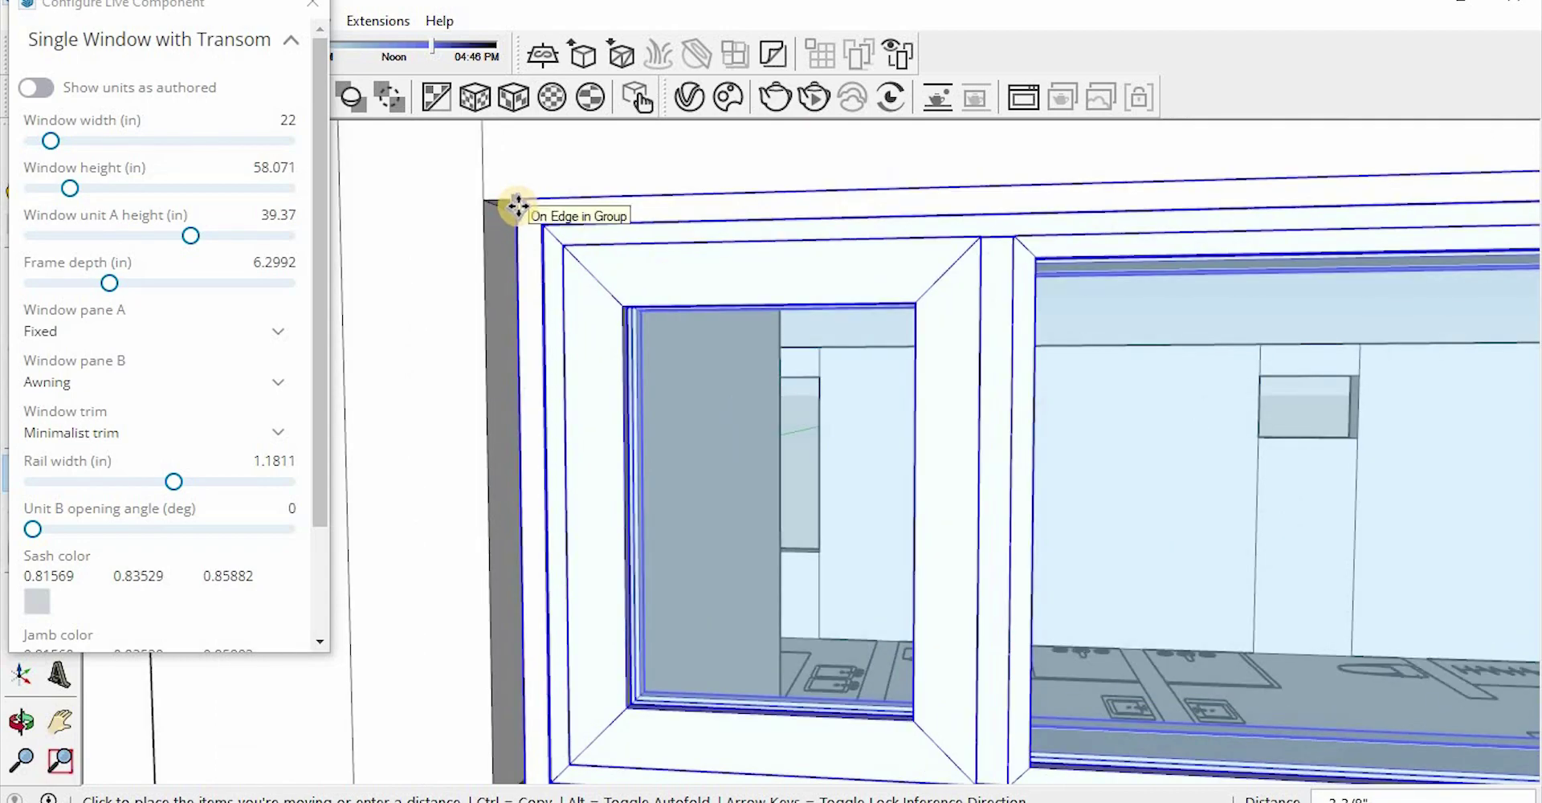
pyautogui.scroll(4, 516, 205)
pyautogui.click(505, 201)
pyautogui.scroll(-3, 566, 241)
pyautogui.moveTo(576, 373); pyautogui.dragTo(1021, 318, button='middle')
pyautogui.scroll(4, 585, 551)
pyautogui.click(585, 549)
pyautogui.click(547, 562)
pyautogui.scroll(-5, 549, 560)
pyautogui.press('space')
pyautogui.click(312, 5)
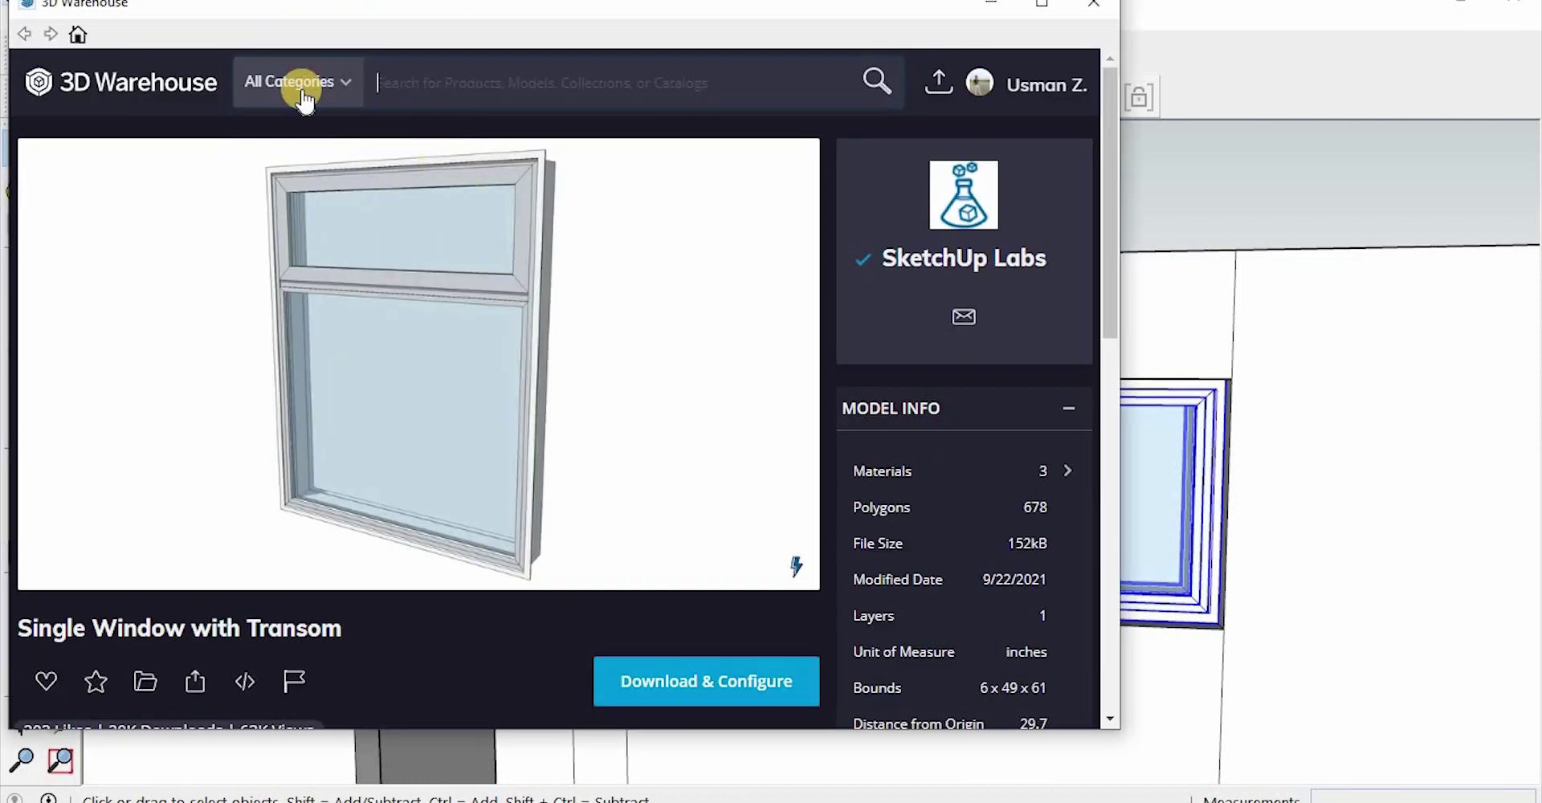
# Find the Exterior Sliding Door in the Door Live Components collection by SketchUp Labs
pyautogui.click(922, 264)
pyautogui.scroll(-10, 634, 409)
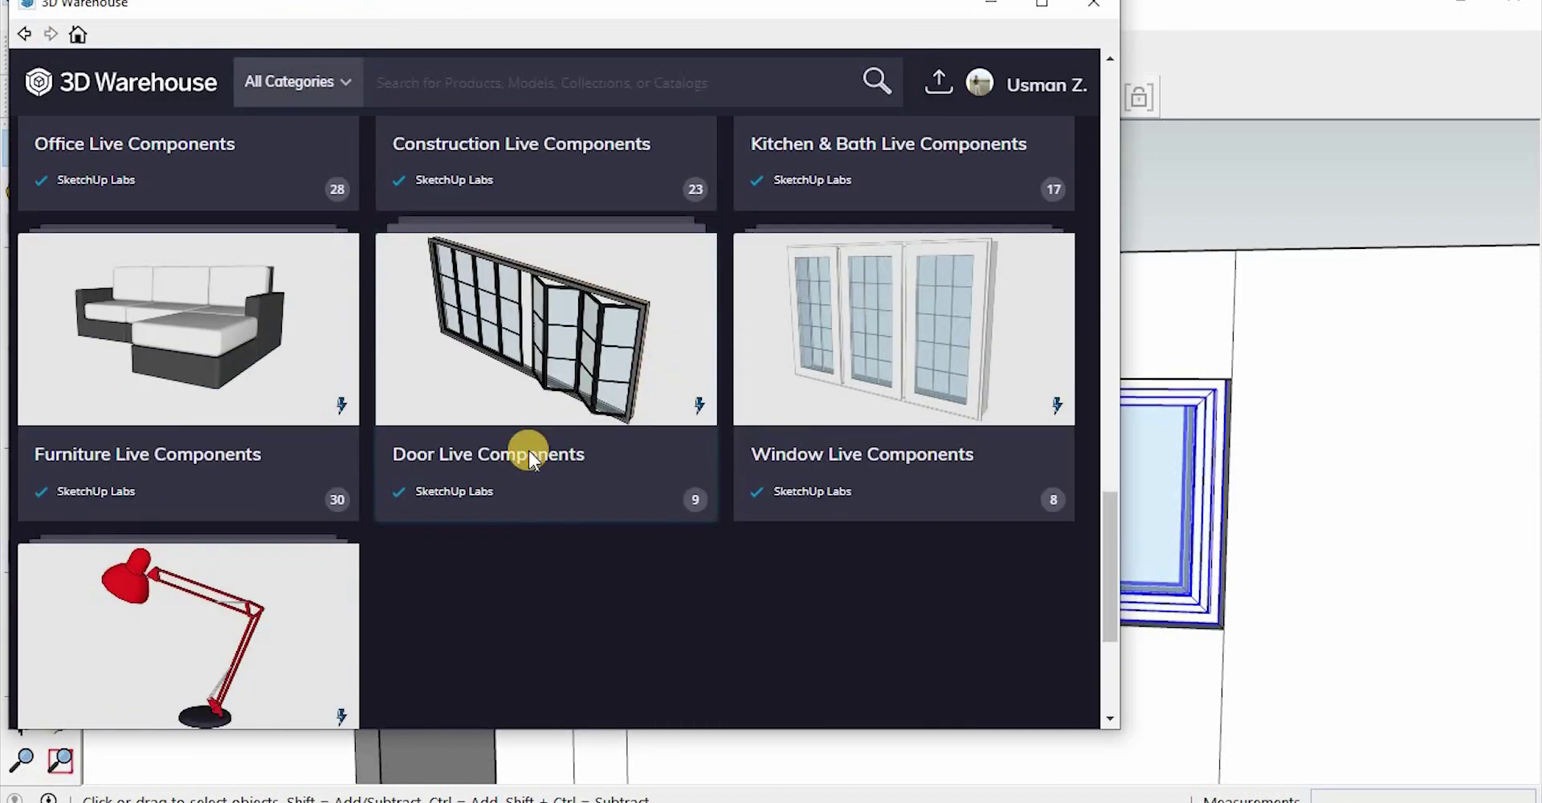
pyautogui.click(630, 444)
pyautogui.scroll(-7, 693, 400)
pyautogui.click(902, 510)
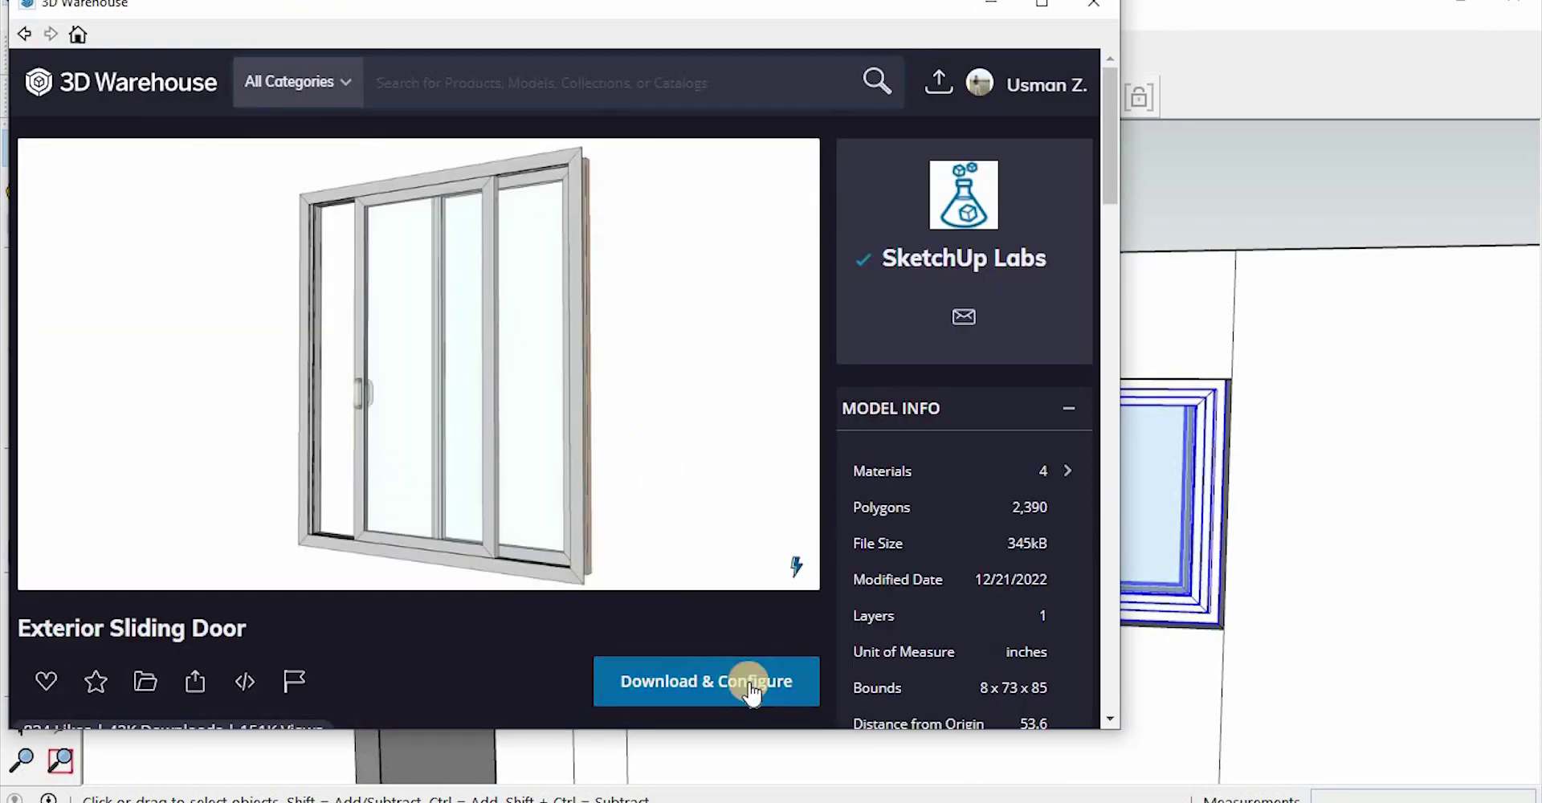
# Load the Exterior Sliding Door into the model and place it at the lower corner of the exterior door opening
pyautogui.click(750, 682)
pyautogui.click(468, 418)
pyautogui.scroll(-3, 642, 521)
pyautogui.scroll(5, 813, 639)
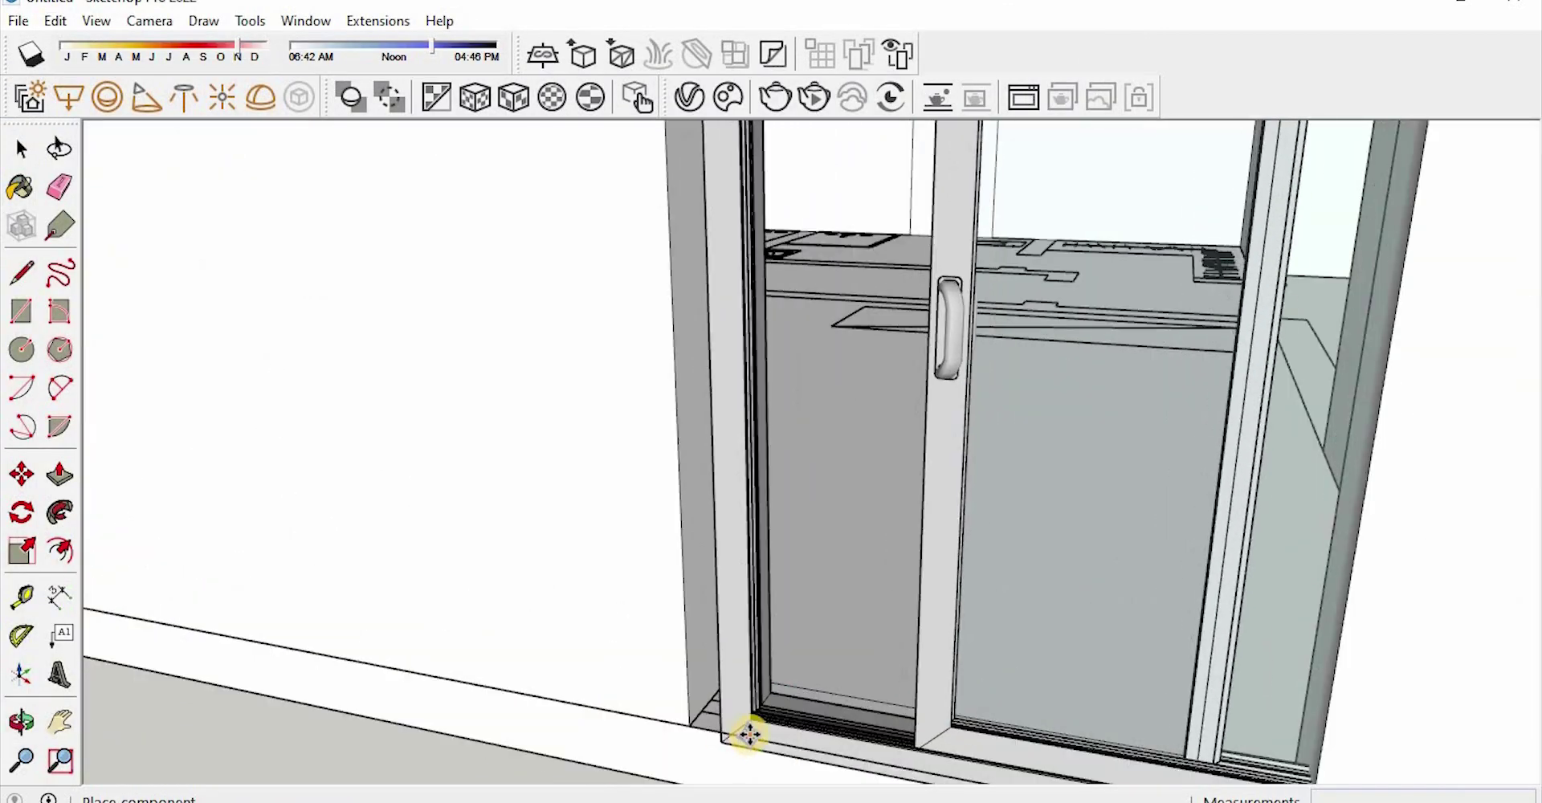
pyautogui.click(671, 672)
# Configure the sliding door with width 1200, height 2700, sliding door translation 0 and timber reveal size 25
pyautogui.scroll(-5, 870, 606)
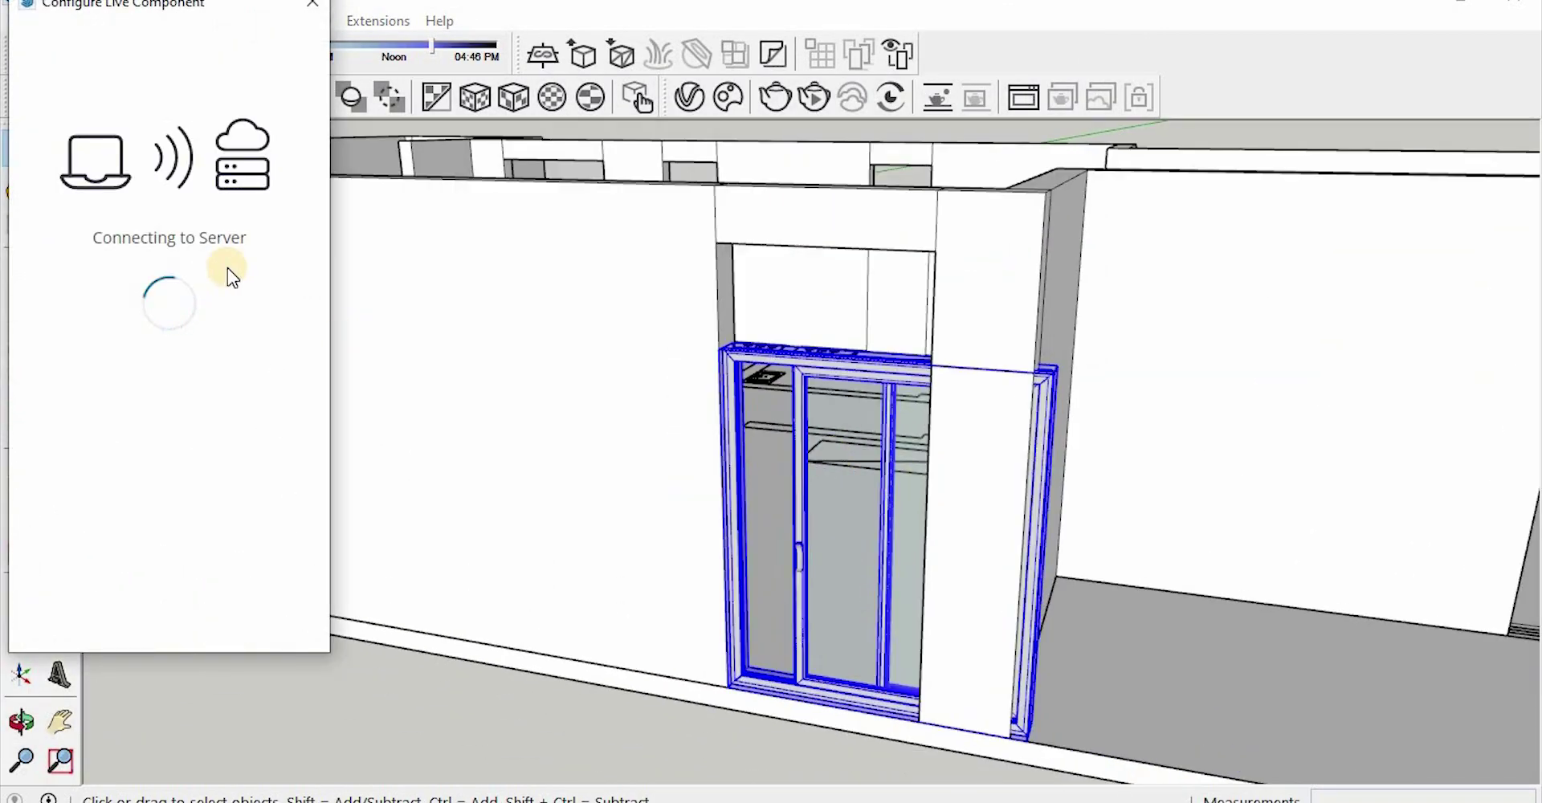
pyautogui.moveTo(129, 106); pyautogui.dragTo(84, 105)
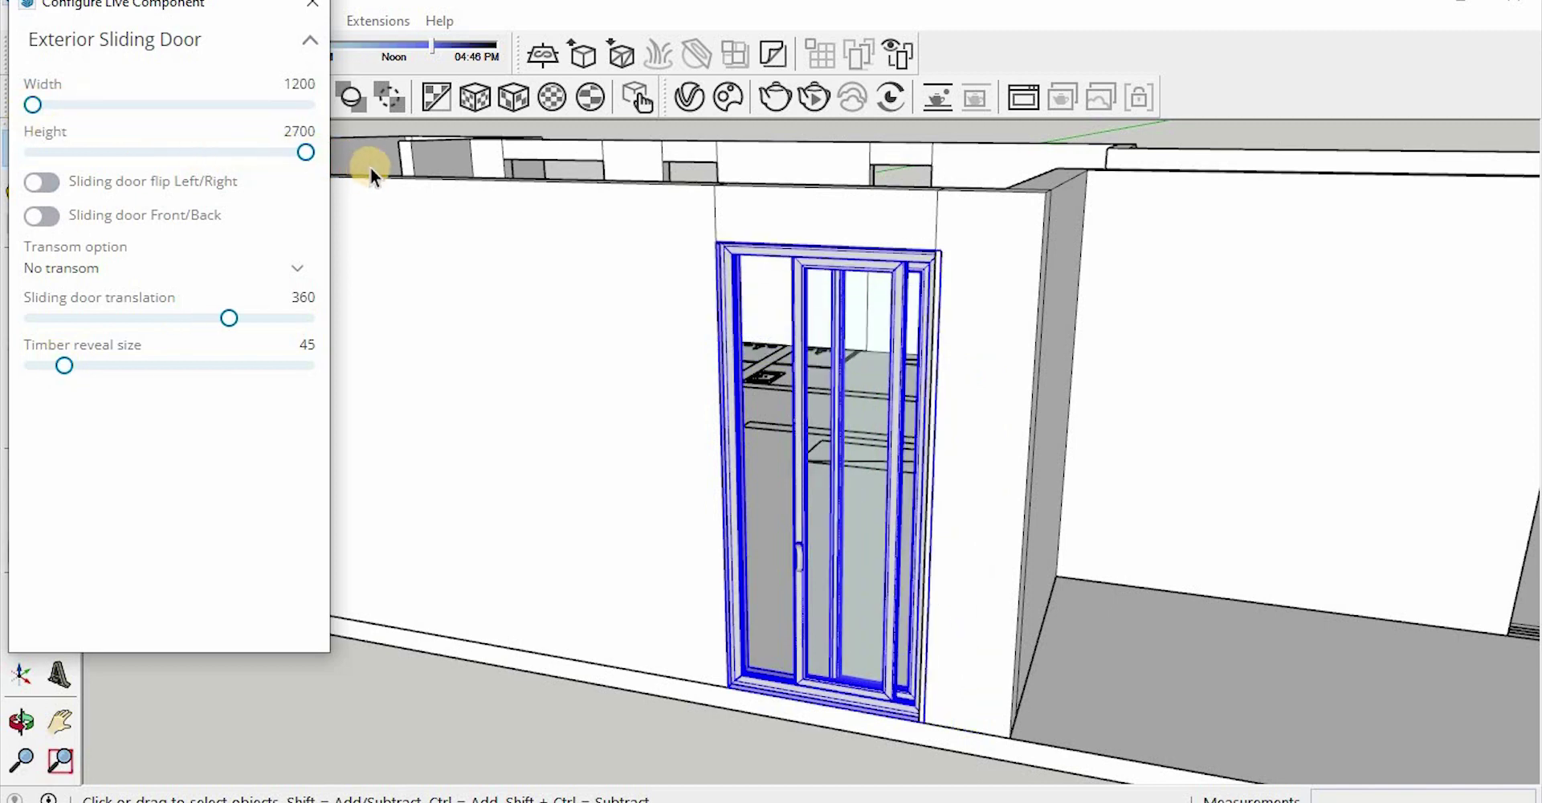
pyautogui.moveTo(155, 321); pyautogui.dragTo(32, 318)
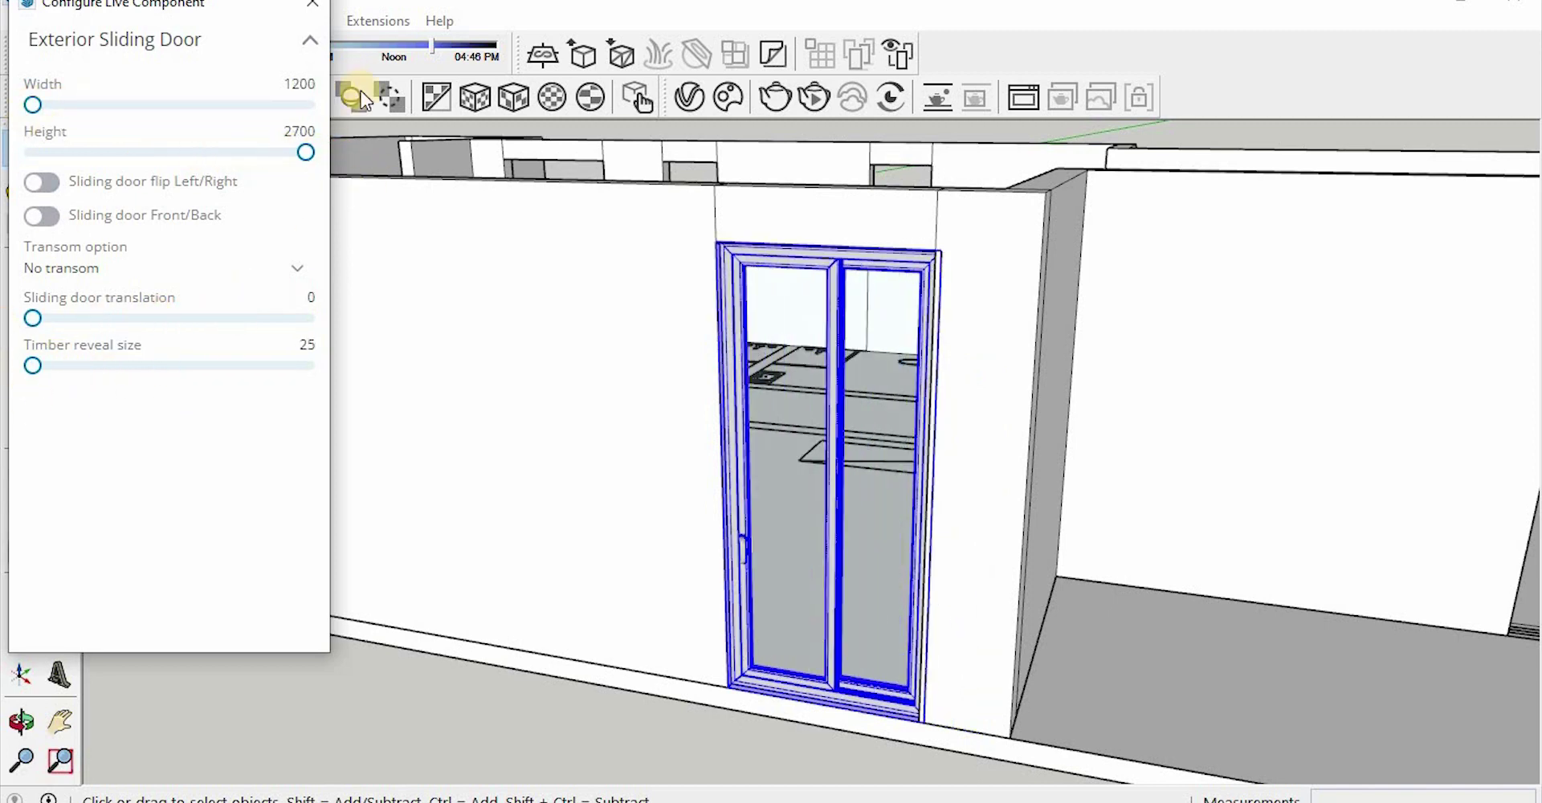
# Reopen 3D Warehouse and go to the SketchUp Labs catalogs with the live component collections
pyautogui.moveTo(723, 688); pyautogui.dragTo(450, 405, button='middle')
pyautogui.click(305, 20)
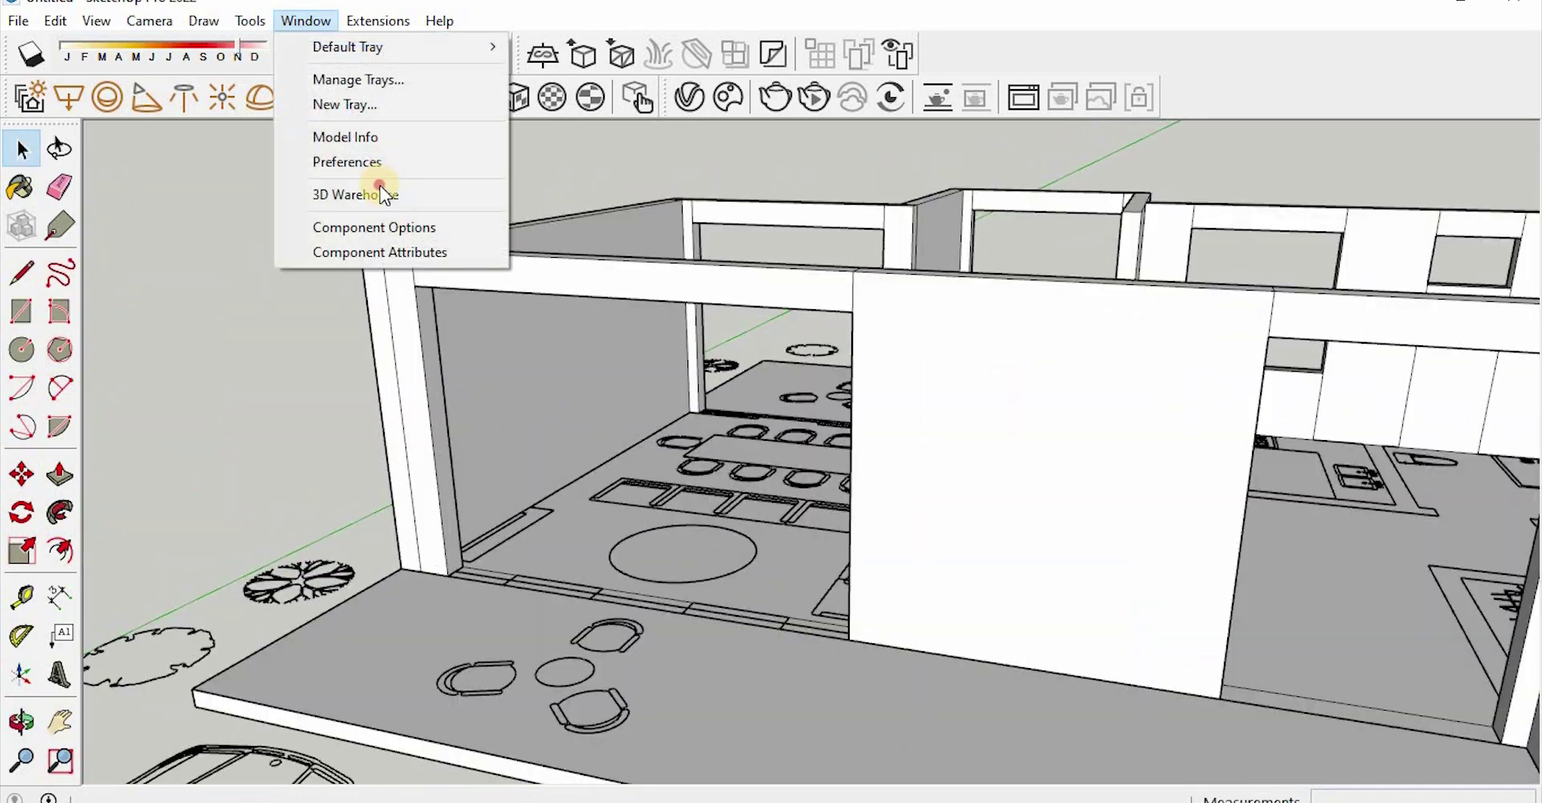
pyautogui.click(382, 192)
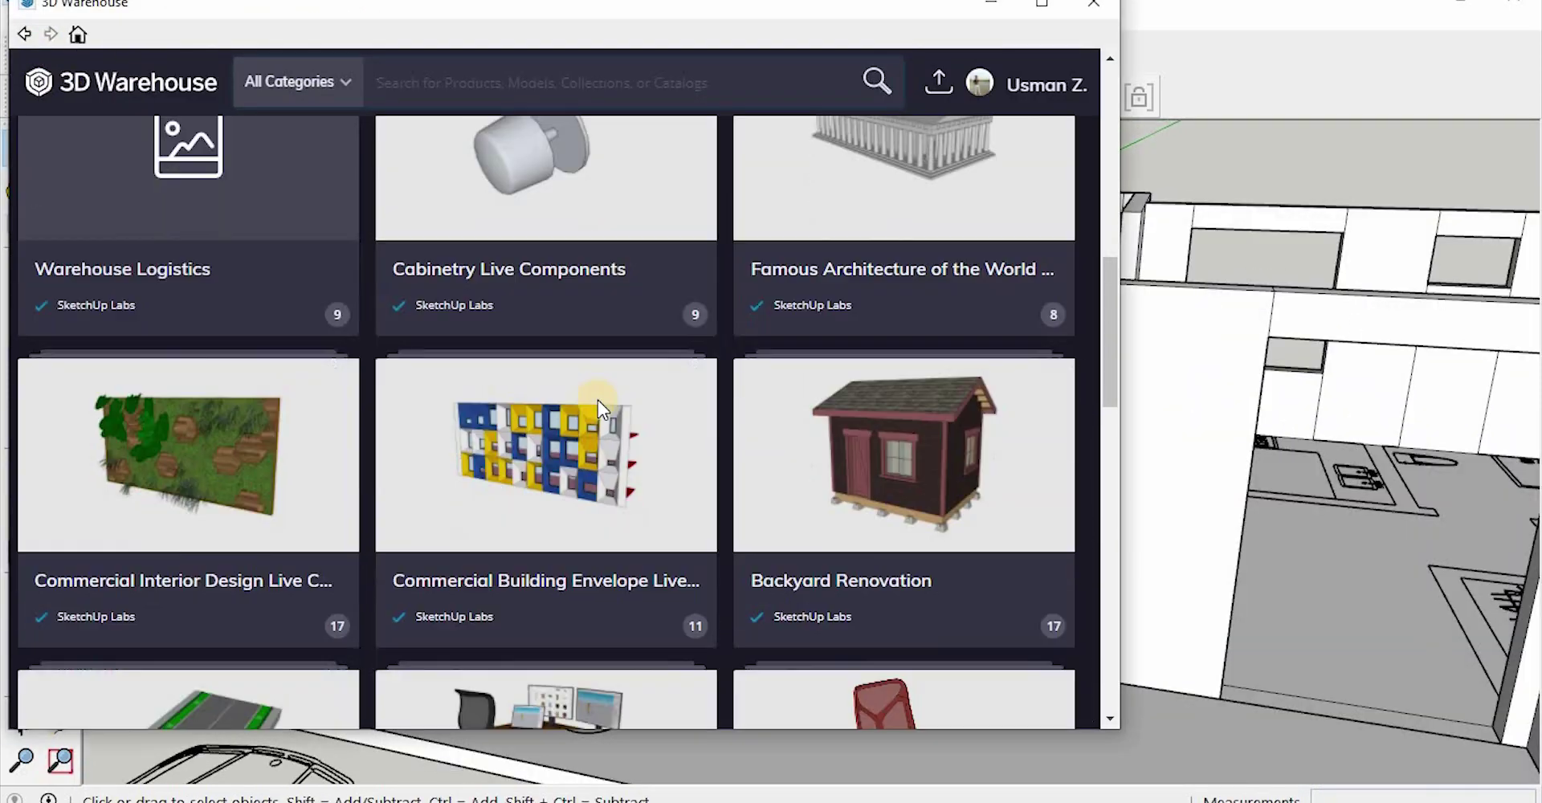
pyautogui.scroll(-5, 598, 398)
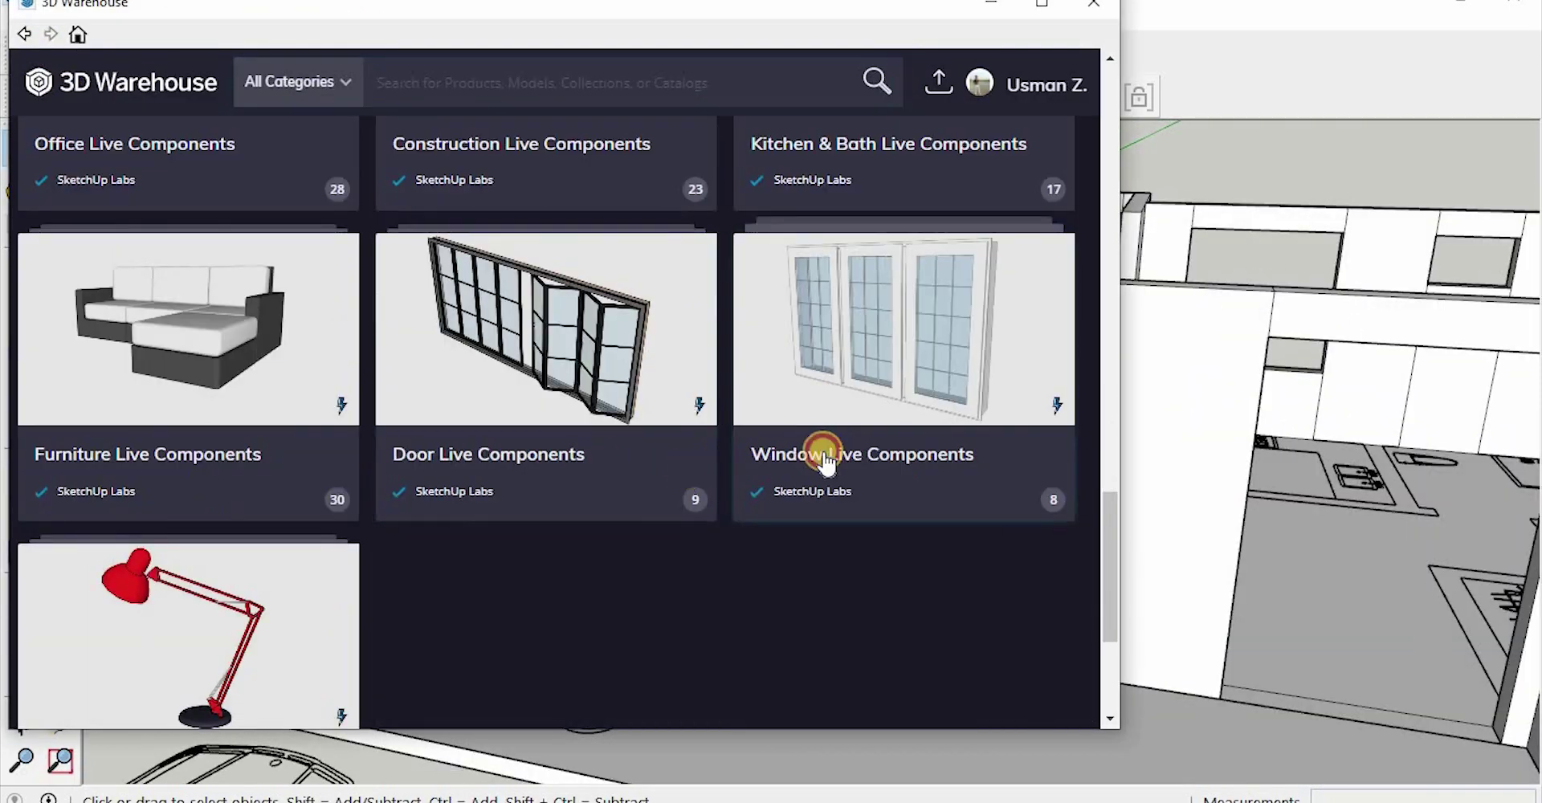
pyautogui.click(827, 458)
pyautogui.scroll(2, 629, 431)
pyautogui.click(24, 34)
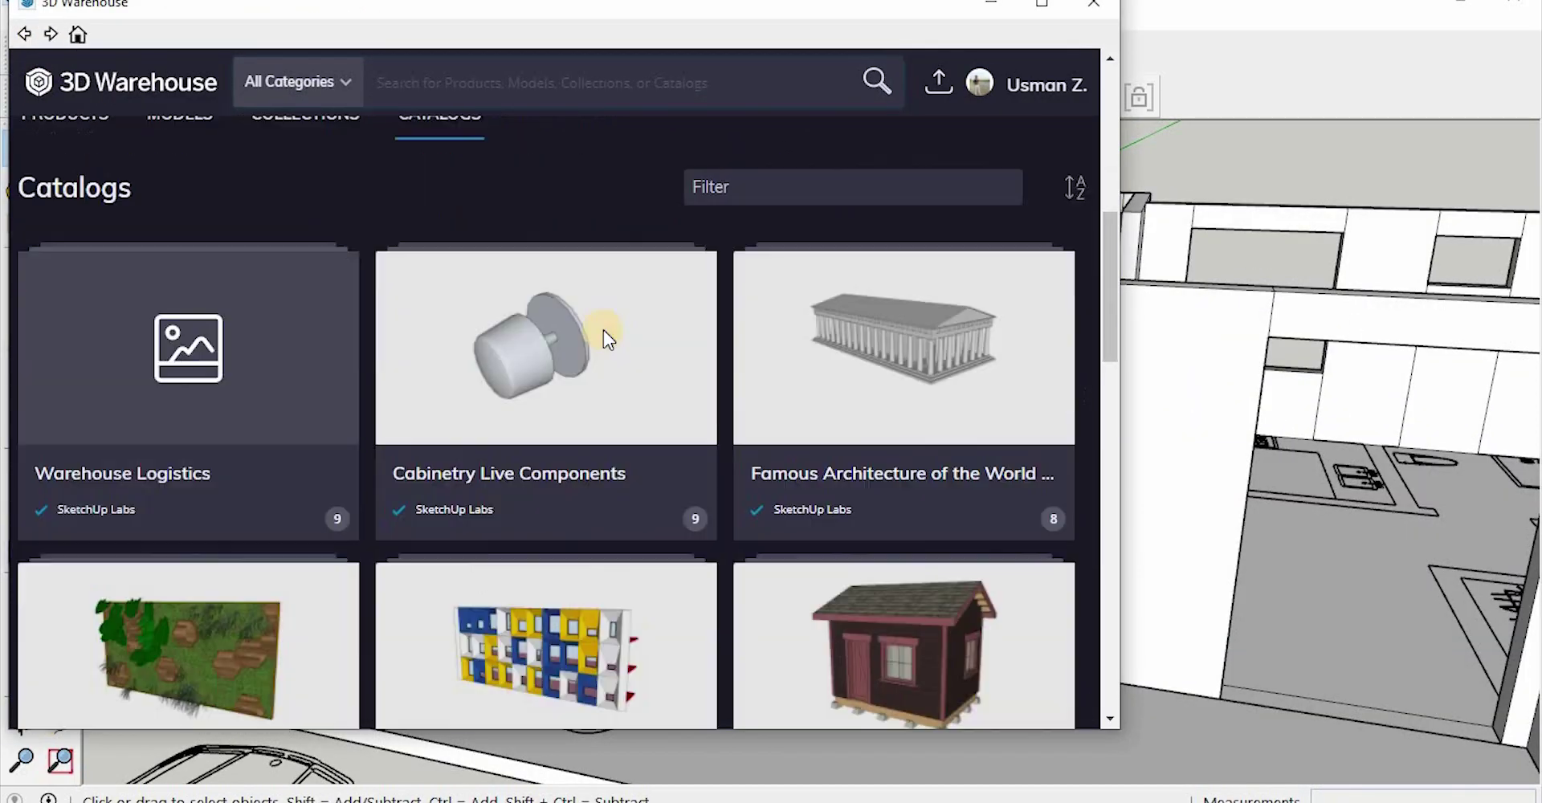
# Find the Bifold Patio Door in the Door Live Components collection
pyautogui.scroll(-6, 604, 329)
pyautogui.click(587, 426)
pyautogui.scroll(-4, 587, 425)
pyautogui.click(647, 426)
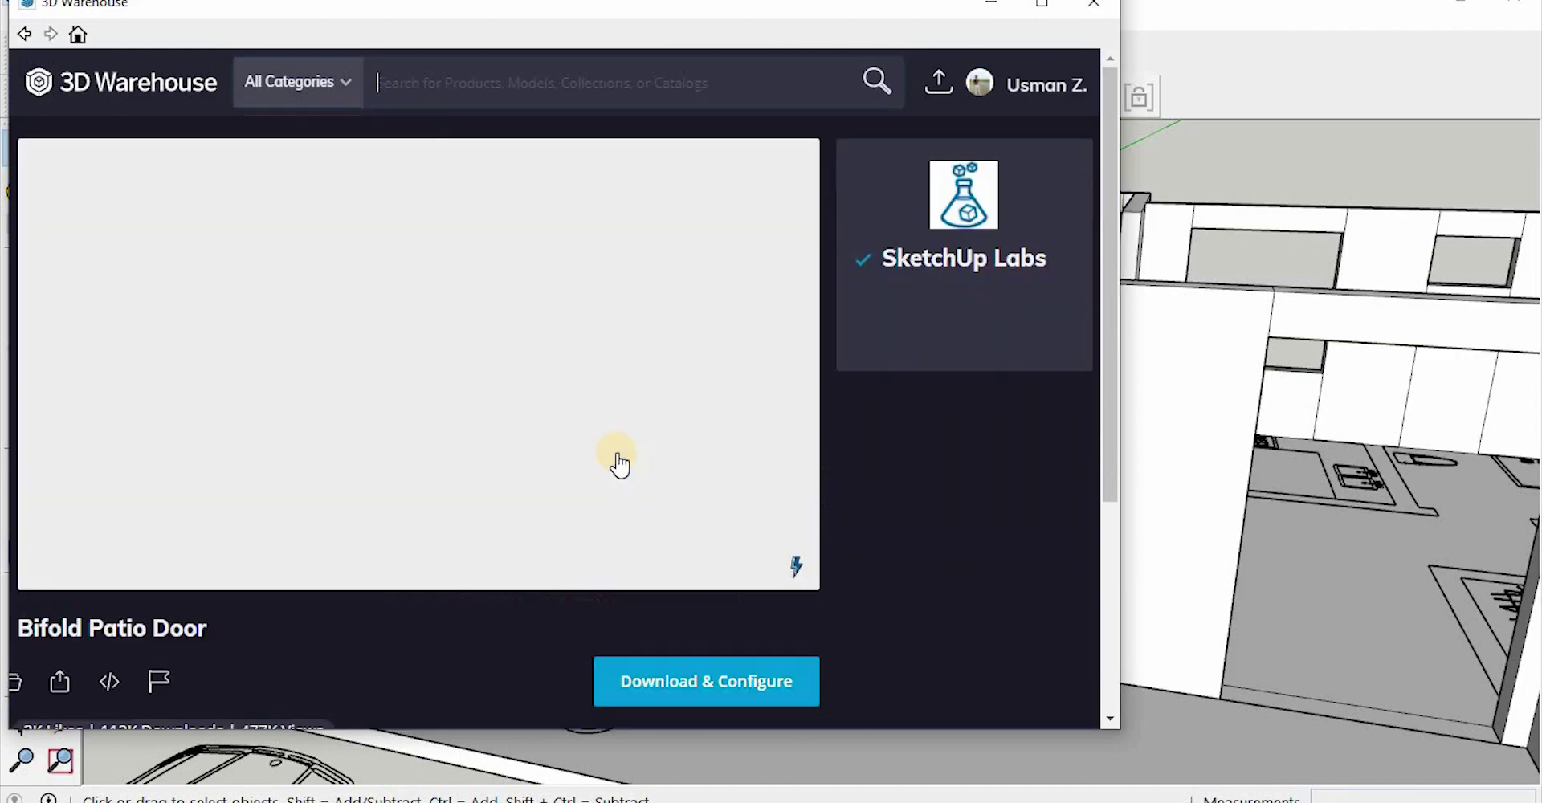
# Load the Bifold Patio Door into the model and place it at the lower corner of the wide terrace opening
pyautogui.click(705, 677)
pyautogui.click(466, 412)
pyautogui.scroll(5, 482, 574)
pyautogui.click(423, 602)
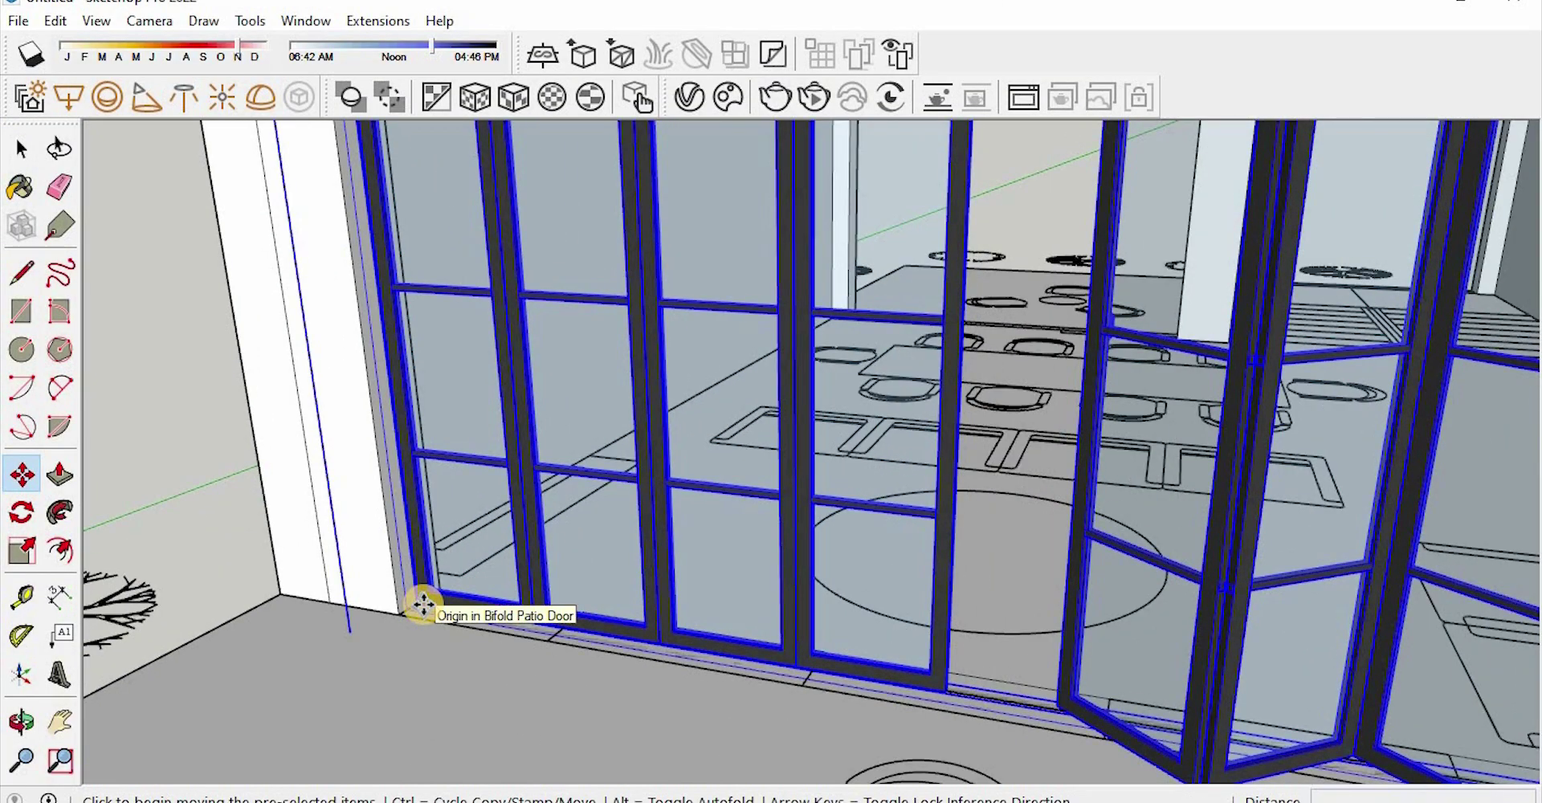
pyautogui.scroll(5, 515, 614)
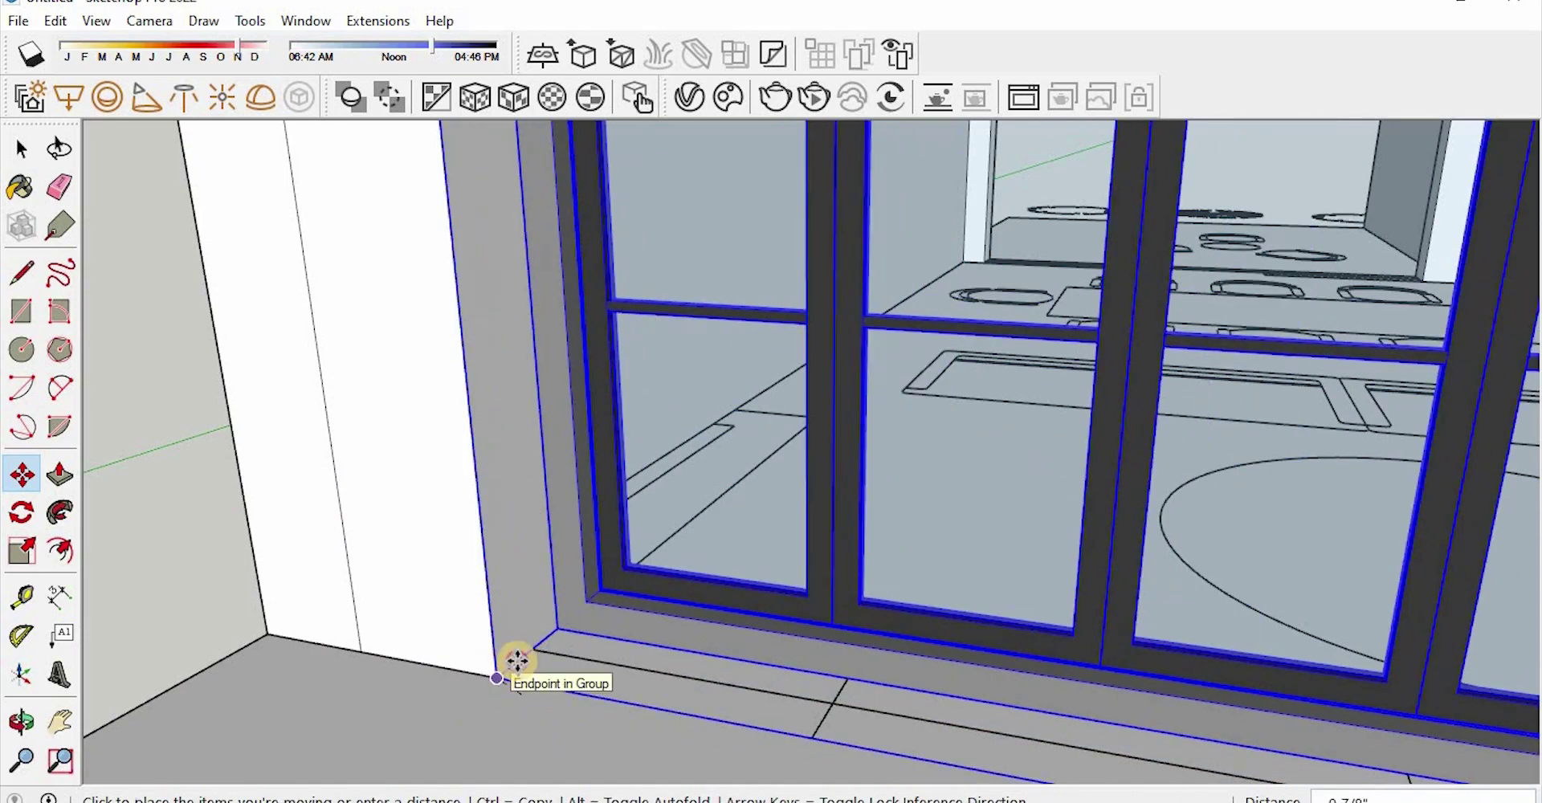
# Configure the bifold patio door with height 2685, width 3900, 4 panels, 0 rails and both door-open values at 0
pyautogui.press('space')
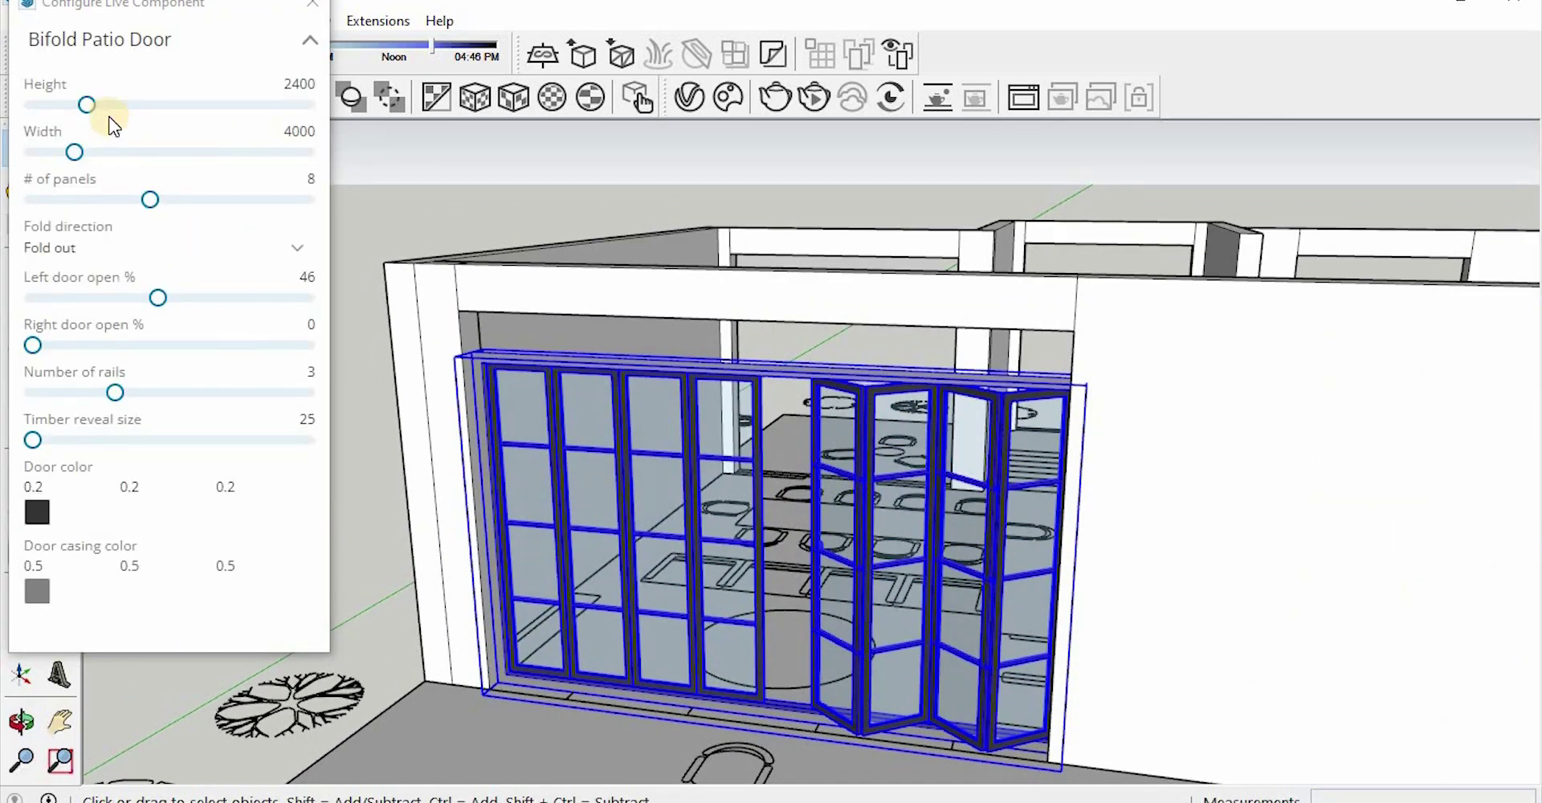
pyautogui.moveTo(88, 107); pyautogui.dragTo(126, 107)
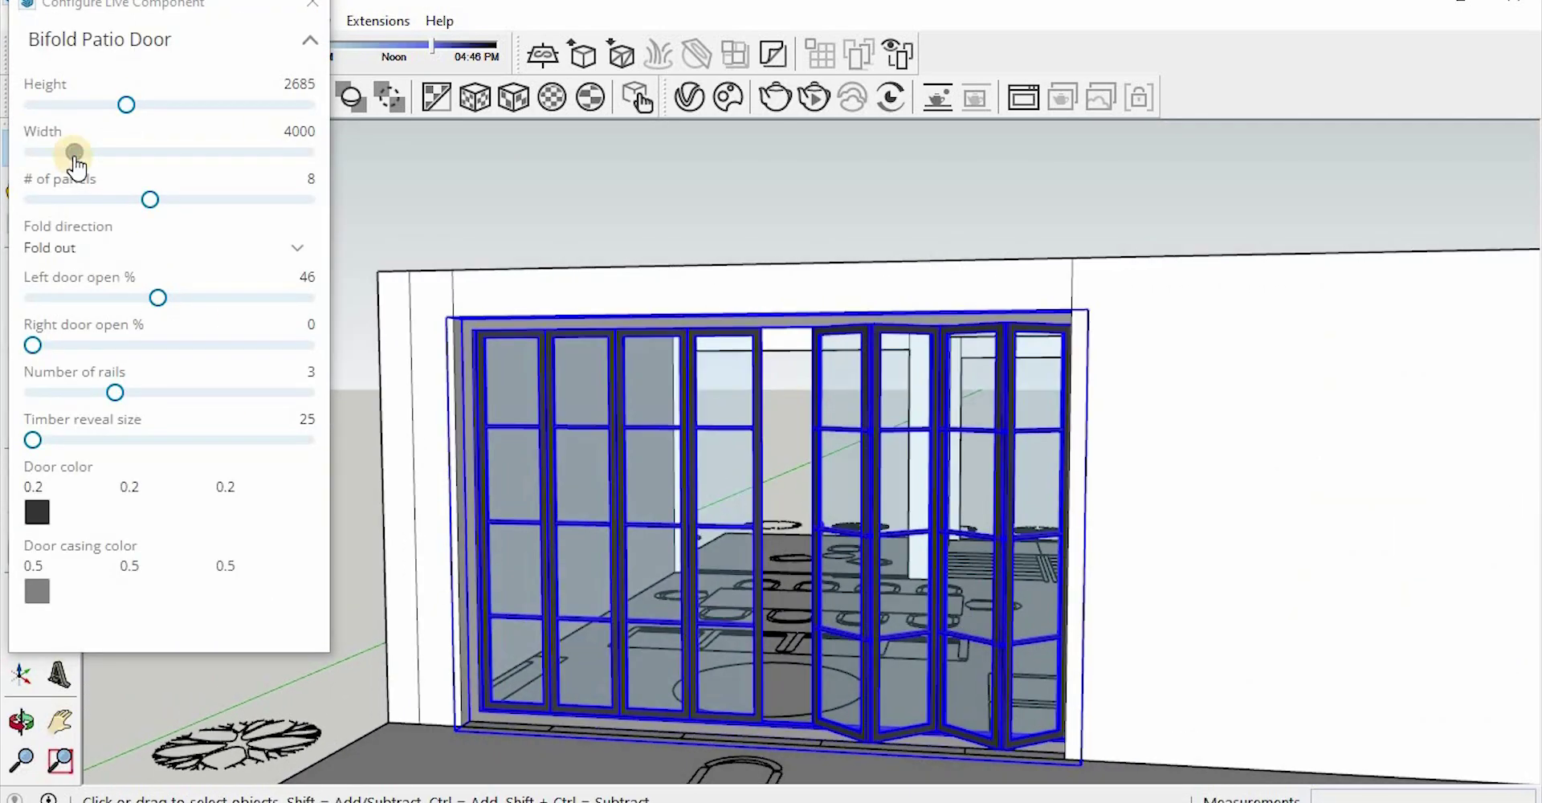
pyautogui.moveTo(65, 150); pyautogui.dragTo(73, 152)
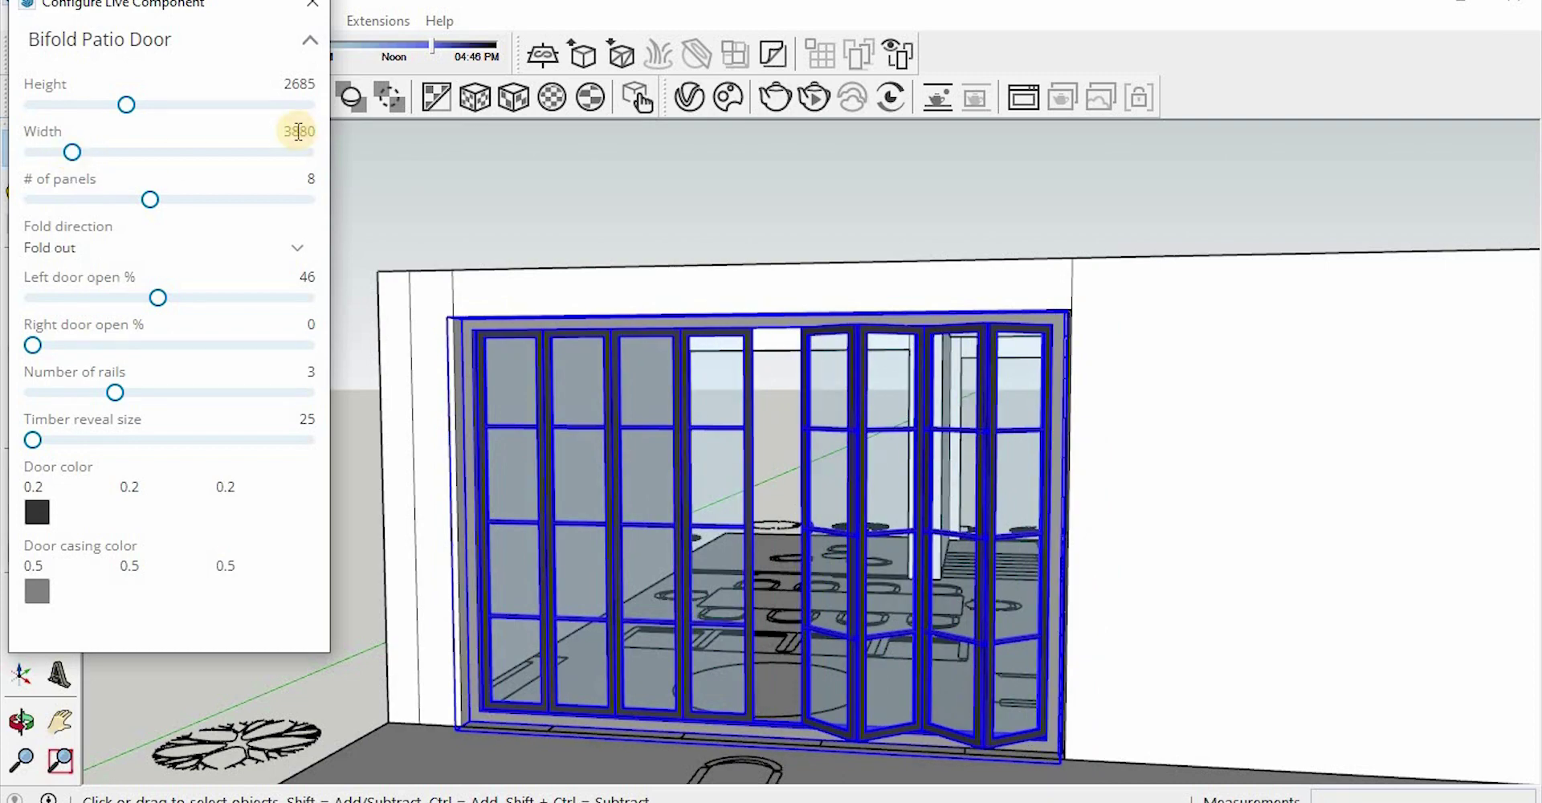
pyautogui.press('Return')
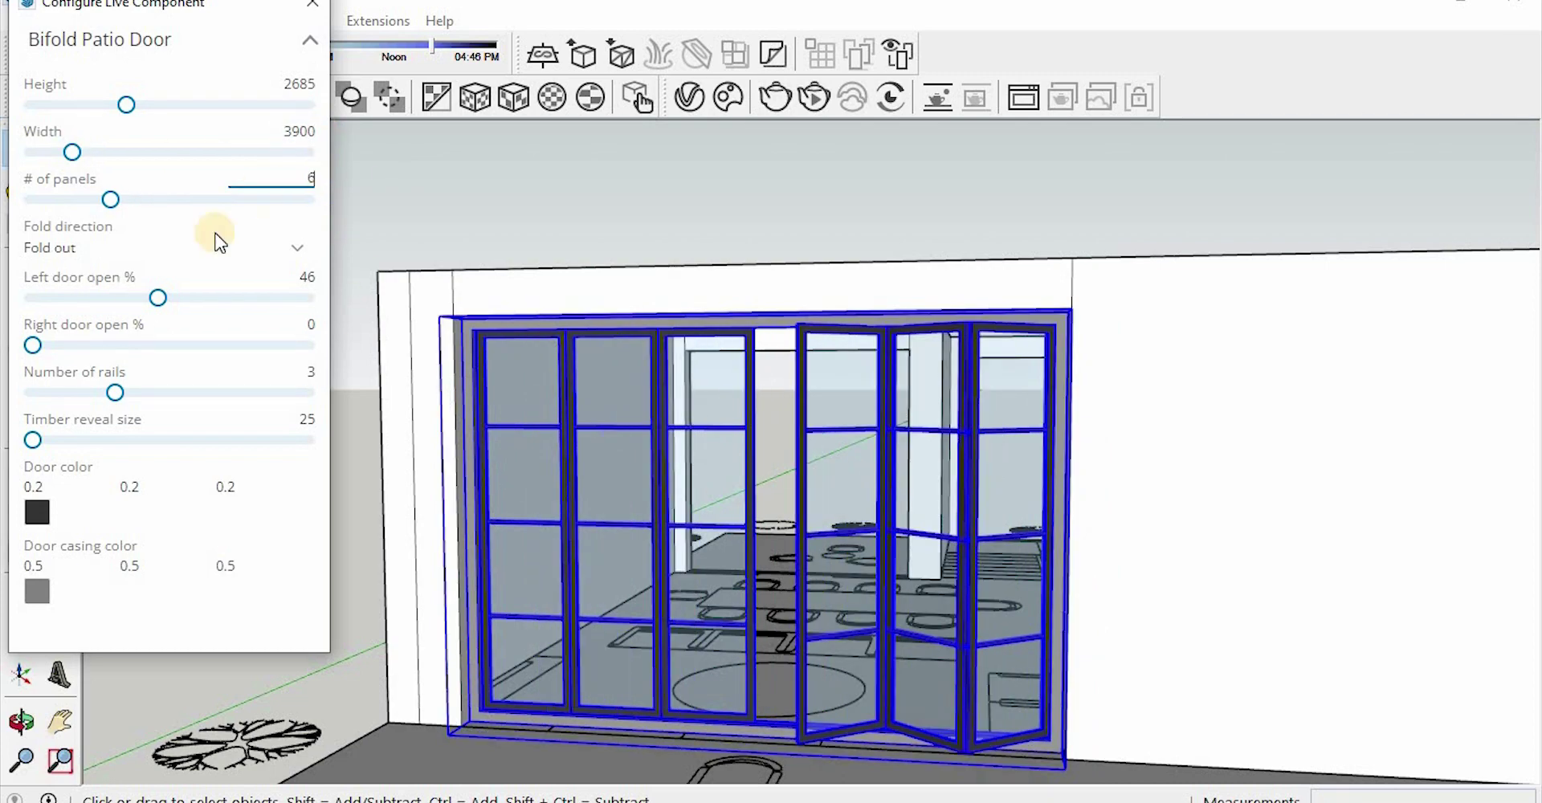
pyautogui.moveTo(157, 298); pyautogui.dragTo(33, 298)
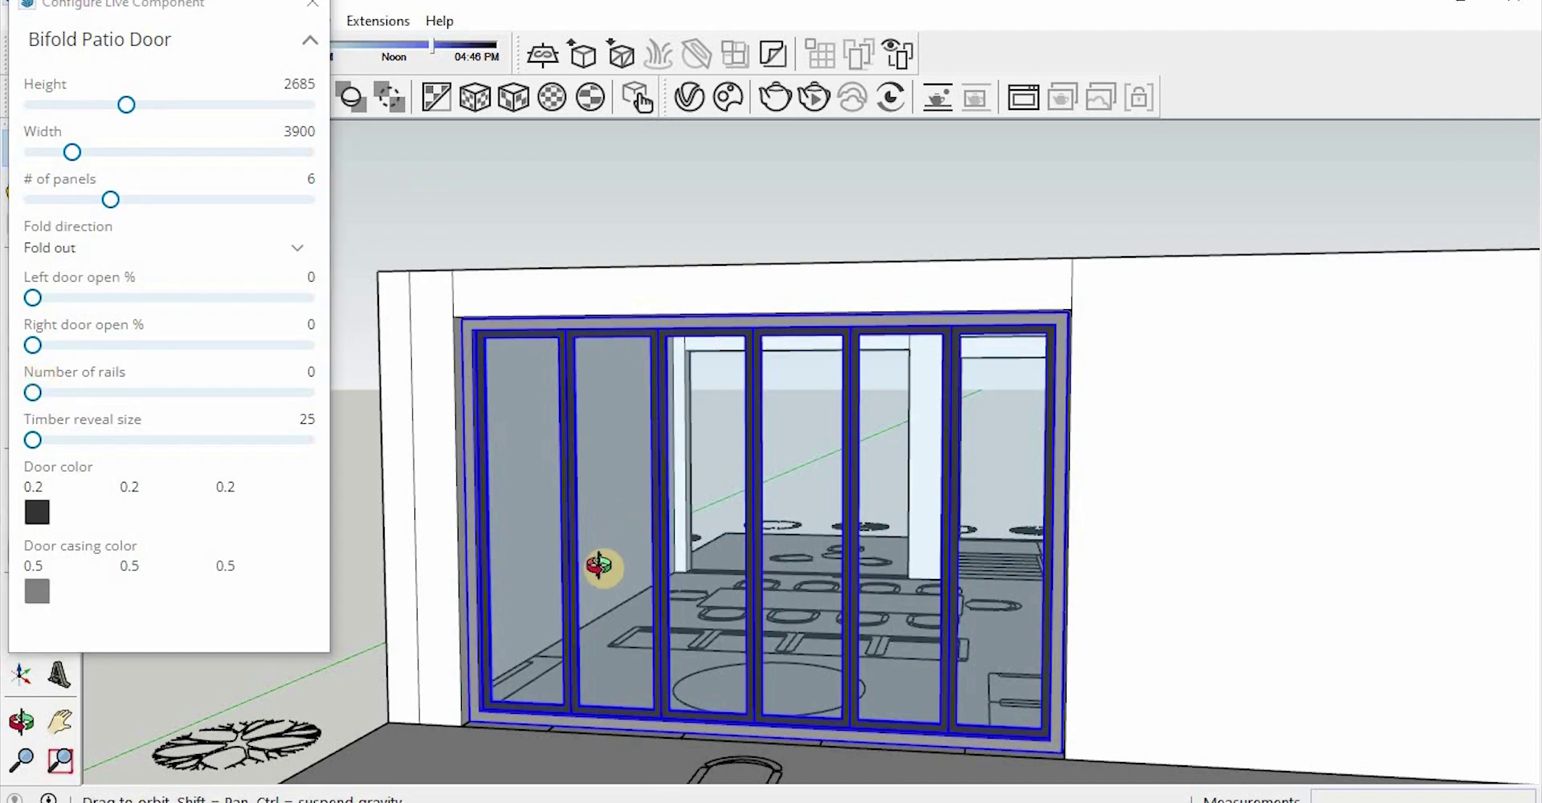
pyautogui.click(308, 180)
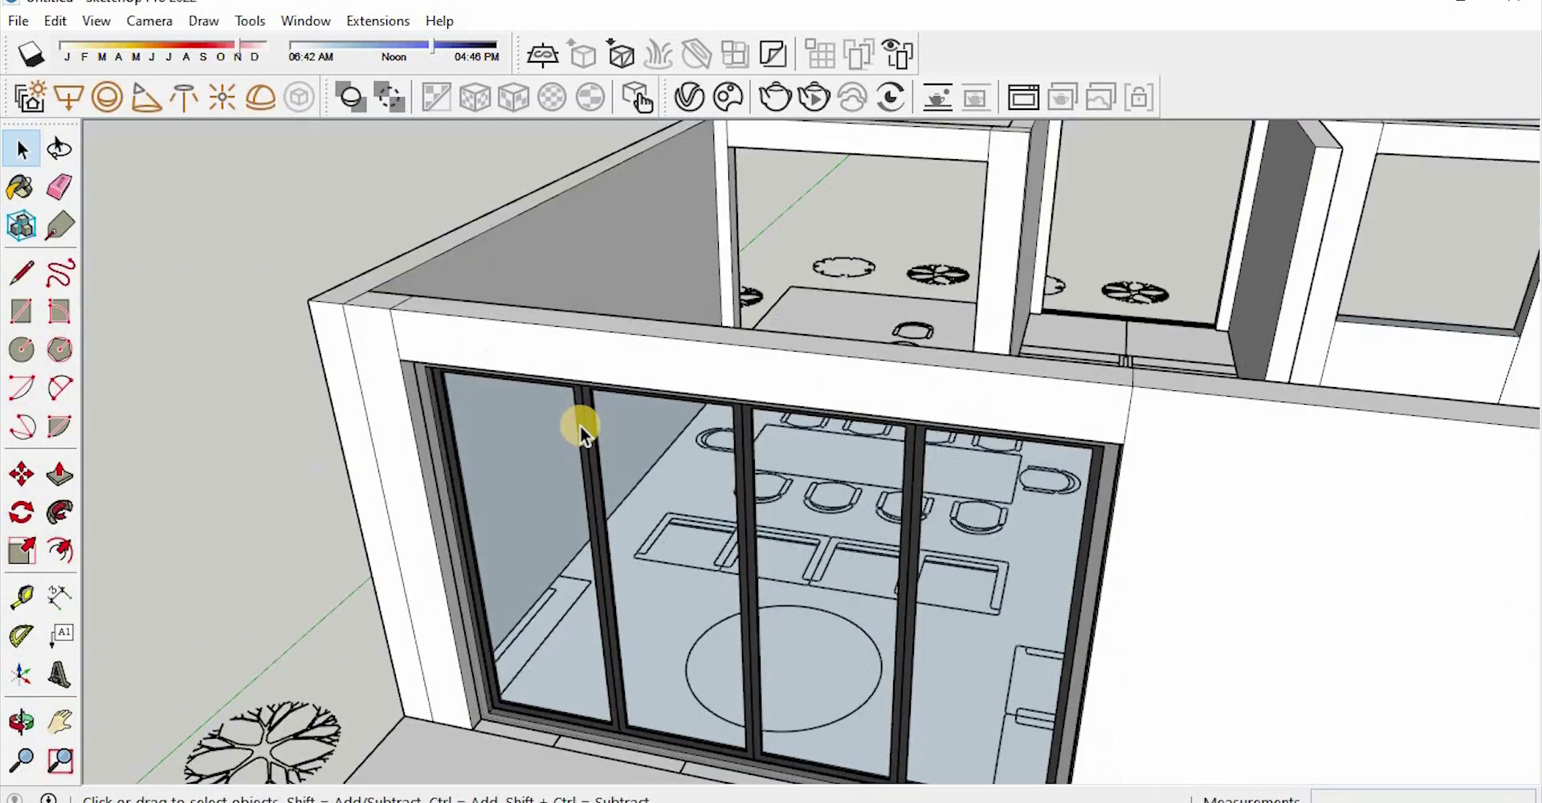
# Copy the bifold patio door into the opening behind the dining table and set the copy's width to 2860
pyautogui.press('m')
pyautogui.rightClick(783, 143)
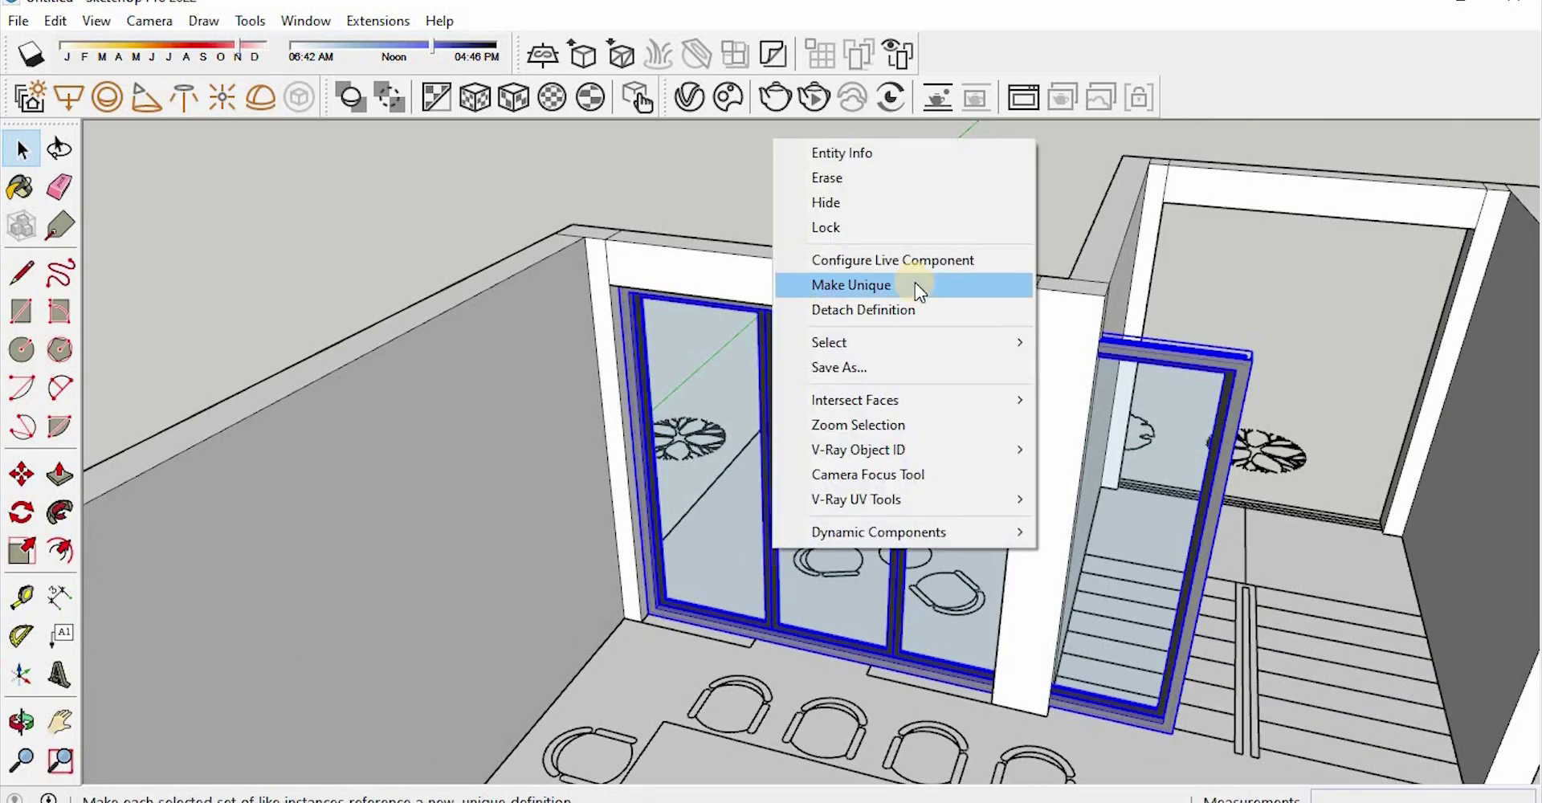
pyautogui.click(908, 258)
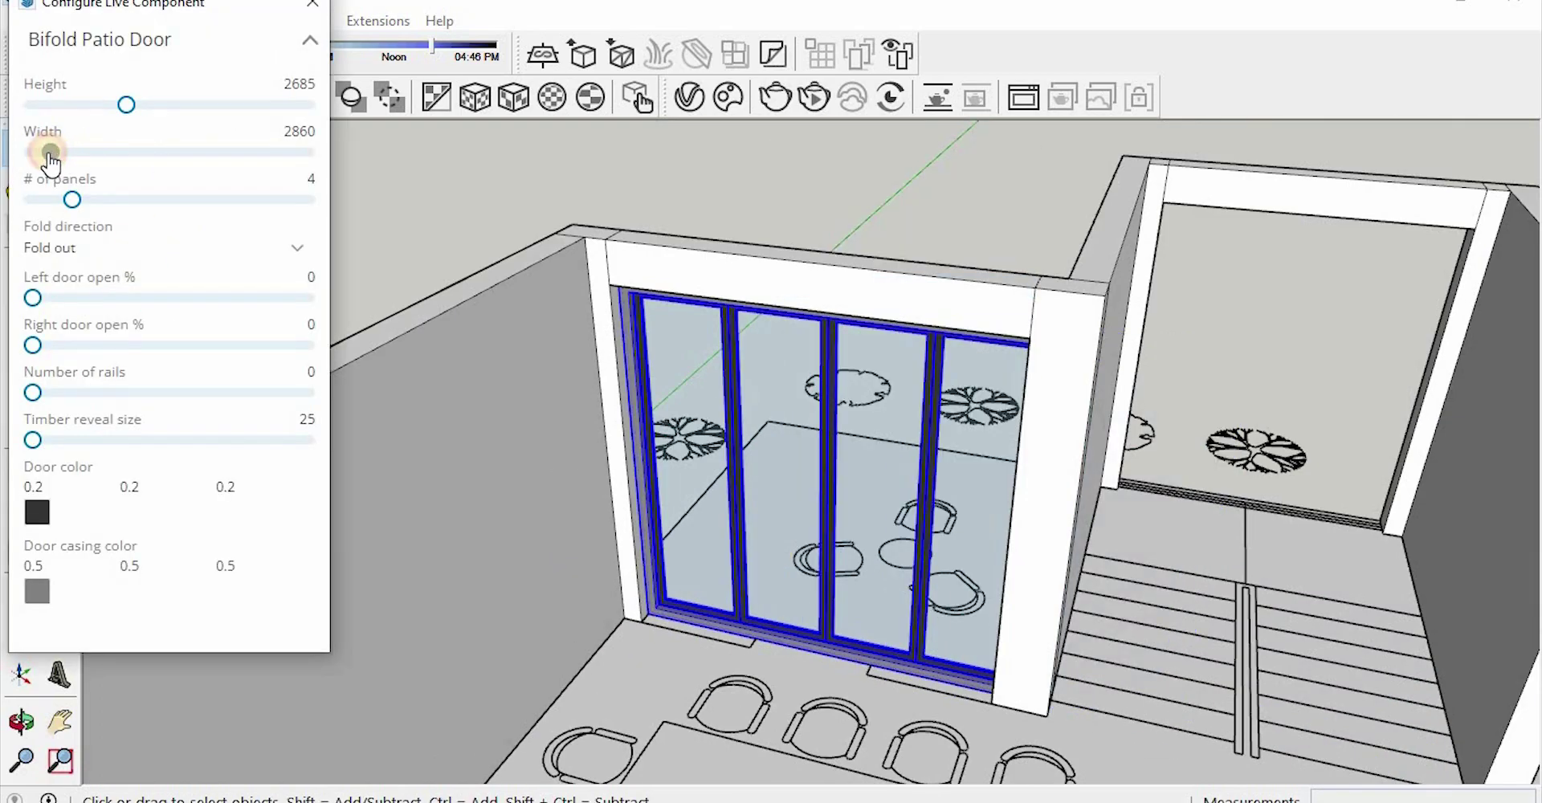
pyautogui.click(312, 4)
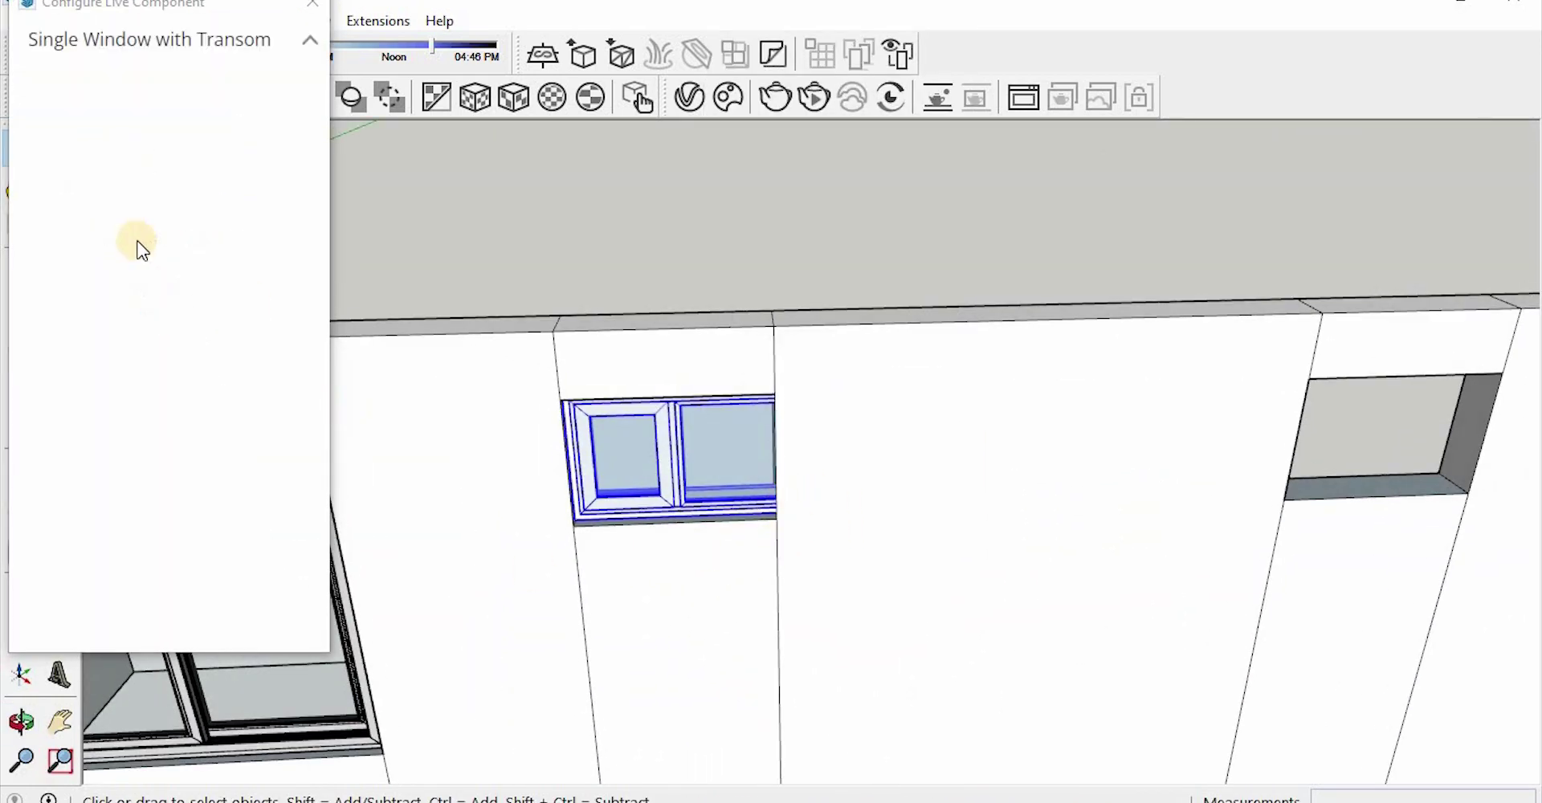
# Set the width of the bifold patio door copy in the opening beyond the staircase to 2380
pyautogui.click(51, 190)
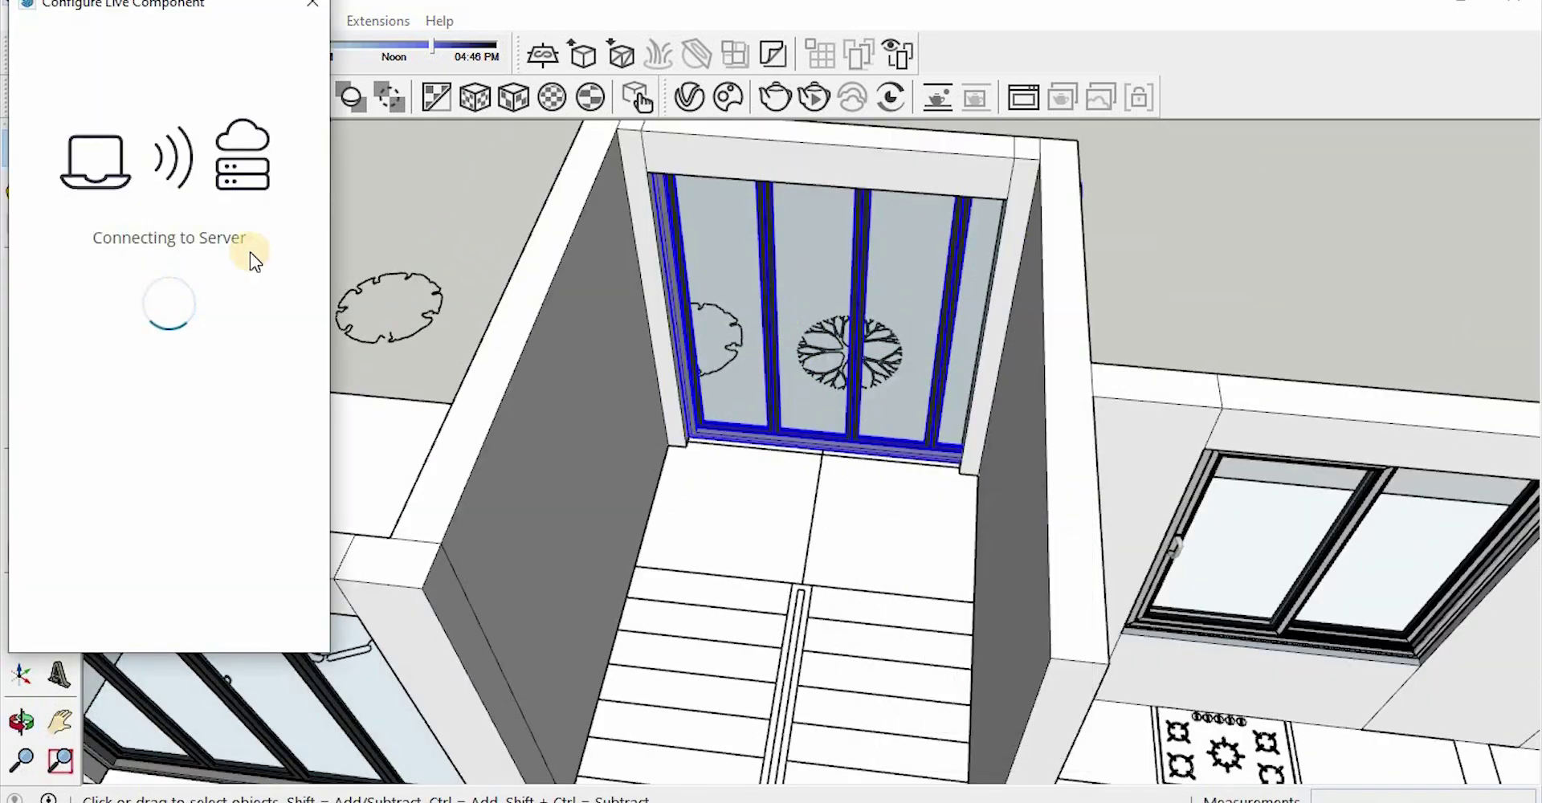
pyautogui.click(40, 151)
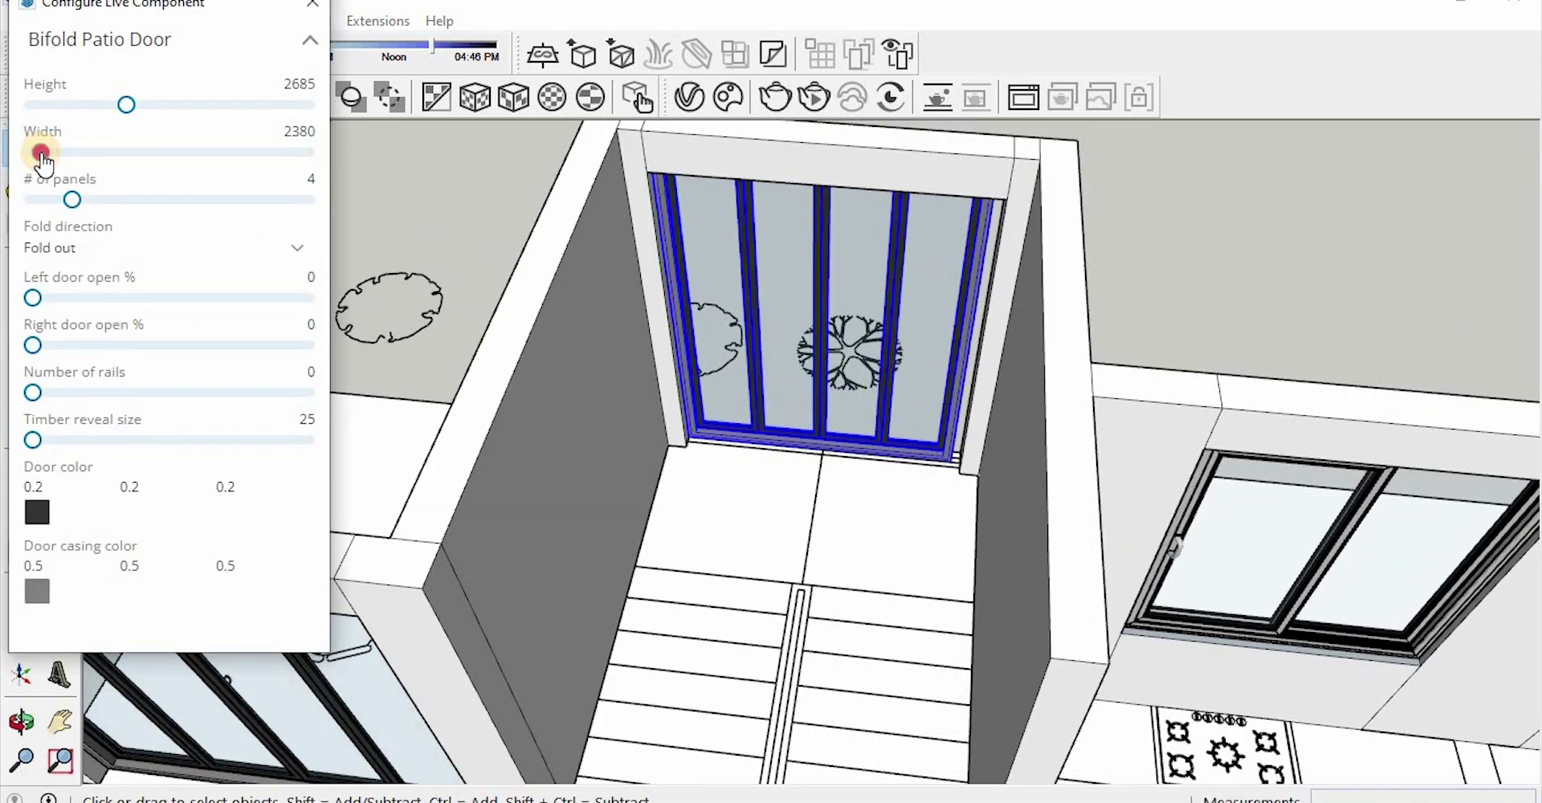
pyautogui.moveTo(215, 136); pyautogui.dragTo(319, 129)
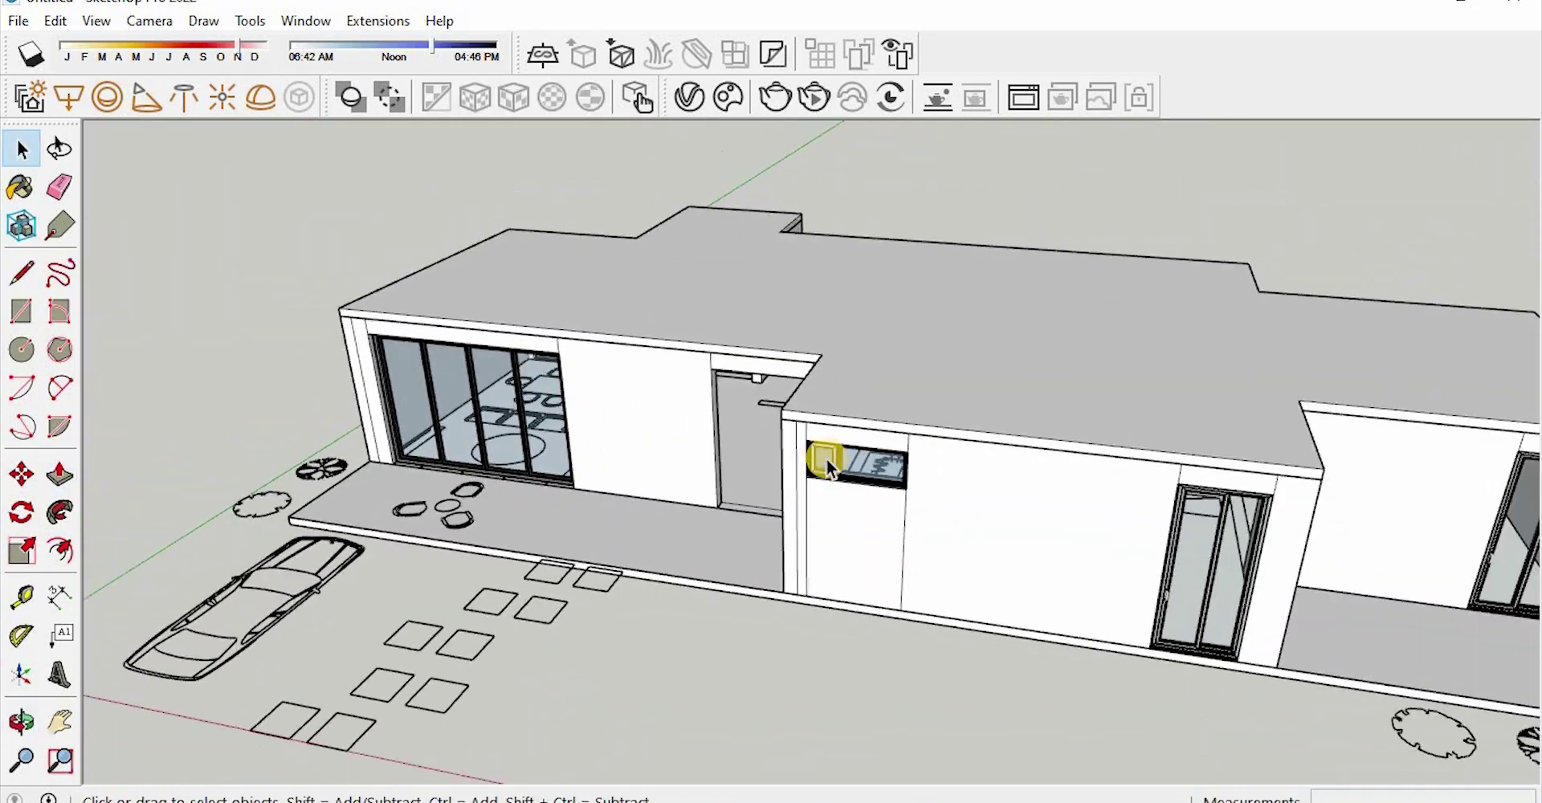
# Paint the house walls and roof with Maquette Wood B01 12cm#1 and the ground slab with Granite B 80cm
pyautogui.scroll(3, 807, 459)
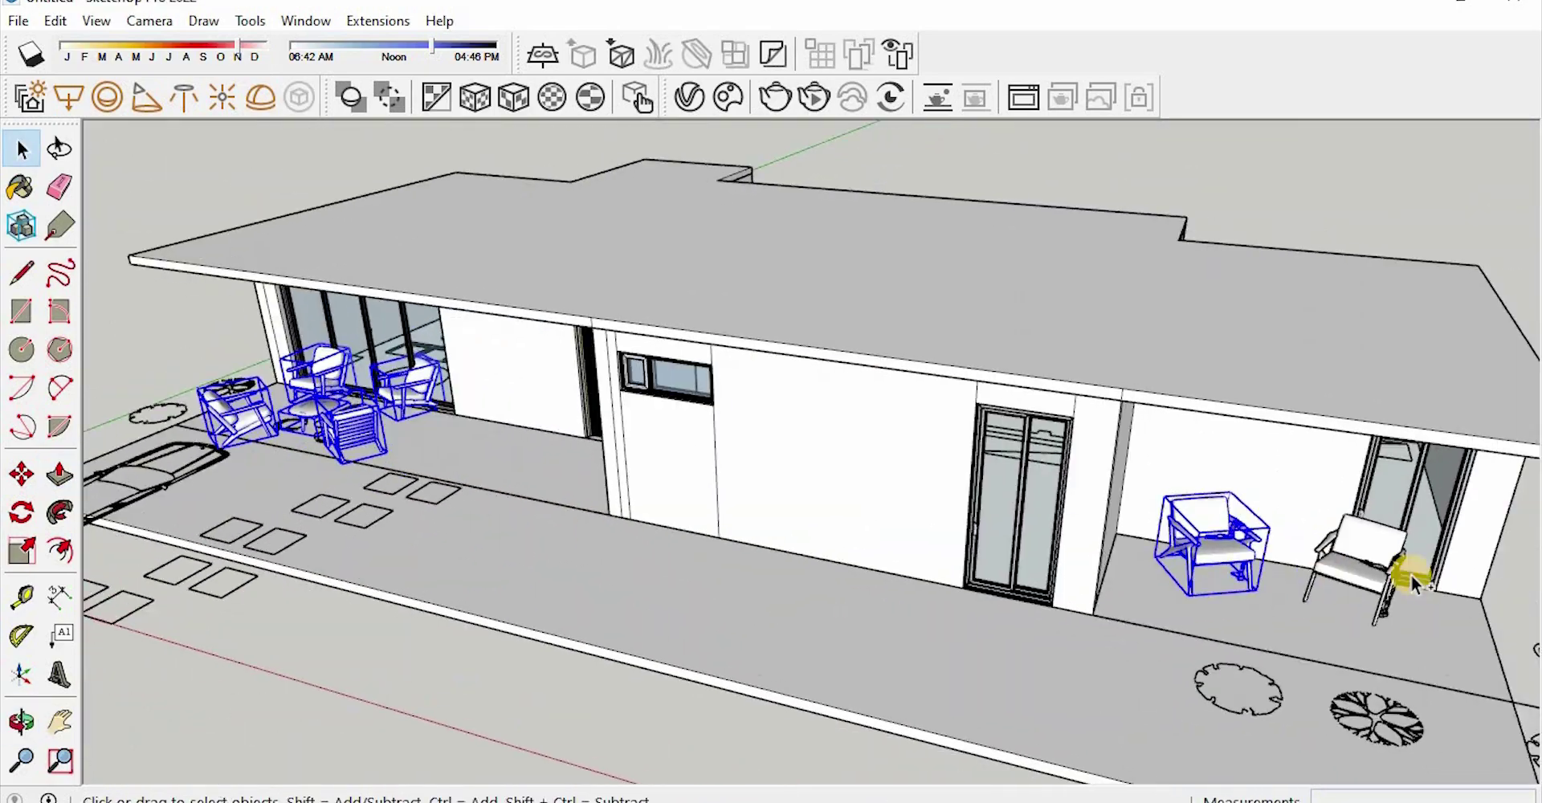
pyautogui.moveTo(688, 499); pyautogui.dragTo(688, 543, button='middle')
pyautogui.press('m')
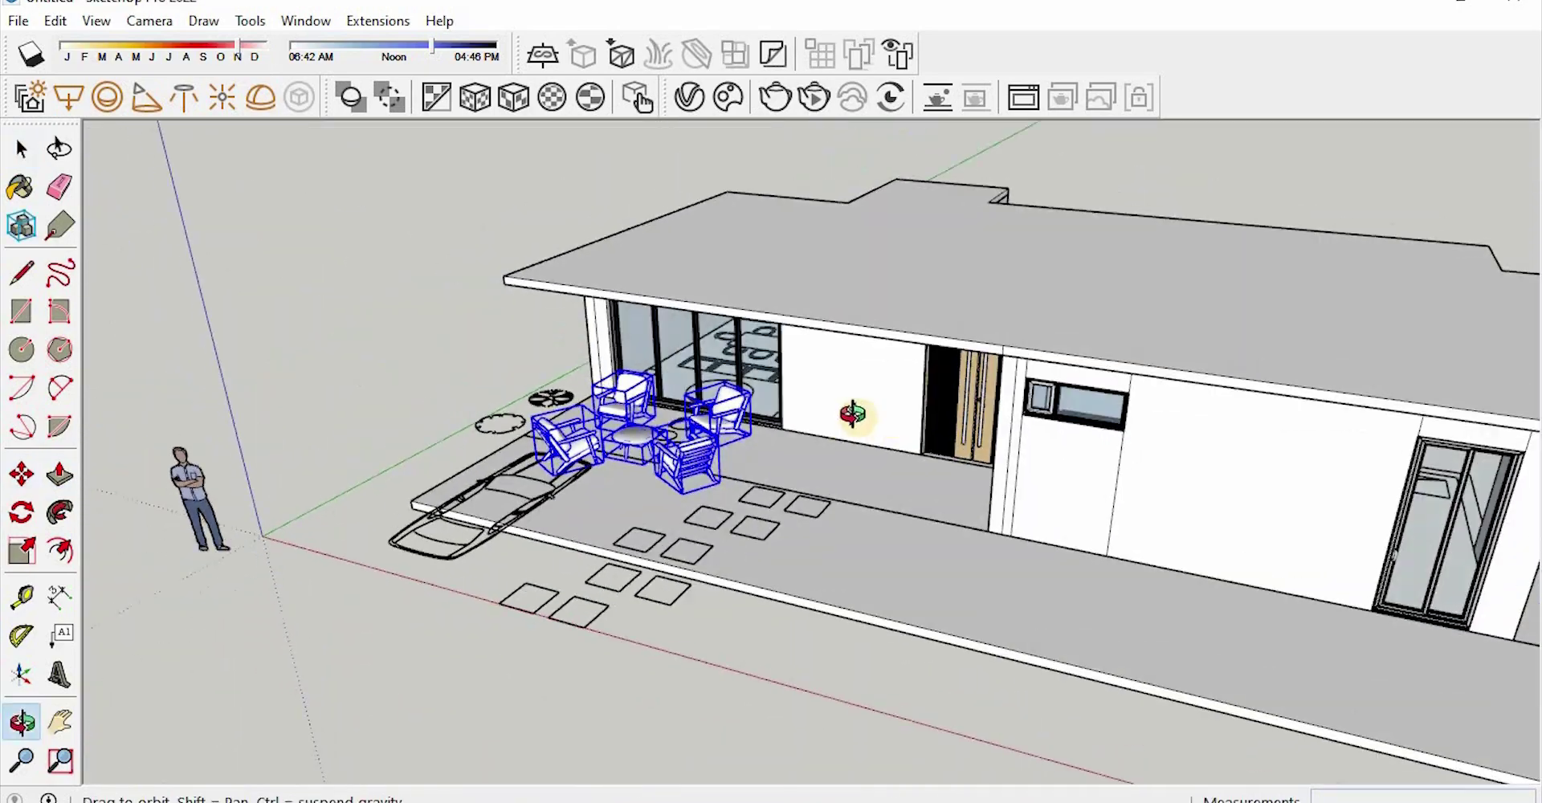
pyautogui.press('space')
pyautogui.moveTo(843, 413); pyautogui.dragTo(702, 449, button='middle')
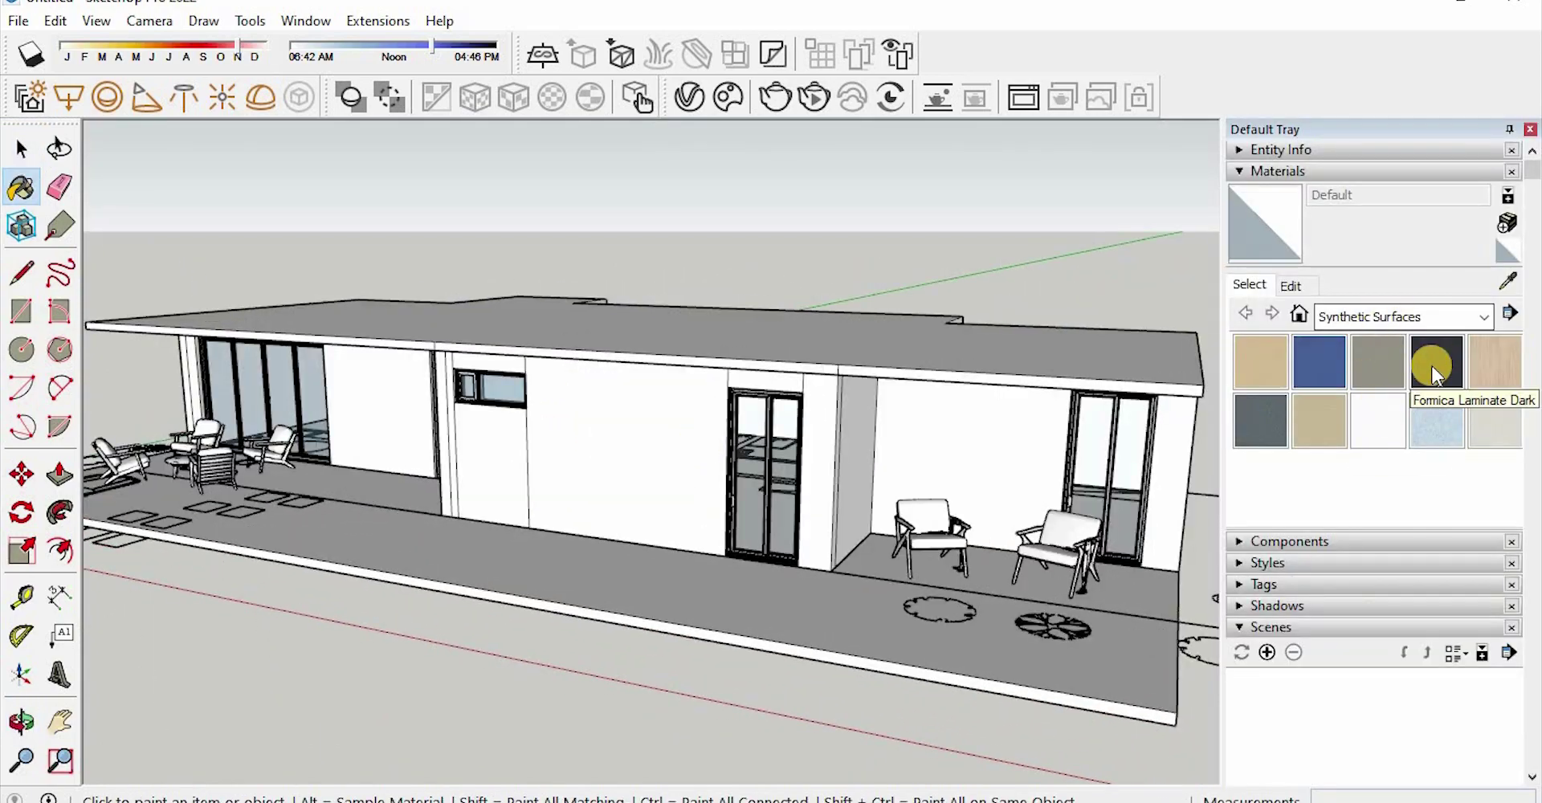
pyautogui.click(1490, 357)
pyautogui.click(629, 329)
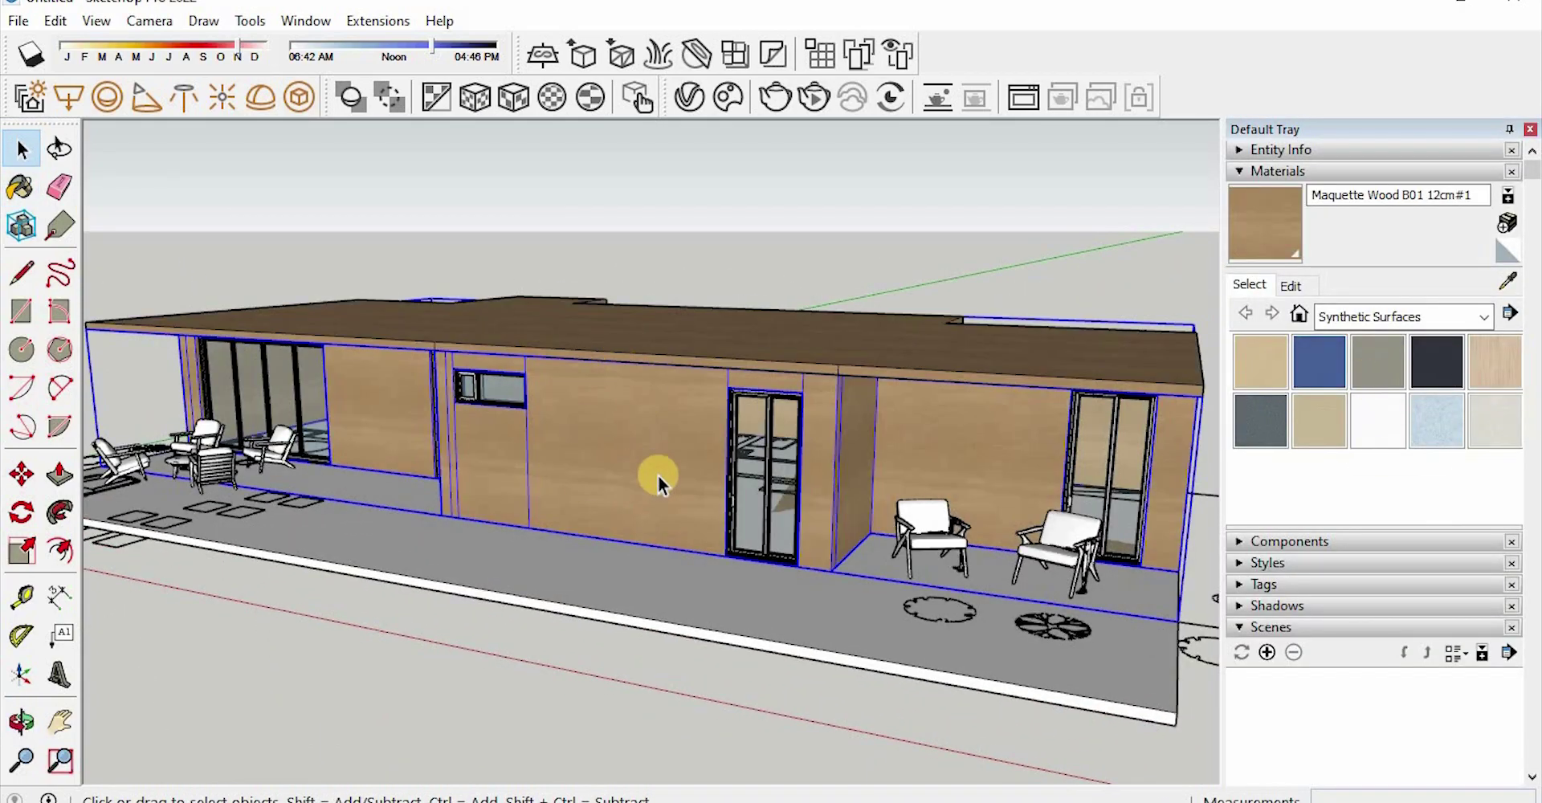
pyautogui.moveTo(657, 481); pyautogui.dragTo(682, 613, button='middle')
pyautogui.click(746, 638)
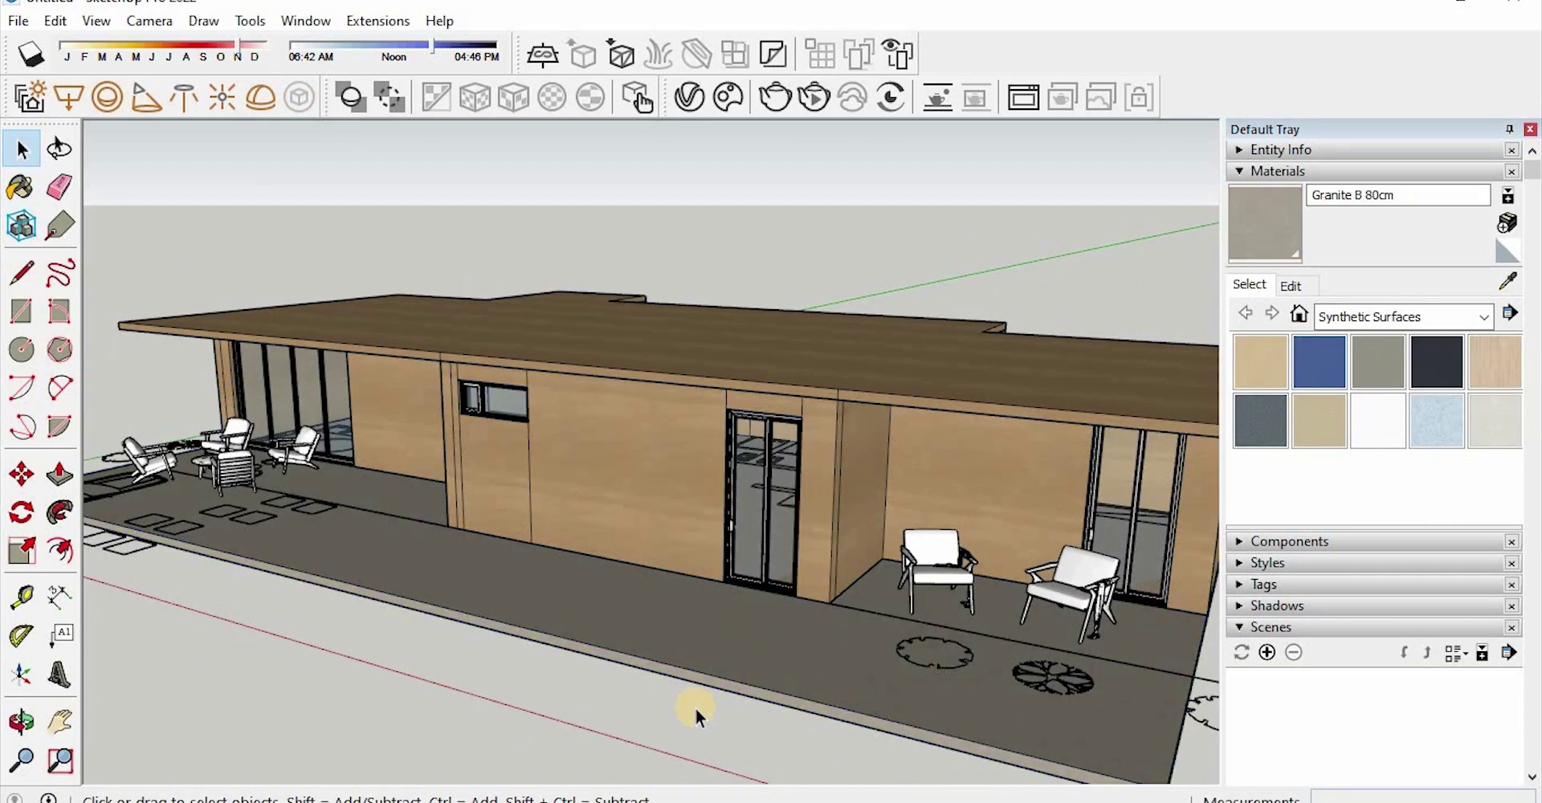
# Search 3D Warehouse for "tree" and show the matching models
pyautogui.click(306, 20)
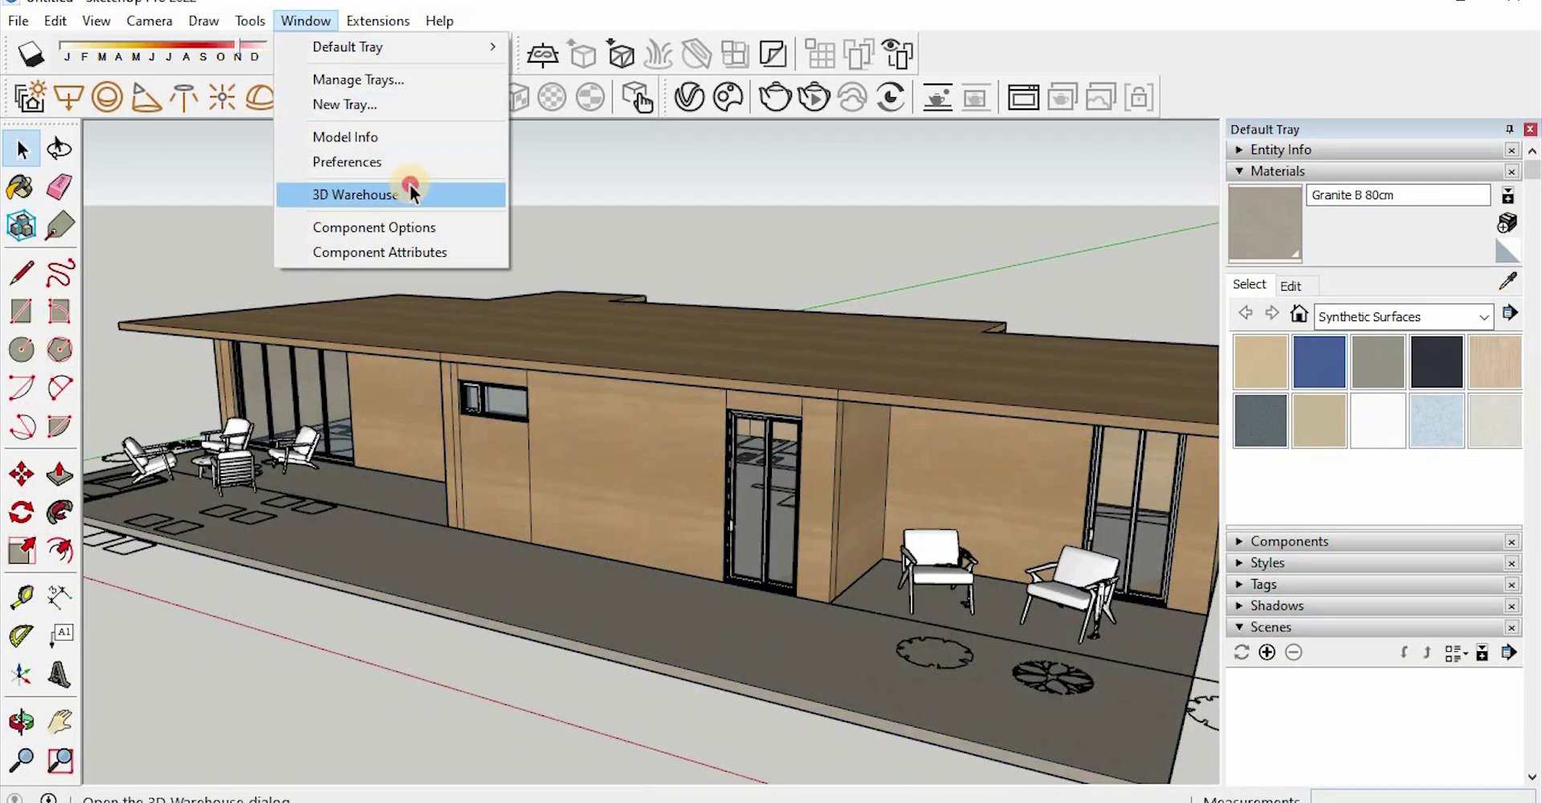
pyautogui.click(406, 193)
pyautogui.click(465, 83)
pyautogui.write('tree')
pyautogui.press('Return')
pyautogui.click(540, 197)
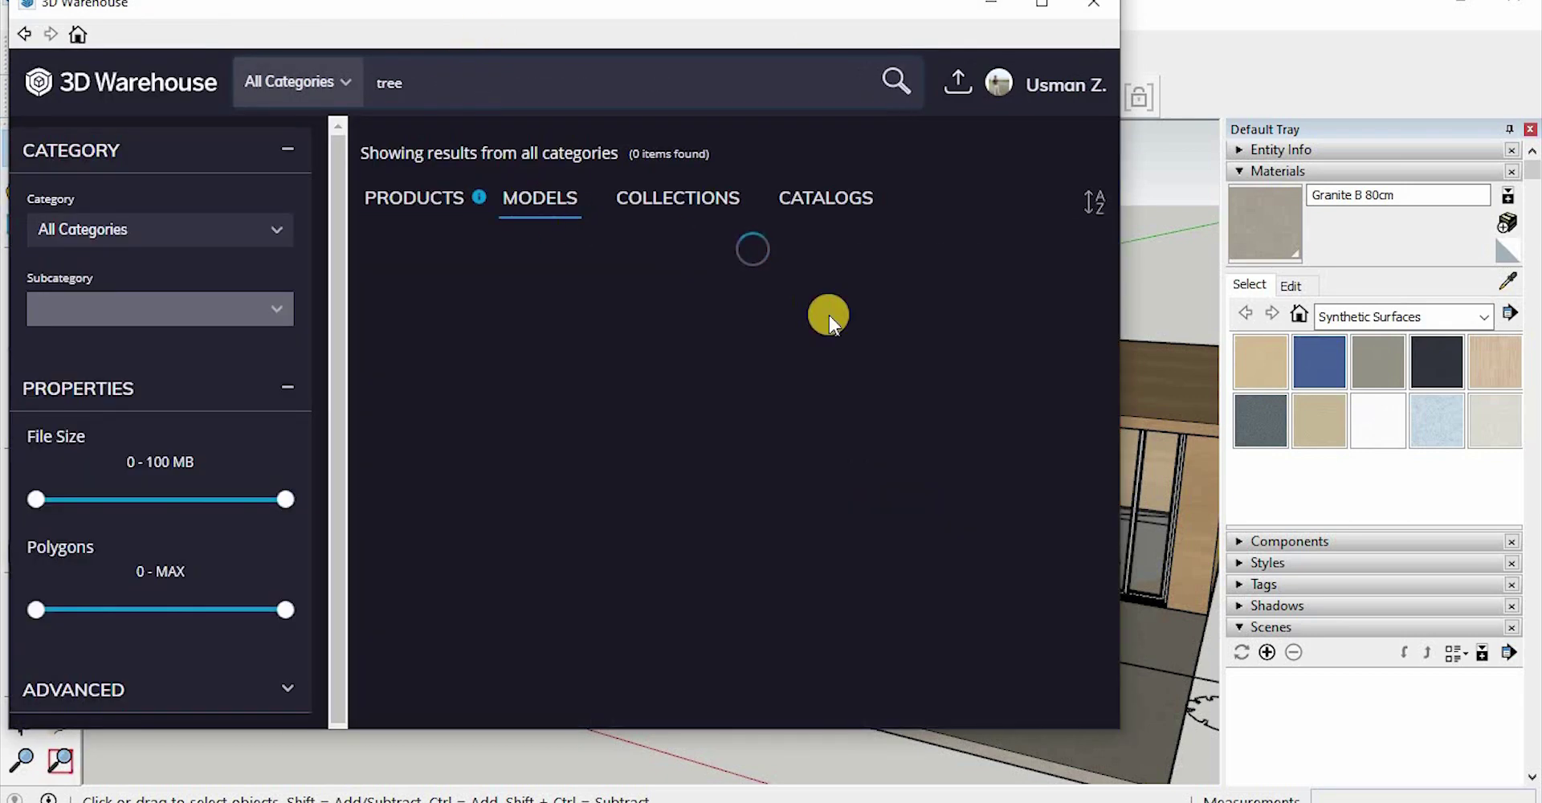
# Load the bare ODS - 3D Tree into the model and place it on the slab in front of the house
pyautogui.scroll(-10, 828, 315)
pyautogui.scroll(-10, 829, 315)
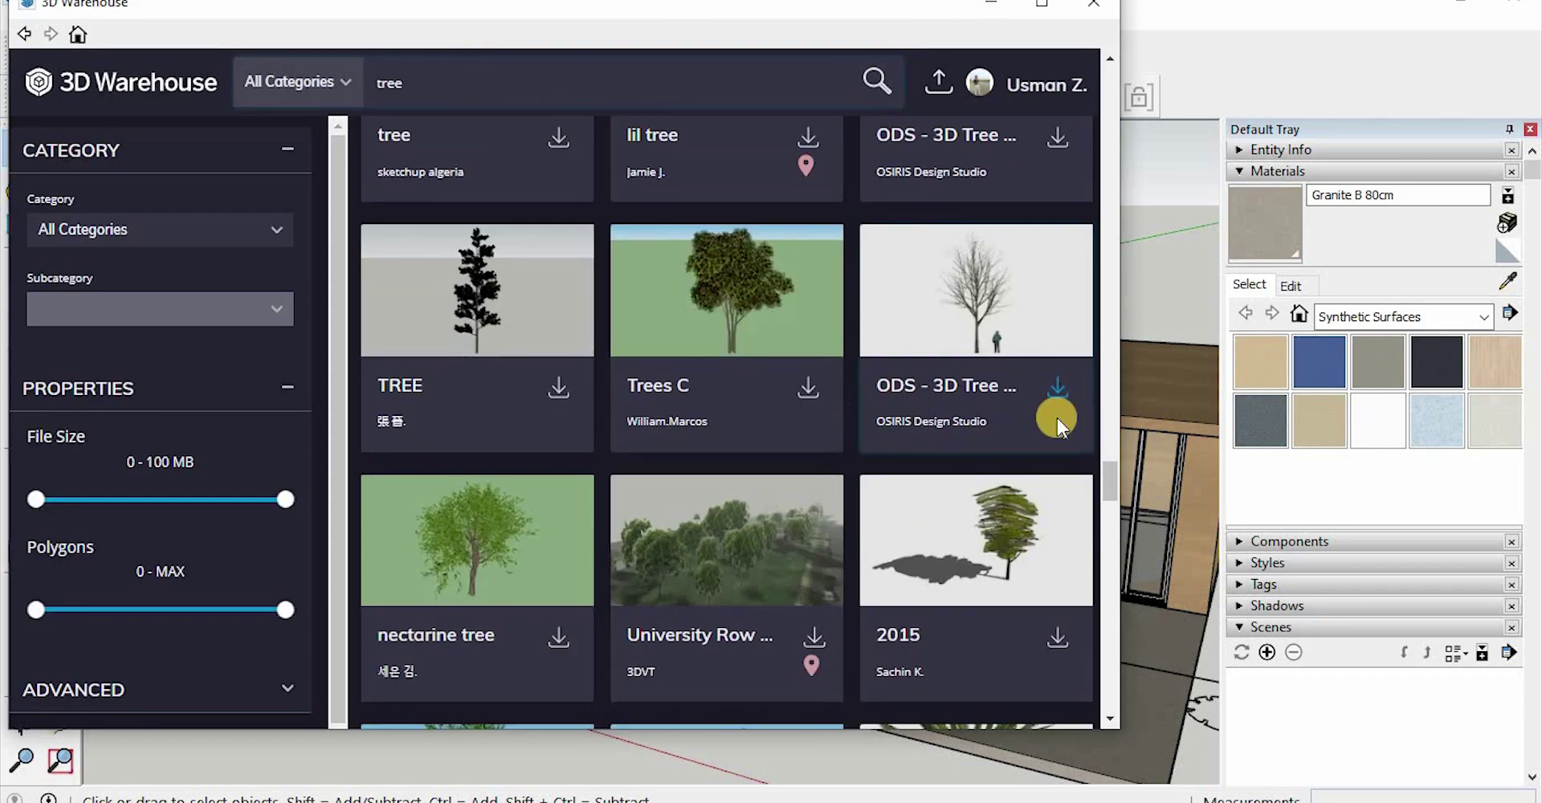
pyautogui.click(1055, 413)
pyautogui.click(501, 421)
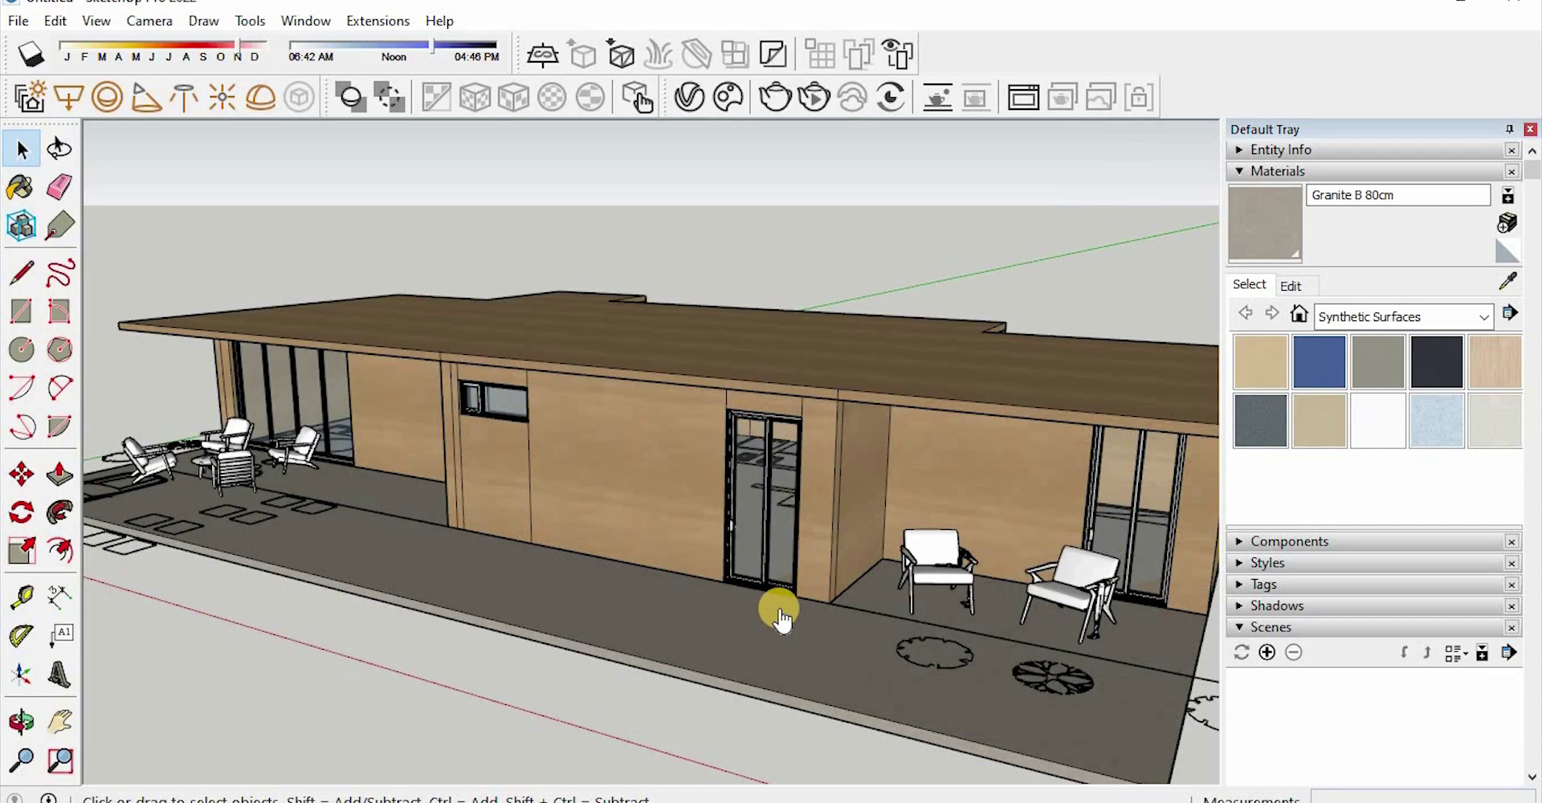
pyautogui.click(672, 622)
# Open the placed tree component and delete the human scale figure inside it
pyautogui.scroll(-1, 678, 622)
pyautogui.click(23, 150)
pyautogui.doubleClick(764, 582)
pyautogui.click(763, 584)
pyautogui.press('Delete')
# Move the tree along the front of the slab and scale it down to 0.50
pyautogui.press('m')
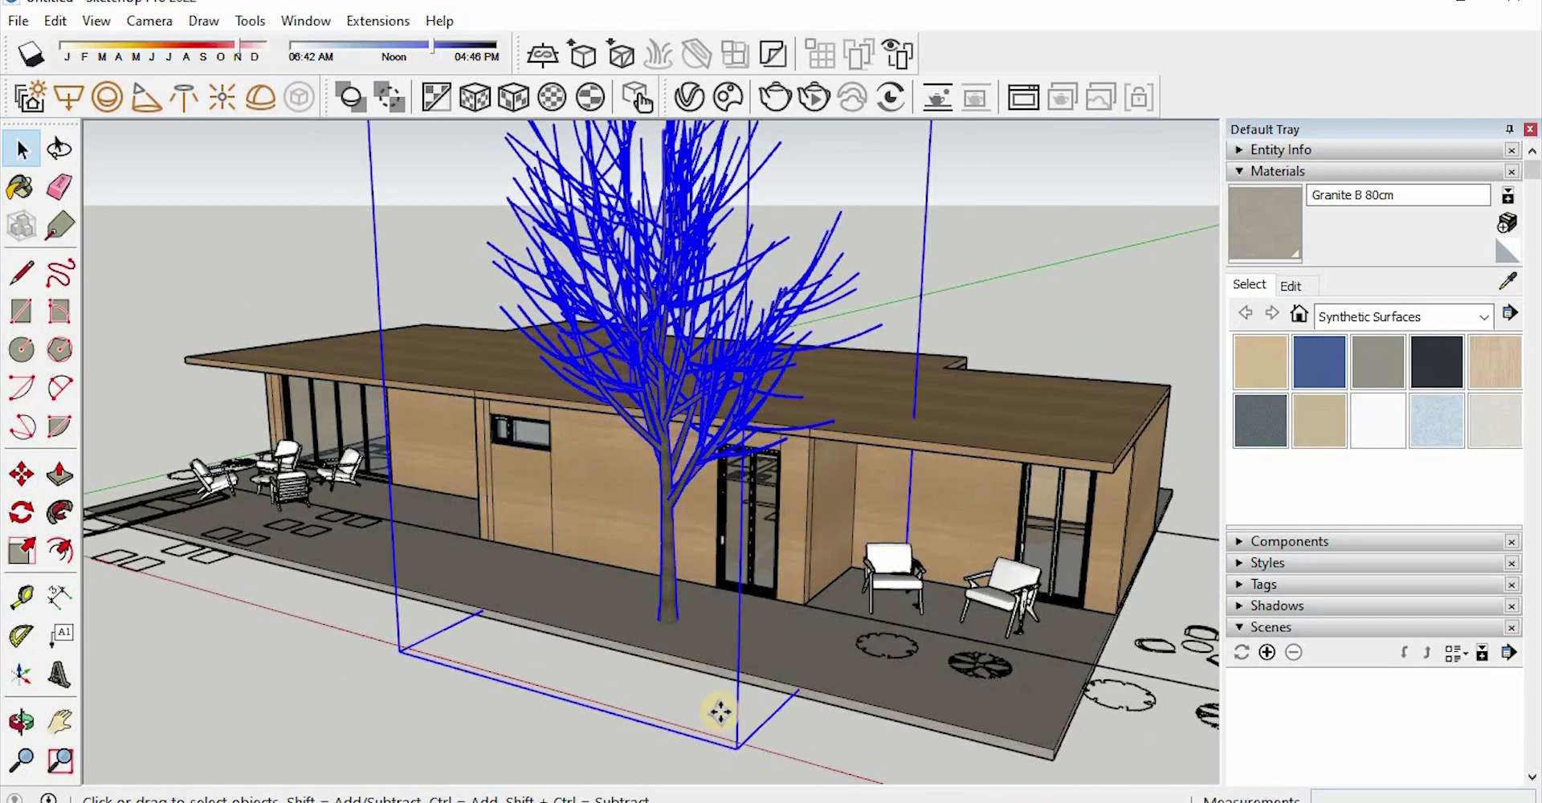
pyautogui.click(798, 646)
pyautogui.click(700, 697)
pyautogui.scroll(-2, 697, 695)
pyautogui.press('s')
pyautogui.click(379, 171)
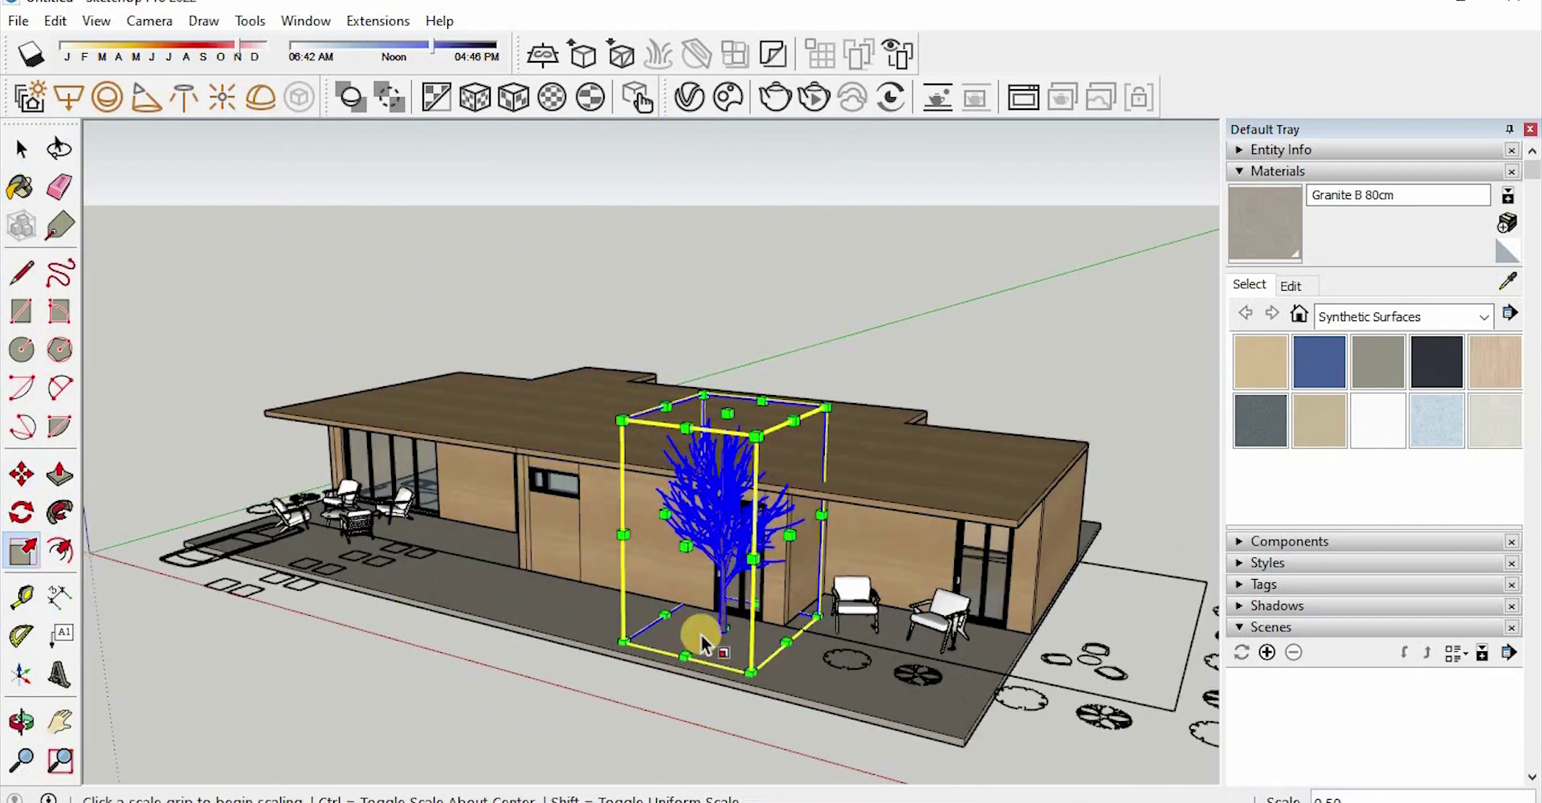
# Move the scaled tree onto the plant symbol in front of the terrace with the two armchairs
pyautogui.press('m')
pyautogui.scroll(3, 730, 668)
pyautogui.click(770, 672)
pyautogui.scroll(-2, 737, 640)
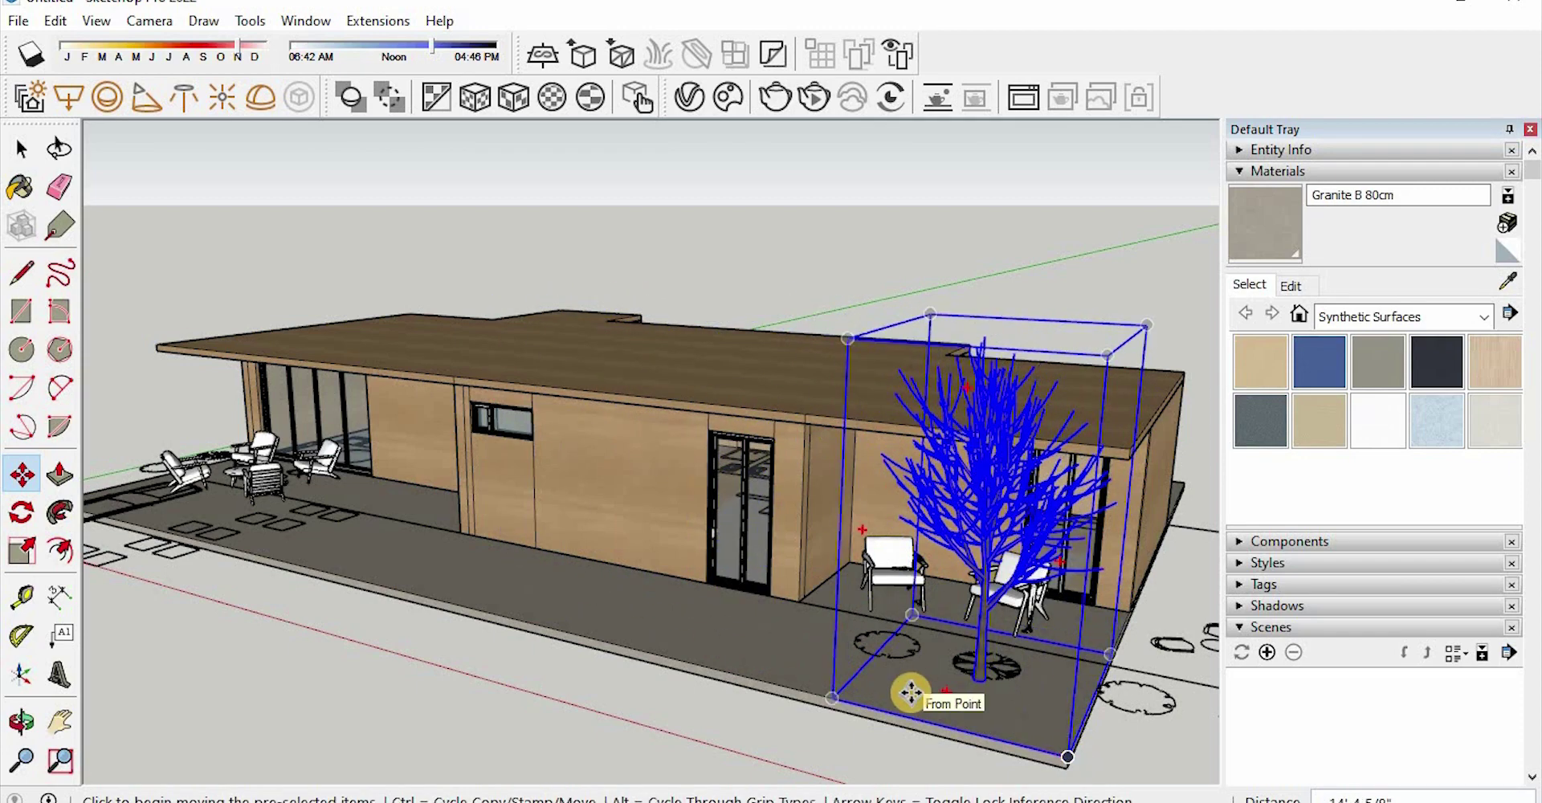
# Push/pull the slab's end face outward to extend the ground past the armchair terrace
pyautogui.press('space')
pyautogui.doubleClick(1038, 726)
pyautogui.press('p')
pyautogui.click(1053, 743)
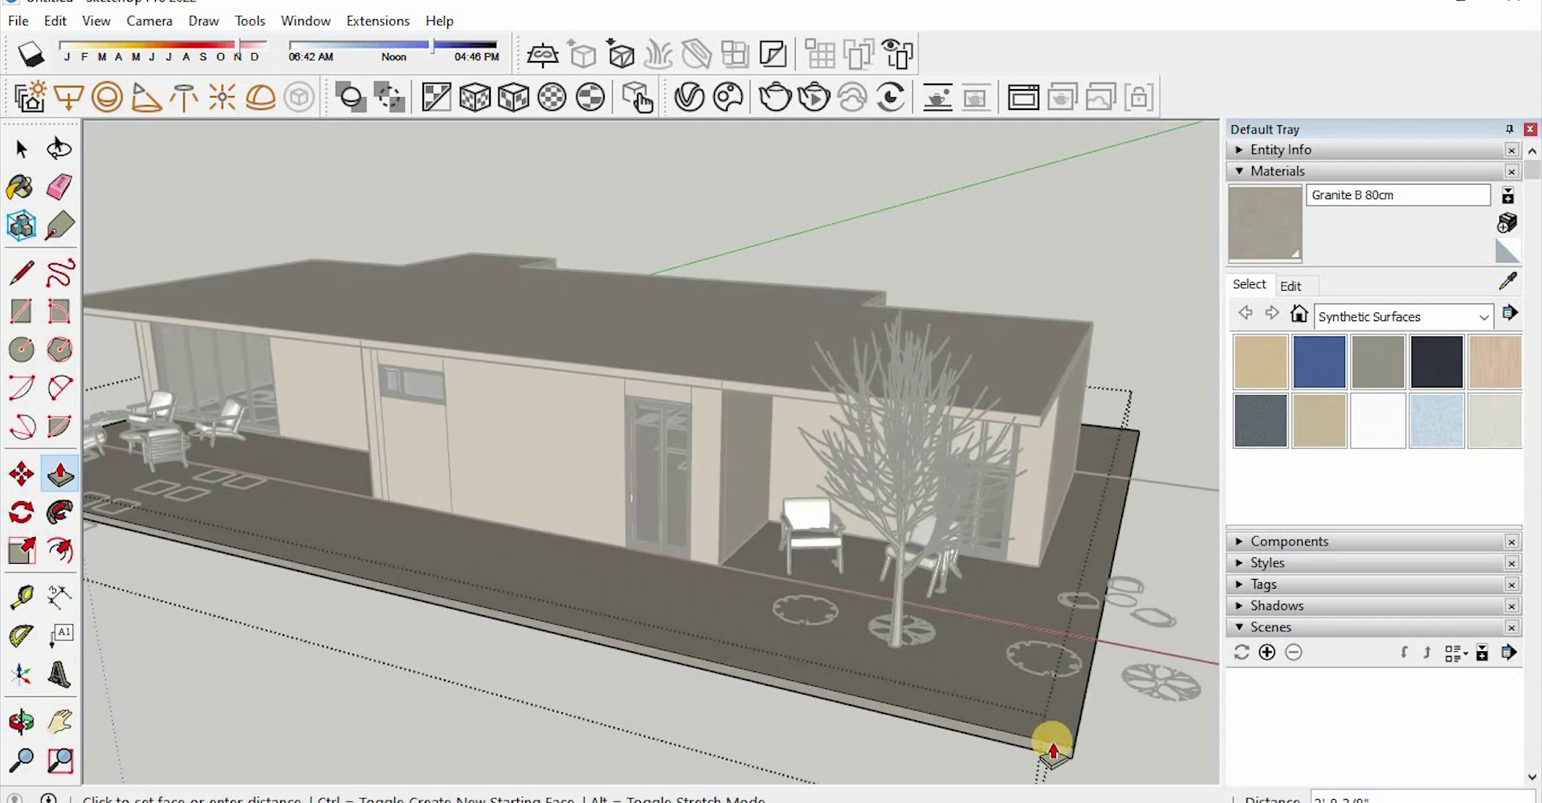
pyautogui.scroll(-1, 1053, 743)
pyautogui.click(1201, 747)
# Move the tree onto the slab extension, between the plant symbols near its front corner
pyautogui.press('space')
pyautogui.click(919, 539)
pyautogui.press('m')
pyautogui.click(920, 544)
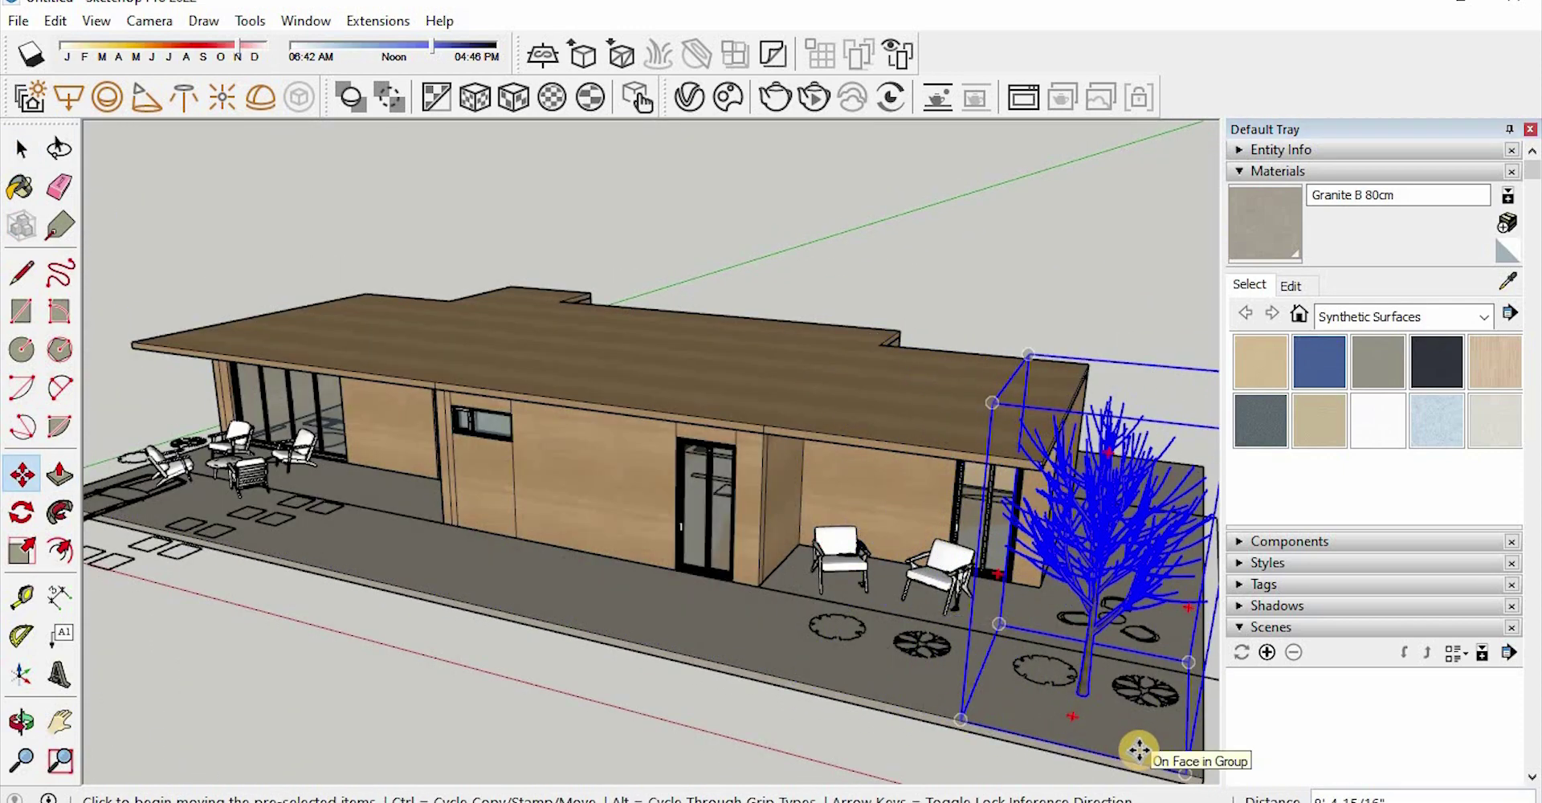
# Reposition the tree beside the round outdoor seating symbols at the end of the house
pyautogui.scroll(-3, 803, 674)
pyautogui.moveTo(795, 682); pyautogui.dragTo(667, 735, button='middle')
pyautogui.scroll(3, 835, 731)
pyautogui.click(844, 750)
pyautogui.click(932, 688)
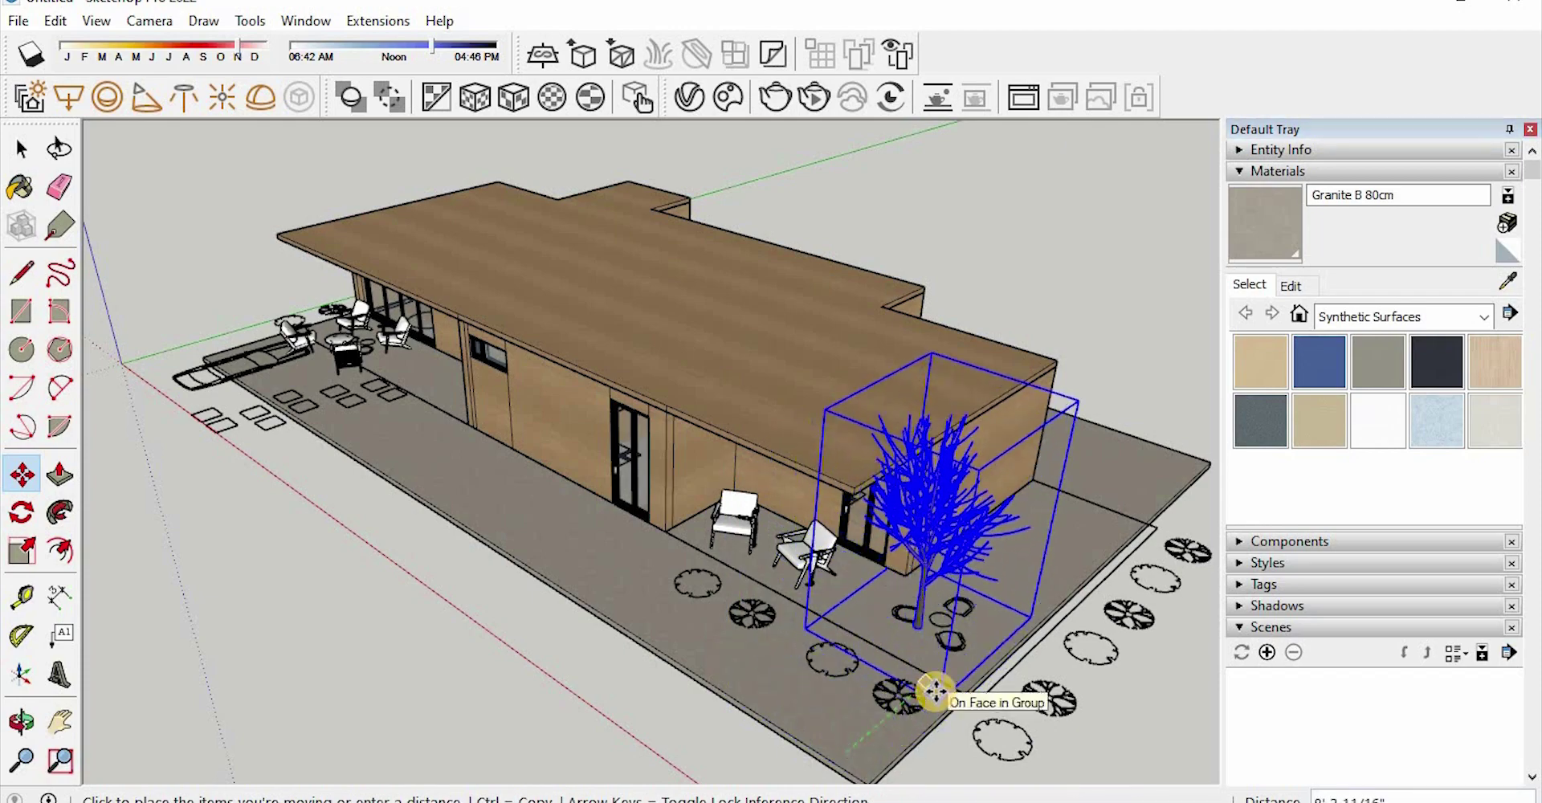
pyautogui.moveTo(932, 688); pyautogui.dragTo(1068, 635, button='middle')
pyautogui.scroll(3, 1044, 602)
pyautogui.click(1035, 586)
pyautogui.click(1140, 546)
# Copy the tree to the rear side of the house, behind the roof
pyautogui.press('ctrl')
pyautogui.click(1195, 603)
pyautogui.keyDown('shift'); pyautogui.moveTo(562, 433); pyautogui.dragTo(1111, 568, button='middle'); pyautogui.keyUp('shift')
pyautogui.moveTo(562, 353); pyautogui.dragTo(1044, 514, button='middle')
pyautogui.click(602, 474)
pyautogui.press('space')
# Scale up the copied tree behind the house so it rises higher above the roof
pyautogui.moveTo(682, 482); pyautogui.dragTo(361, 305, button='middle')
pyautogui.moveTo(1044, 433)
pyautogui.mouseDown(button='middle')
pyautogui.moveTo(1087, 505)
pyautogui.moveTo(1068, 434)
pyautogui.mouseUp(button='middle')
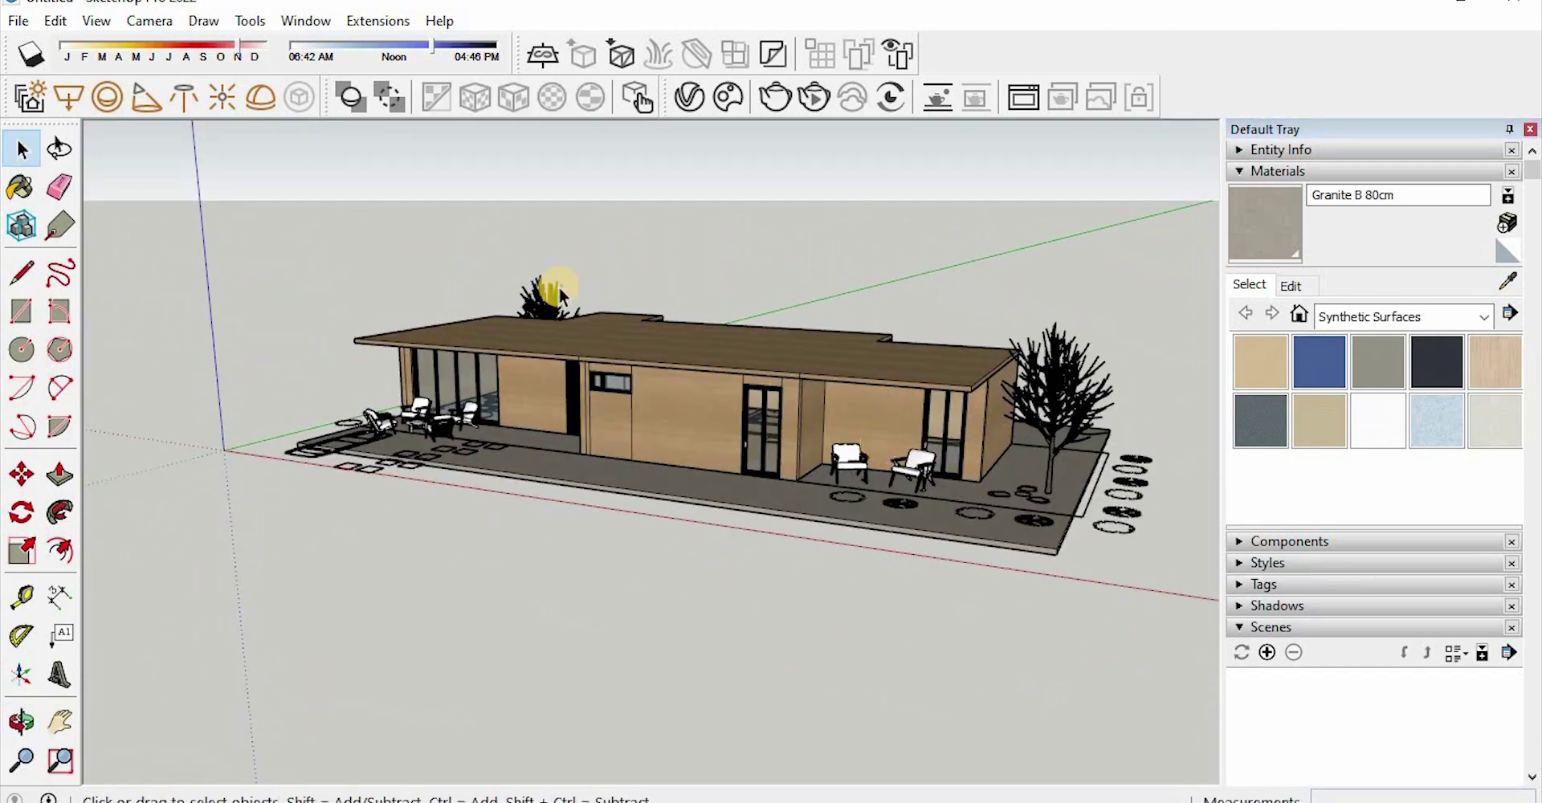
pyautogui.click(556, 301)
pyautogui.press('s')
pyautogui.click(600, 272)
pyautogui.click(615, 215)
pyautogui.moveTo(594, 265); pyautogui.dragTo(554, 450, button='middle')
pyautogui.scroll(3, 458, 293)
pyautogui.press('space')
# Search 3D Warehouse for "3d people"
pyautogui.scroll(-4, 514, 450)
pyautogui.moveTo(514, 498); pyautogui.dragTo(528, 354, button='middle')
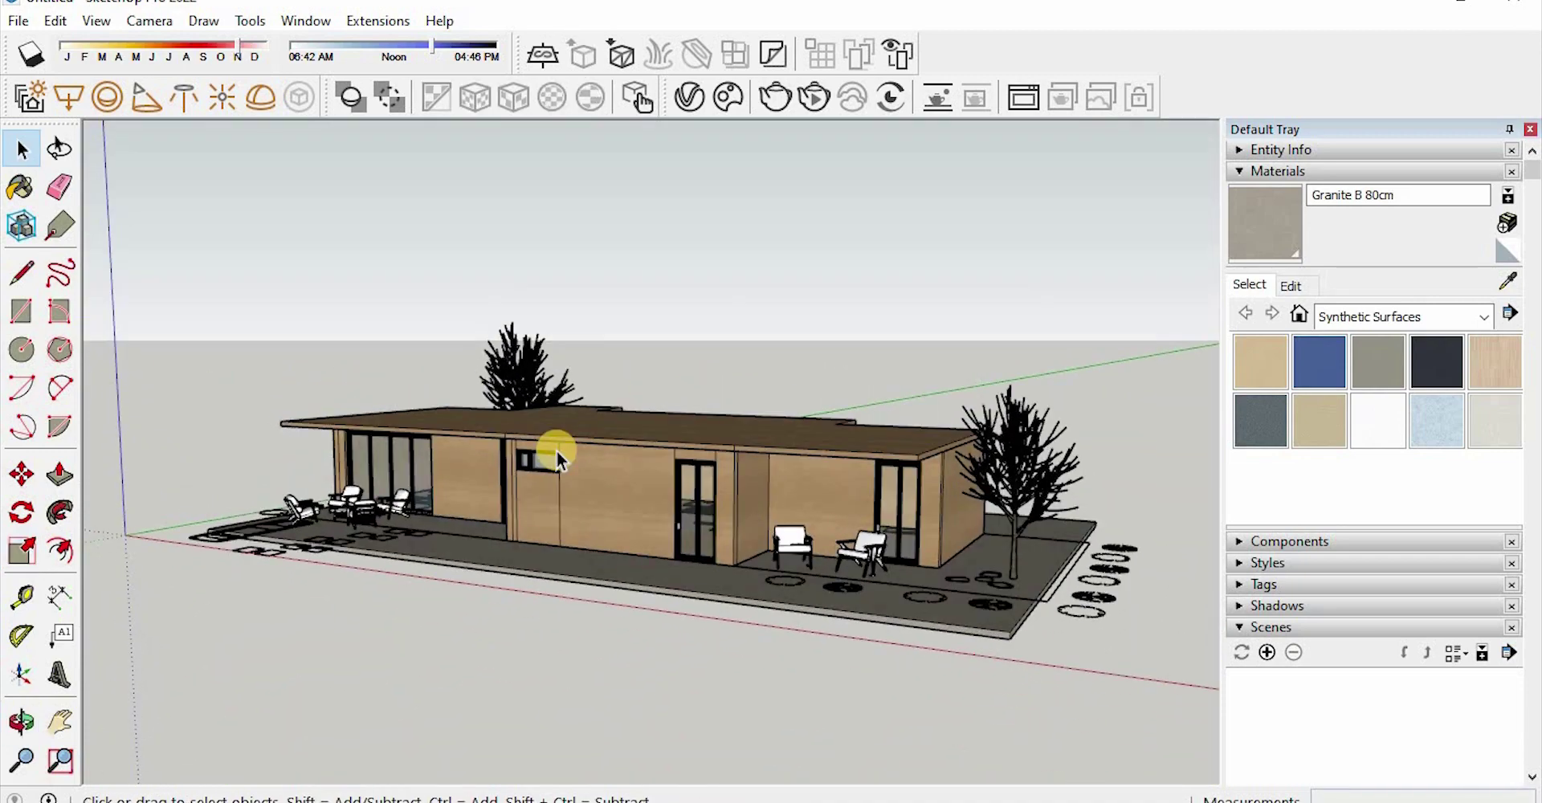
pyautogui.scroll(2, 641, 496)
pyautogui.click(306, 20)
pyautogui.click(371, 196)
pyautogui.doubleClick(457, 80)
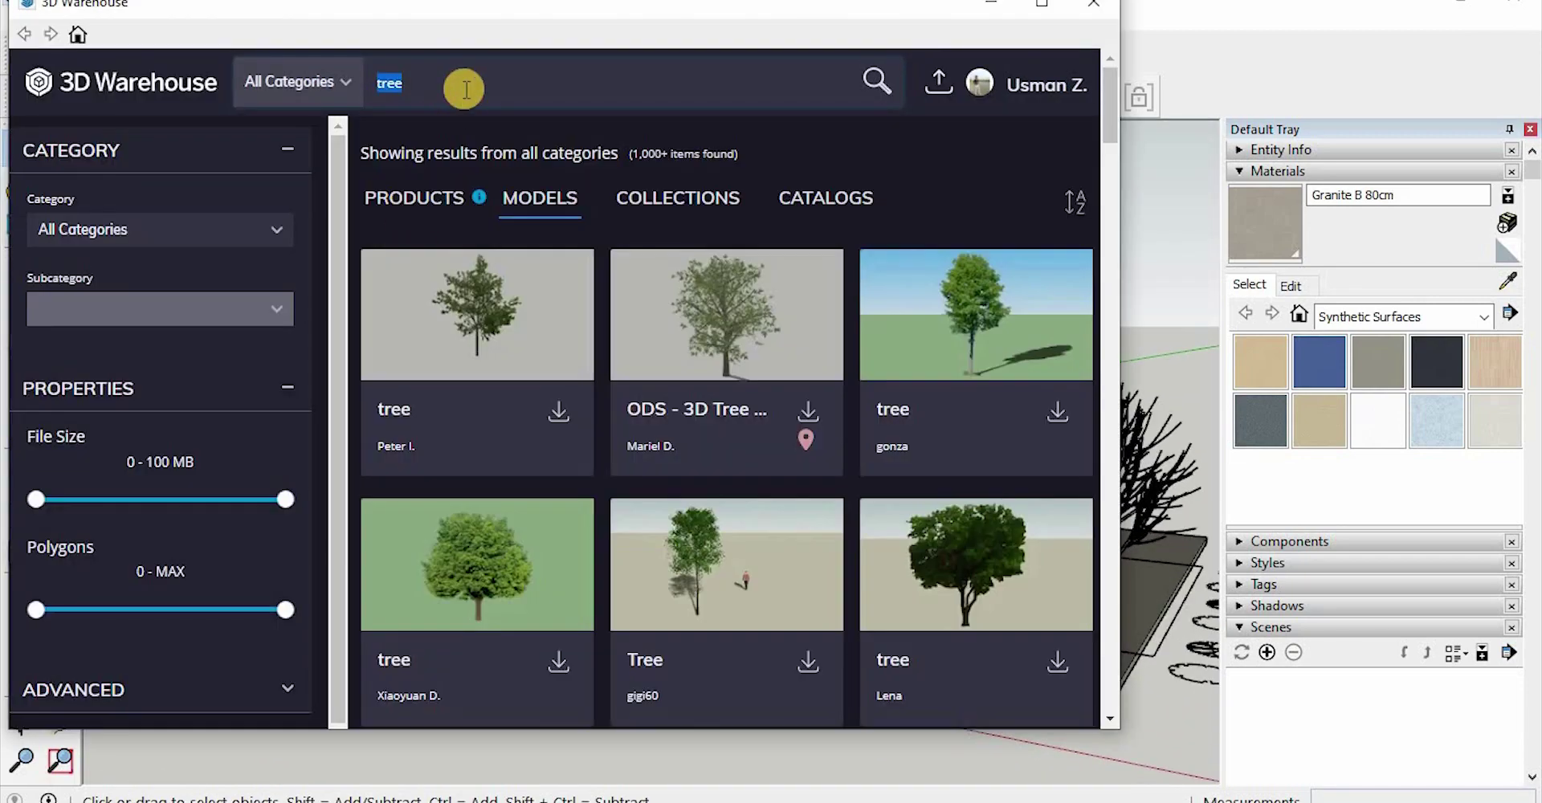
pyautogui.write('3d people')
pyautogui.press('Return')
# Load the Sitting People 3D model and place it in front of the house at the slab's edge
pyautogui.scroll(-10, 806, 350)
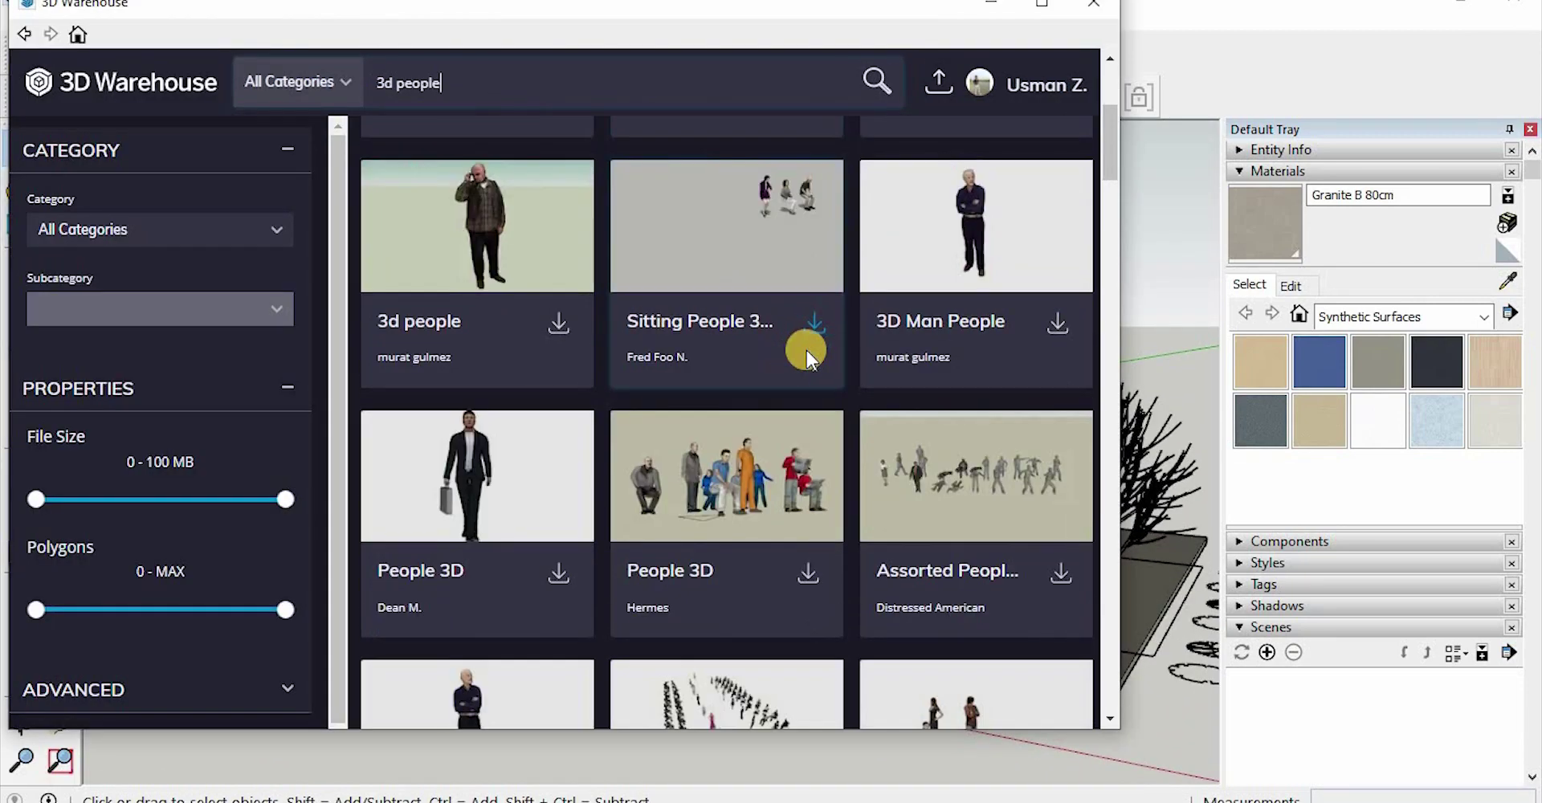
pyautogui.scroll(-8, 811, 361)
pyautogui.click(807, 331)
pyautogui.click(518, 419)
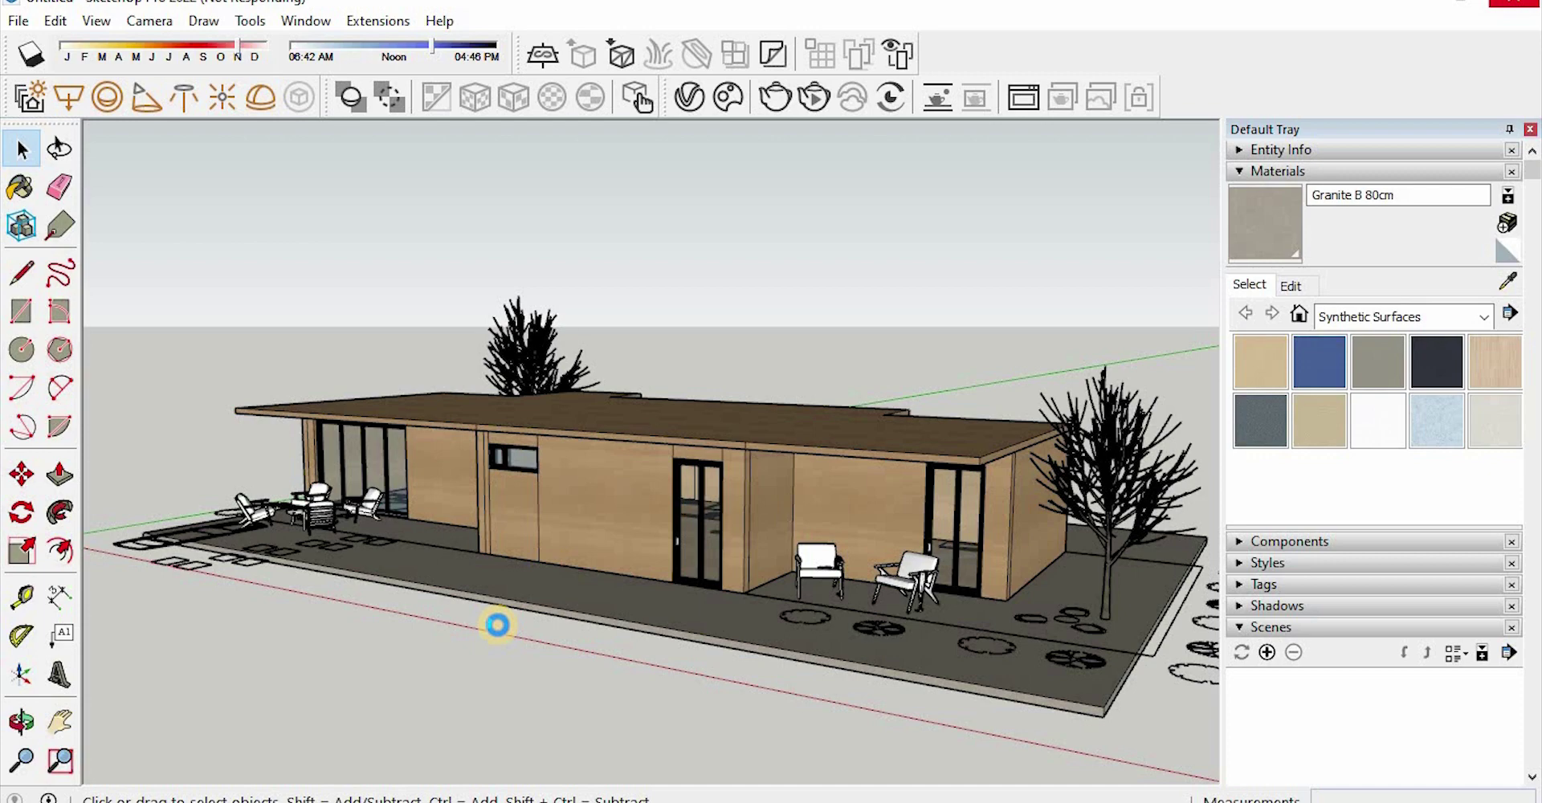
pyautogui.click(529, 636)
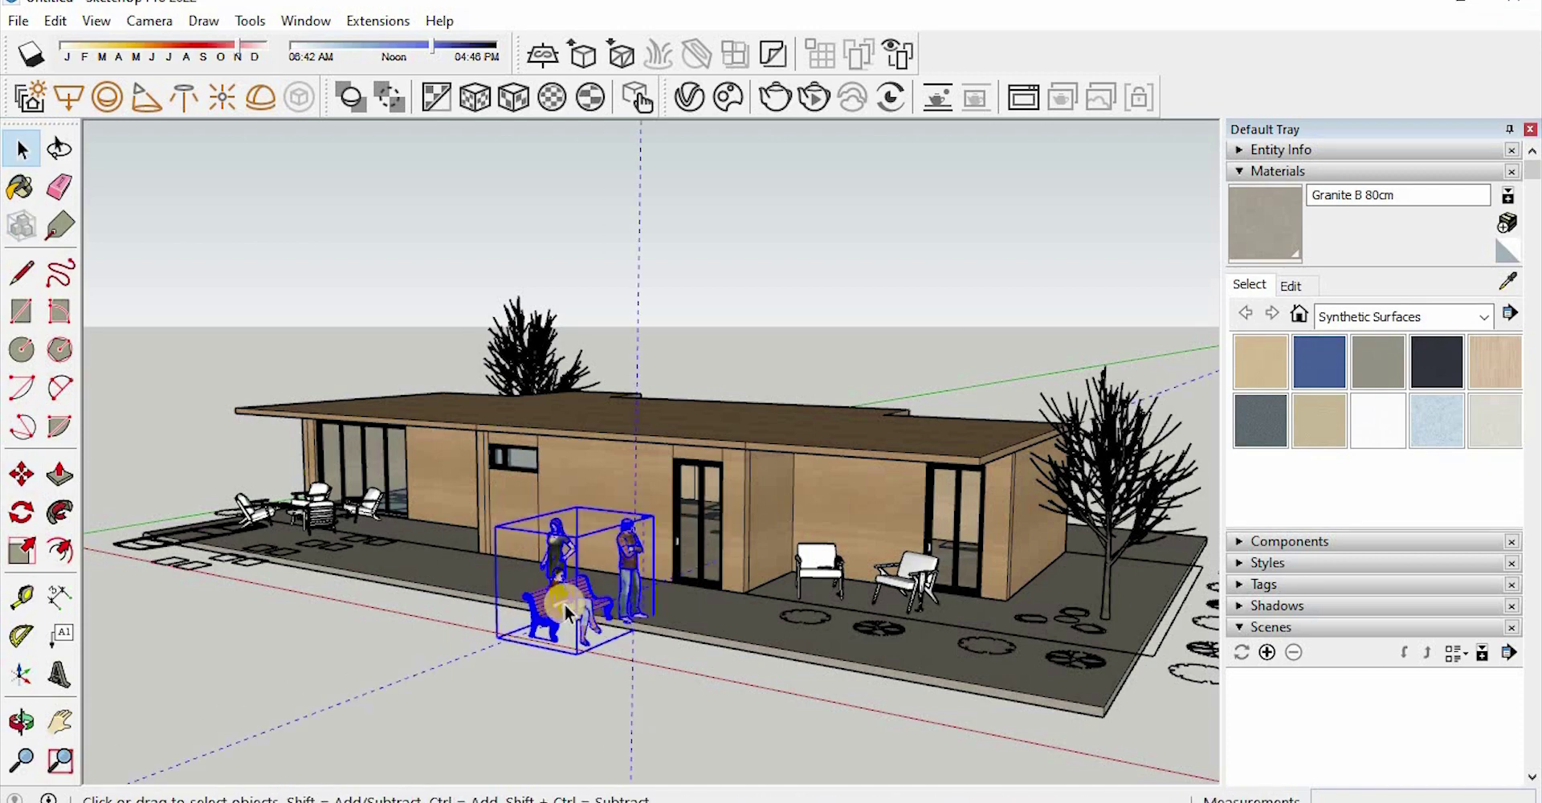
# Remove the bench and the other figures from the people component, keeping only the seated woman
pyautogui.scroll(10, 499, 653)
pyautogui.scroll(-5, 406, 640)
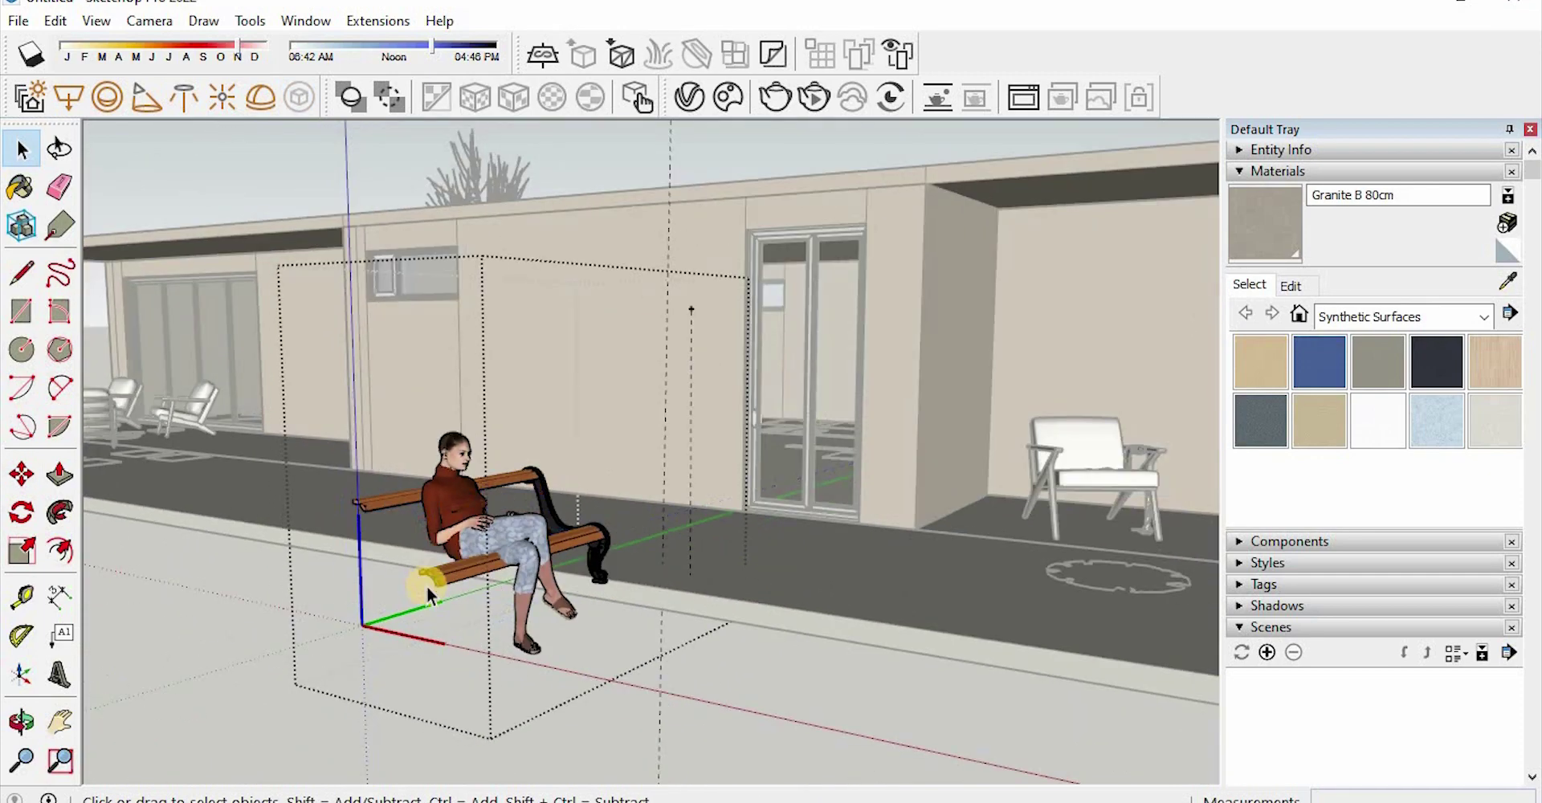
pyautogui.moveTo(533, 472); pyautogui.dragTo(410, 344, button='middle')
pyautogui.click(410, 344)
pyautogui.scroll(-3, 410, 345)
pyautogui.doubleClick(268, 578)
pyautogui.scroll(4, 313, 587)
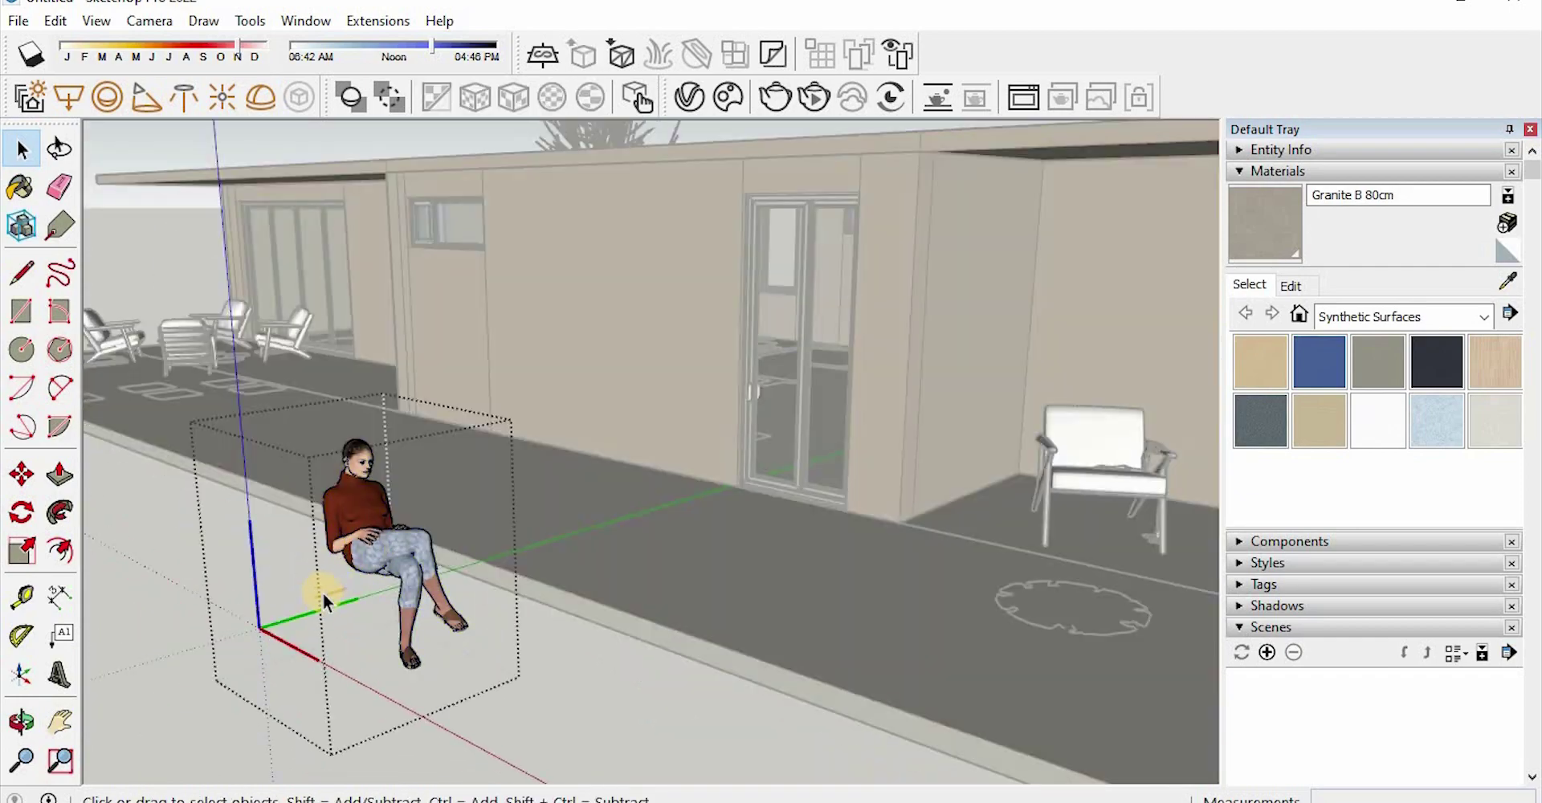
pyautogui.press('Escape')
# Rotate the seated woman to match the orientation of the terrace armchair
pyautogui.click(411, 601)
pyautogui.press('q')
pyautogui.moveTo(411, 601); pyautogui.dragTo(513, 530, button='middle')
pyautogui.click(540, 651)
pyautogui.click(610, 650)
pyautogui.click(635, 610)
# Move the seated woman into an armchair at the round table on the front terrace
pyautogui.press('m')
pyautogui.click(514, 679)
pyautogui.moveTo(265, 386); pyautogui.dragTo(468, 423, button='middle')
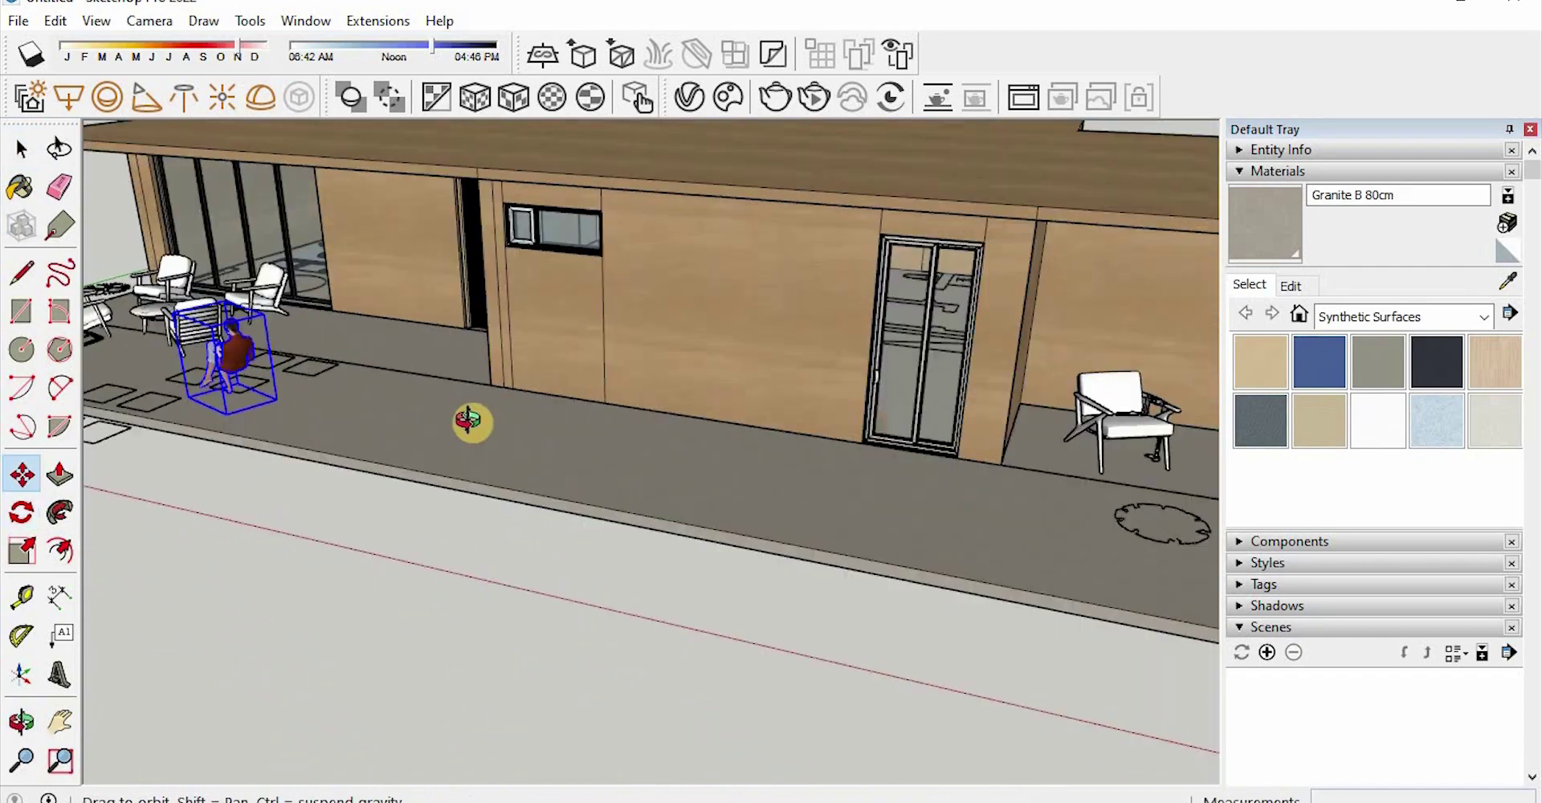
pyautogui.scroll(4, 633, 594)
pyautogui.click(874, 640)
# Open the seated woman's nested groups and paint her sweater with Quartz Light Grey
pyautogui.press('space')
pyautogui.doubleClick(778, 351)
pyautogui.doubleClick(778, 351)
pyautogui.click(778, 351)
pyautogui.press('b')
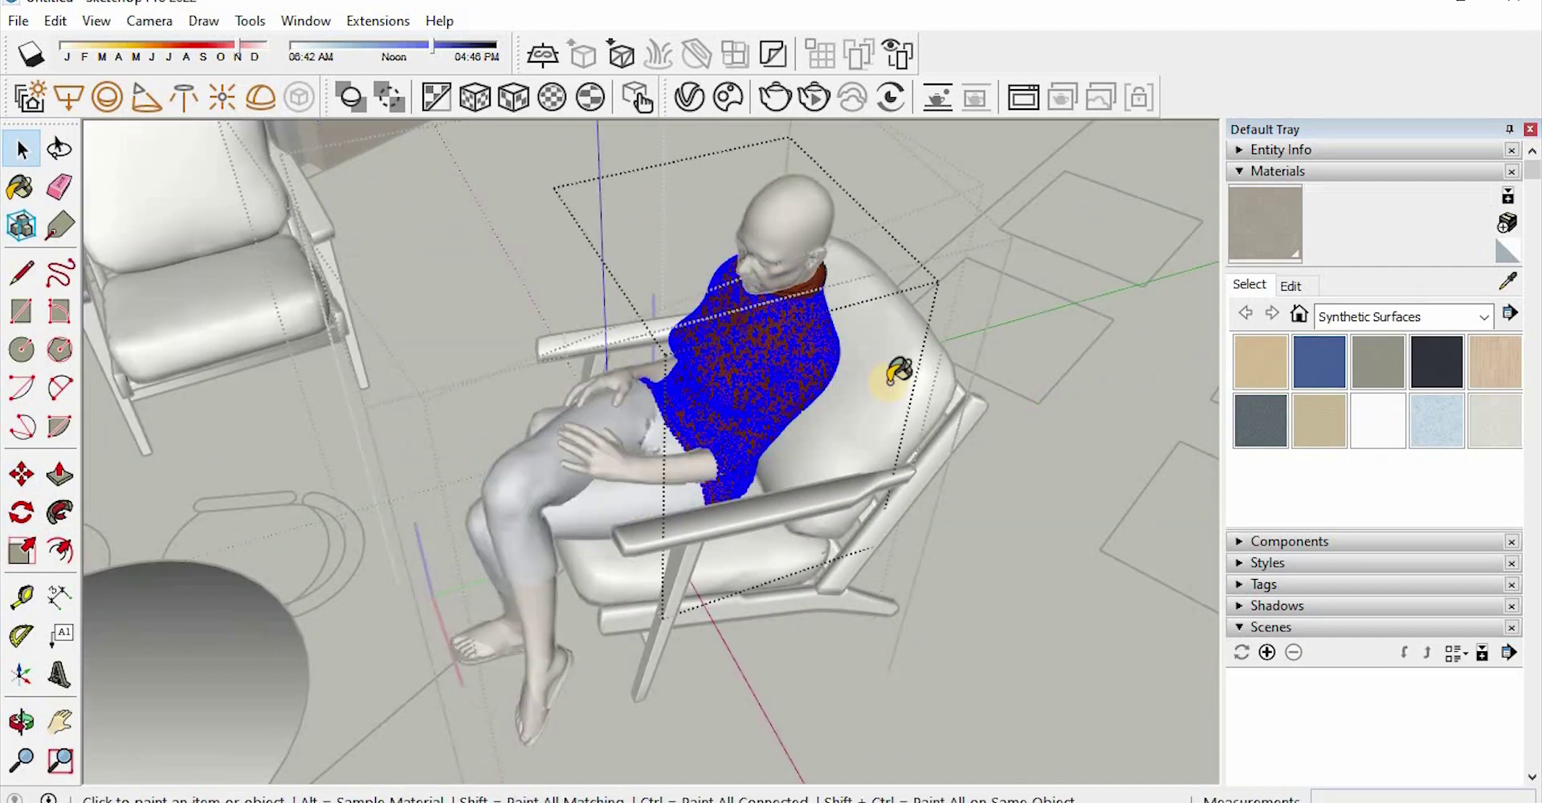
pyautogui.click(802, 320)
# Paint the seated woman's head and hands with Quartz Light Grey
pyautogui.press('space')
pyautogui.click(790, 242)
pyautogui.press('b')
pyautogui.click(784, 233)
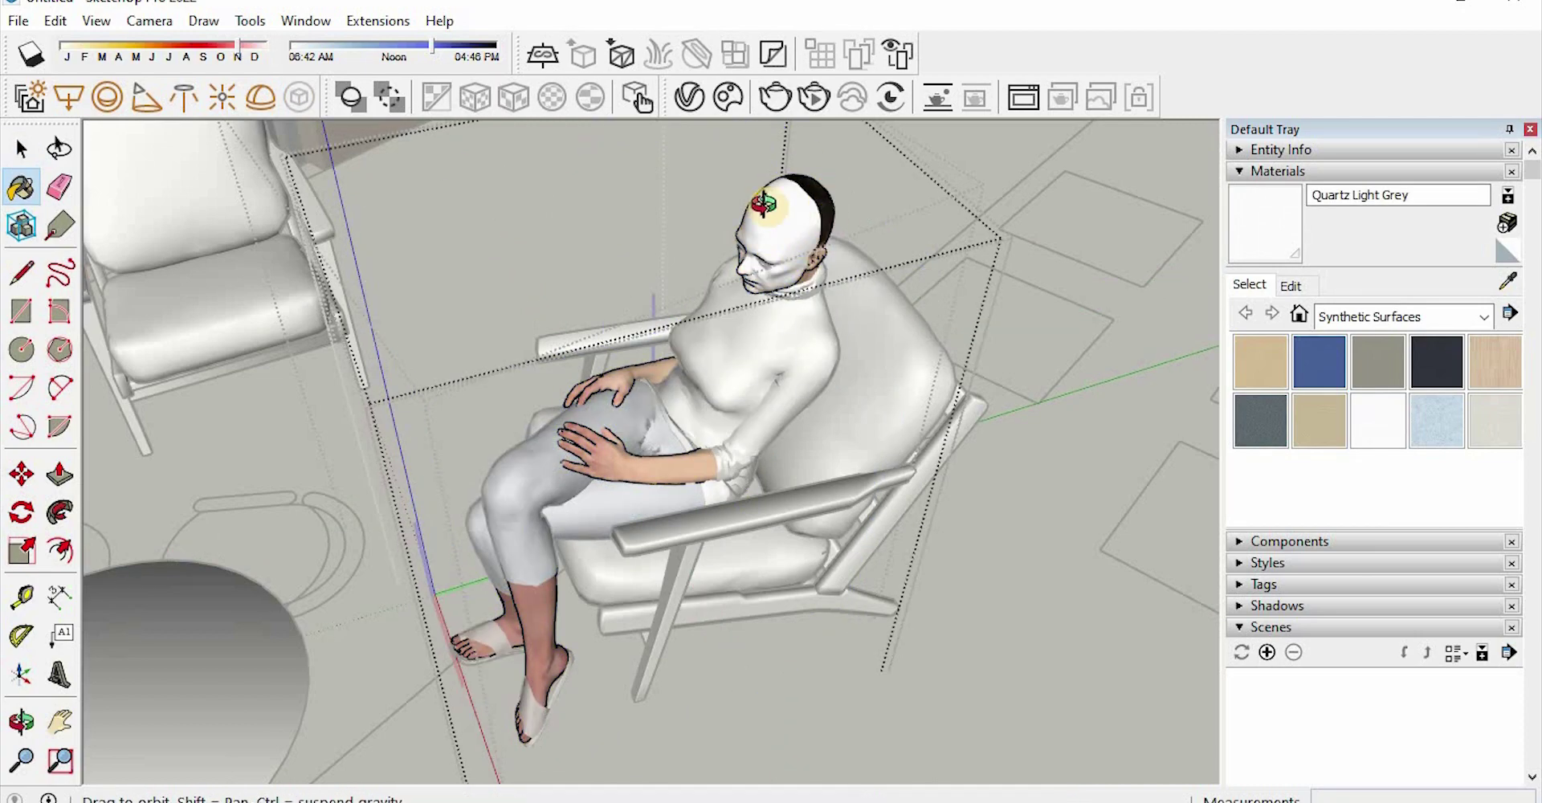
pyautogui.moveTo(762, 207); pyautogui.dragTo(722, 170, button='middle')
pyautogui.press('space')
pyautogui.click(611, 440)
# Paint the seated woman's trousers and sandals with Quartz Light Grey and leave the group
pyautogui.press('space')
pyautogui.click(500, 514)
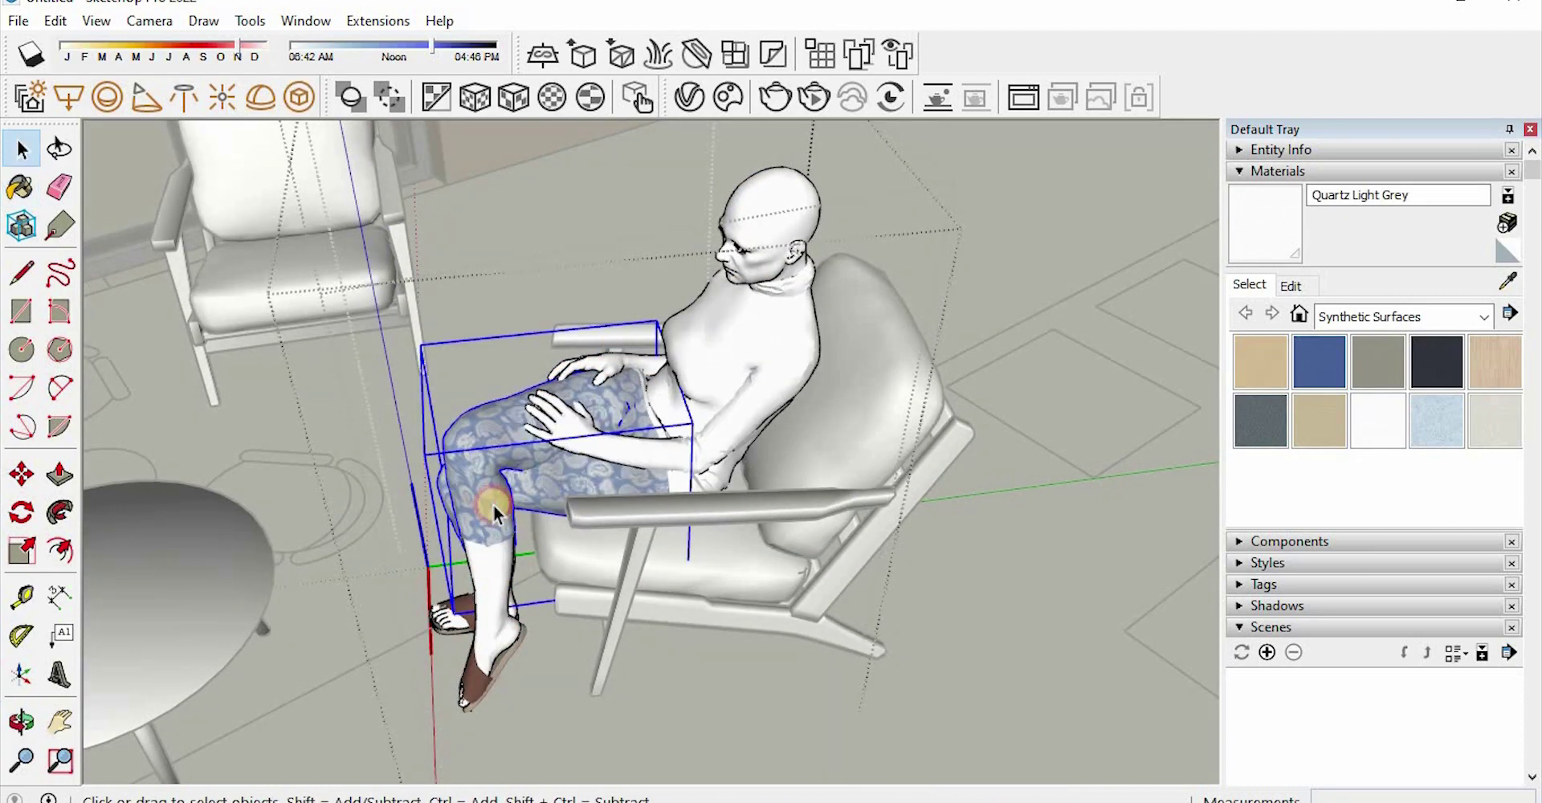
pyautogui.doubleClick(480, 684)
pyautogui.click(512, 656)
pyautogui.doubleClick(456, 618)
pyautogui.press('b')
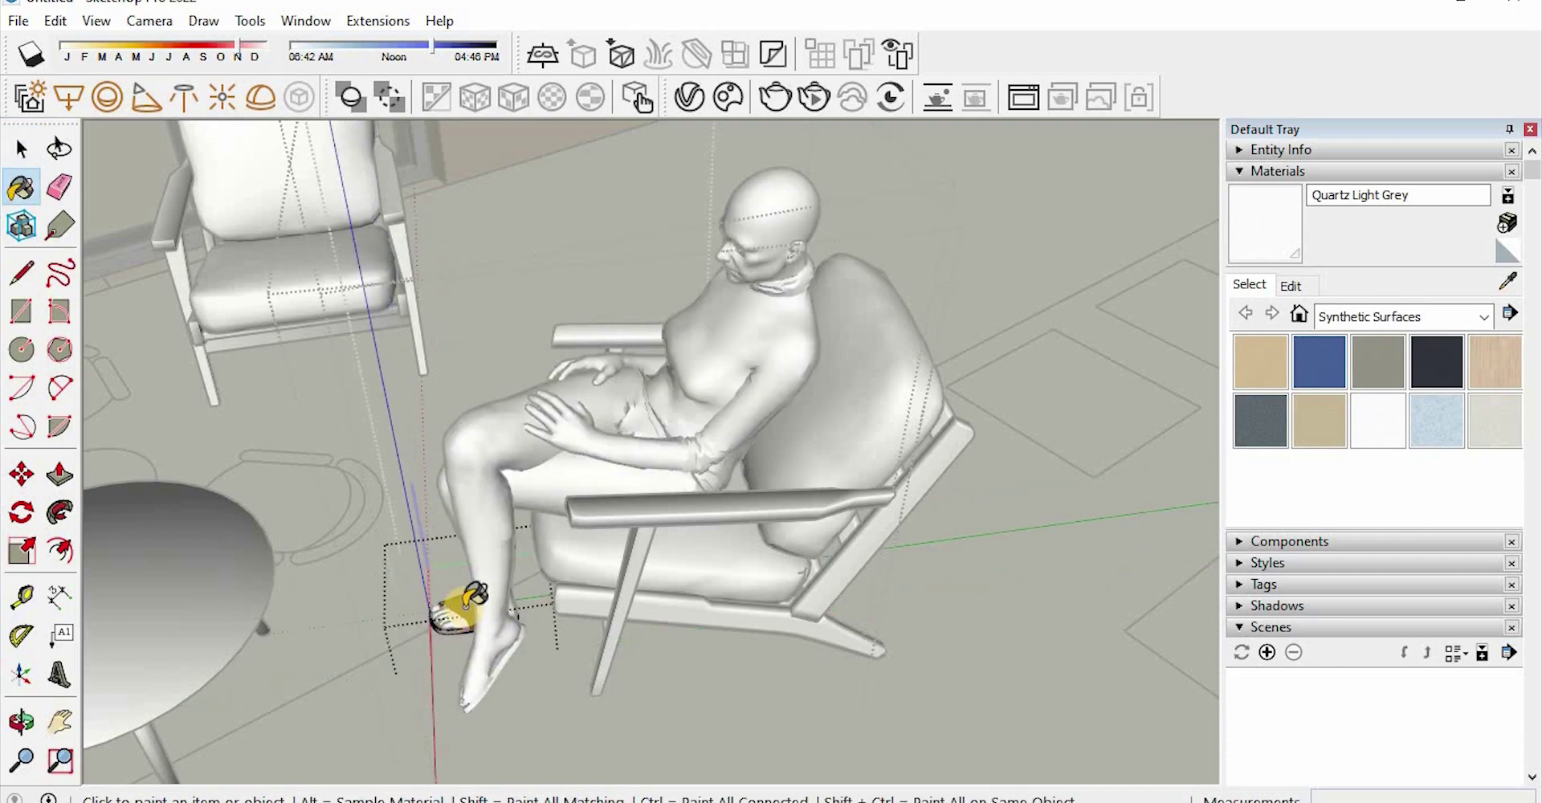
pyautogui.click(456, 618)
pyautogui.press('space')
pyautogui.click(382, 570)
# Load the 3D Man People model from 3D Warehouse and place it in front of the two terrace armchairs
pyautogui.moveTo(382, 570); pyautogui.dragTo(248, 368, button='middle')
pyautogui.scroll(-5, 297, 430)
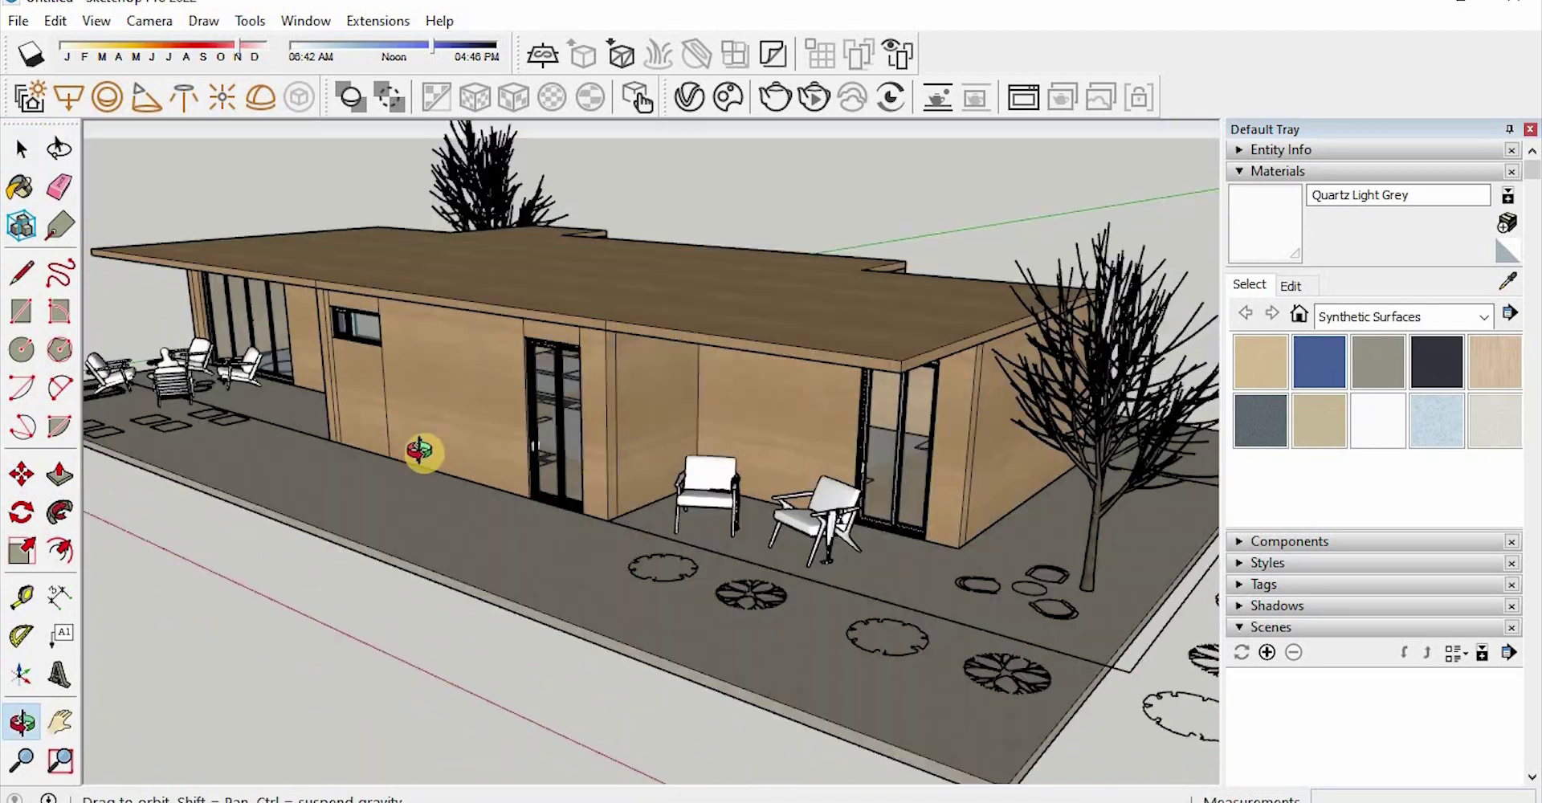
pyautogui.click(347, 197)
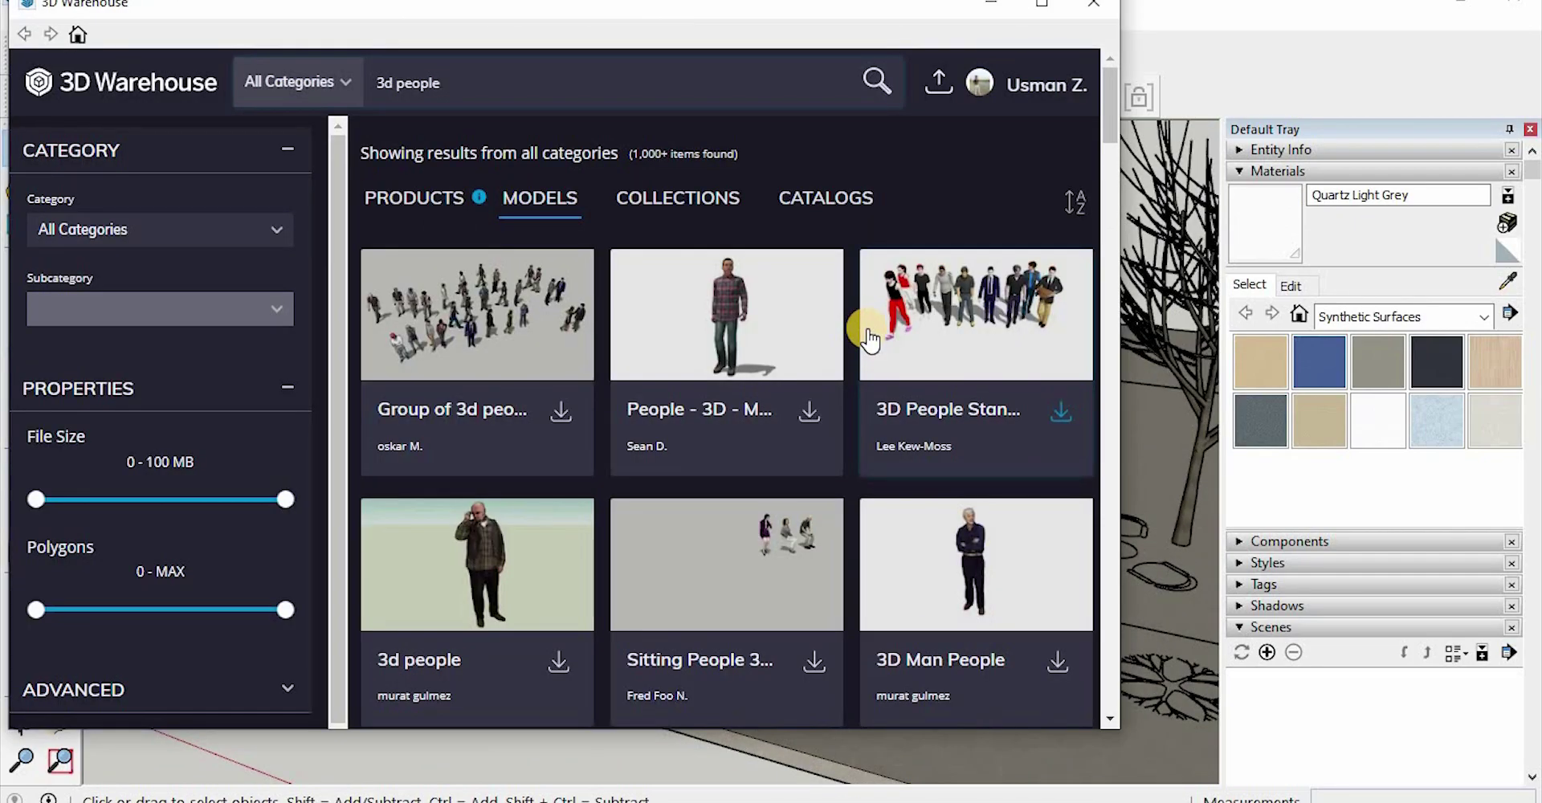
pyautogui.click(1057, 661)
pyautogui.click(509, 417)
pyautogui.click(642, 529)
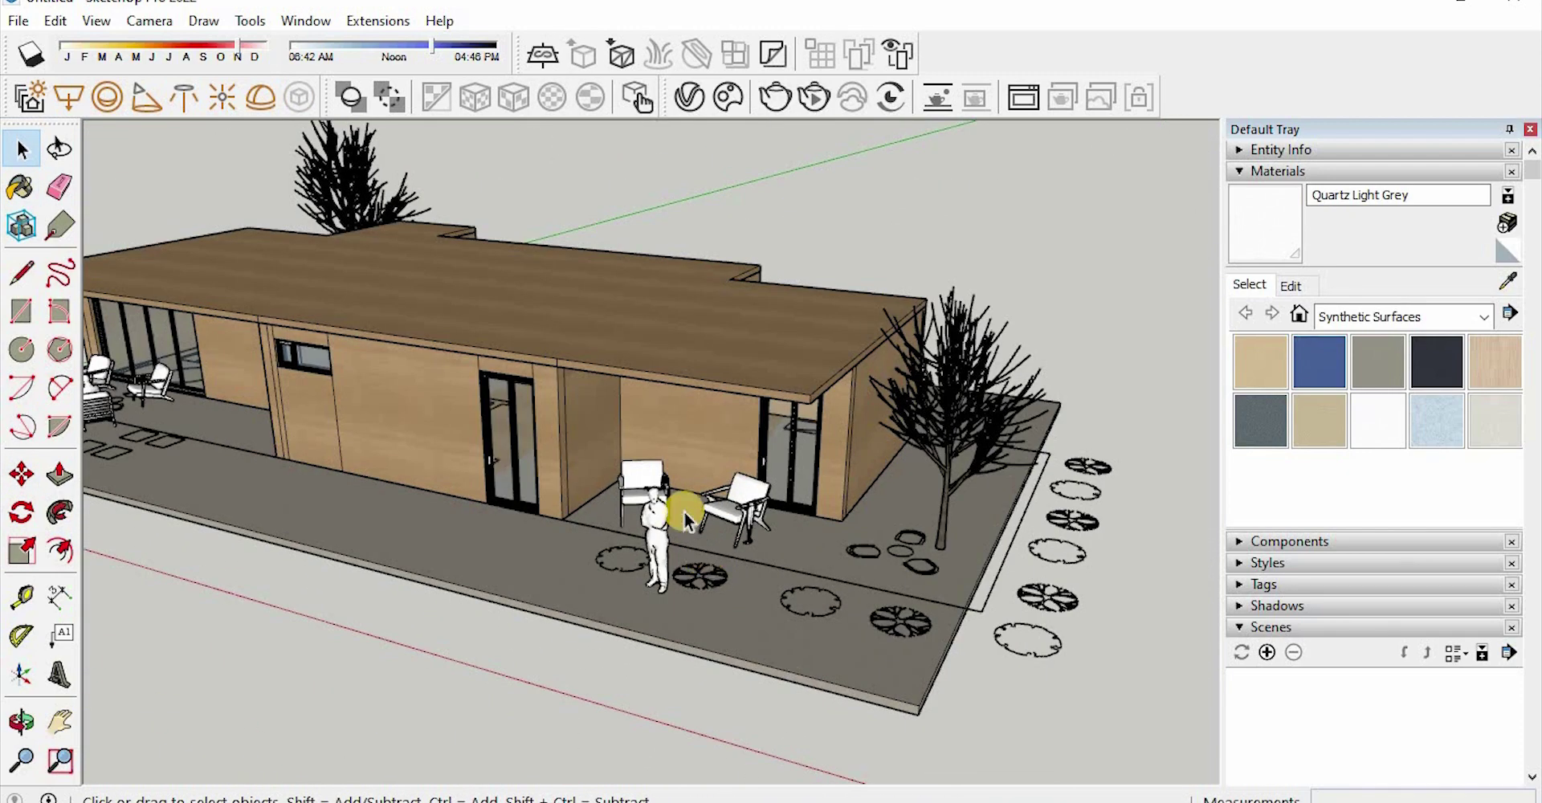
pyautogui.moveTo(642, 494); pyautogui.dragTo(764, 426, button='middle')
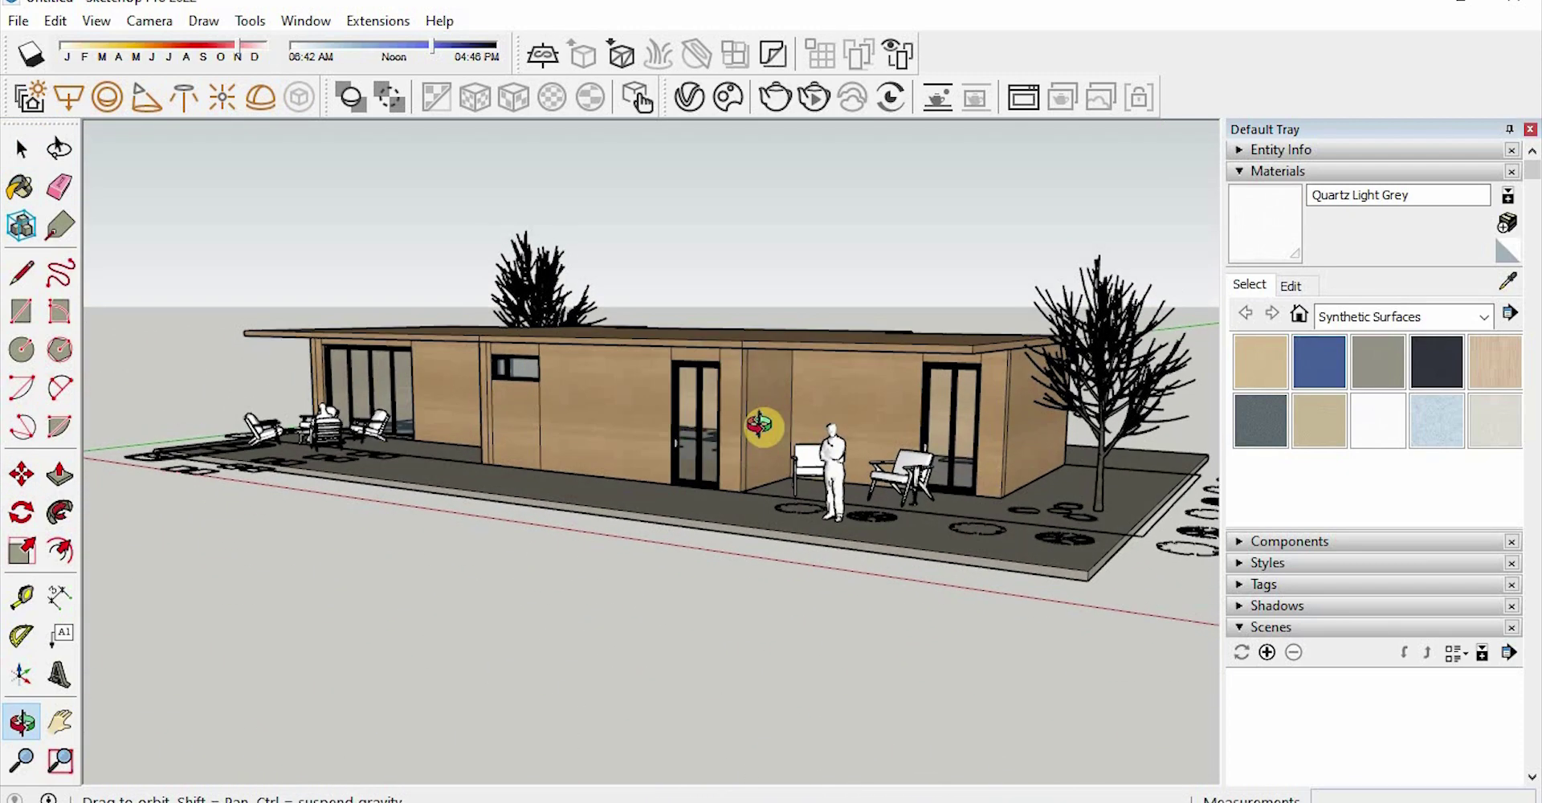
# Clear the flat linework around the terrace from view and save the framed exterior perspective as a scene
pyautogui.press('space')
pyautogui.rightClick(184, 449)
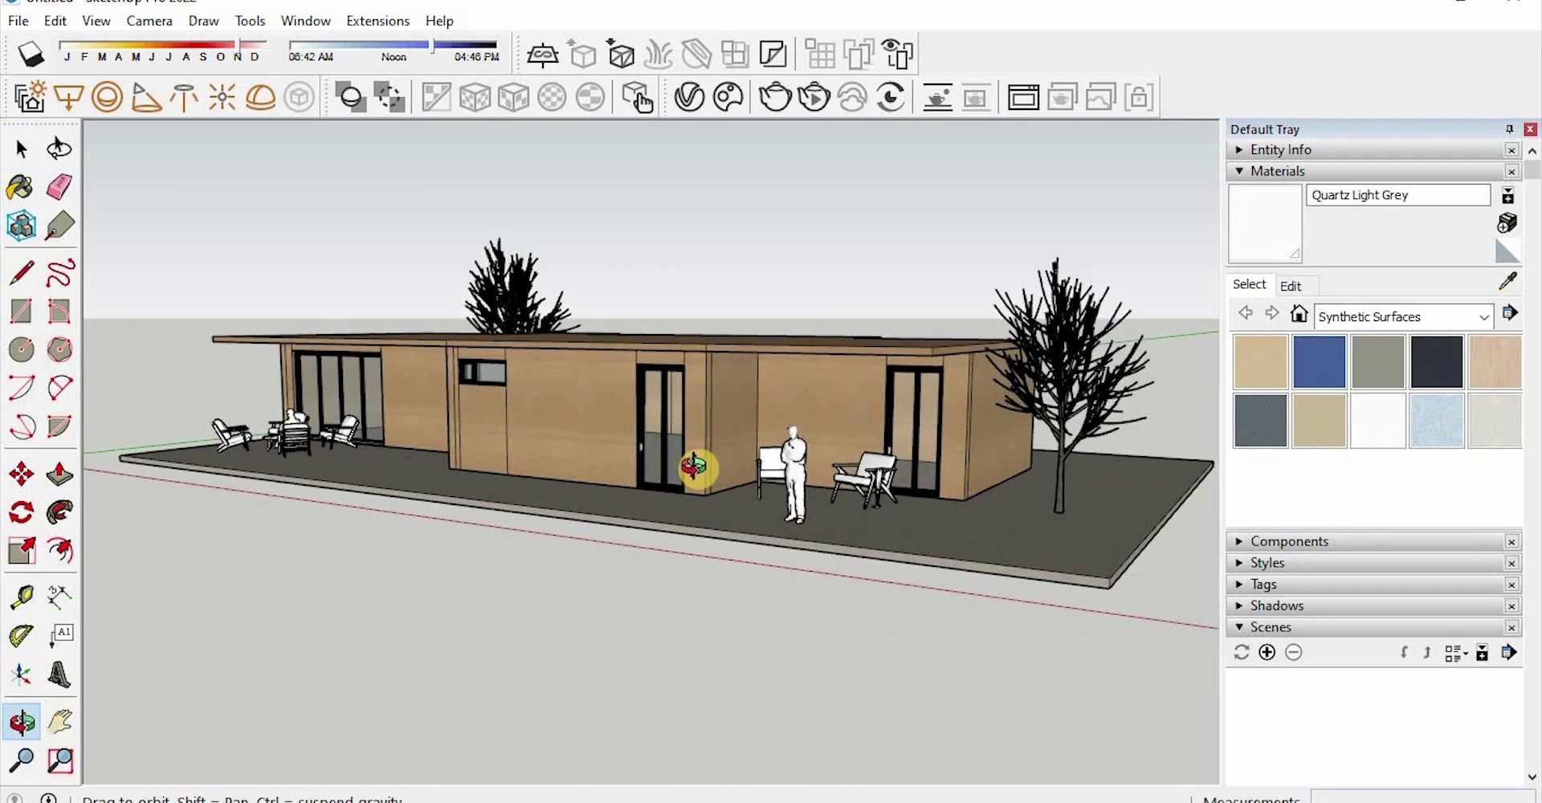
pyautogui.moveTo(698, 465); pyautogui.dragTo(705, 499, button='middle')
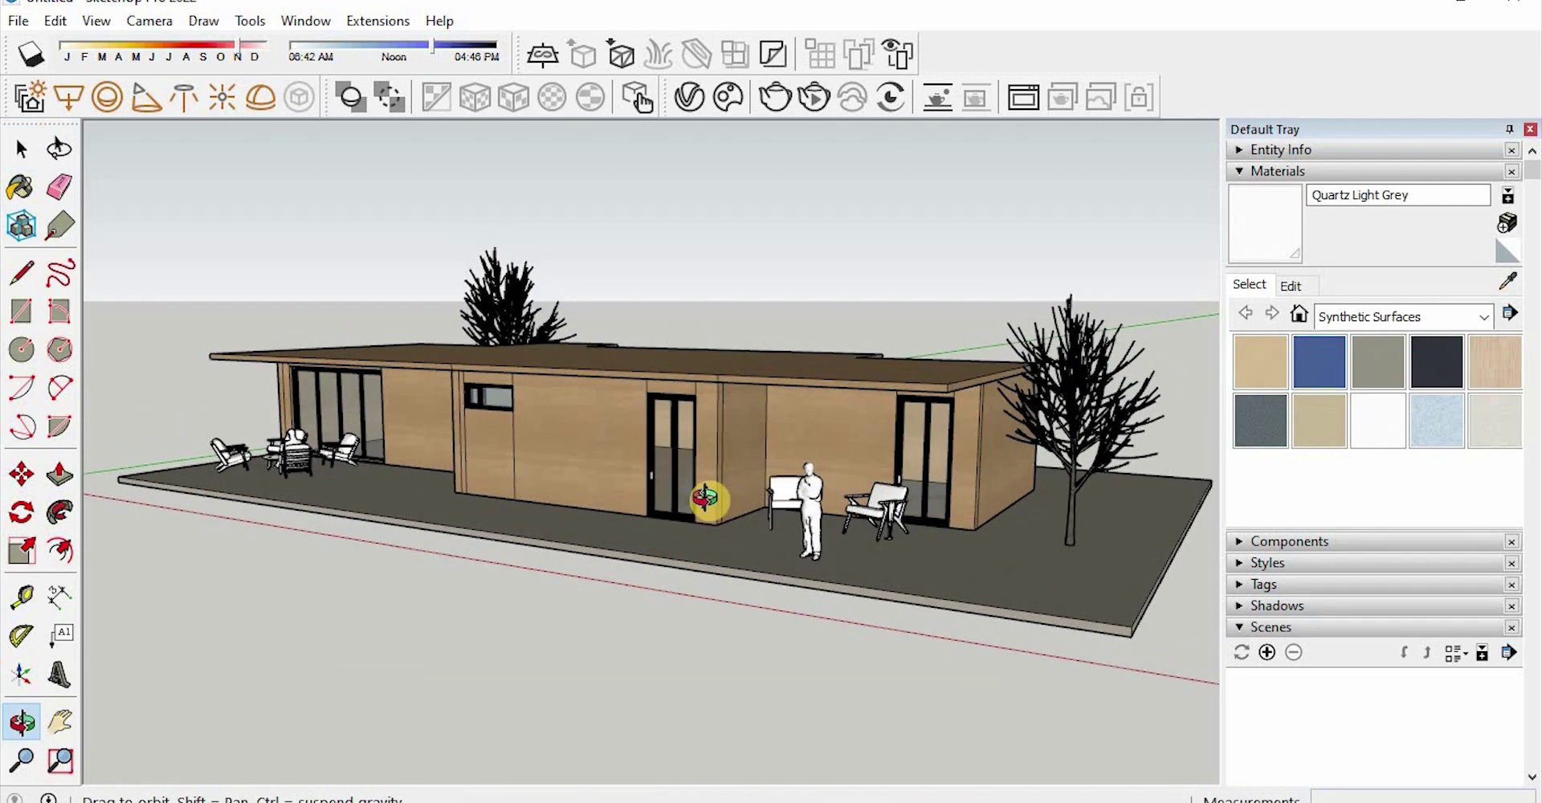
pyautogui.click(1244, 178)
pyautogui.click(1269, 306)
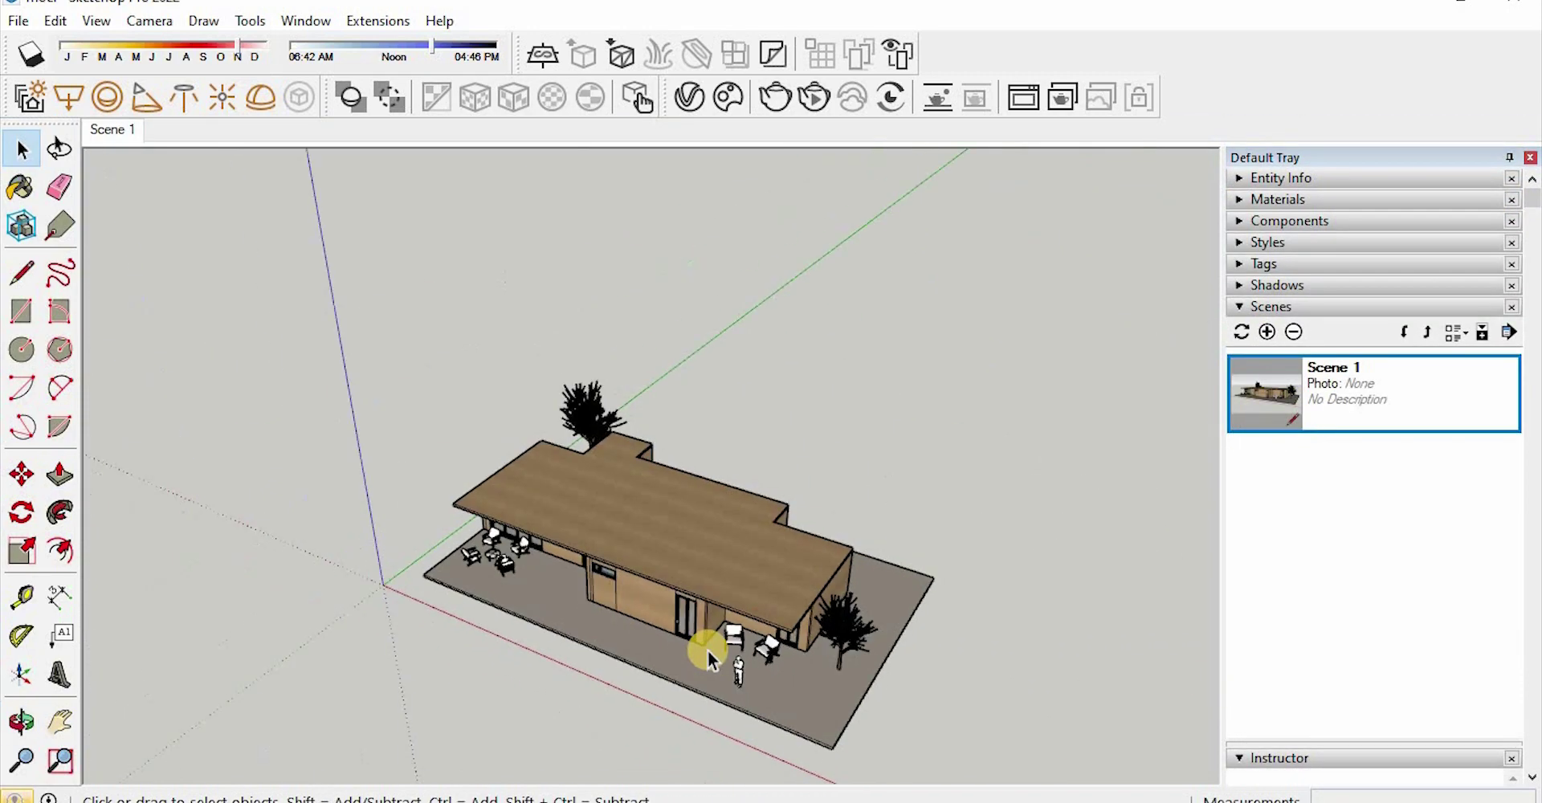
# Draw three large rectangles from the origin around the house as a side wall, a back wall and a ground plane
pyautogui.press('r')
pyautogui.click(383, 585)
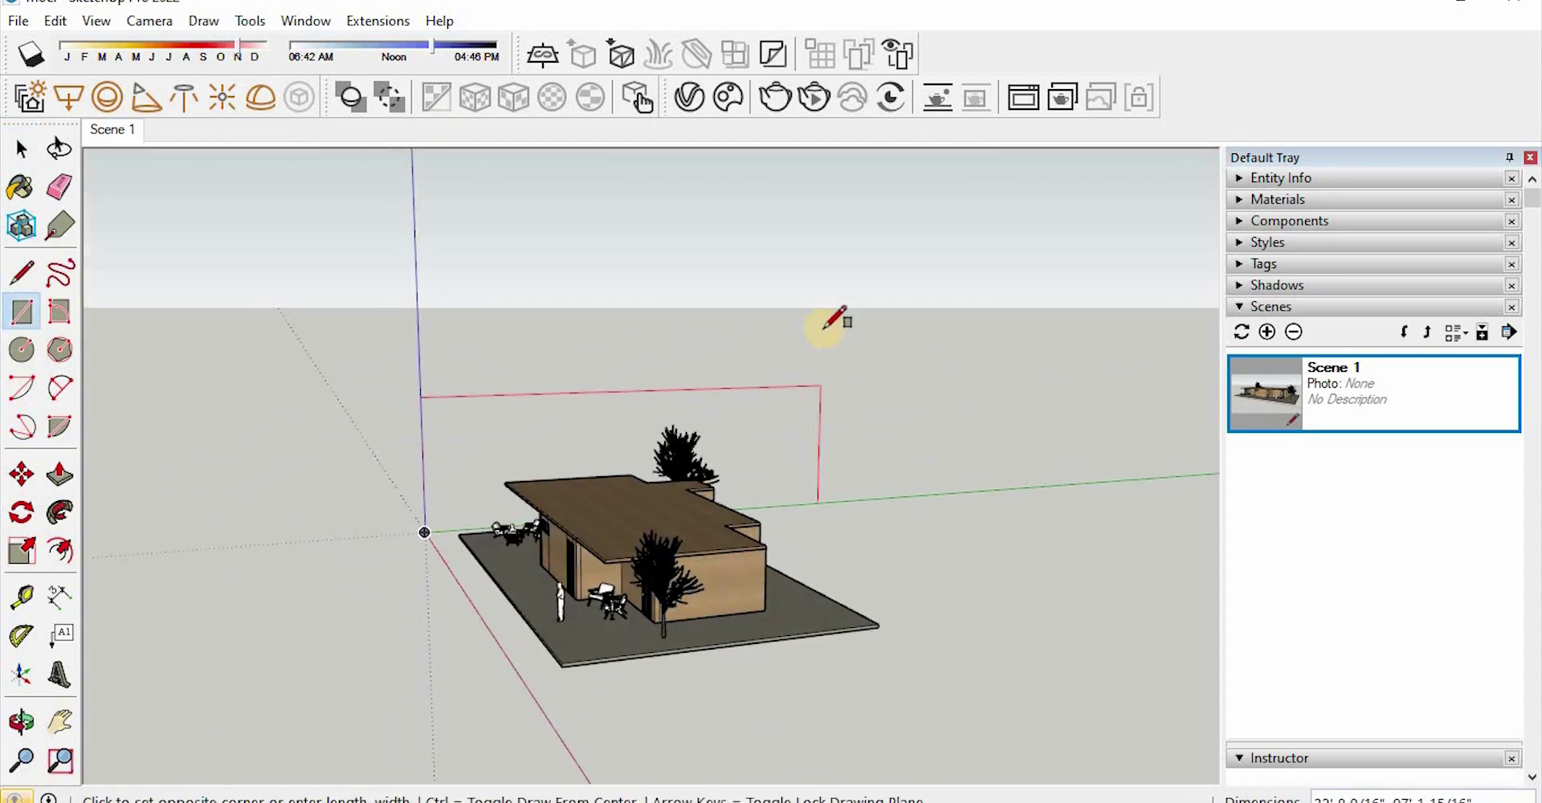
pyautogui.click(764, 503)
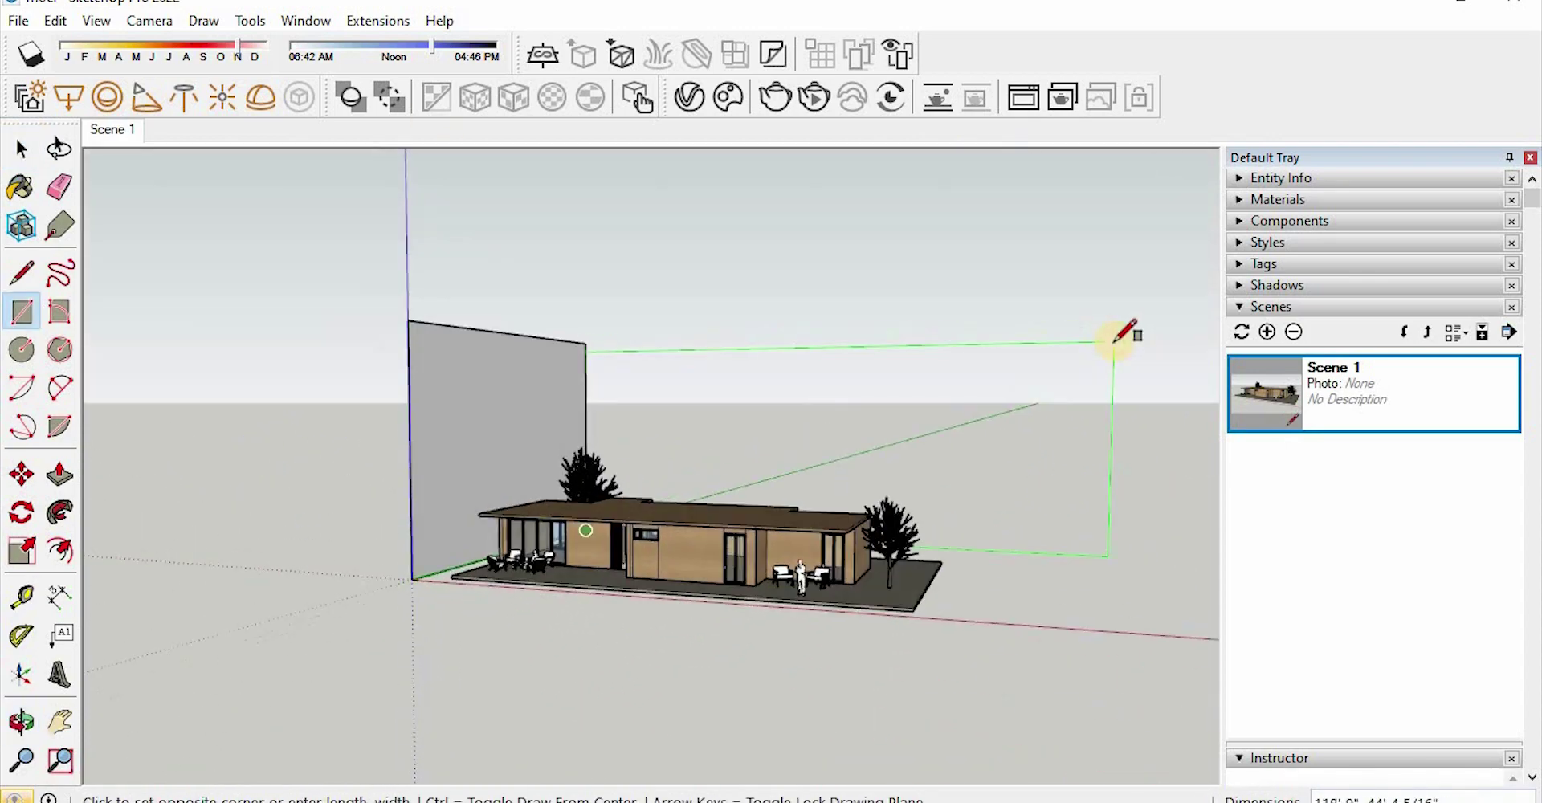
pyautogui.click(1104, 553)
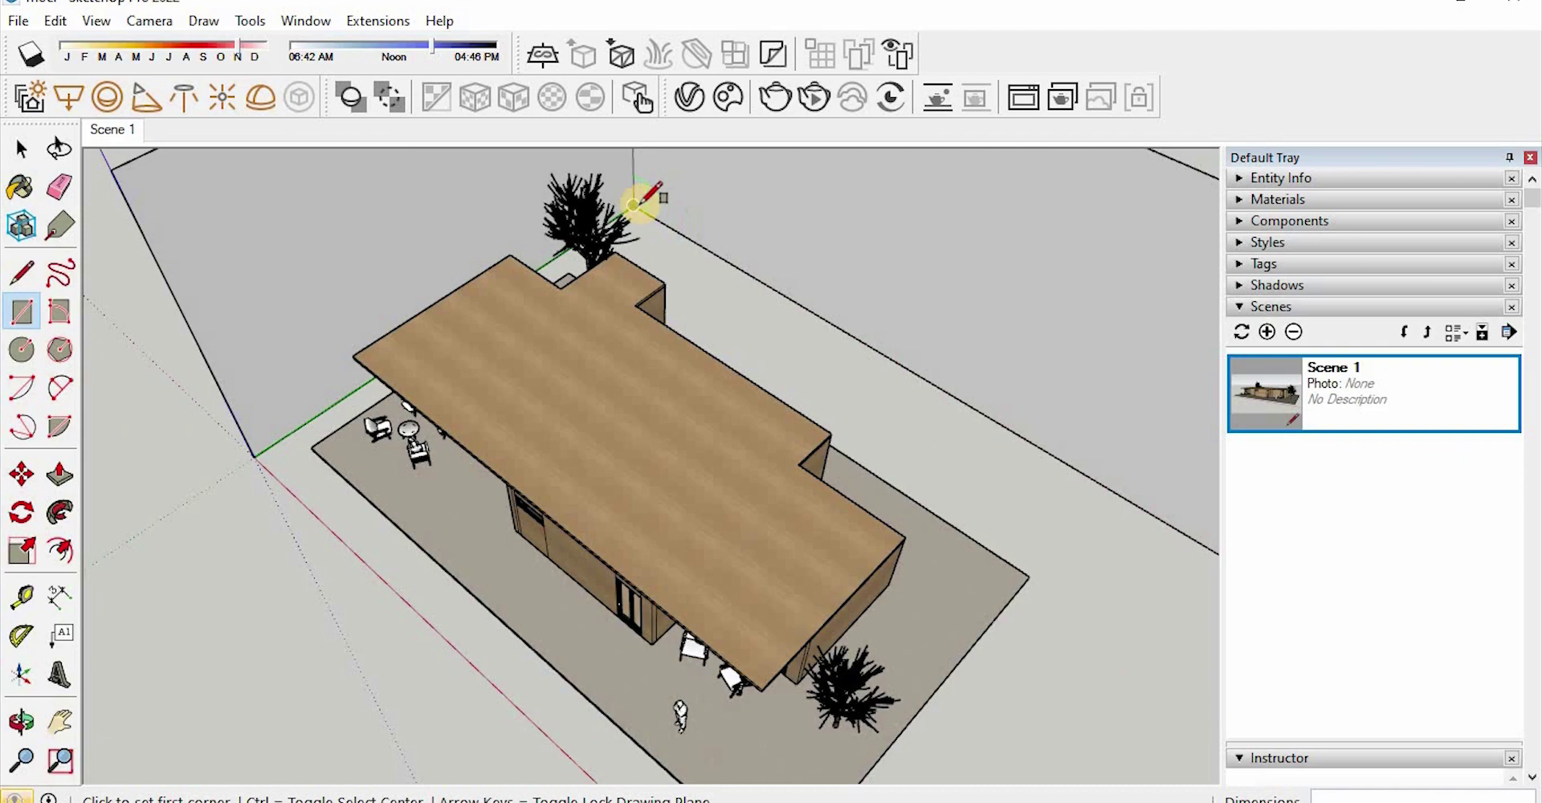
pyautogui.click(636, 203)
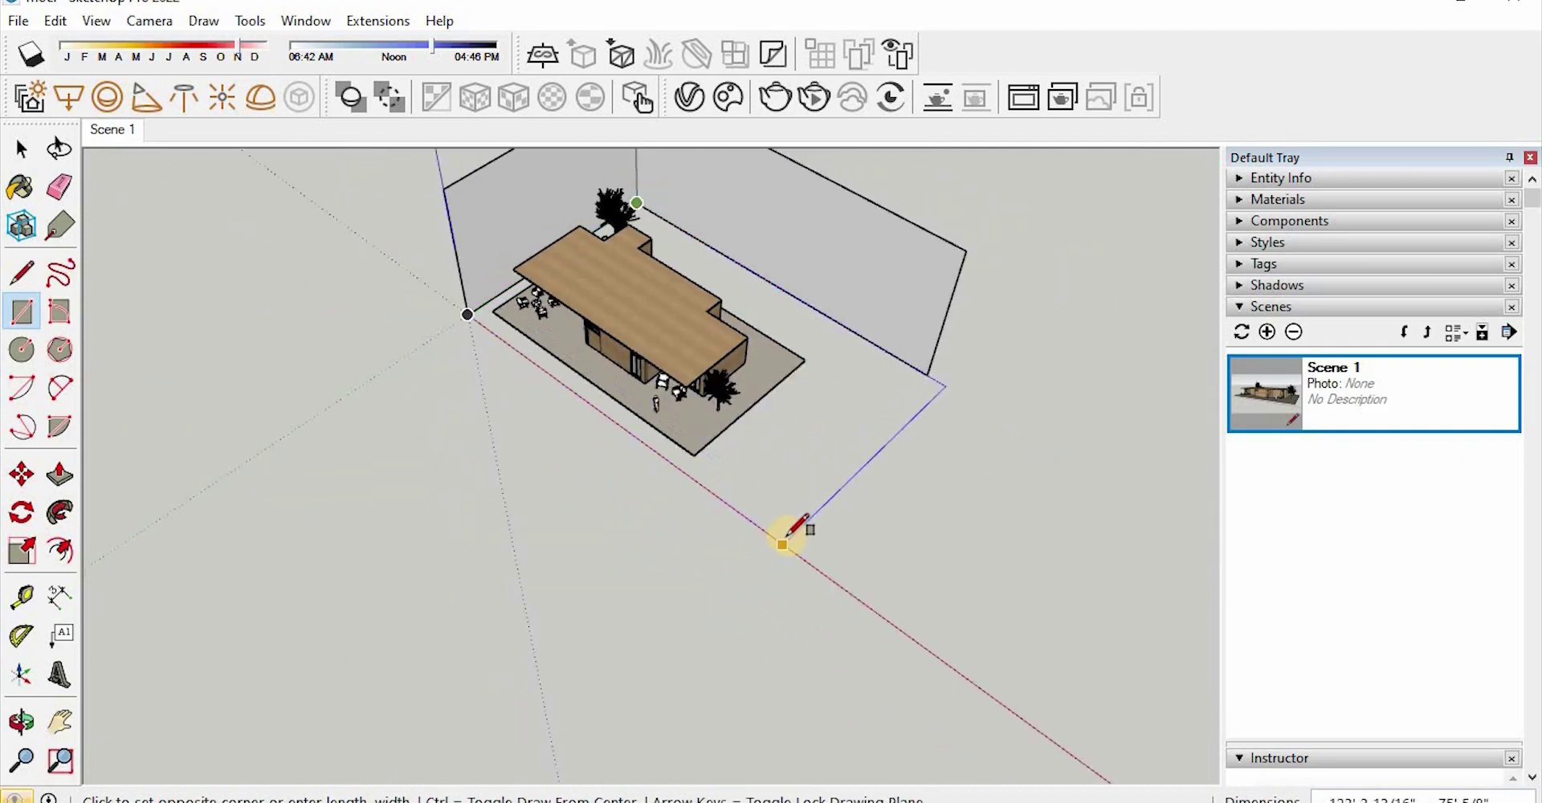
pyautogui.click(696, 596)
# Select the connected backdrop planes and move them down to the underside of the terrace slab
pyautogui.press('space')
pyautogui.moveTo(775, 491); pyautogui.dragTo(832, 472, button='middle')
pyautogui.tripleClick(808, 440)
pyautogui.scroll(3, 807, 440)
pyautogui.press('m')
pyautogui.click(630, 546)
pyautogui.click(631, 577)
pyautogui.press('space')
# Extend the backdrop's ground plane and side wall towards the viewer by moving their front edges outwards
pyautogui.click(236, 168)
pyautogui.scroll(-3, 833, 472)
pyautogui.keyDown('shift'); pyautogui.click(652, 628); pyautogui.keyUp('shift')
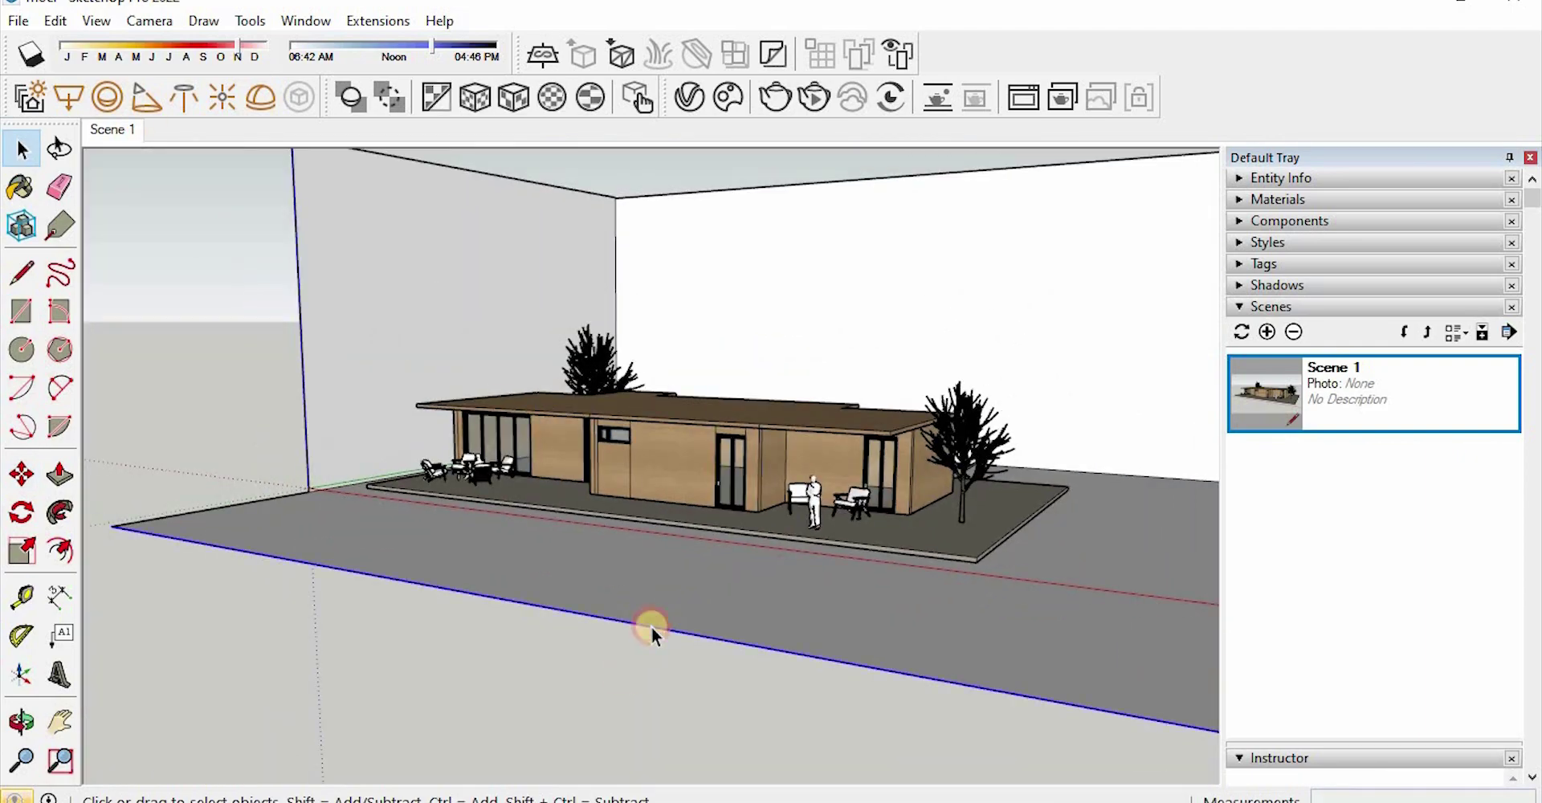
pyautogui.press('m')
pyautogui.click(652, 627)
pyautogui.click(544, 690)
pyautogui.press('space')
pyautogui.scroll(4, 514, 442)
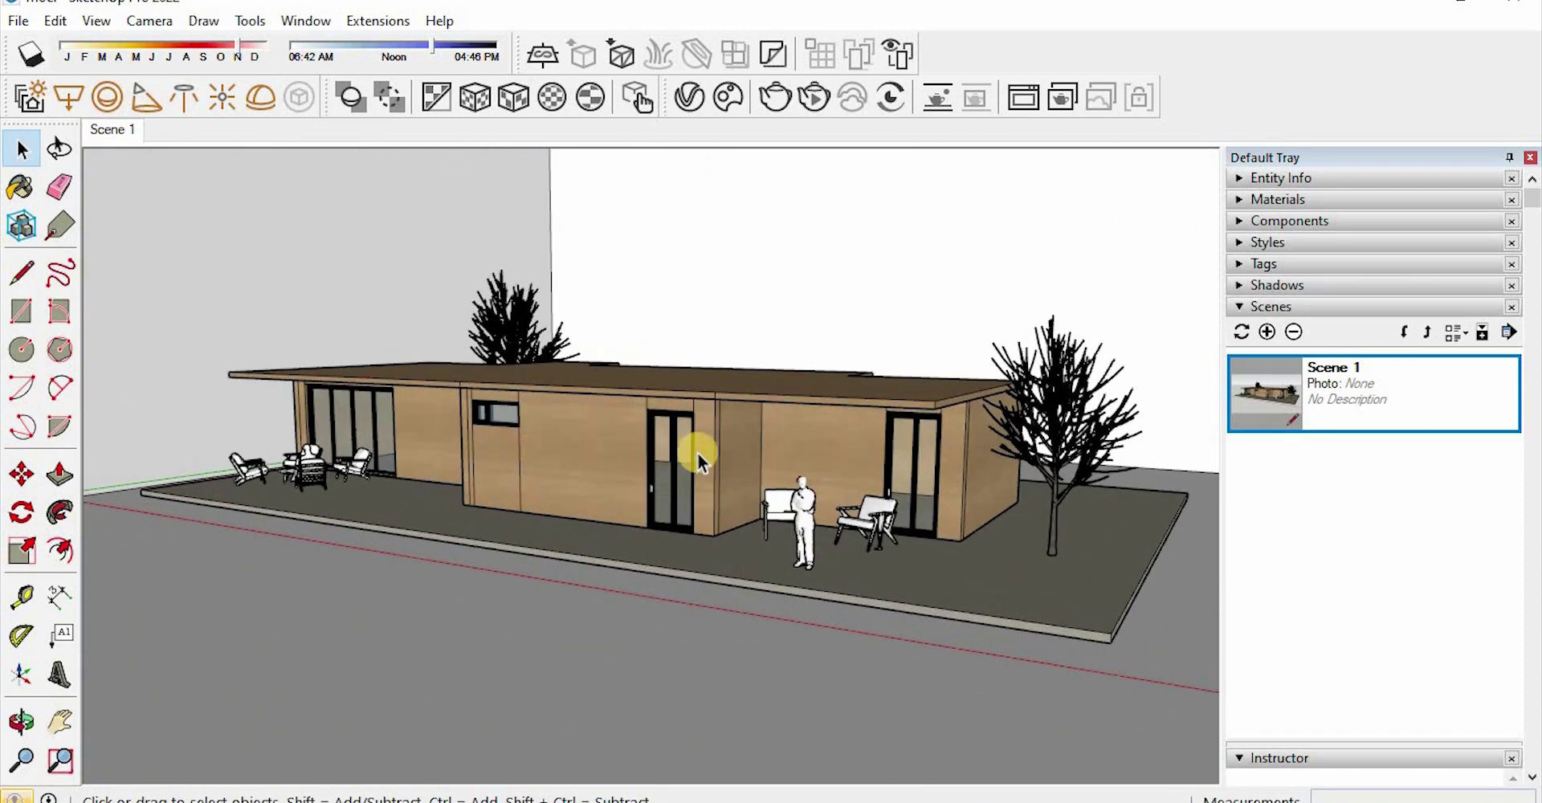
# Move the seated figure from the four-chair table group to the two armchairs on the other end of the terrace
pyautogui.moveTo(697, 462); pyautogui.dragTo(808, 606, button='middle')
pyautogui.scroll(5, 386, 482)
pyautogui.click(502, 507)
pyautogui.press('m')
pyautogui.click(417, 607)
pyautogui.scroll(-4, 771, 686)
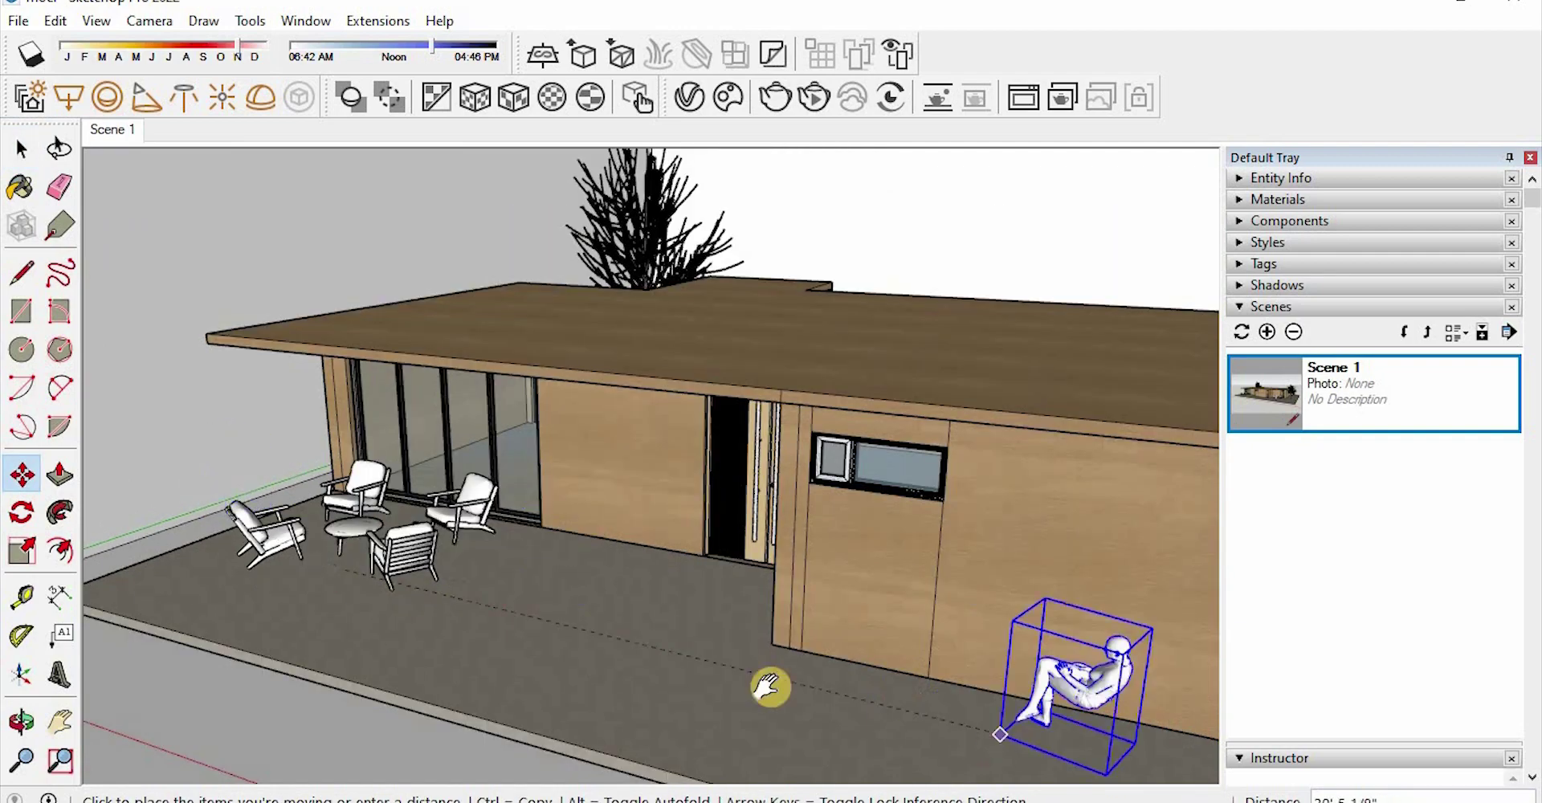
pyautogui.scroll(5, 756, 624)
pyautogui.click(756, 625)
# Rotate the seated figure to match the direction of the armchair beside the glazed door
pyautogui.press('q')
pyautogui.click(754, 624)
pyautogui.click(708, 648)
pyautogui.click(831, 697)
# Move the seated figure onto the armchair beside the glazed door and fine-tune the seating position
pyautogui.press('m')
pyautogui.click(836, 699)
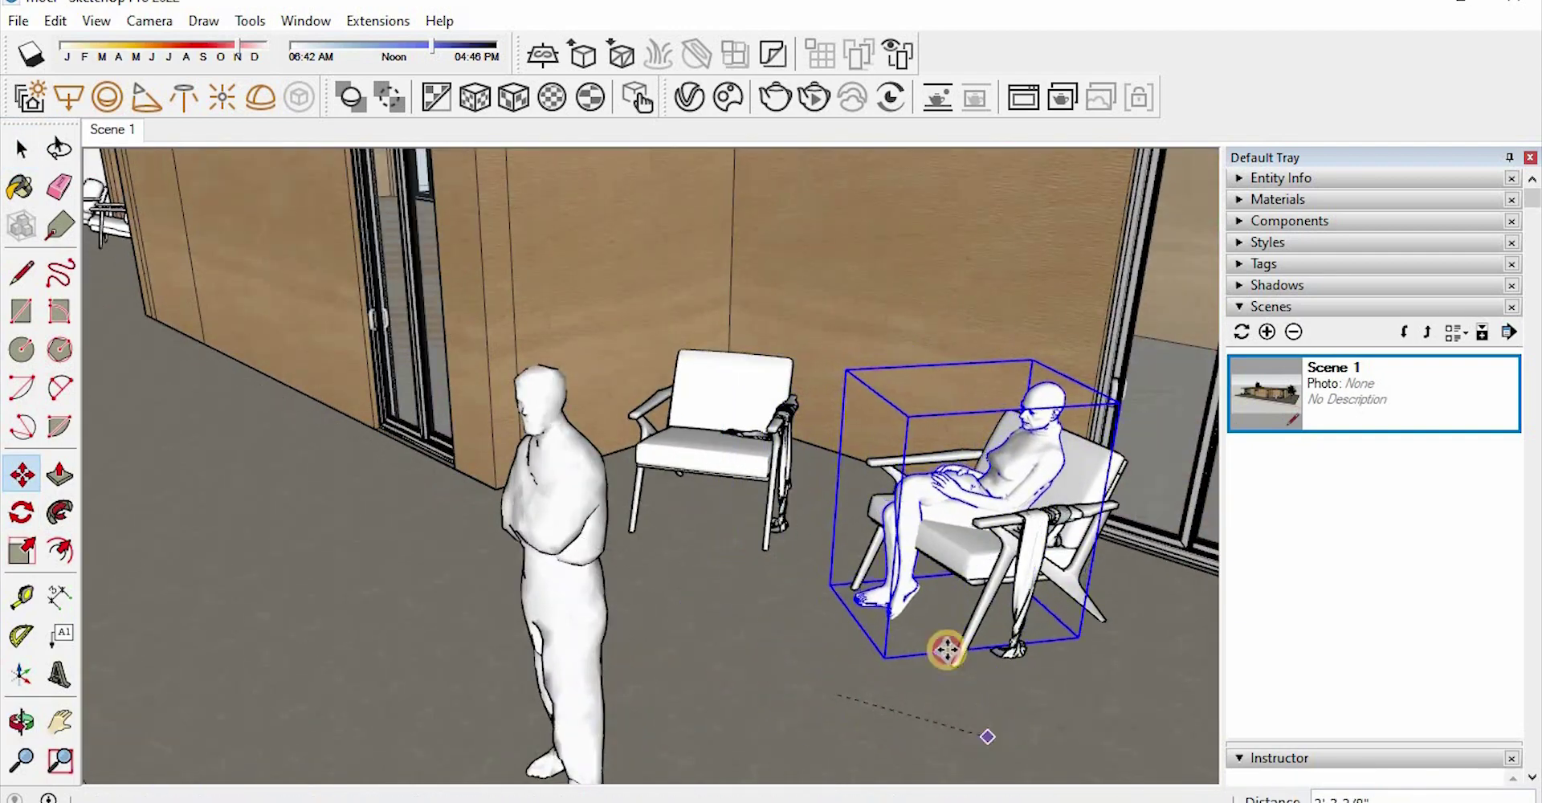
pyautogui.click(947, 648)
pyautogui.click(925, 633)
pyautogui.click(929, 608)
pyautogui.click(929, 616)
pyautogui.click(886, 624)
pyautogui.moveTo(886, 624); pyautogui.dragTo(988, 602, button='middle')
pyautogui.scroll(-6, 987, 602)
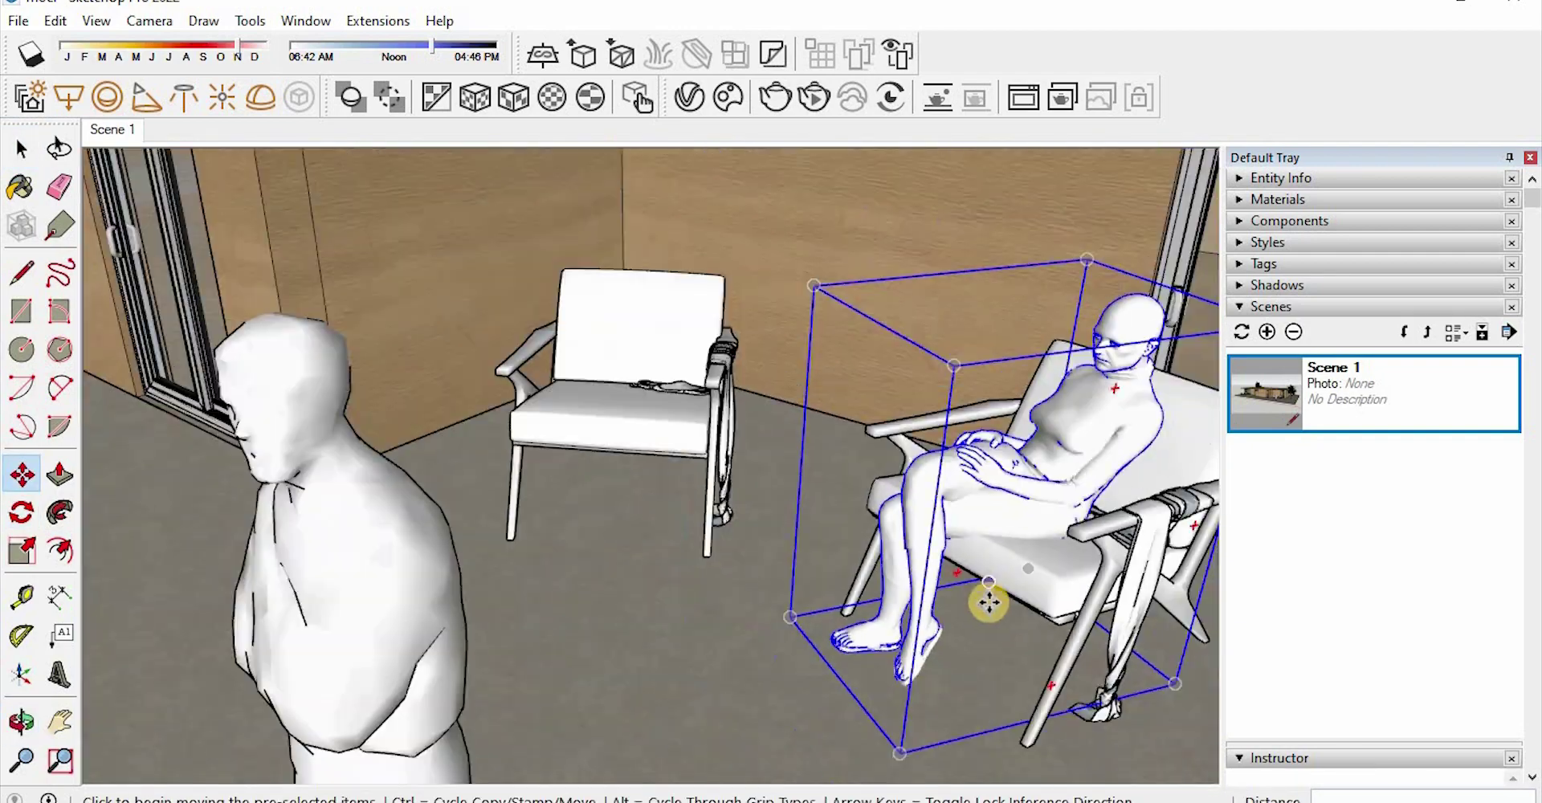
# Move the standing man across the terrace to the four-chair table group
pyautogui.press('space')
pyautogui.click(779, 604)
pyautogui.press('m')
pyautogui.click(763, 696)
pyautogui.keyDown('shift'); pyautogui.moveTo(358, 449); pyautogui.dragTo(767, 634, button='middle'); pyautogui.keyUp('shift')
pyautogui.click(420, 480)
pyautogui.press('space')
# Switch the saved scene's view to two-point perspective, reframe the whole house and update the scene
pyautogui.click(120, 130)
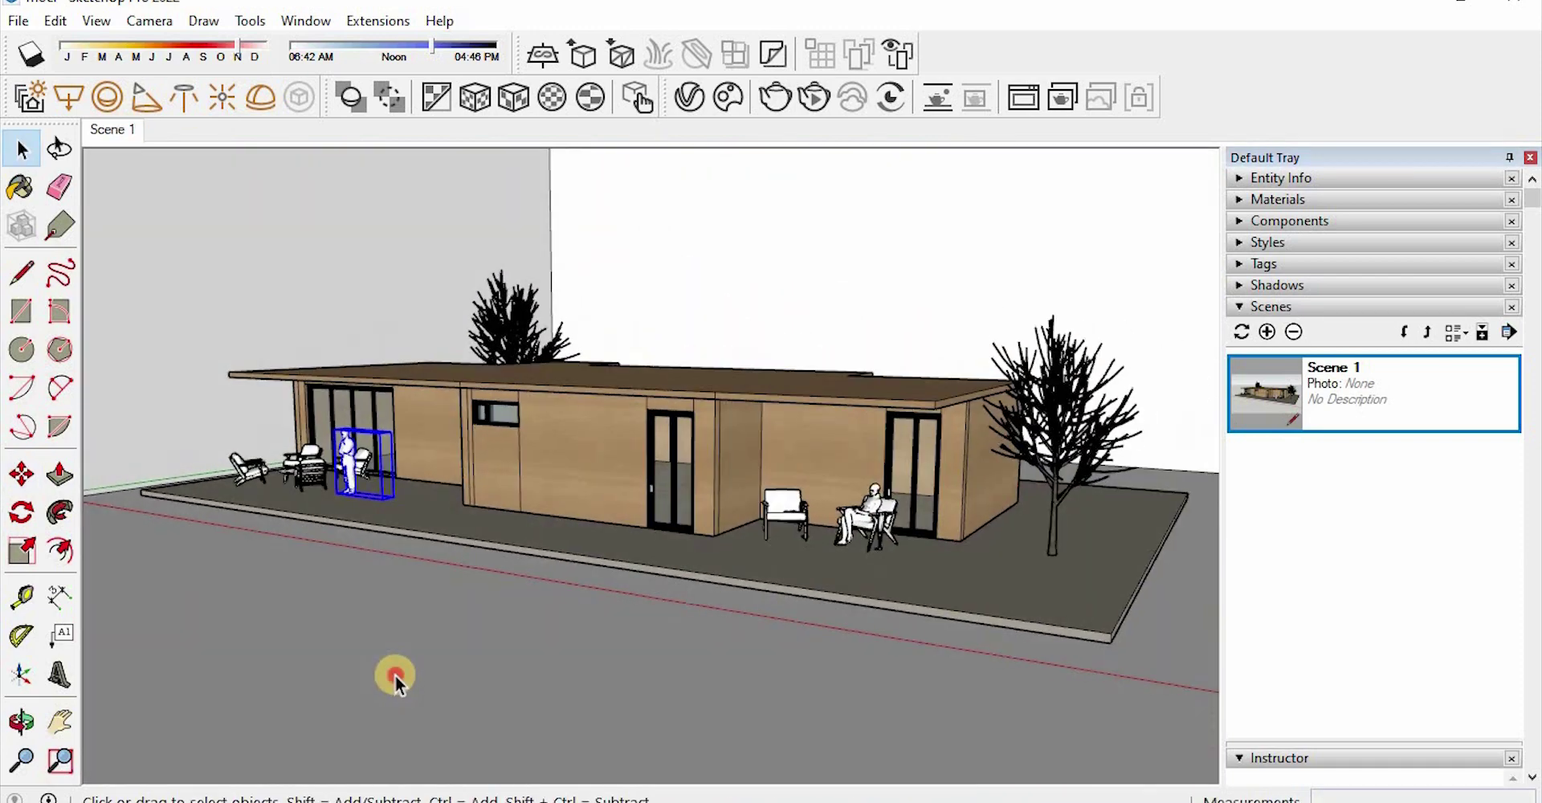
pyautogui.click(395, 676)
pyautogui.click(149, 21)
pyautogui.click(238, 184)
pyautogui.keyDown('shift'); pyautogui.moveTo(678, 492); pyautogui.dragTo(670, 438, button='middle'); pyautogui.keyUp('shift')
pyautogui.scroll(1, 650, 439)
pyautogui.click(1529, 158)
pyautogui.keyDown('shift'); pyautogui.moveTo(1111, 392); pyautogui.dragTo(1081, 439, button='middle'); pyautogui.keyUp('shift')
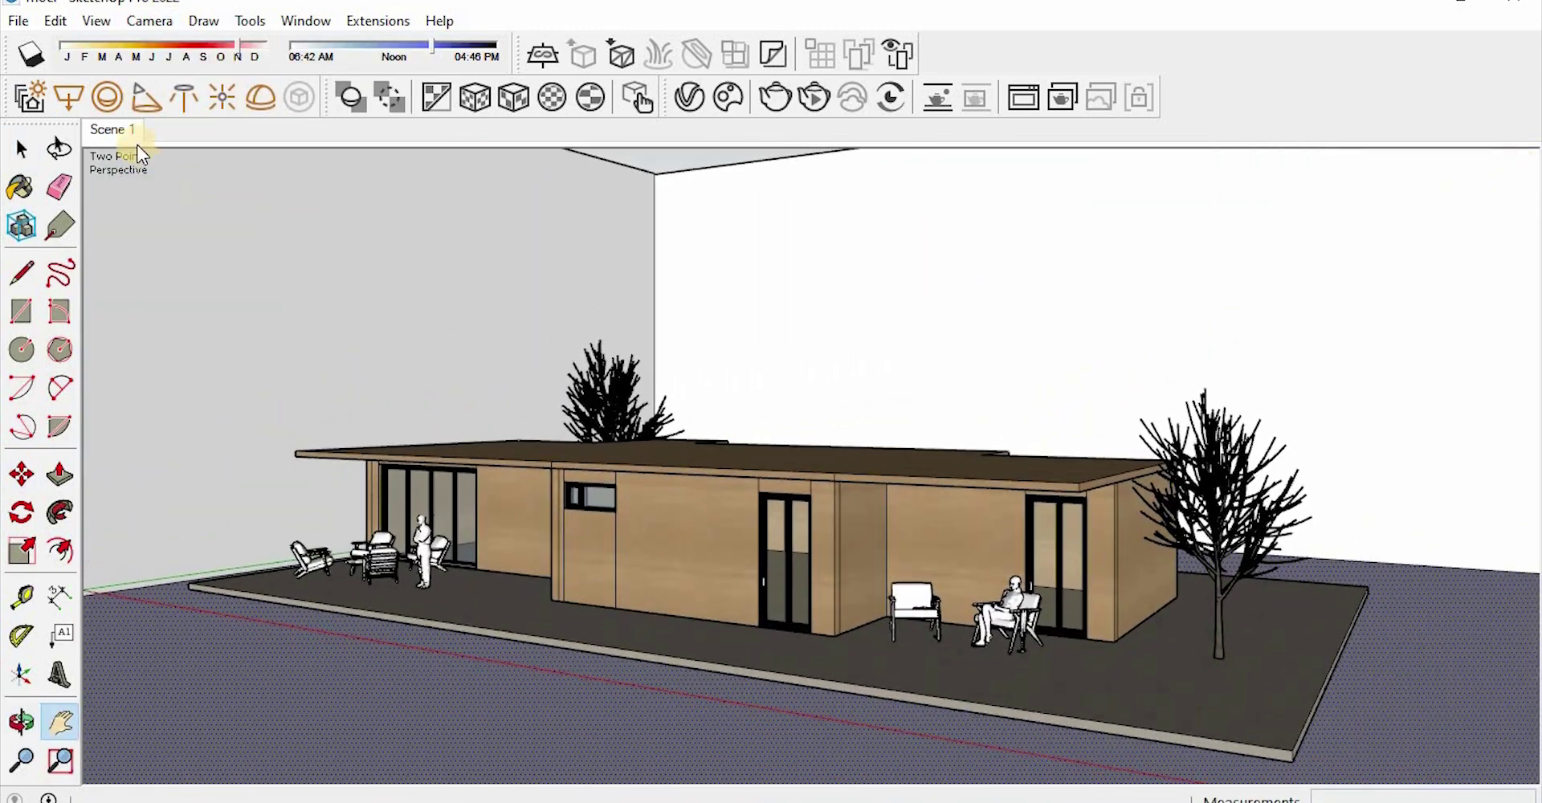
pyautogui.rightClick(133, 139)
pyautogui.click(201, 232)
pyautogui.moveTo(578, 346); pyautogui.dragTo(614, 485, button='middle')
pyautogui.scroll(-5, 614, 486)
pyautogui.moveTo(639, 214); pyautogui.dragTo(269, 299, button='middle')
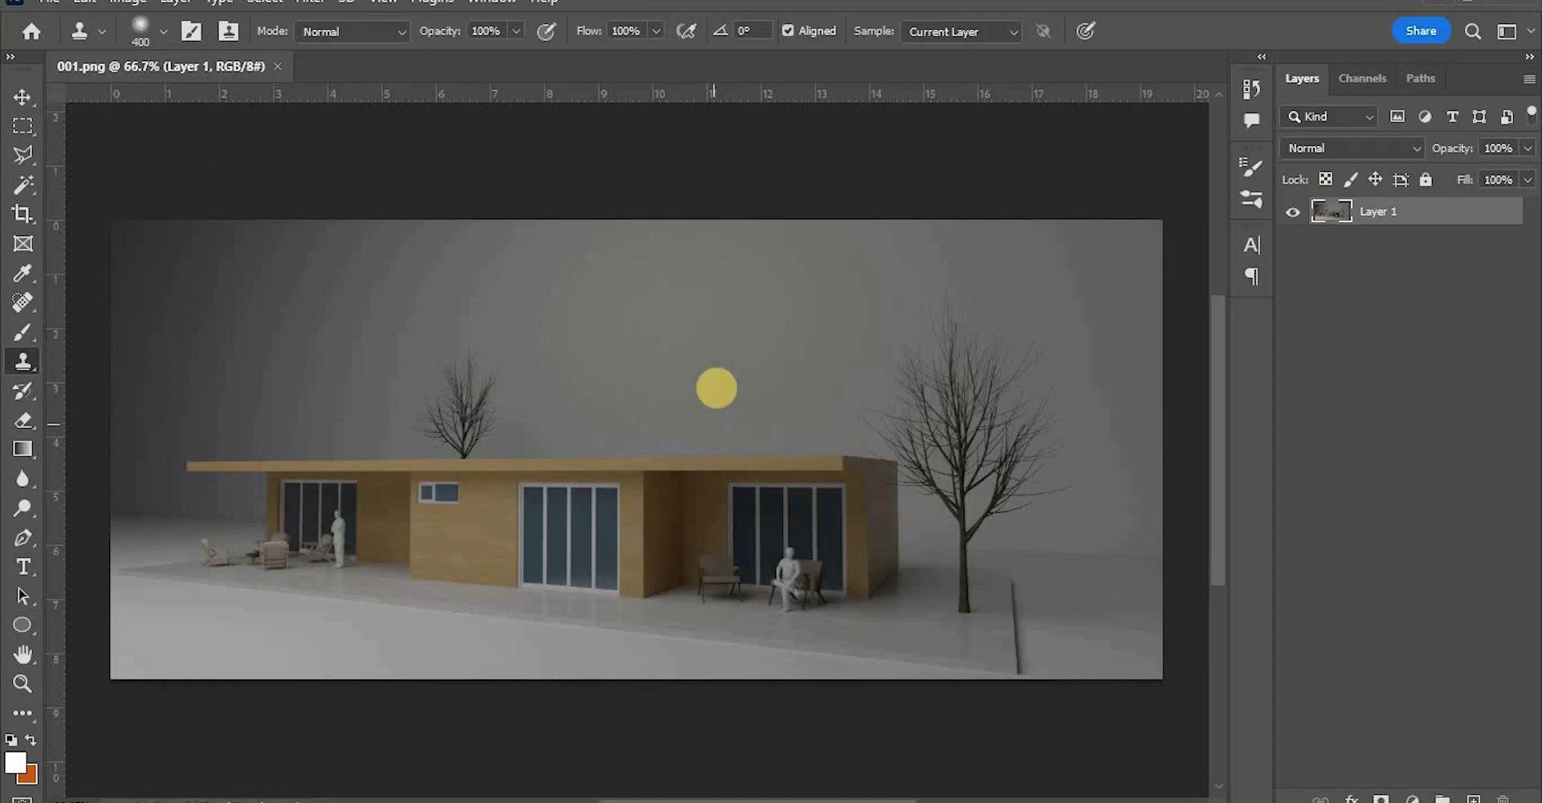
# In Photoshop's Camera Raw filter, set Temperature +12, Tint -4, Exposure +0.45, Contrast +26, Highlights -41, Shadows -8 and Whites +21, and raise Clarity slightly
pyautogui.press('v')
pyautogui.click(310, 2)
pyautogui.click(482, 189)
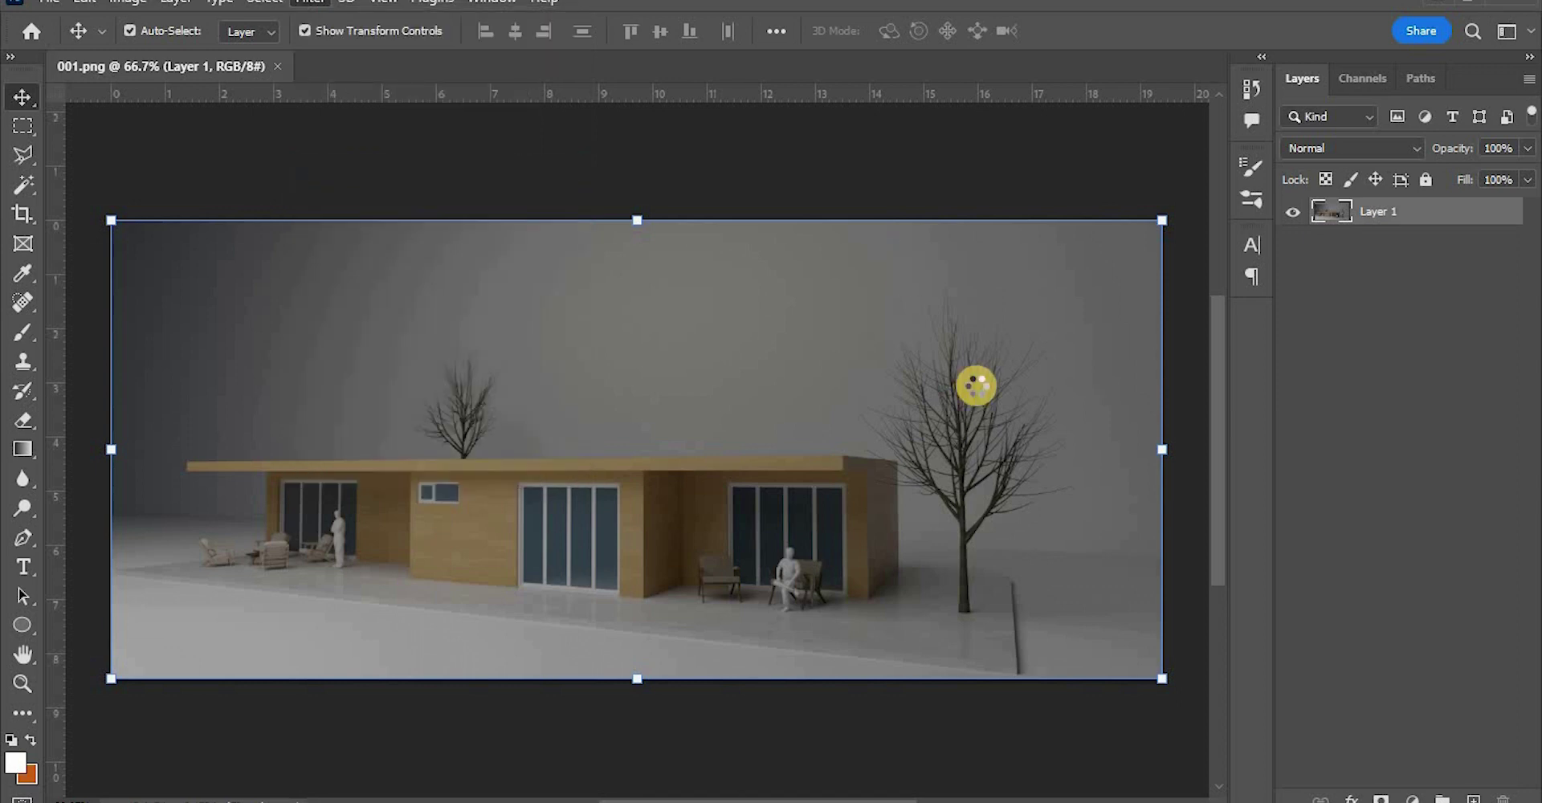
pyautogui.moveTo(1329, 329); pyautogui.dragTo(1343, 335)
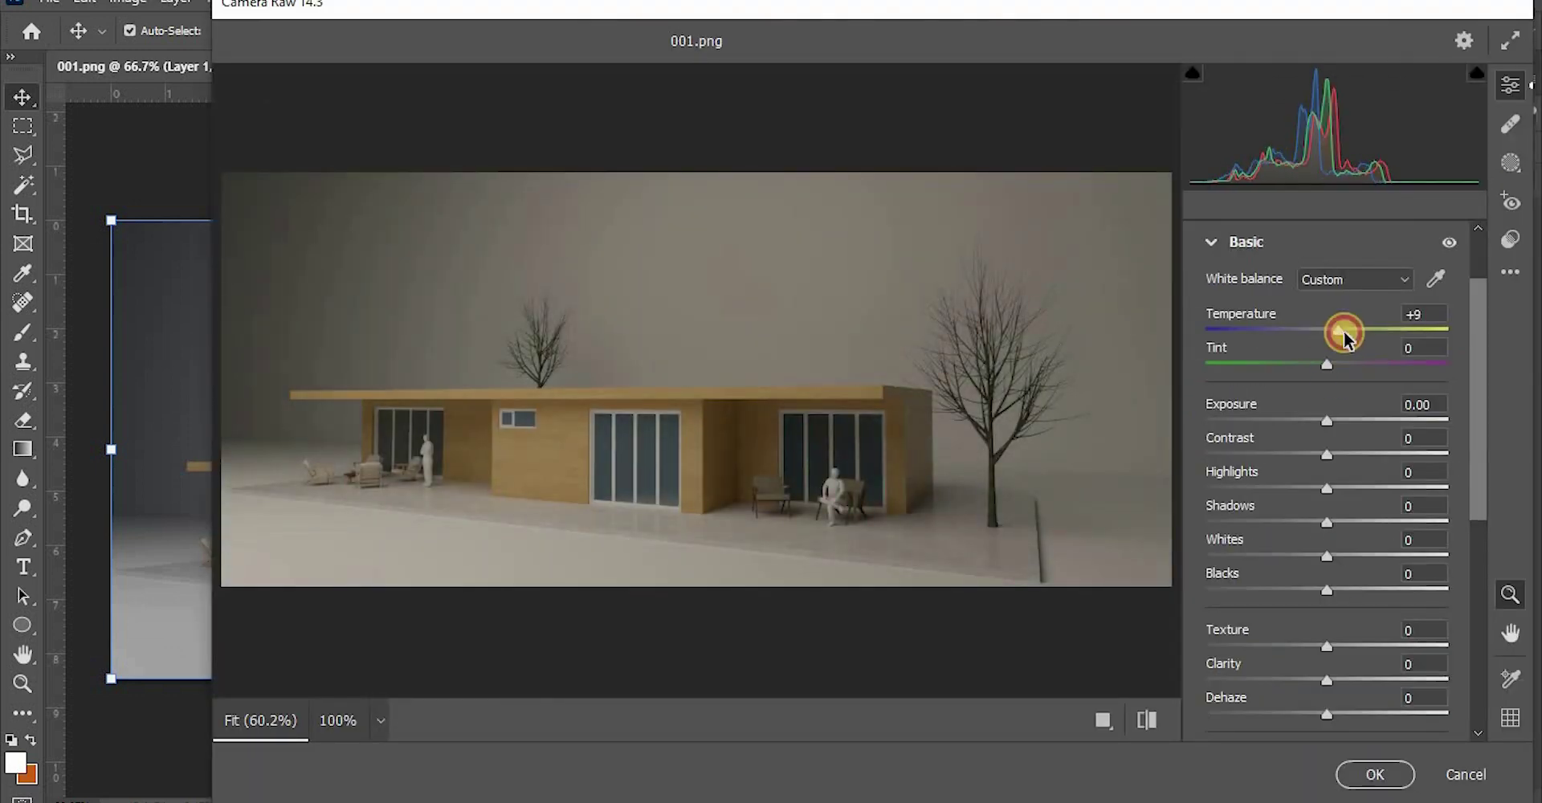
pyautogui.moveTo(1323, 421); pyautogui.dragTo(1335, 425)
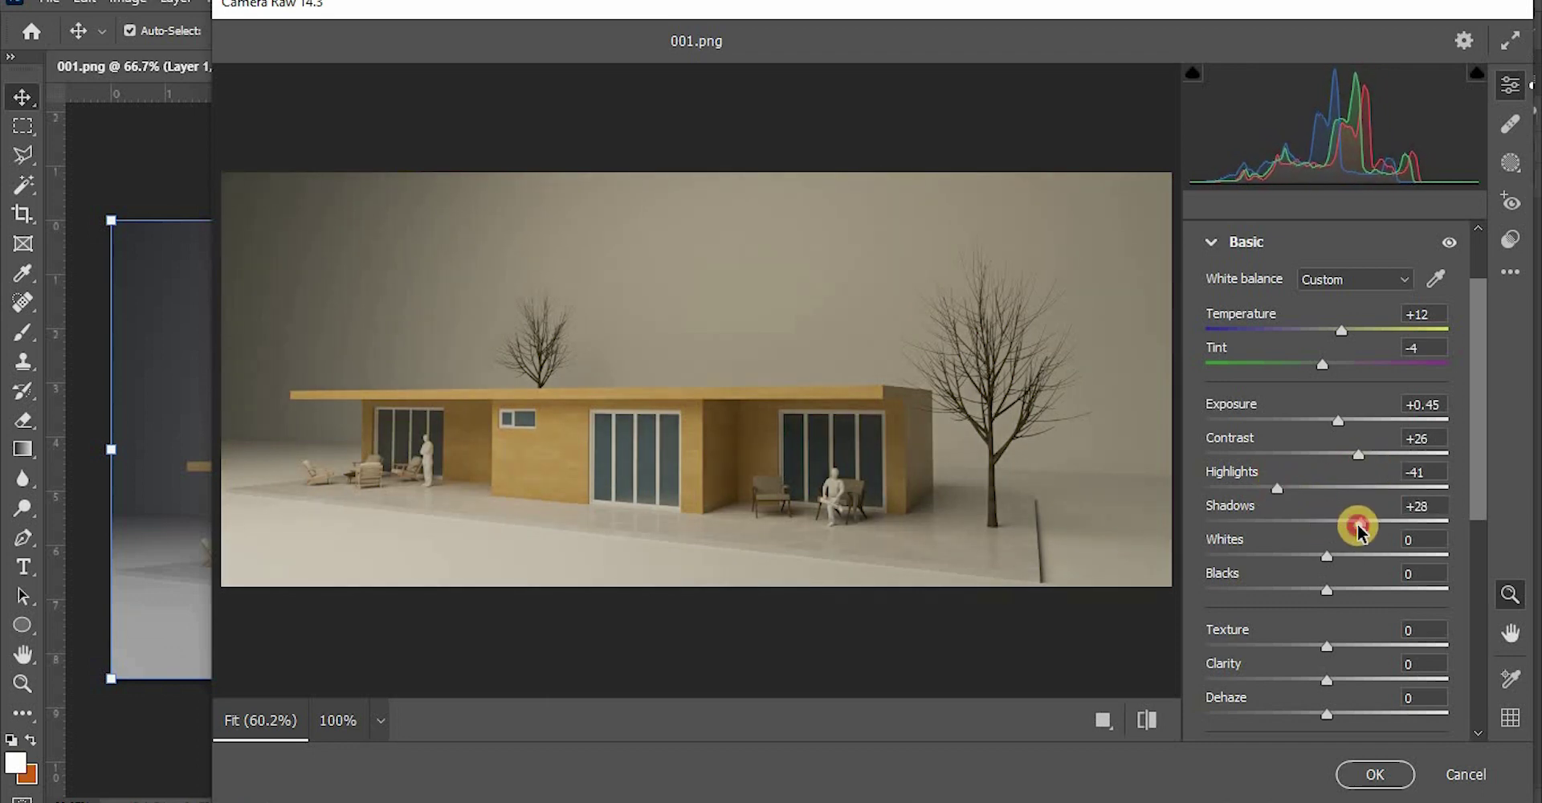
pyautogui.moveTo(1326, 565); pyautogui.dragTo(1355, 562)
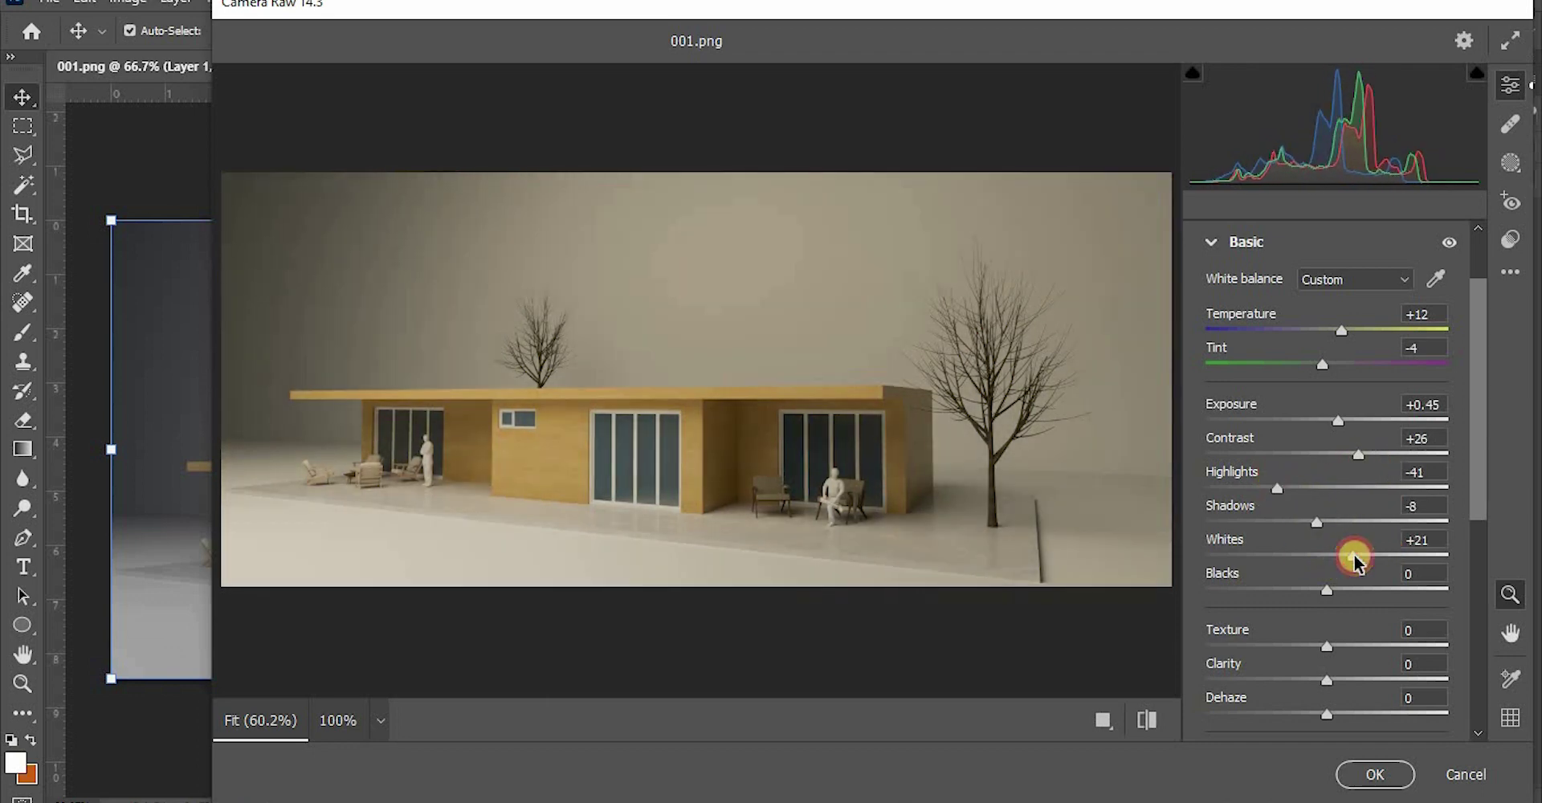
pyautogui.moveTo(1333, 685); pyautogui.dragTo(1340, 684)
# In Color Grading, lower the midtone luminance fully and the shadow luminance slightly, raise highlight luminance to 66, and apply the filter
pyautogui.moveTo(1480, 500); pyautogui.dragTo(1480, 653)
pyautogui.moveTo(1327, 444); pyautogui.dragTo(1293, 397)
pyautogui.click(1317, 519)
pyautogui.click(1285, 243)
pyautogui.click(1315, 511)
pyautogui.moveTo(1326, 476); pyautogui.dragTo(1254, 473)
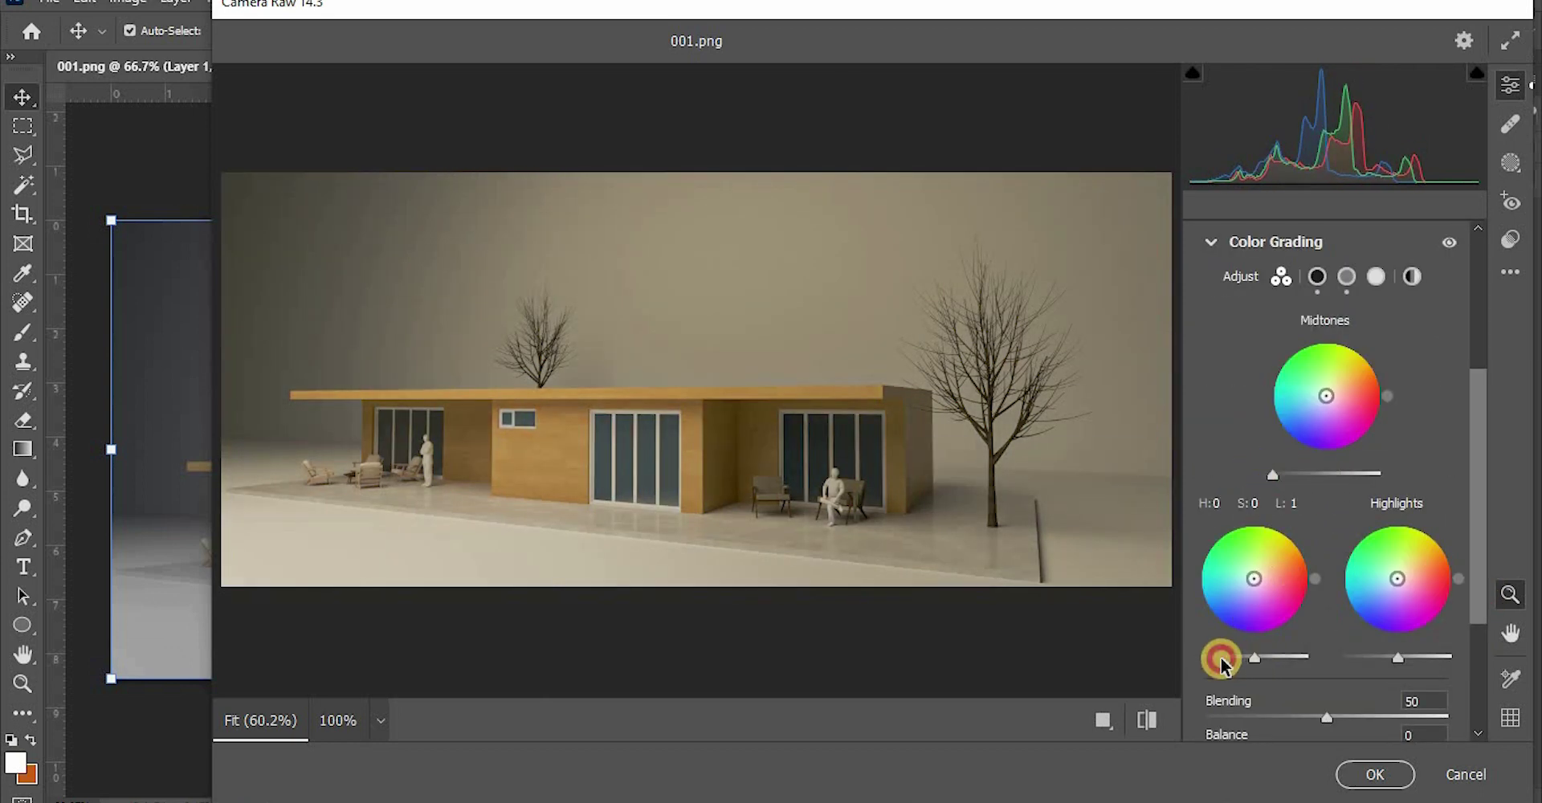
pyautogui.moveTo(1221, 660); pyautogui.dragTo(1245, 660)
pyautogui.moveTo(1397, 657); pyautogui.dragTo(1445, 658)
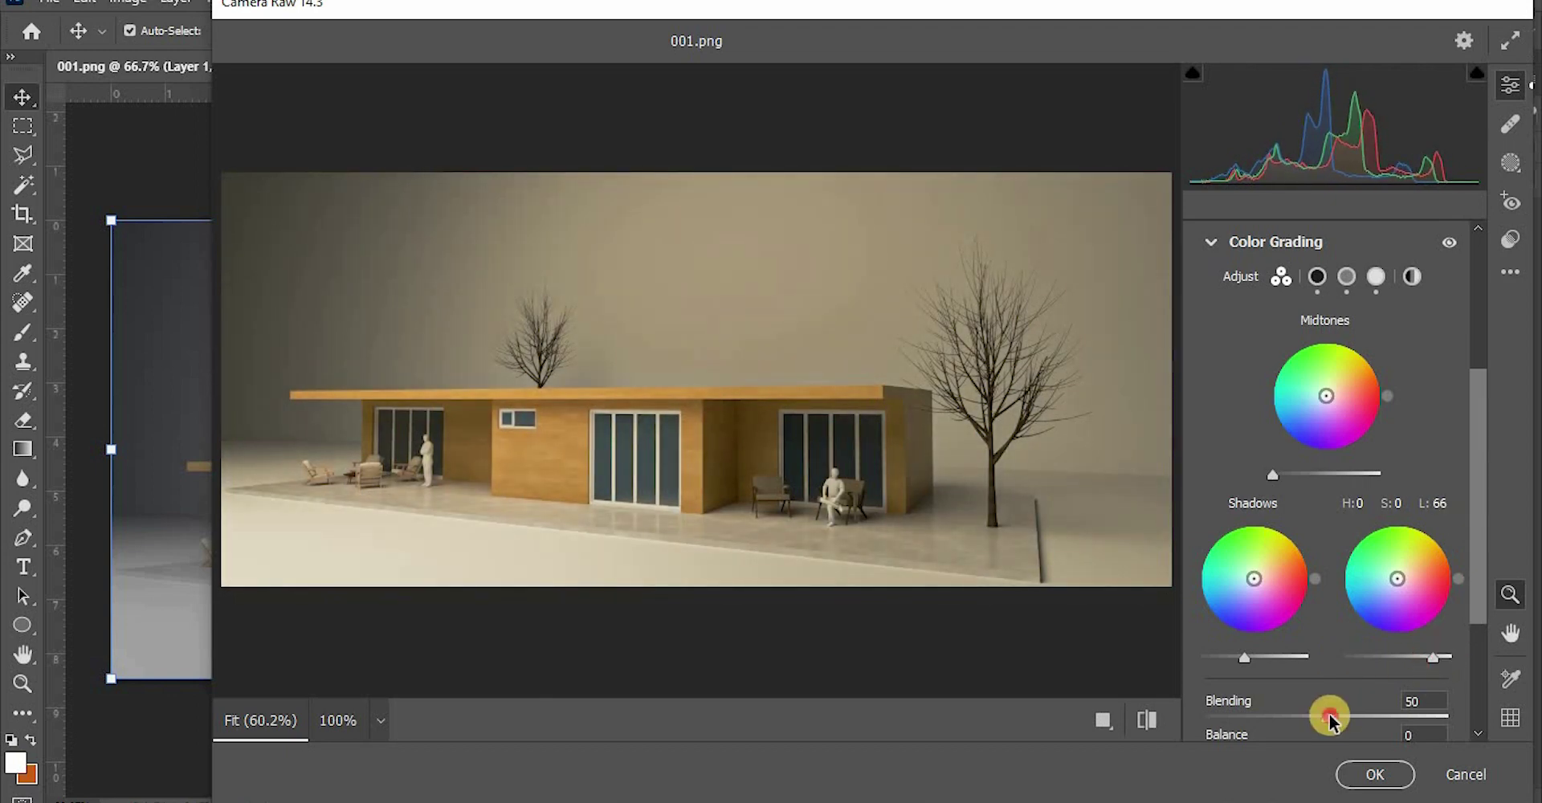
pyautogui.click(1375, 774)
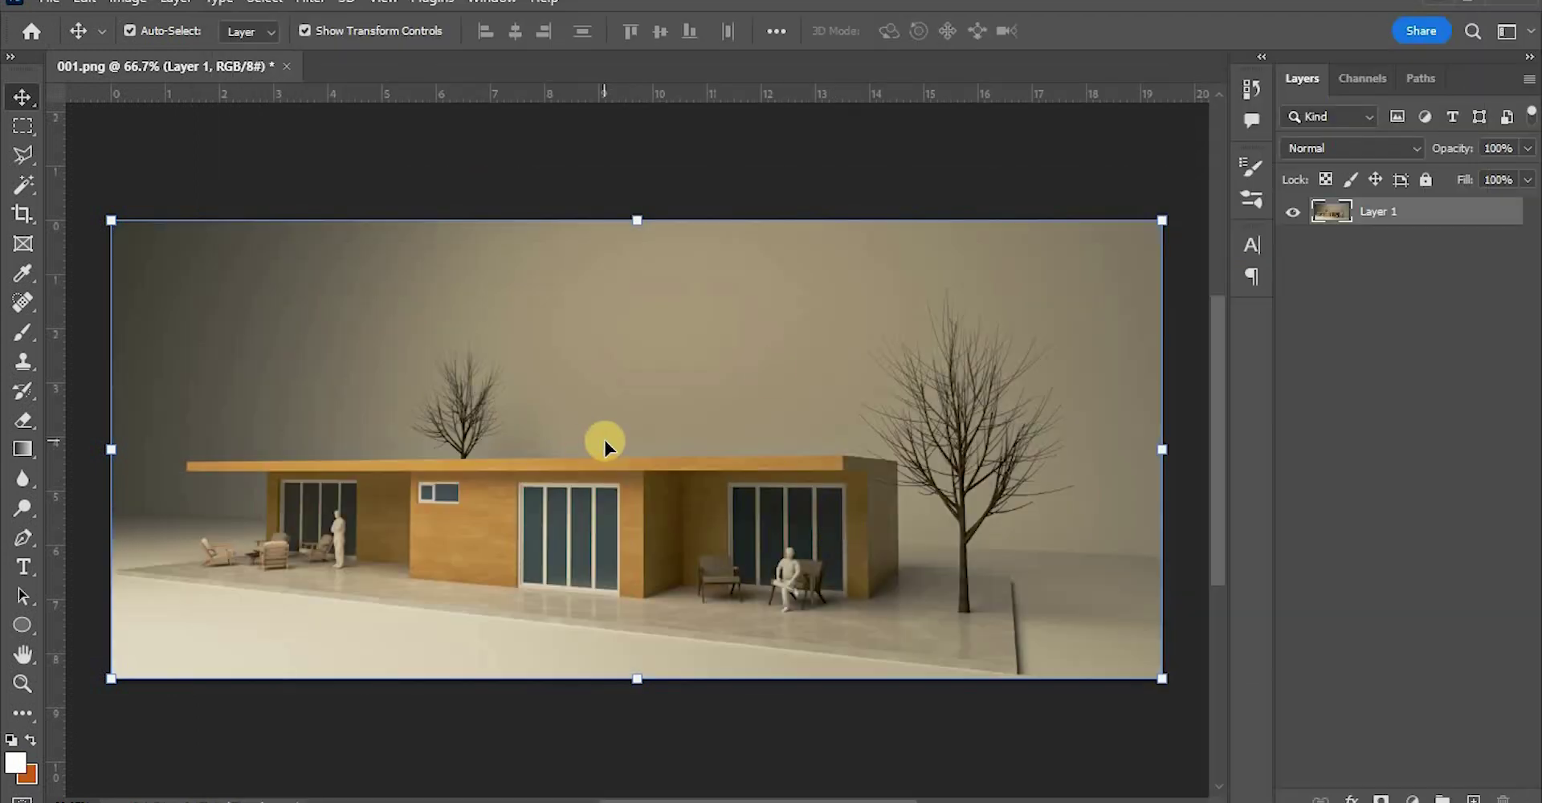
# Extend the canvas upward above the rendered image with the Crop tool
pyautogui.keyDown('alt'); pyautogui.scroll(-3, 578, 458); pyautogui.keyUp('alt')
pyautogui.click(23, 214)
pyautogui.moveTo(594, 295); pyautogui.dragTo(594, 213)
pyautogui.click(1175, 32)
# Duplicate the image layer, flip the copy vertically and place it over the empty upper part of the canvas
pyautogui.press('v')
pyautogui.keyDown('alt'); pyautogui.moveTo(635, 472); pyautogui.dragTo(635, 462); pyautogui.keyUp('alt')
pyautogui.click(595, 365)
pyautogui.rightClick(630, 449)
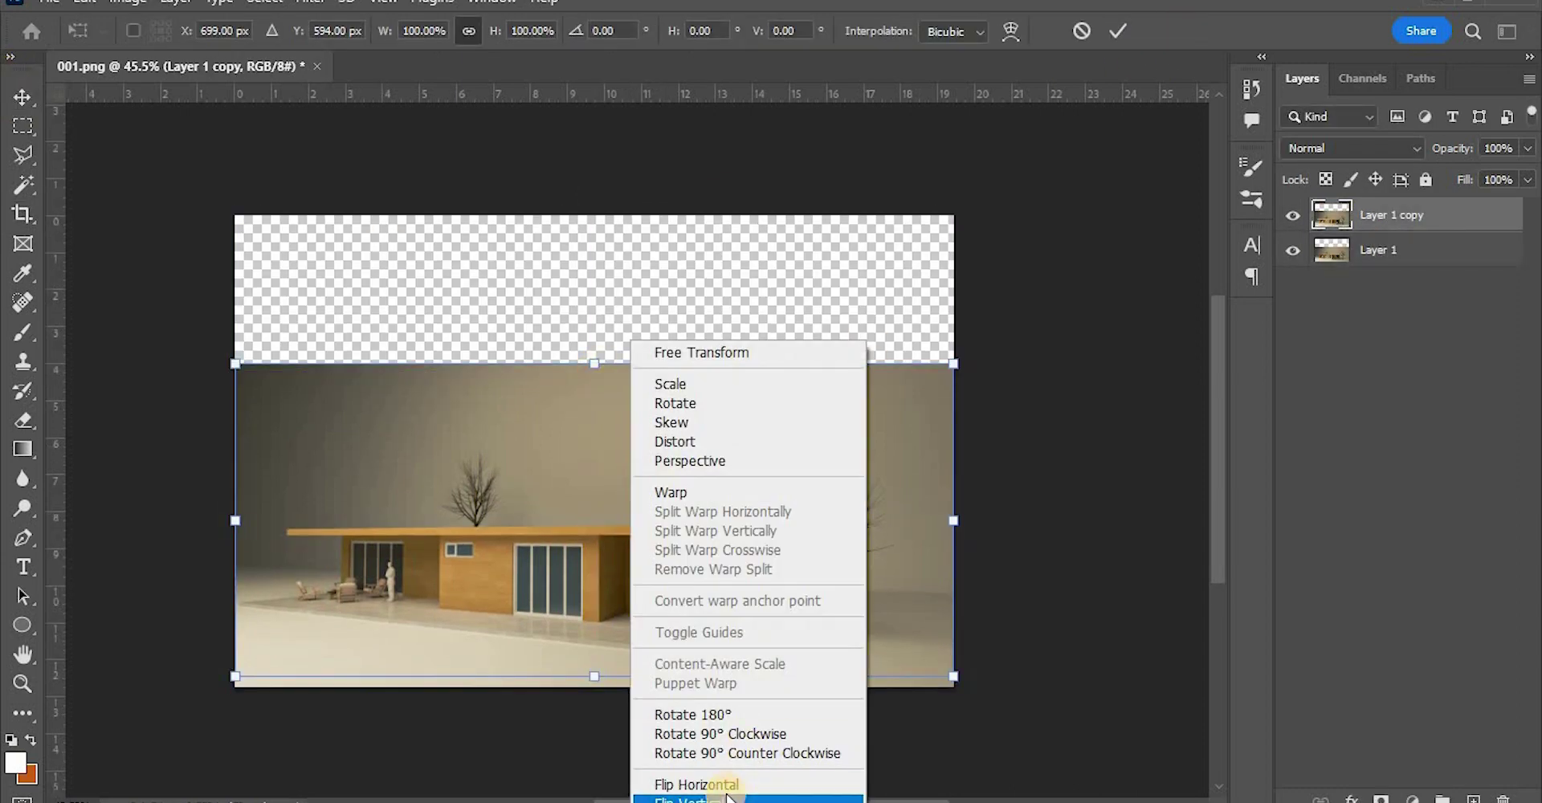
pyautogui.click(721, 797)
pyautogui.moveTo(682, 606); pyautogui.dragTo(673, 337)
pyautogui.click(1126, 41)
pyautogui.click(1044, 185)
pyautogui.keyDown('alt'); pyautogui.scroll(4, 580, 316); pyautogui.keyUp('alt')
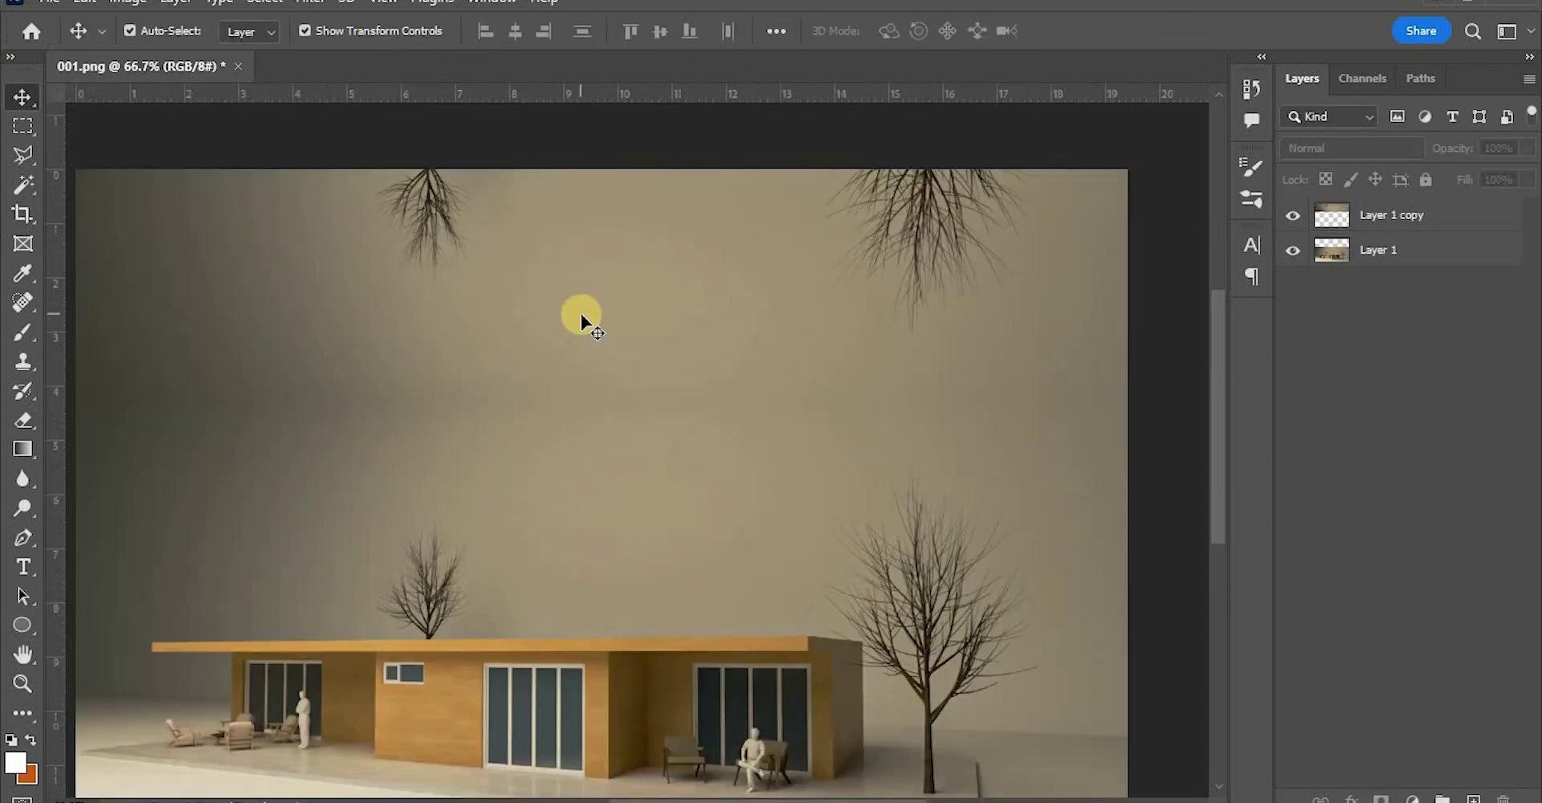
# Select the area around the small inverted tree on the flipped copy and paint background over it with the Clone Stamp
pyautogui.keyDown('alt'); pyautogui.scroll(-2, 941, 423); pyautogui.keyUp('alt')
pyautogui.click(830, 285)
pyautogui.click(23, 126)
pyautogui.keyDown('alt'); pyautogui.scroll(1, 649, 442); pyautogui.keyUp('alt')
pyautogui.keyDown('alt'); pyautogui.scroll(3, 558, 216); pyautogui.keyUp('alt')
pyautogui.moveTo(595, 333); pyautogui.dragTo(366, 154)
pyautogui.keyDown('alt'); pyautogui.scroll(-1, 594, 370); pyautogui.keyUp('alt')
pyautogui.press('s')
pyautogui.scroll(1, 478, 346)
pyautogui.keyDown('alt'); pyautogui.click(326, 363); pyautogui.keyUp('alt')
pyautogui.moveTo(425, 301); pyautogui.dragTo(424, 353)
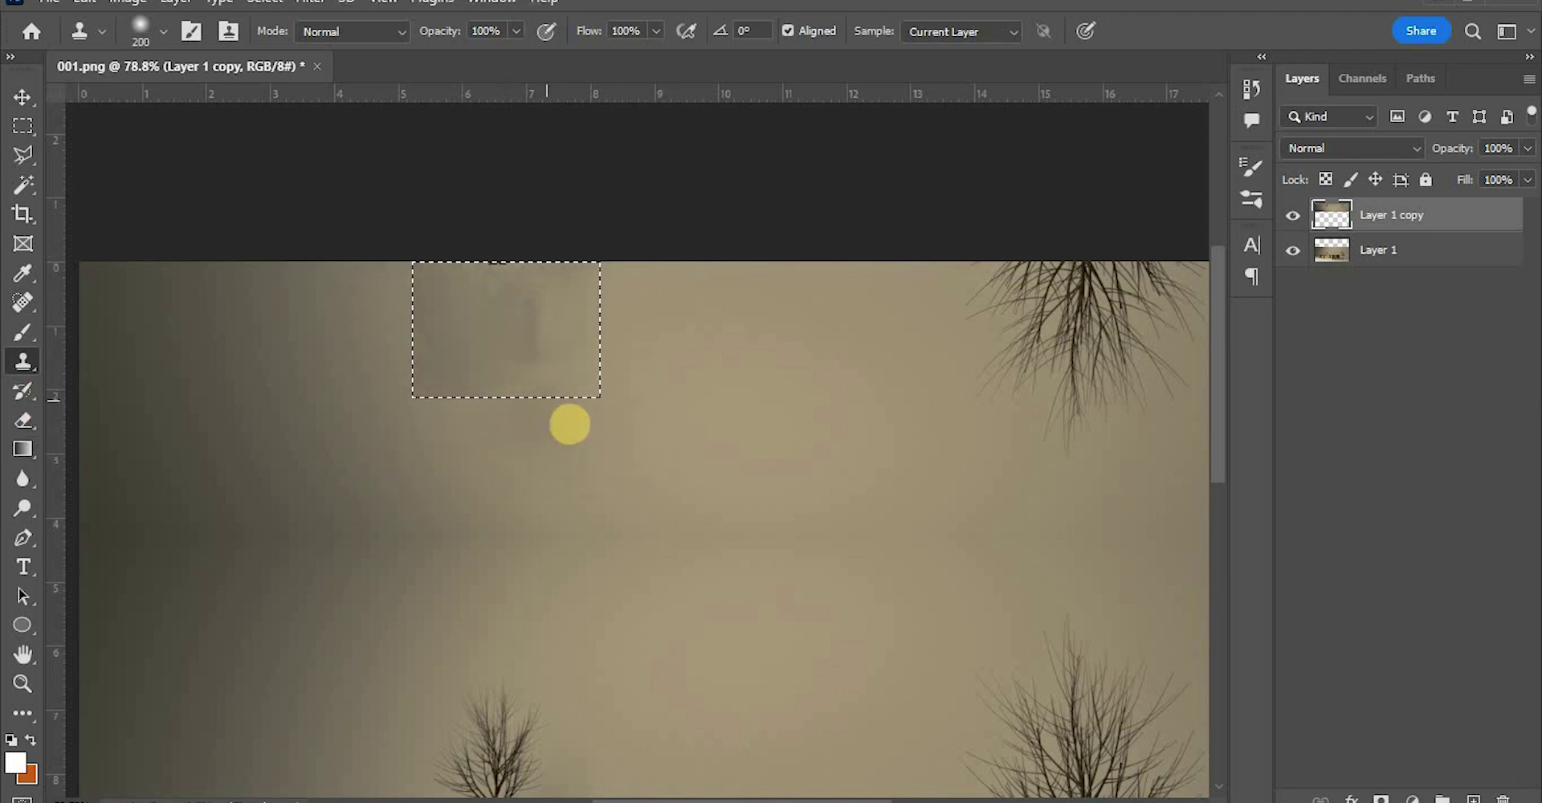
# Clone background over the remaining traces of the small inverted tree and over the large inverted tree
pyautogui.press('m')
pyautogui.keyDown('alt'); pyautogui.click(262, 382); pyautogui.keyUp('alt')
pyautogui.moveTo(416, 367); pyautogui.dragTo(548, 406)
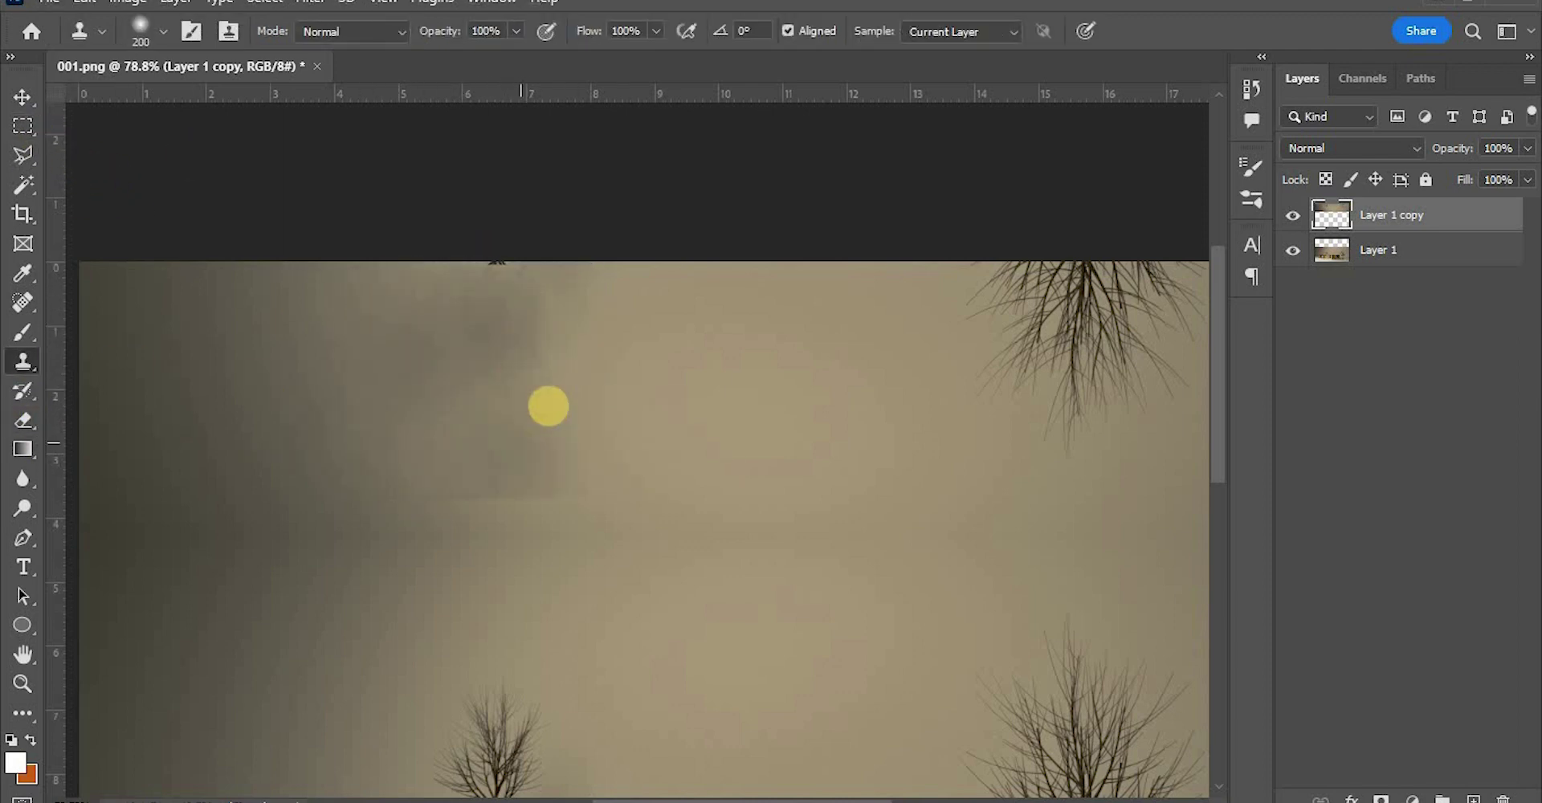
pyautogui.keyDown('alt'); pyautogui.click(651, 370); pyautogui.keyUp('alt')
pyautogui.click(517, 280)
pyautogui.keyDown('alt'); pyautogui.scroll(-5, 488, 474); pyautogui.keyUp('alt')
pyautogui.keyDown('alt'); pyautogui.scroll(5, 835, 401); pyautogui.keyUp('alt')
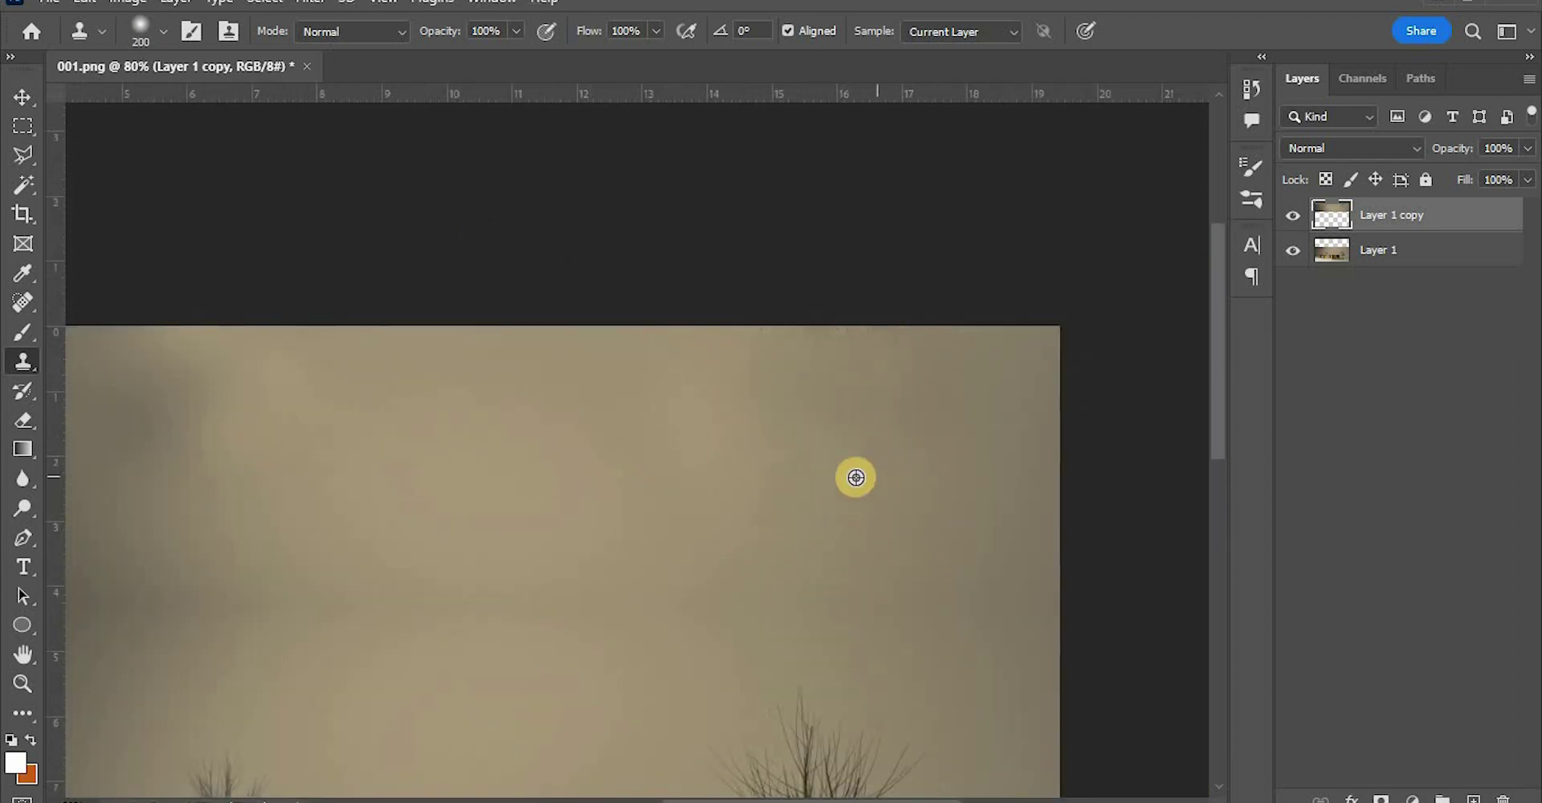
# Select the flipped copy and the original image layer and merge them into one layer
pyautogui.keyDown('alt'); pyautogui.scroll(-5, 724, 466); pyautogui.keyUp('alt')
pyautogui.keyDown('alt'); pyautogui.scroll(4, 442, 492); pyautogui.keyUp('alt')
pyautogui.keyDown('alt'); pyautogui.scroll(-3, 567, 260); pyautogui.keyUp('alt')
pyautogui.click(21, 105)
pyautogui.keyDown('shift'); pyautogui.click(1385, 253); pyautogui.keyUp('shift')
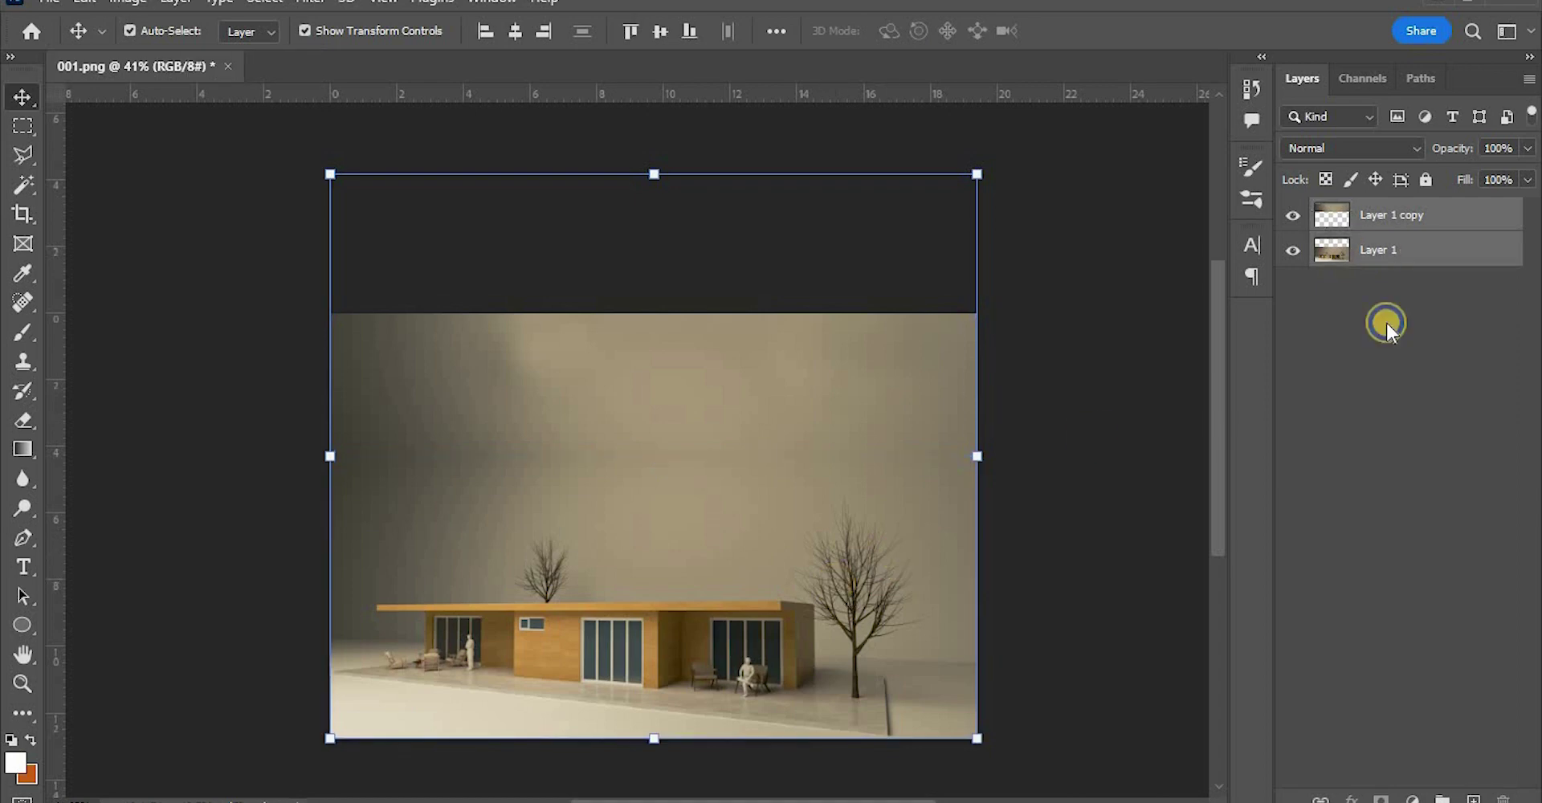
pyautogui.hotkey('ctrl', 'e')
pyautogui.scroll(-1, 767, 534)
pyautogui.keyDown('alt'); pyautogui.scroll(1, 671, 602); pyautogui.keyUp('alt')
pyautogui.scroll(2, 1211, 373)
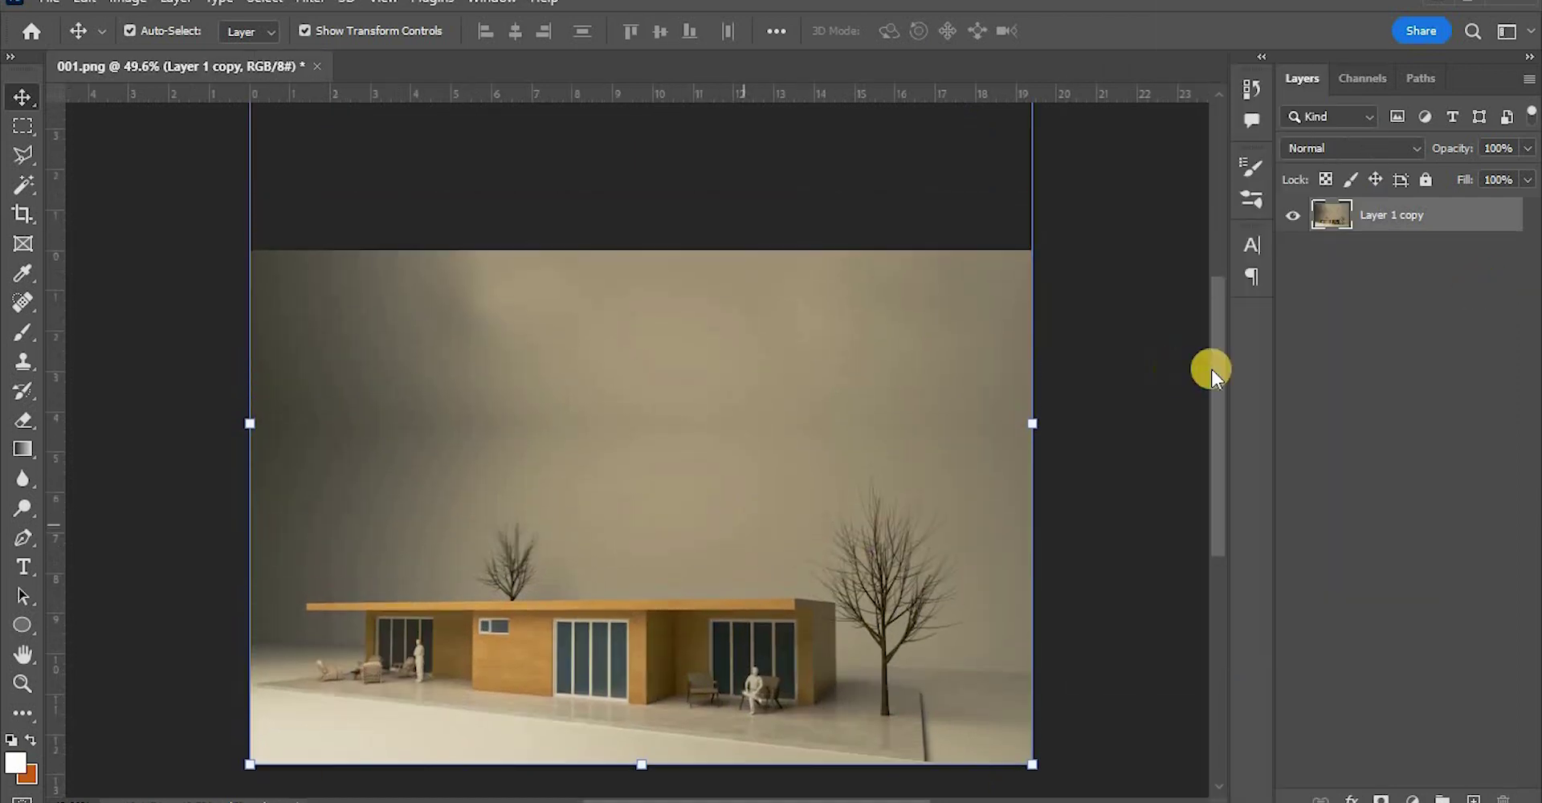
# Lock the merged image layer and add a new empty layer above it
pyautogui.hotkey('ctrl', '/')
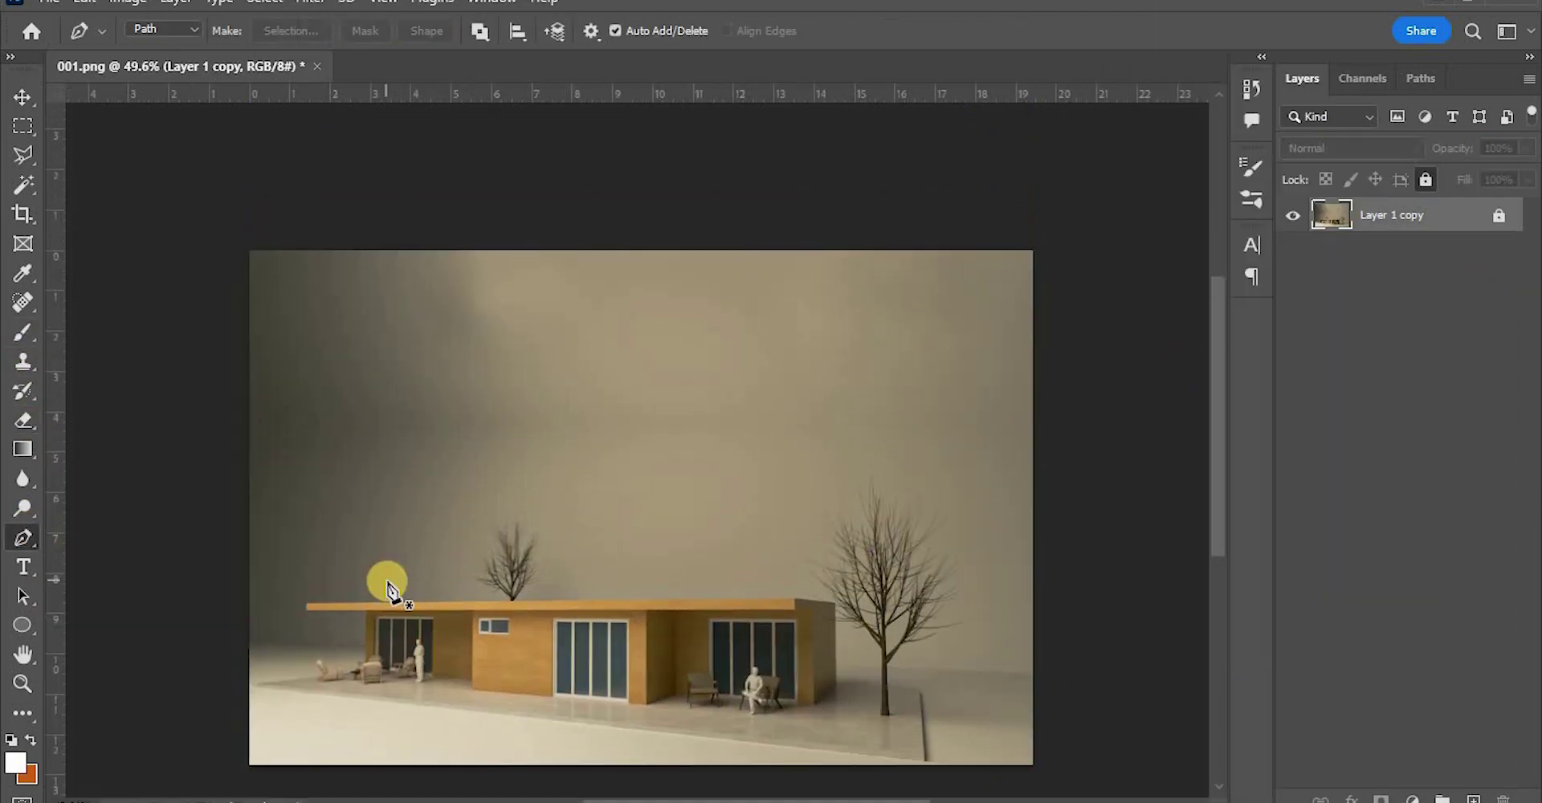
pyautogui.scroll(-1, 370, 608)
pyautogui.hotkey('ctrl', 'shift', 'alt', 'n')
# Draw a pen path arching over the house from the terrace's far end to the large tree, stroke it white and delete the path
pyautogui.keyDown('alt'); pyautogui.scroll(1, 291, 662); pyautogui.keyUp('alt')
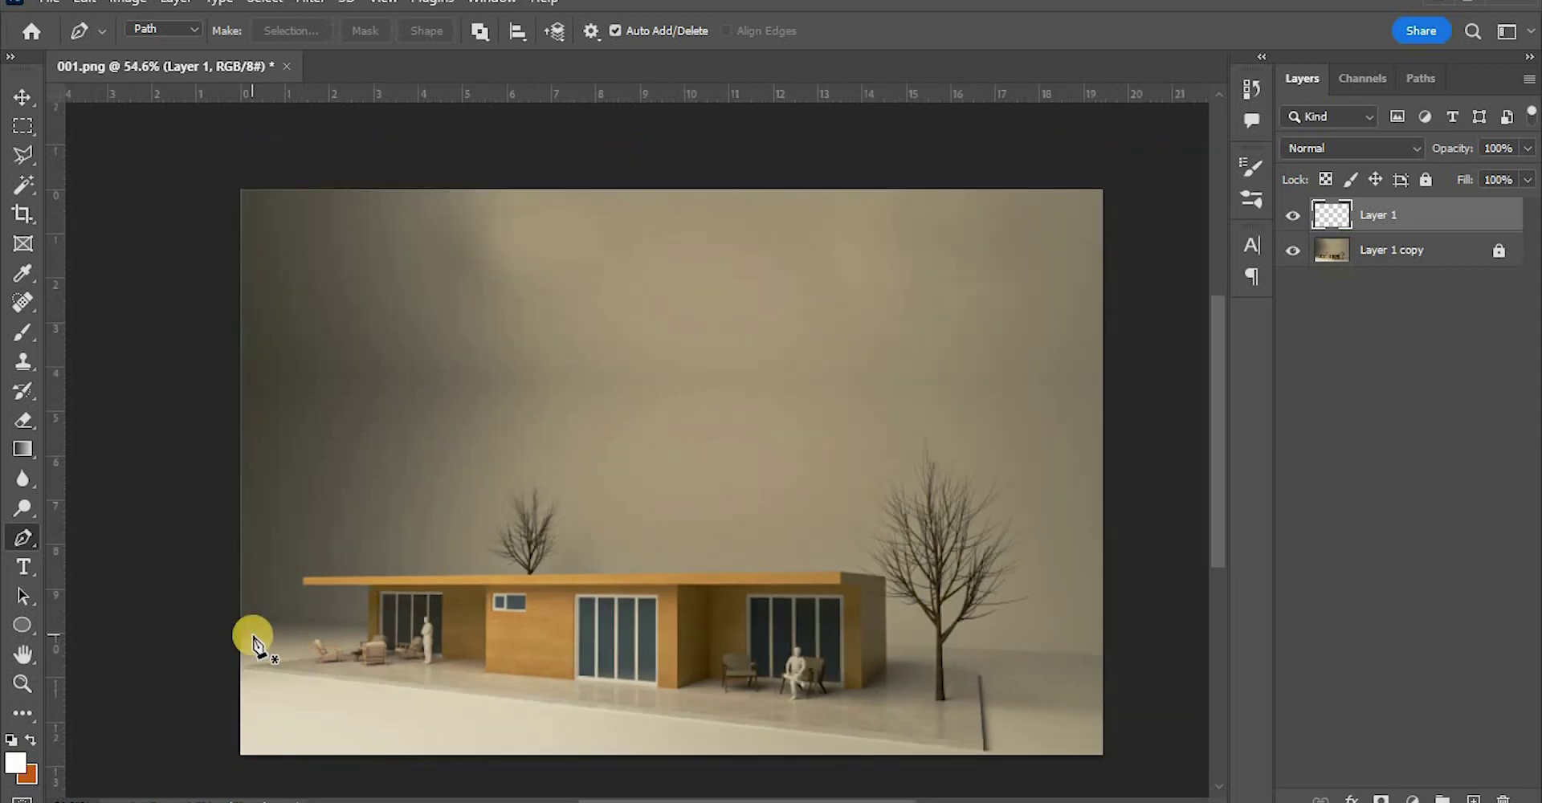
pyautogui.moveTo(1051, 665); pyautogui.dragTo(1174, 801)
pyautogui.keyDown('alt'); pyautogui.scroll(-7, 805, 588); pyautogui.keyUp('alt')
pyautogui.scroll(3, 345, 353)
pyautogui.keyDown('alt'); pyautogui.scroll(8, 360, 204); pyautogui.keyUp('alt')
pyautogui.rightClick(390, 226)
pyautogui.click(473, 411)
pyautogui.press('Return')
pyautogui.click(22, 126)
pyautogui.press('p')
pyautogui.rightClick(176, 388)
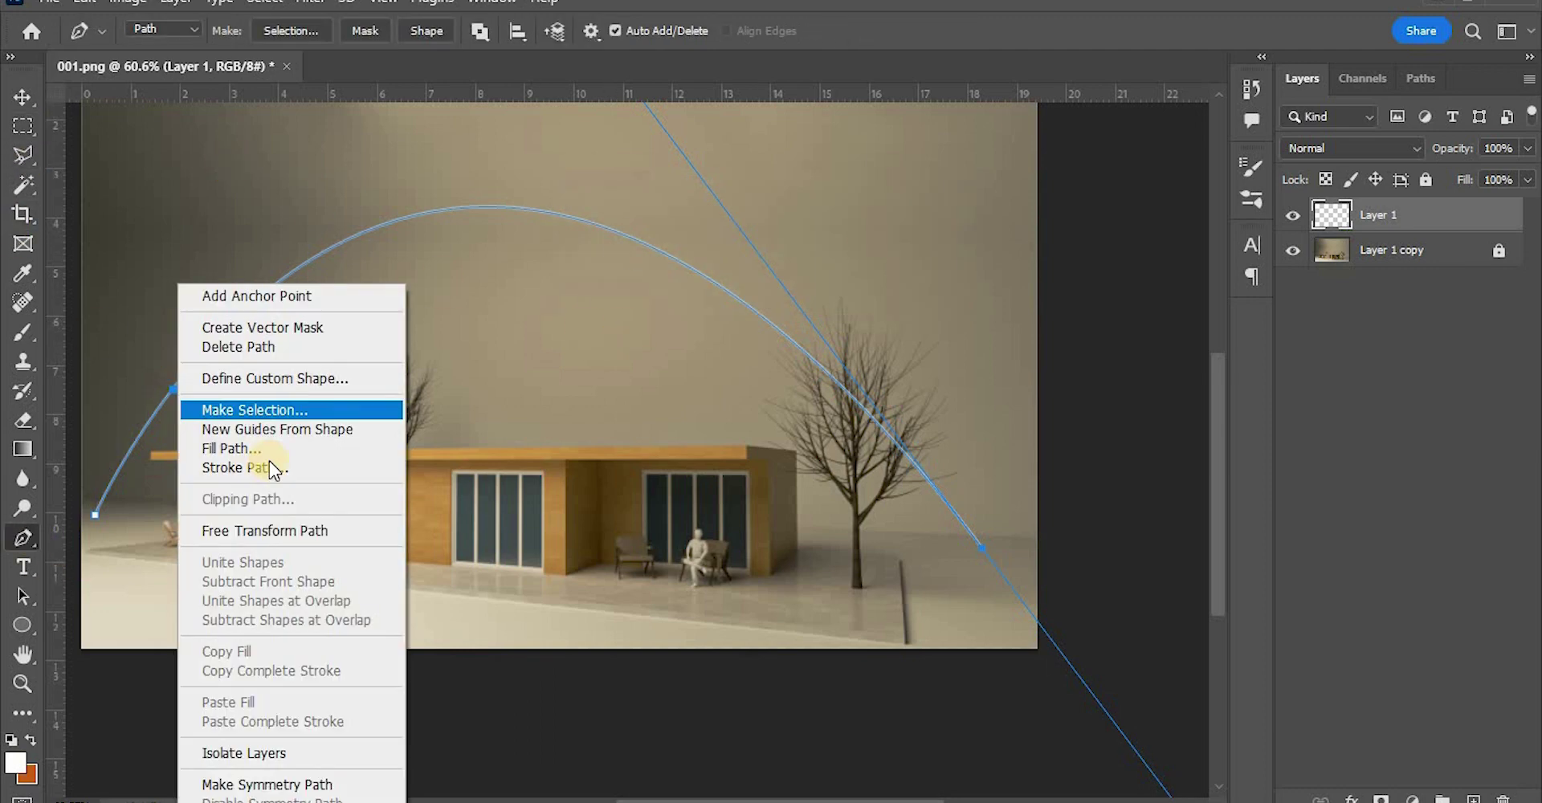
pyautogui.click(261, 350)
# Draw a short curved path from beside the arc down to the terrace furniture, stroke it with the white brush and delete the path
pyautogui.keyDown('alt'); pyautogui.scroll(-2, 831, 485); pyautogui.keyUp('alt')
pyautogui.keyDown('alt'); pyautogui.scroll(3, 213, 444); pyautogui.keyUp('alt')
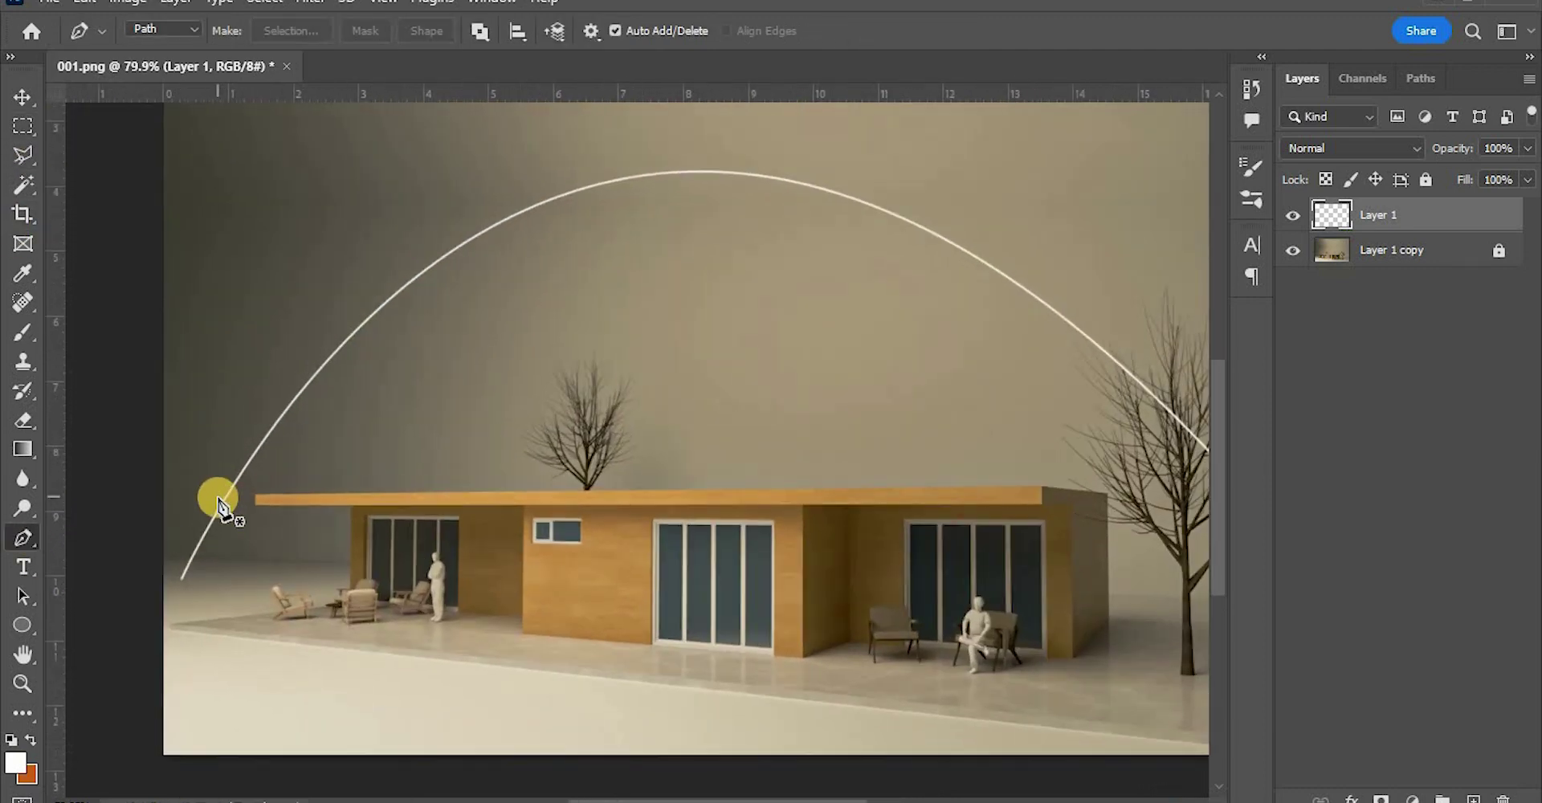
pyautogui.rightClick(238, 482)
pyautogui.click(299, 465)
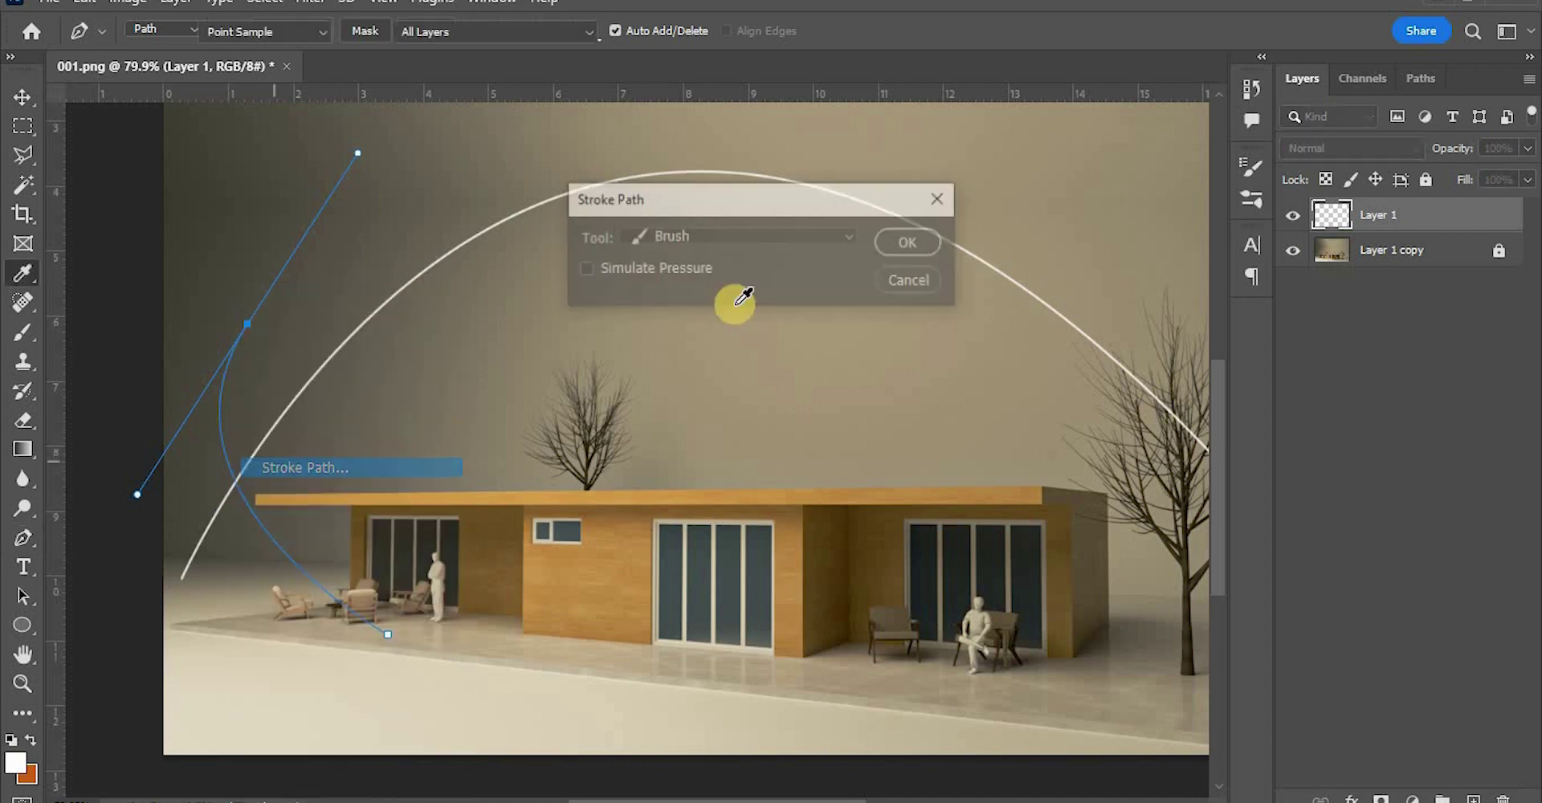
pyautogui.click(905, 241)
pyautogui.rightClick(239, 481)
pyautogui.click(313, 347)
pyautogui.keyDown('alt'); pyautogui.scroll(-2, 273, 502); pyautogui.keyUp('alt')
pyautogui.keyDown('alt'); pyautogui.scroll(3, 567, 522); pyautogui.keyUp('alt')
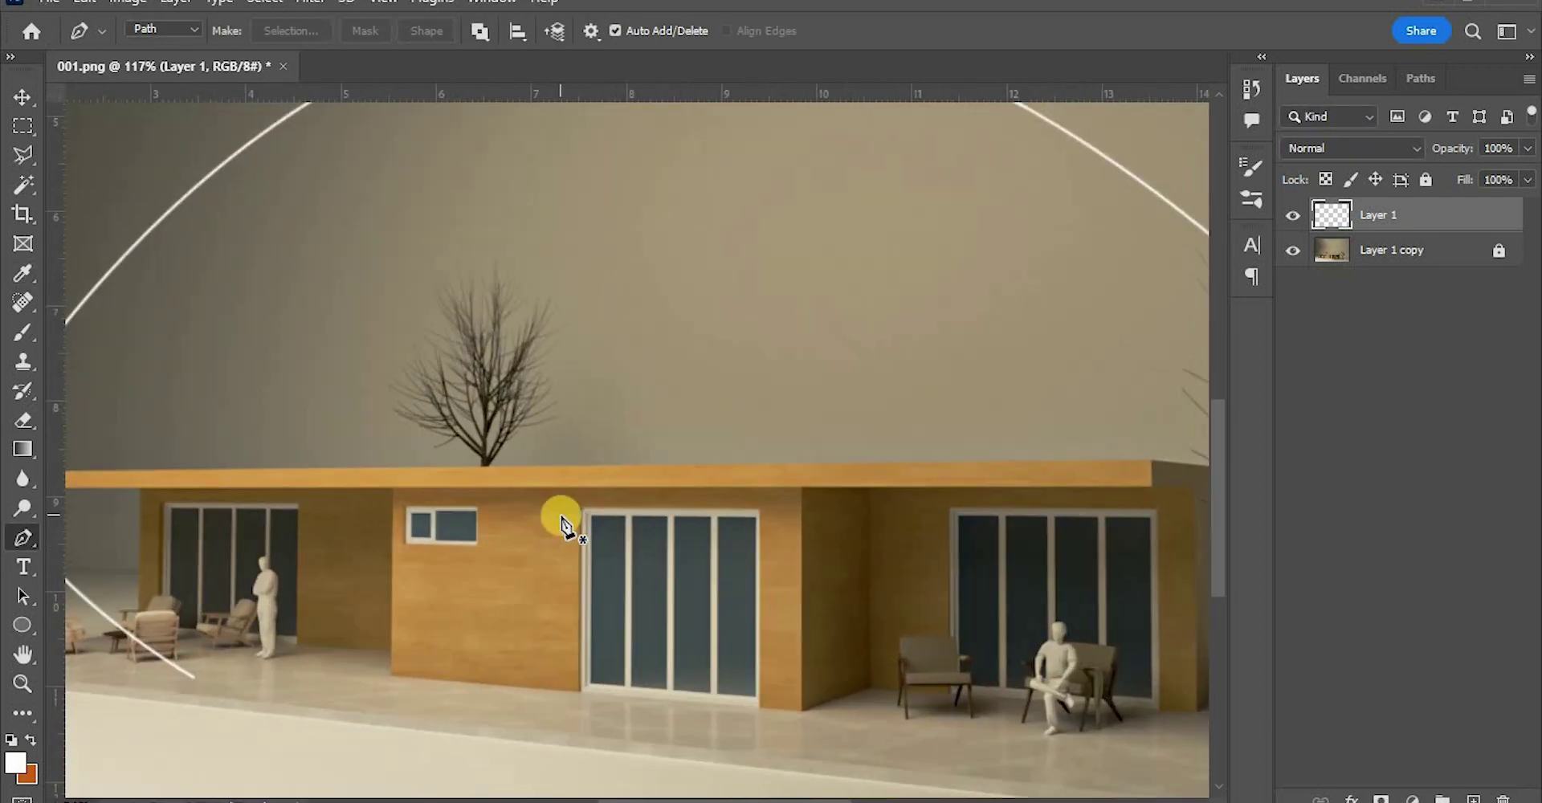
# Stroke a straight vertical pen path rising from the central glass doors above the roof with the white brush and delete the path
pyautogui.rightClick(635, 412)
pyautogui.click(687, 465)
pyautogui.click(905, 242)
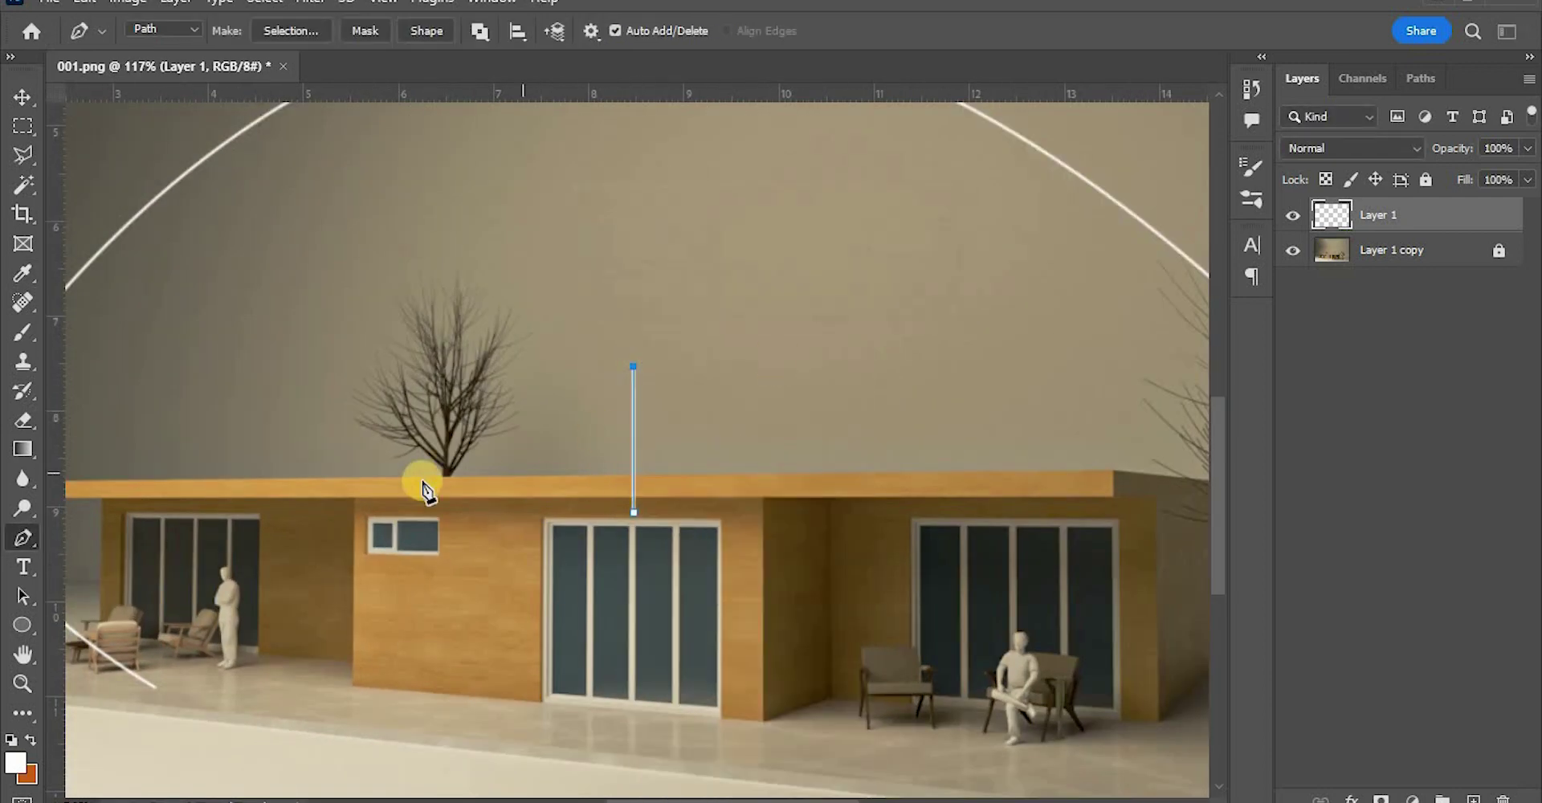
pyautogui.rightClick(632, 480)
pyautogui.click(689, 346)
# Draw a diagonal pen line from beside the small tree down to the central glass doors, stroke it white and delete the path
pyautogui.click(370, 444)
pyautogui.click(531, 522)
pyautogui.rightClick(532, 521)
pyautogui.click(600, 170)
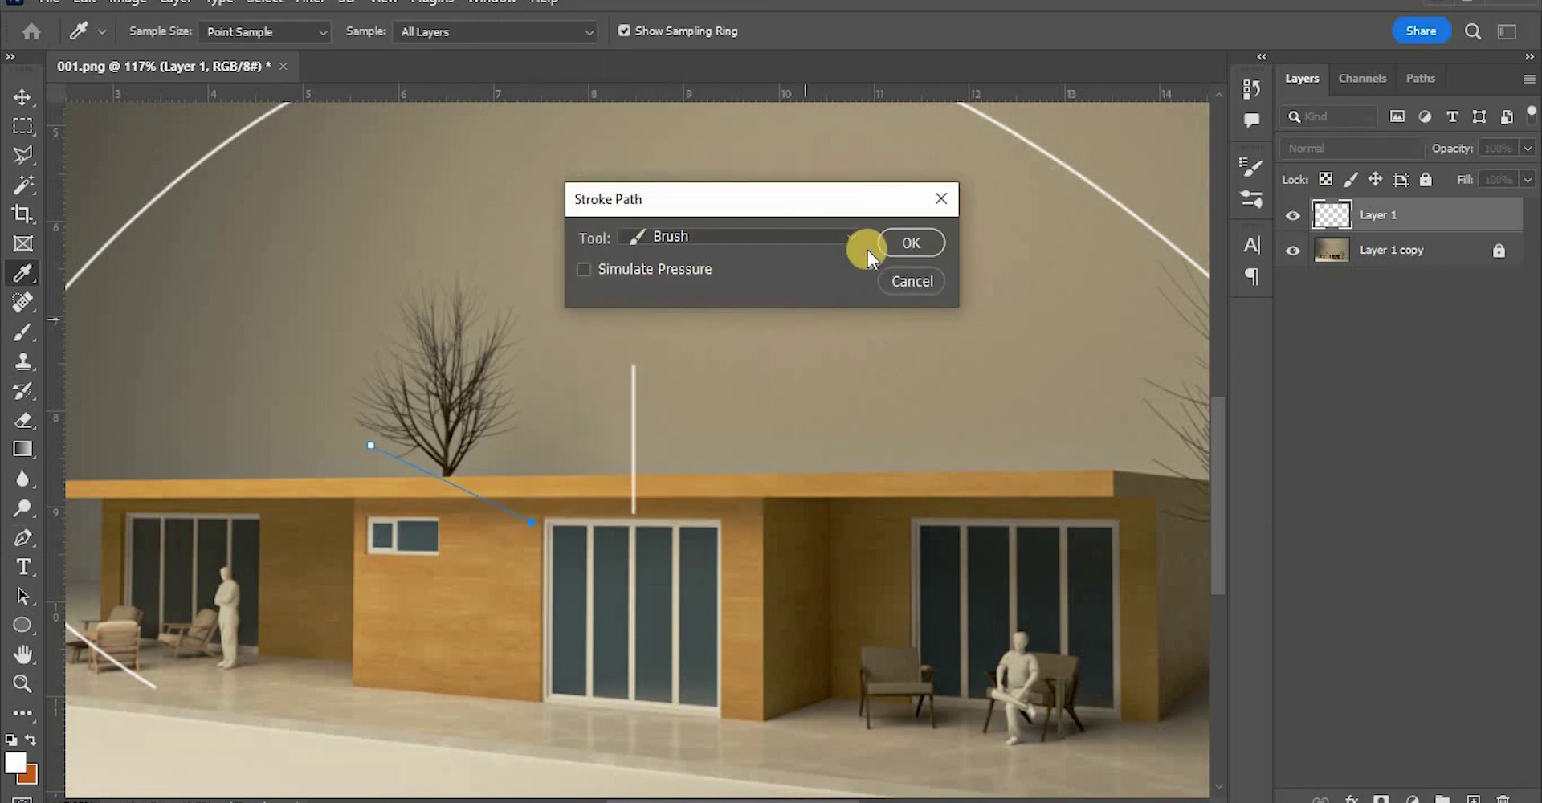
pyautogui.click(905, 241)
pyautogui.rightClick(493, 503)
pyautogui.click(551, 344)
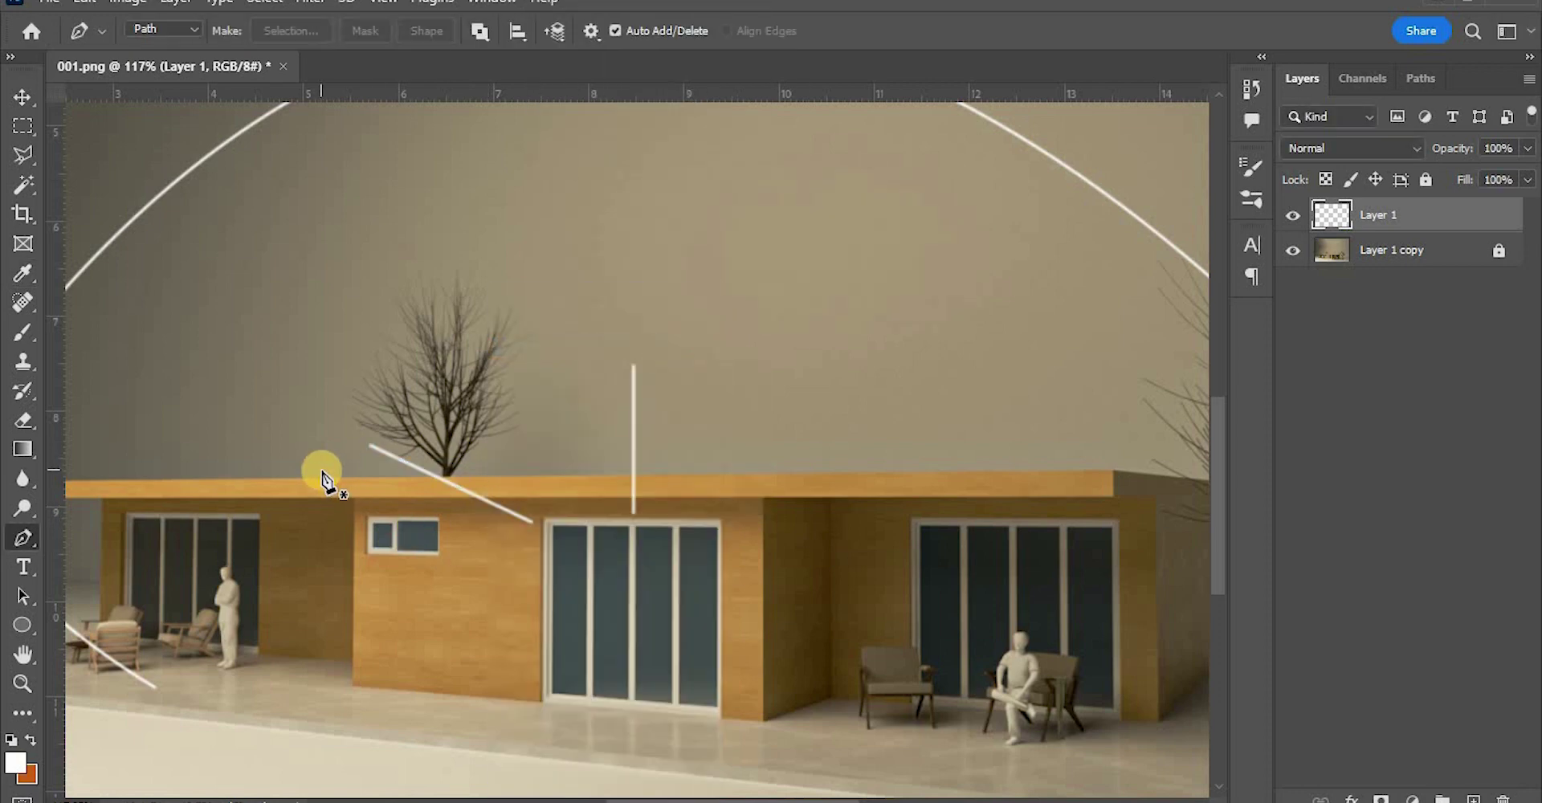
# Stroke a second diagonal path white, parallel to the first and crossing the small window, and delete the path
pyautogui.rightClick(495, 549)
pyautogui.click(566, 198)
pyautogui.click(904, 241)
pyautogui.rightClick(432, 527)
pyautogui.click(493, 54)
pyautogui.keyDown('alt'); pyautogui.scroll(-2, 282, 506); pyautogui.keyUp('alt')
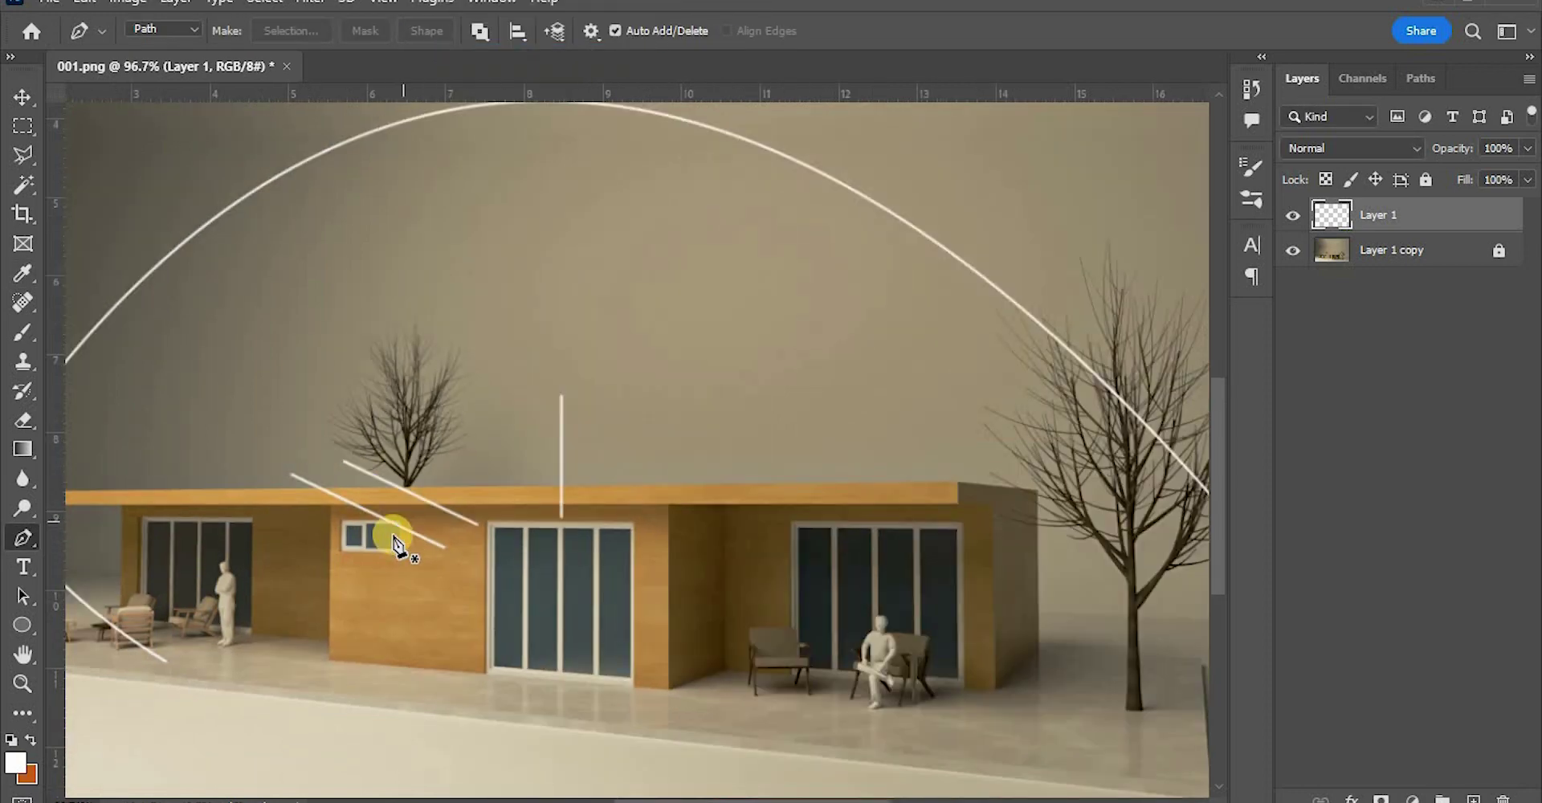
# Stroke a diagonal path white from above the roof down to the glass doors behind the seated figure, and delete the path
pyautogui.keyDown('alt'); pyautogui.scroll(1, 832, 537); pyautogui.keyUp('alt')
pyautogui.rightClick(819, 512)
pyautogui.click(905, 468)
pyautogui.press('Return')
pyautogui.rightClick(813, 506)
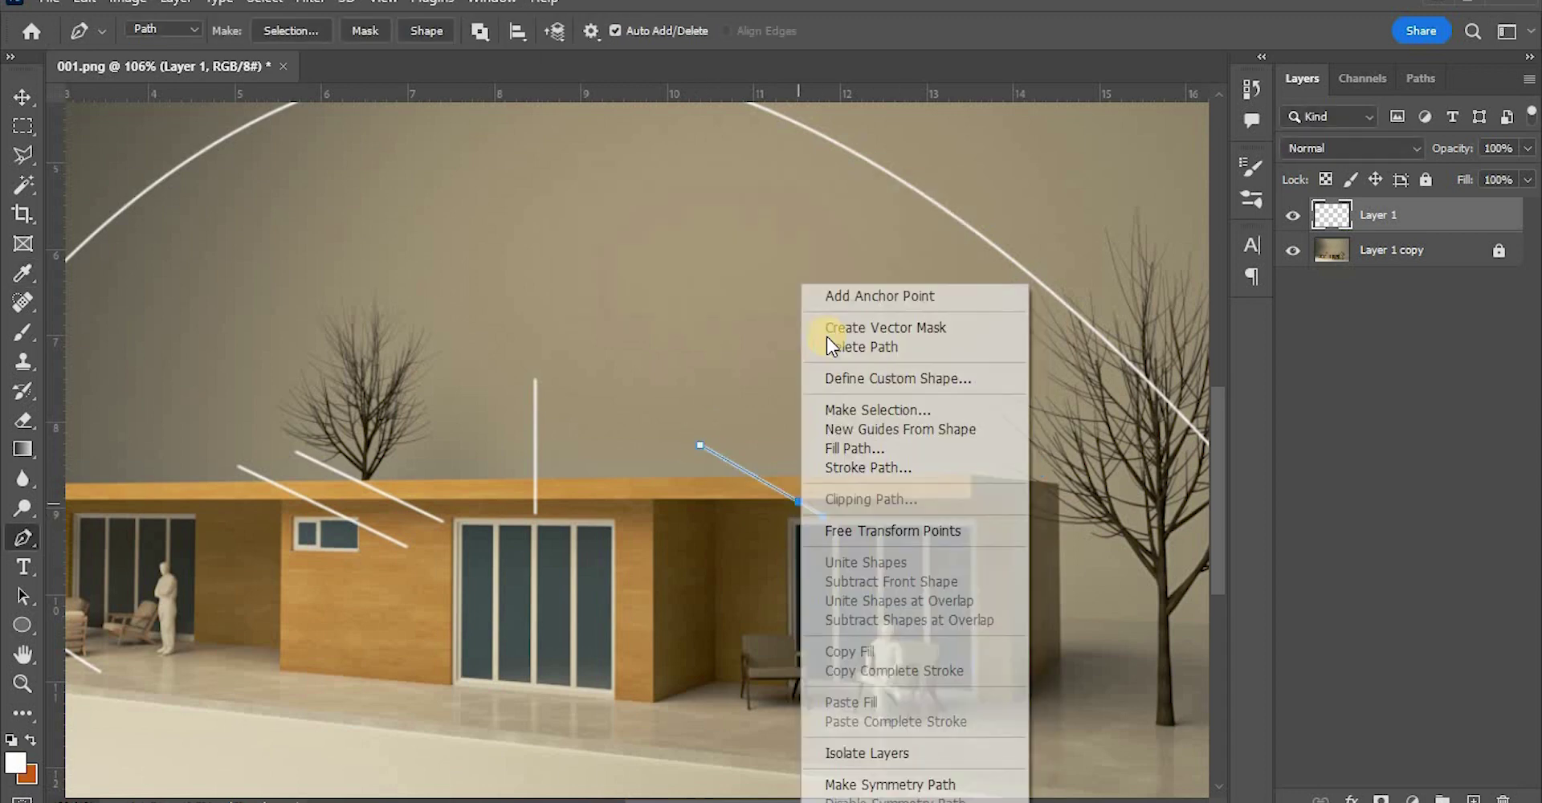
pyautogui.click(839, 345)
pyautogui.keyDown('alt'); pyautogui.scroll(-2, 722, 437); pyautogui.keyUp('alt')
pyautogui.keyDown('alt'); pyautogui.scroll(1, 474, 546); pyautogui.keyUp('alt')
# Draw a short curved path from the terrace below the central glass doors onto the ground, stroke it white and delete the path
pyautogui.click(474, 590)
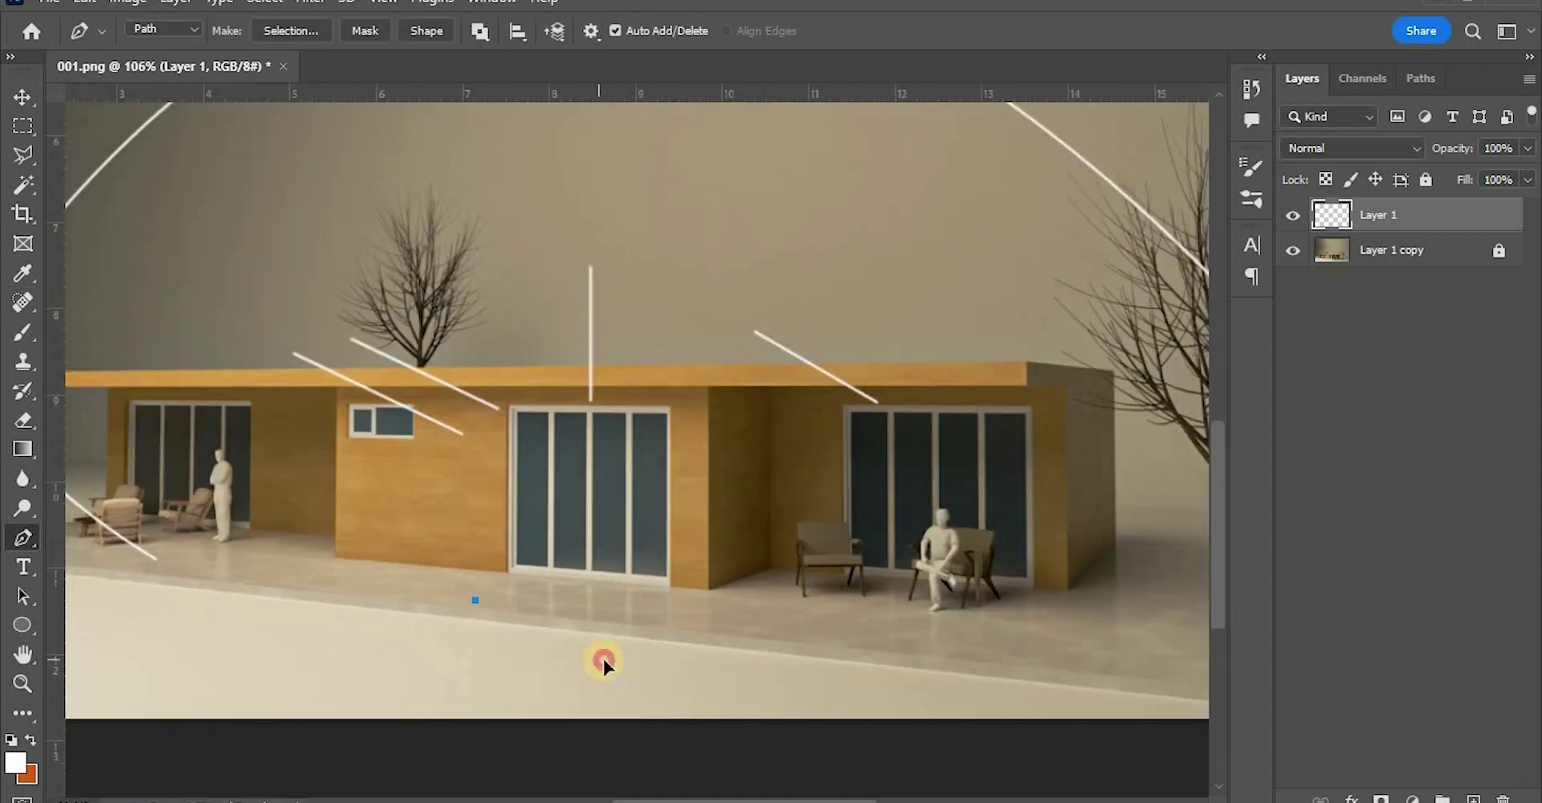
pyautogui.rightClick(566, 663)
pyautogui.click(630, 312)
pyautogui.press('Return')
pyautogui.rightClick(574, 666)
pyautogui.click(604, 190)
# Draw a curved path from the seated figure's feet sweeping up beyond the large tree, stroke it white and delete the path
pyautogui.keyDown('alt'); pyautogui.scroll(-3, 594, 265); pyautogui.keyUp('alt')
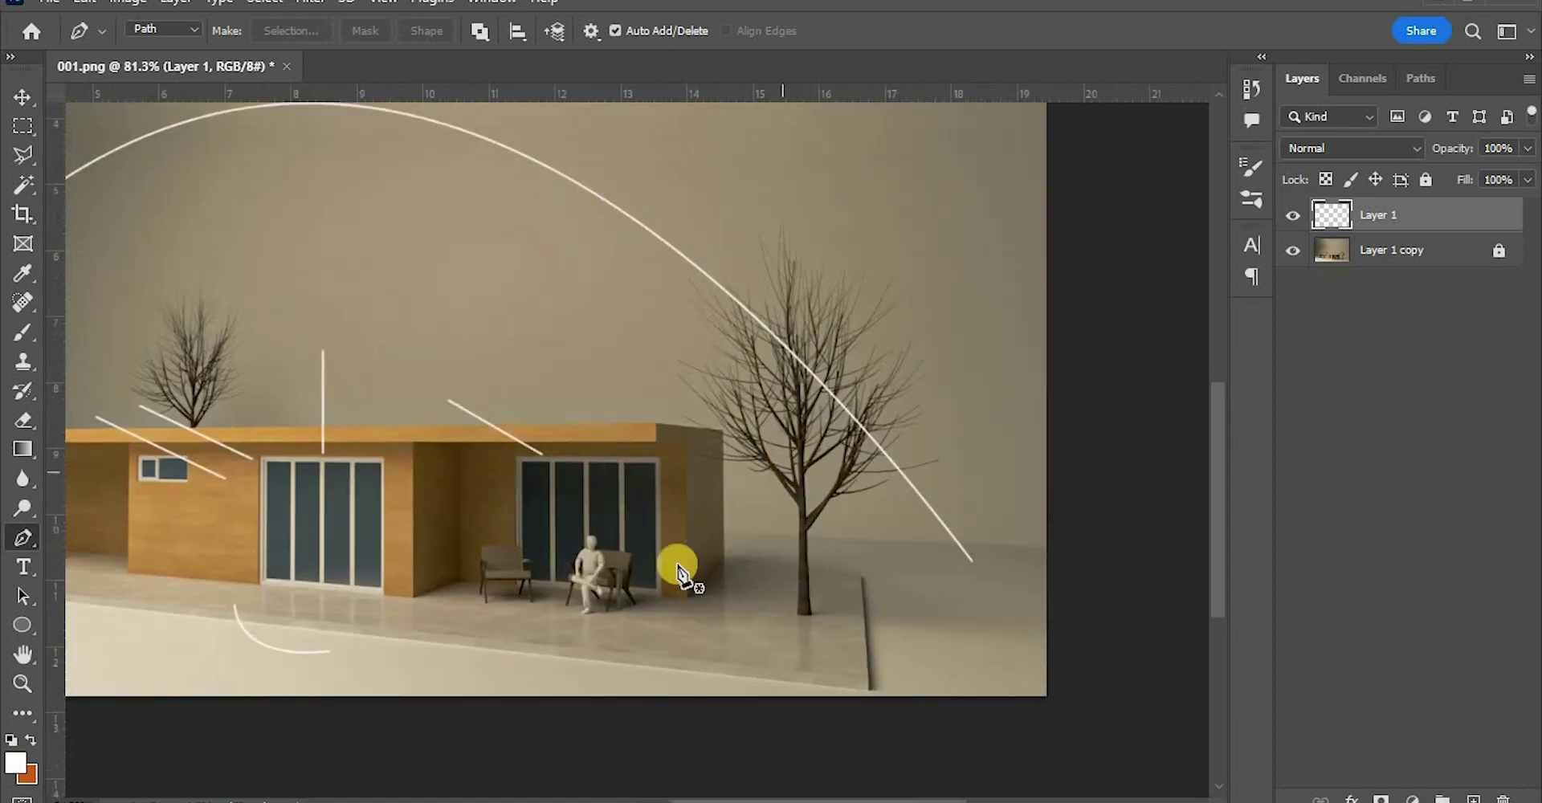
pyautogui.scroll(2, 642, 598)
pyautogui.click(562, 664)
pyautogui.moveTo(758, 137); pyautogui.dragTo(785, 103)
pyautogui.rightClick(901, 462)
pyautogui.click(967, 461)
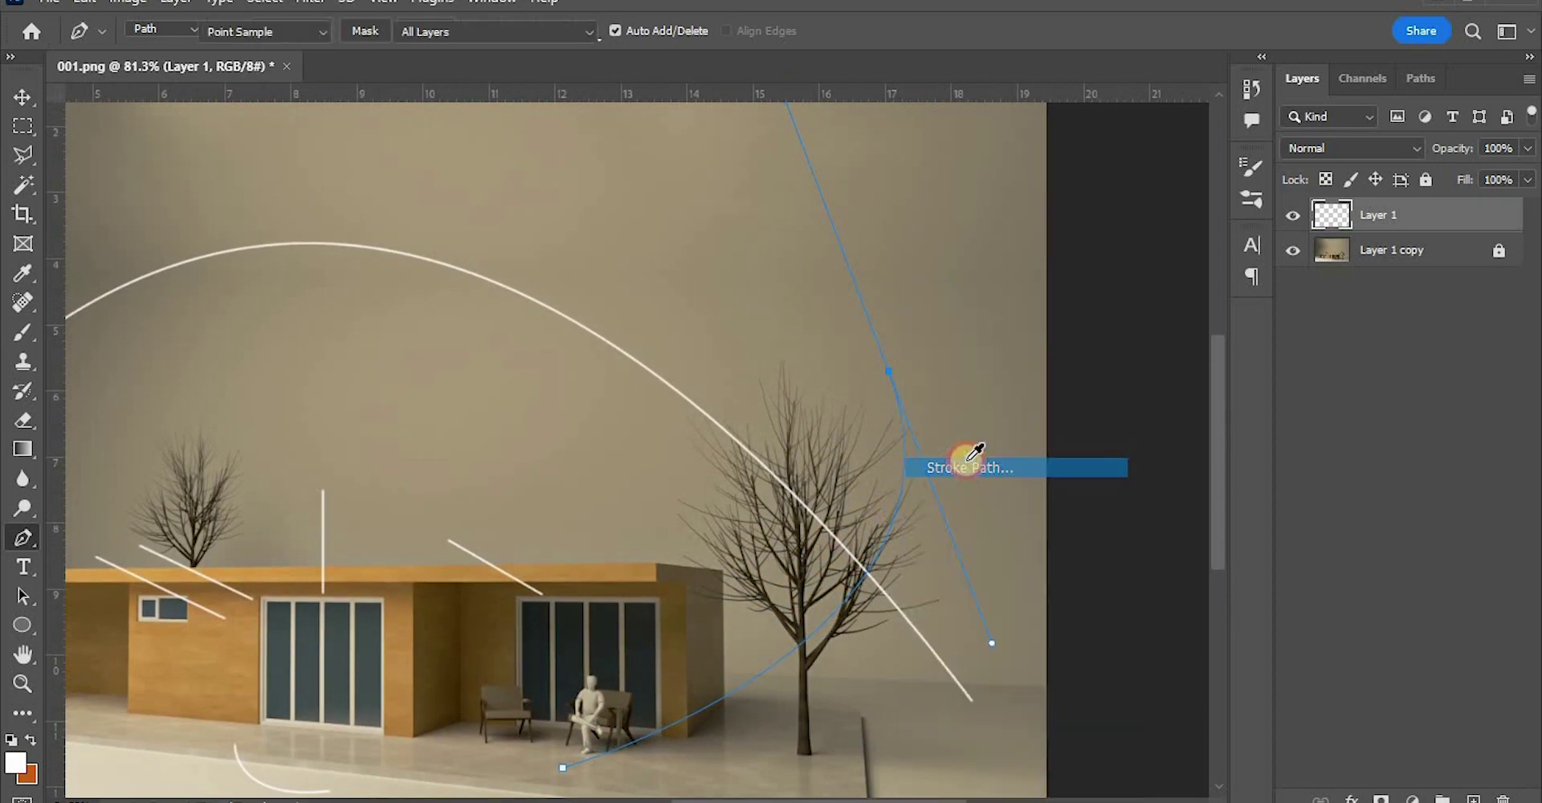
pyautogui.press('Return')
pyautogui.rightClick(891, 524)
pyautogui.click(941, 49)
# Add a new layer, trace the central glass doors' frame with a closed path, stroke it white and delete the path
pyautogui.keyDown('alt'); pyautogui.scroll(-2, 881, 318); pyautogui.keyUp('alt')
pyautogui.keyDown('alt'); pyautogui.scroll(7, 358, 636); pyautogui.keyUp('alt')
pyautogui.click(1472, 800)
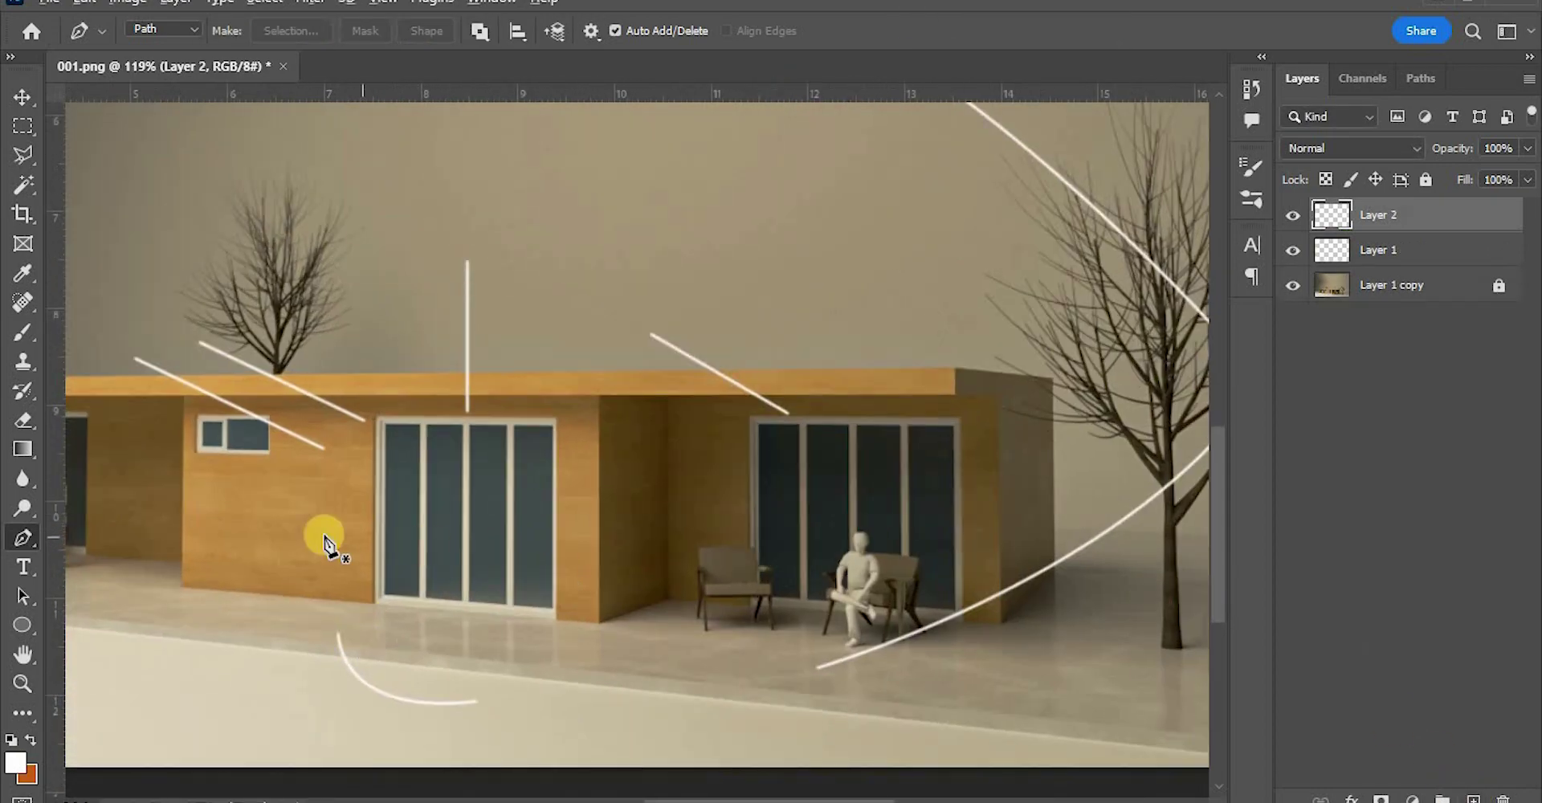
pyautogui.keyDown('alt'); pyautogui.scroll(8, 338, 536); pyautogui.keyUp('alt')
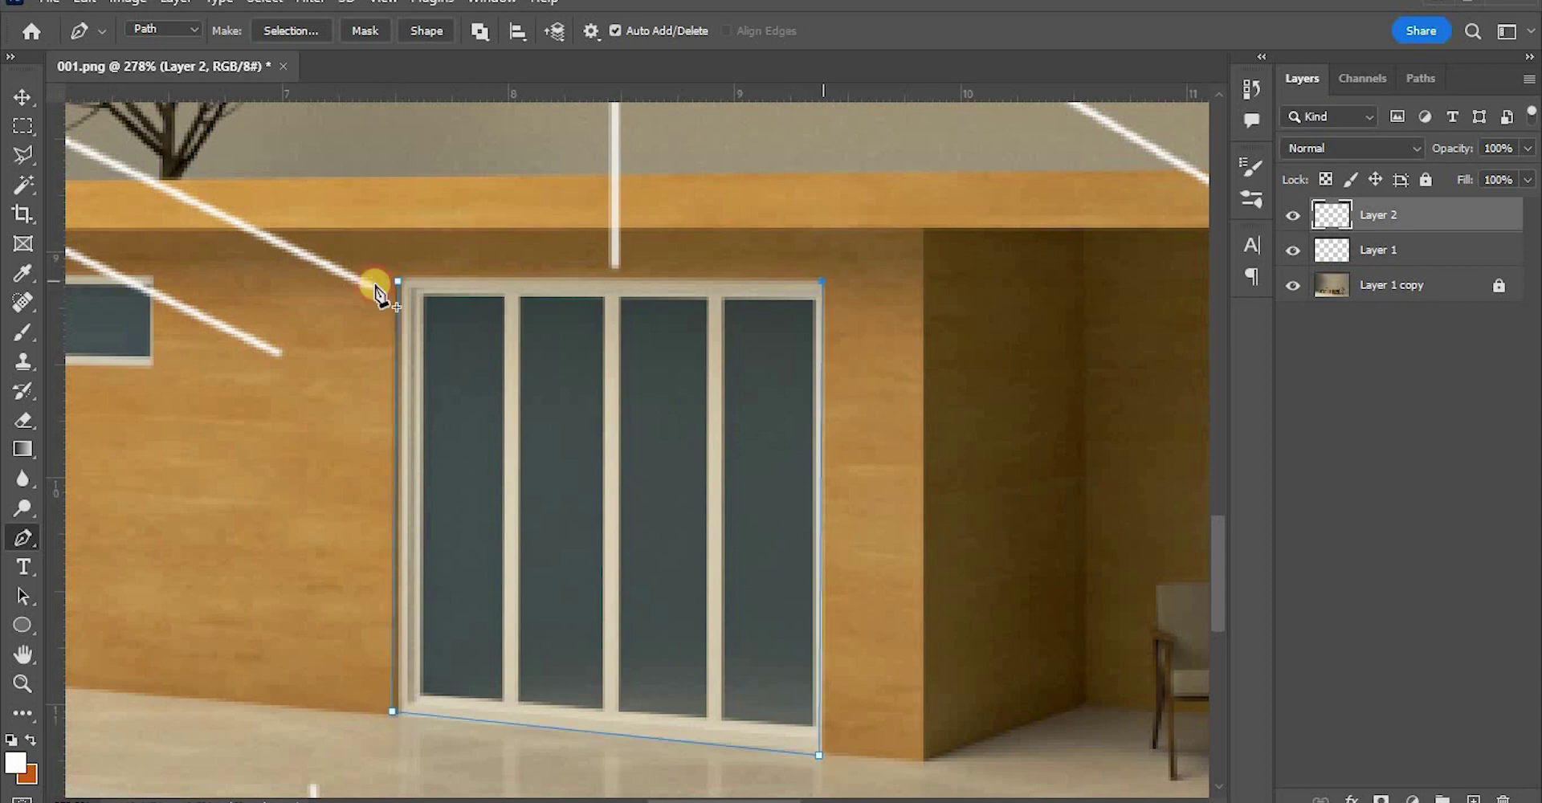
pyautogui.rightClick(398, 282)
pyautogui.click(462, 466)
pyautogui.click(899, 246)
pyautogui.rightClick(440, 282)
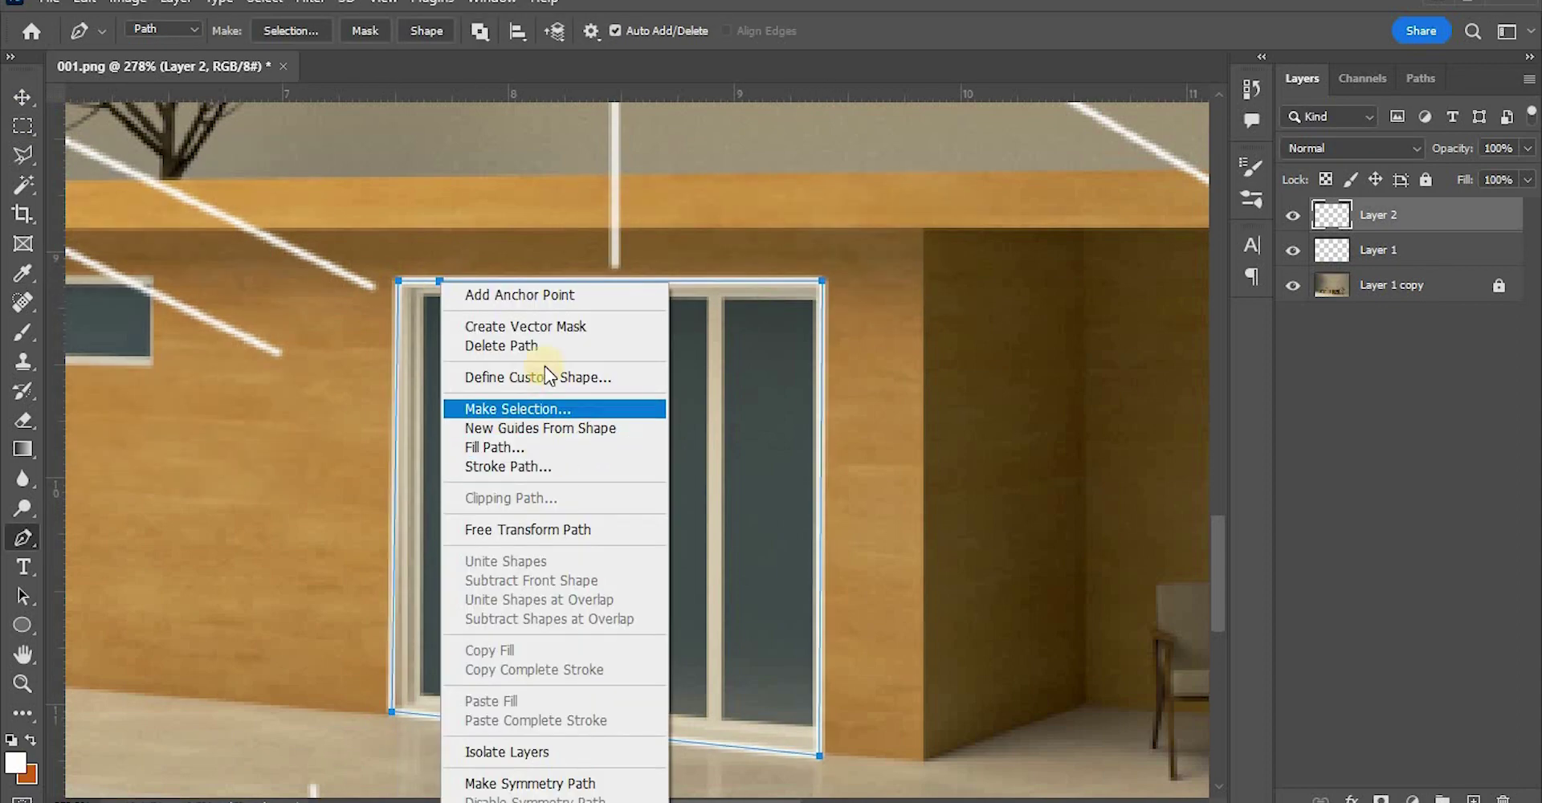
pyautogui.click(530, 346)
# On another new layer, draw a small arrow-shaped path on the terrace below the standing figure, stroke it white and delete the path
pyautogui.keyDown('alt'); pyautogui.scroll(-3, 569, 392); pyautogui.keyUp('alt')
pyautogui.keyDown('alt'); pyautogui.scroll(-5, 569, 386); pyautogui.keyUp('alt')
pyautogui.keyDown('alt'); pyautogui.scroll(5, 418, 384); pyautogui.keyUp('alt')
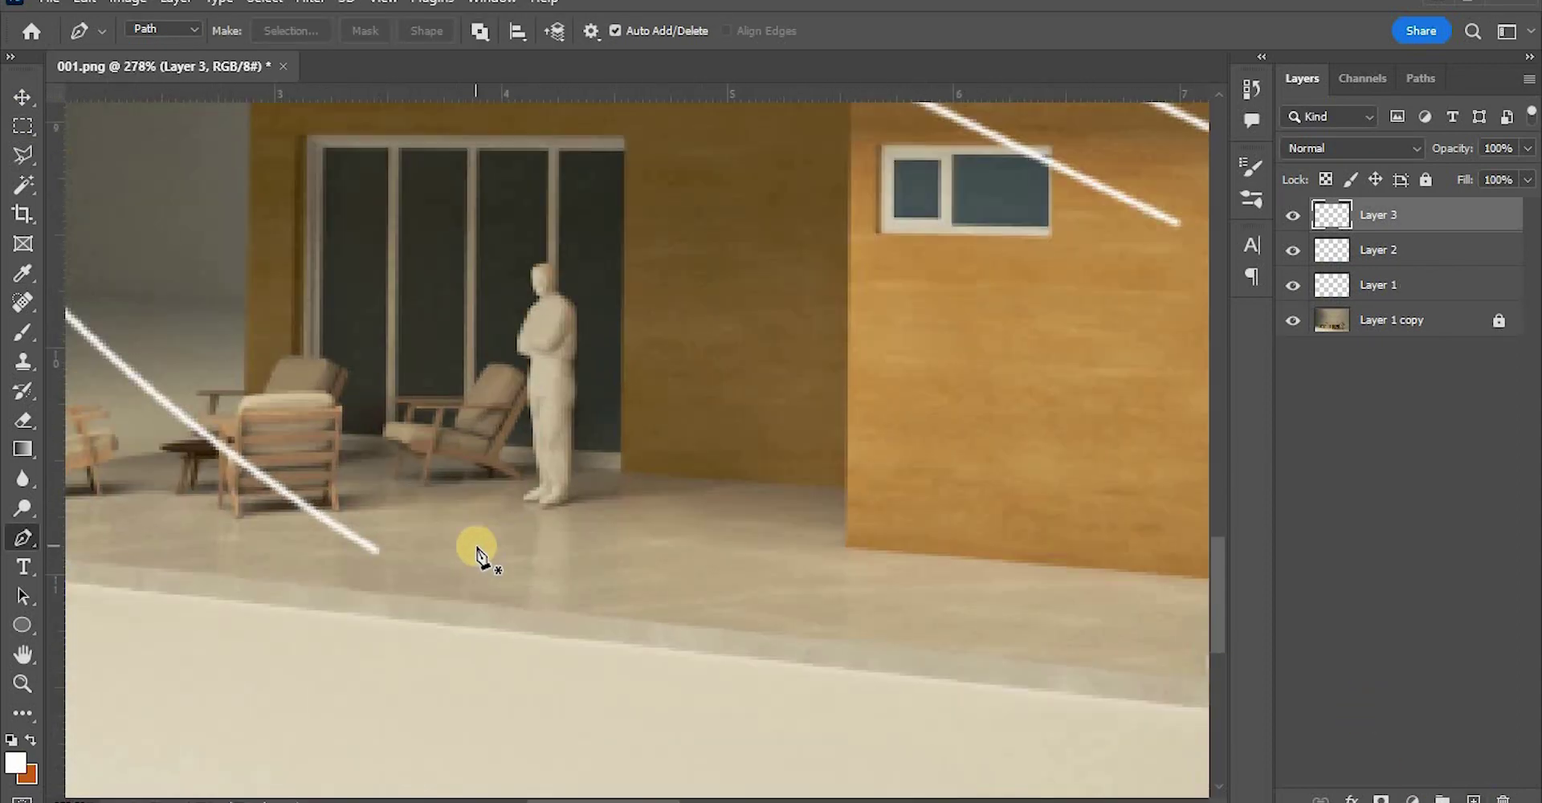
pyautogui.keyDown('alt'); pyautogui.scroll(2, 476, 554); pyautogui.keyUp('alt')
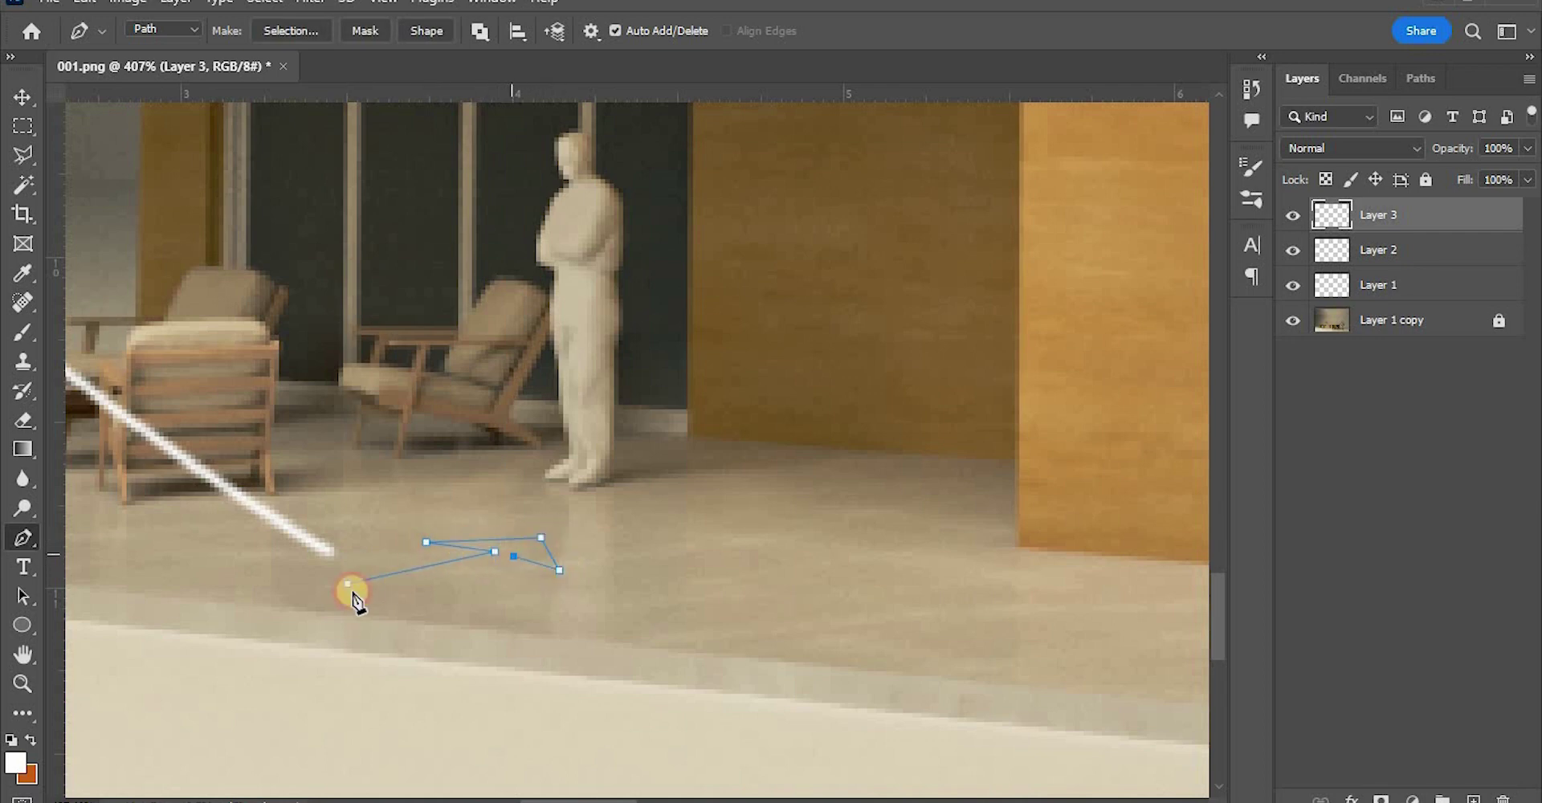
pyautogui.rightClick(372, 594)
pyautogui.click(526, 244)
pyautogui.click(749, 338)
pyautogui.keyDown('alt'); pyautogui.scroll(-2, 490, 585); pyautogui.keyUp('alt')
pyautogui.rightClick(486, 584)
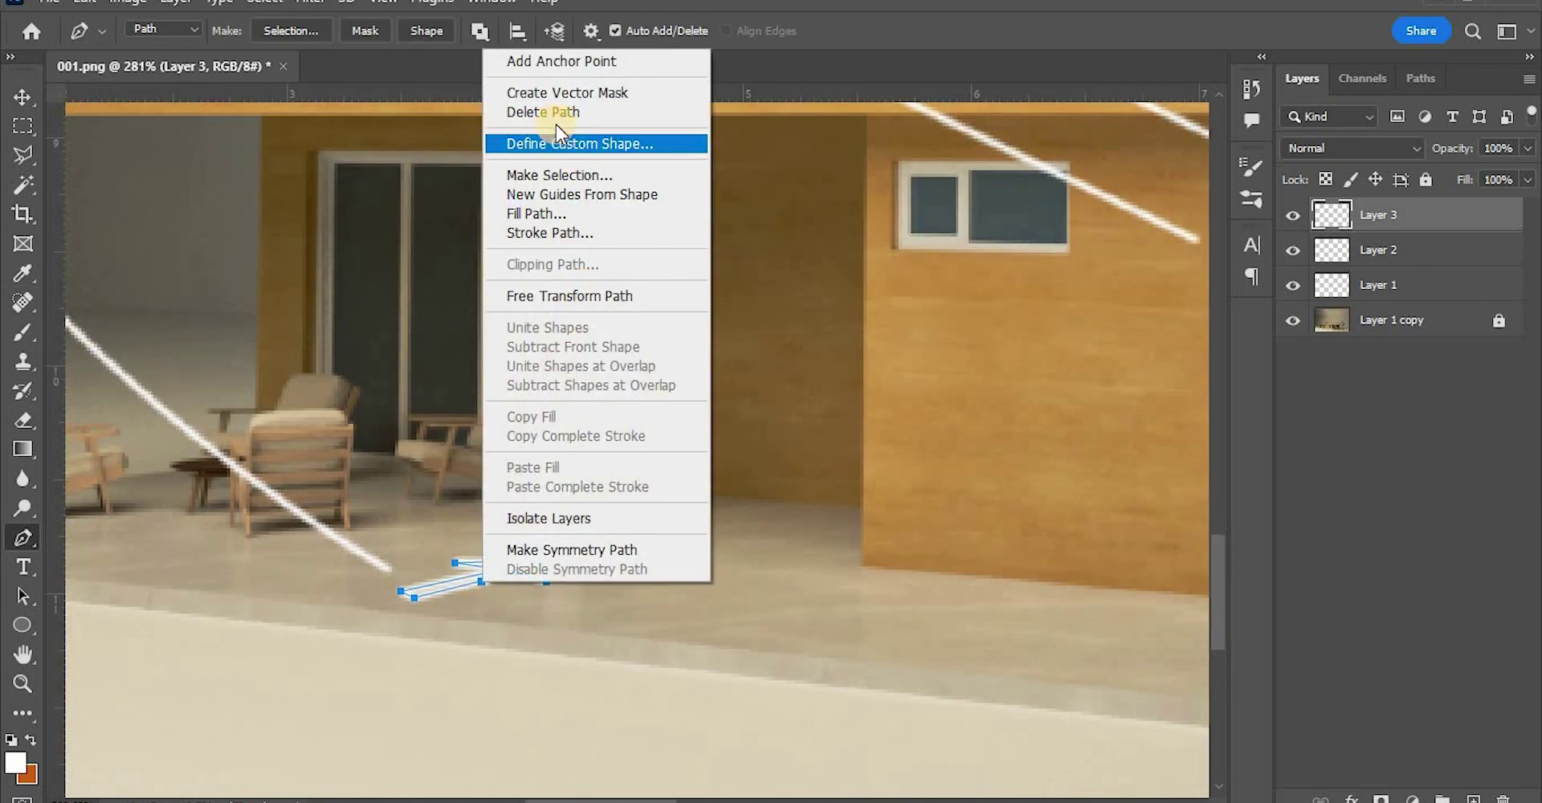
pyautogui.click(553, 112)
# Switch to Layer 1 and brush a short white end cap across the large arc's end beside the terrace furniture
pyautogui.keyDown('alt'); pyautogui.scroll(-4, 446, 645); pyautogui.keyUp('alt')
pyautogui.keyDown('alt'); pyautogui.scroll(-3, 448, 654); pyautogui.keyUp('alt')
pyautogui.press('s')
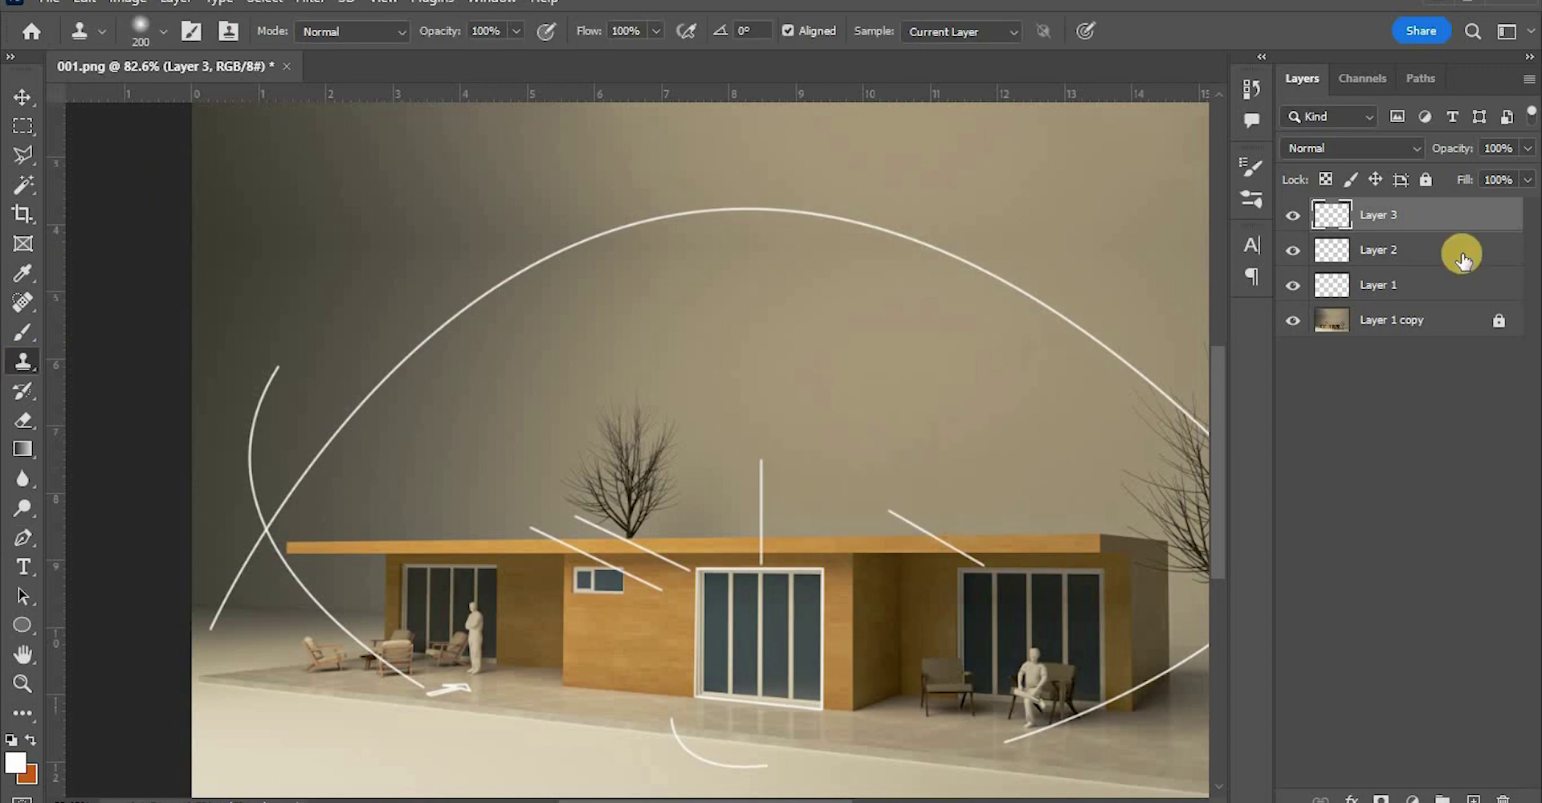
pyautogui.click(1305, 289)
pyautogui.click(23, 332)
pyautogui.keyDown('alt'); pyautogui.scroll(4, 110, 653); pyautogui.keyUp('alt')
pyautogui.keyDown('alt'); pyautogui.scroll(2, 161, 630); pyautogui.keyUp('alt')
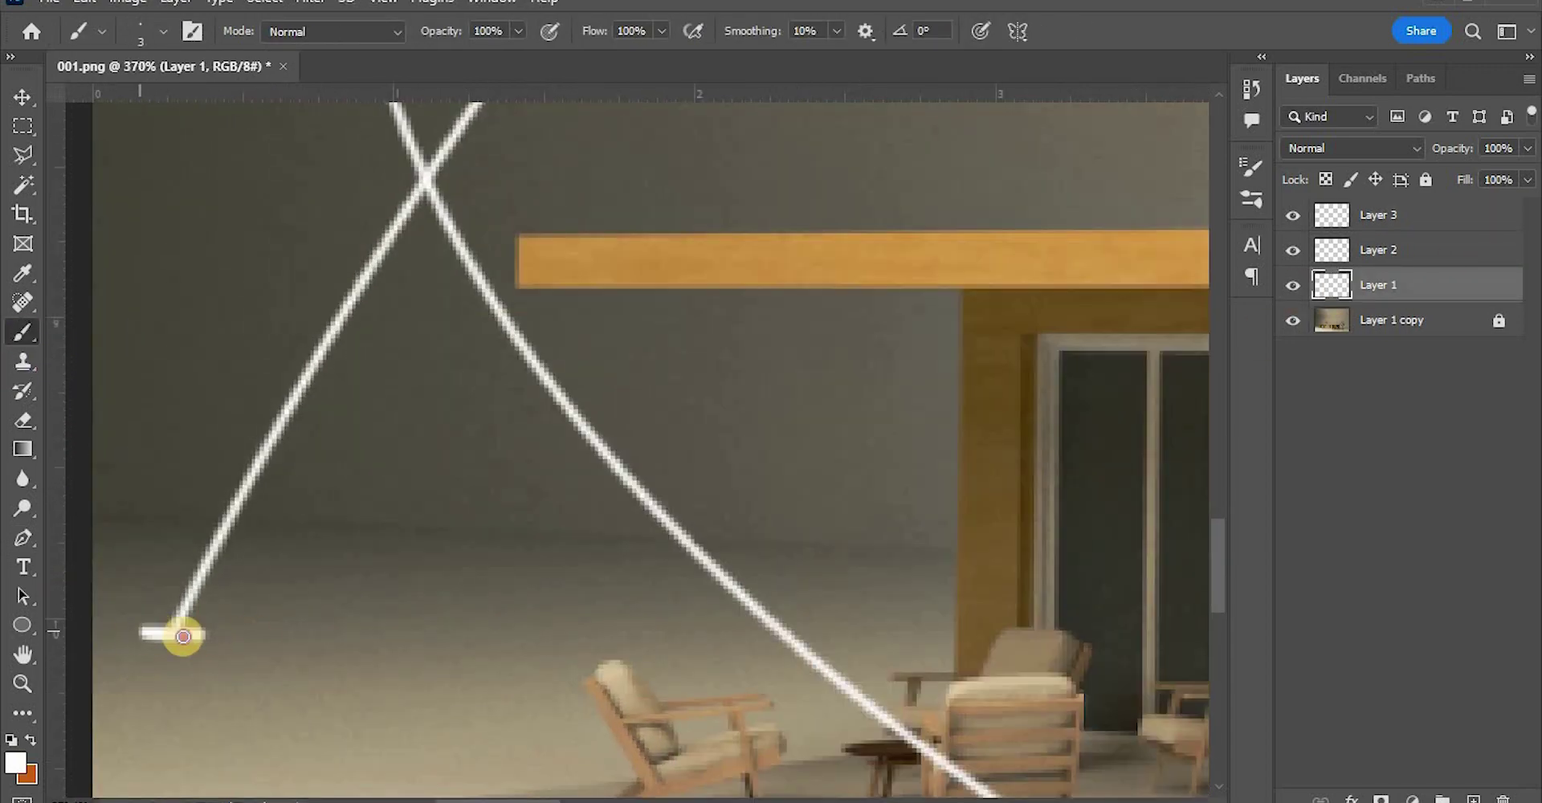
pyautogui.keyDown('alt'); pyautogui.scroll(-5, 871, 688); pyautogui.keyUp('alt')
# Brush white arrowheads on the vertical line's upper end and on the diagonal line ending at the doors behind the seated figure
pyautogui.keyDown('alt'); pyautogui.scroll(4, 1050, 534); pyautogui.keyUp('alt')
pyautogui.keyDown('alt'); pyautogui.scroll(-4, 1049, 534); pyautogui.keyUp('alt')
pyautogui.keyDown('alt'); pyautogui.scroll(7, 581, 399); pyautogui.keyUp('alt')
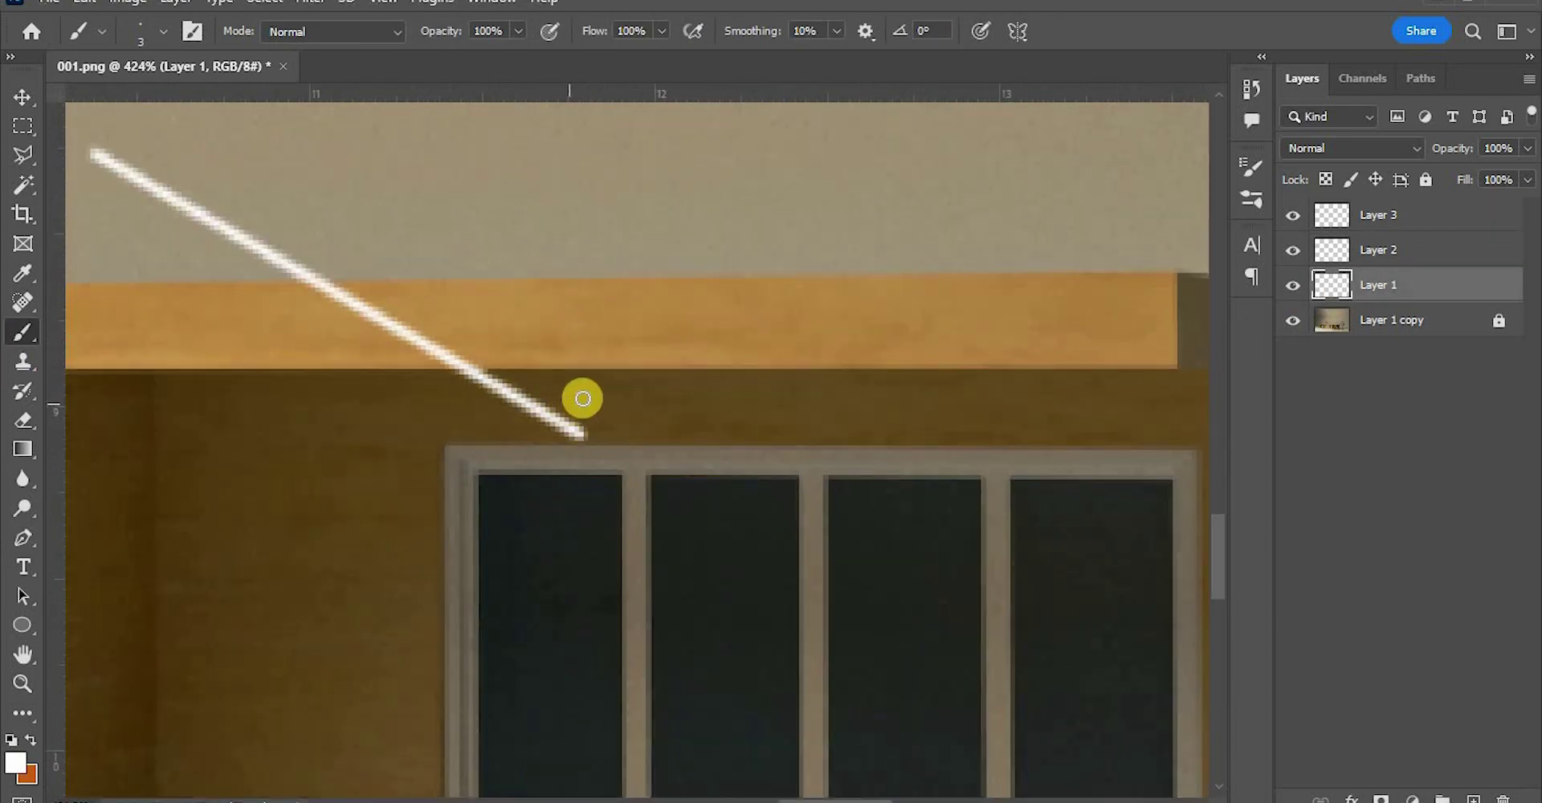
pyautogui.keyDown('alt'); pyautogui.scroll(-4, 576, 371); pyautogui.keyUp('alt')
pyautogui.keyDown('alt'); pyautogui.scroll(3, 860, 503); pyautogui.keyUp('alt')
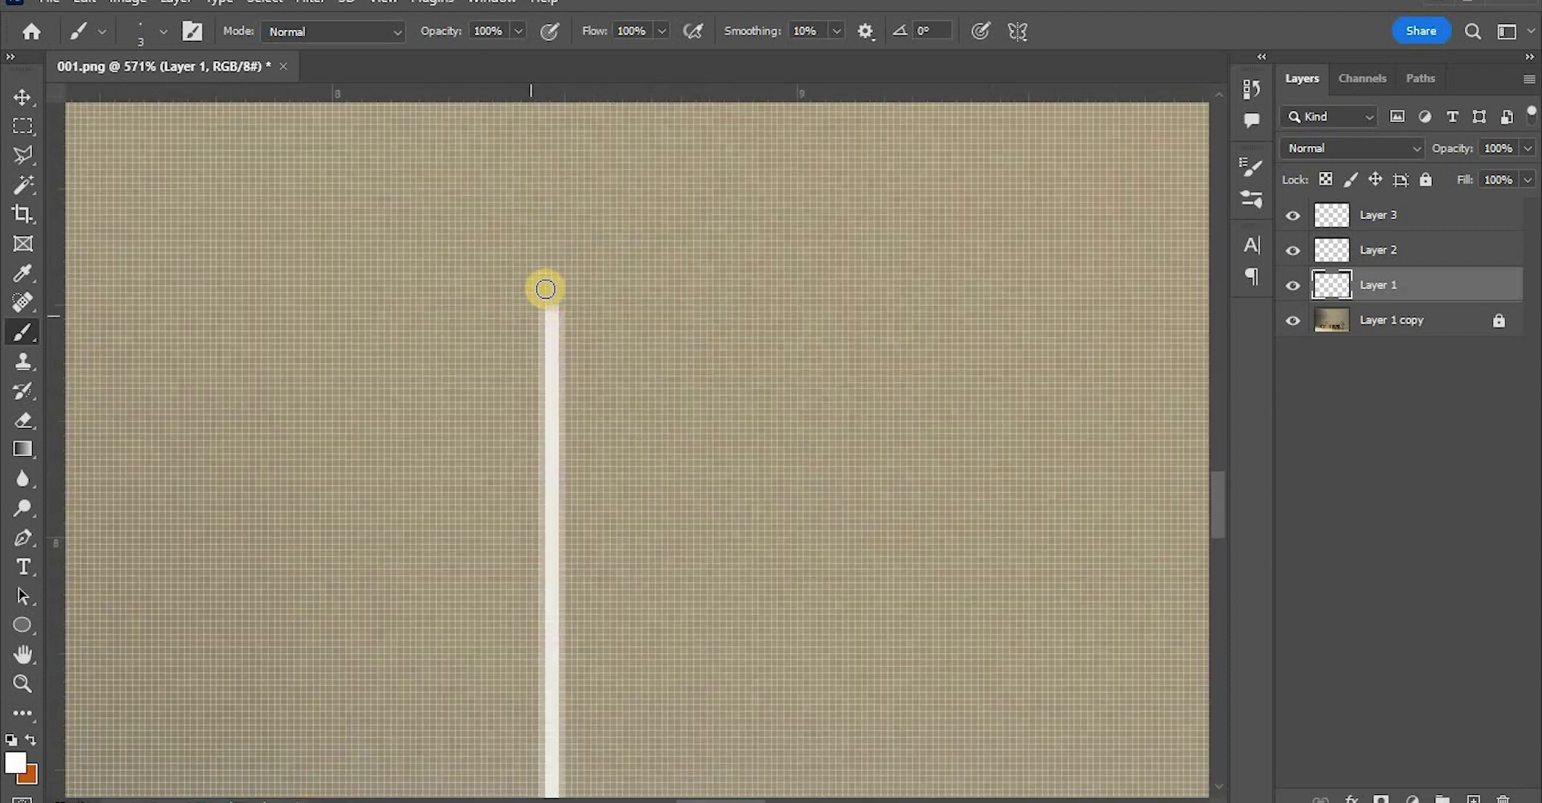
pyautogui.keyDown('alt'); pyautogui.scroll(-4, 700, 289); pyautogui.keyUp('alt')
# Brush filled triangular white arrowheads onto the lower ends of the two parallel diagonal lines near the central glass doors
pyautogui.keyDown('alt'); pyautogui.scroll(4, 652, 438); pyautogui.keyUp('alt')
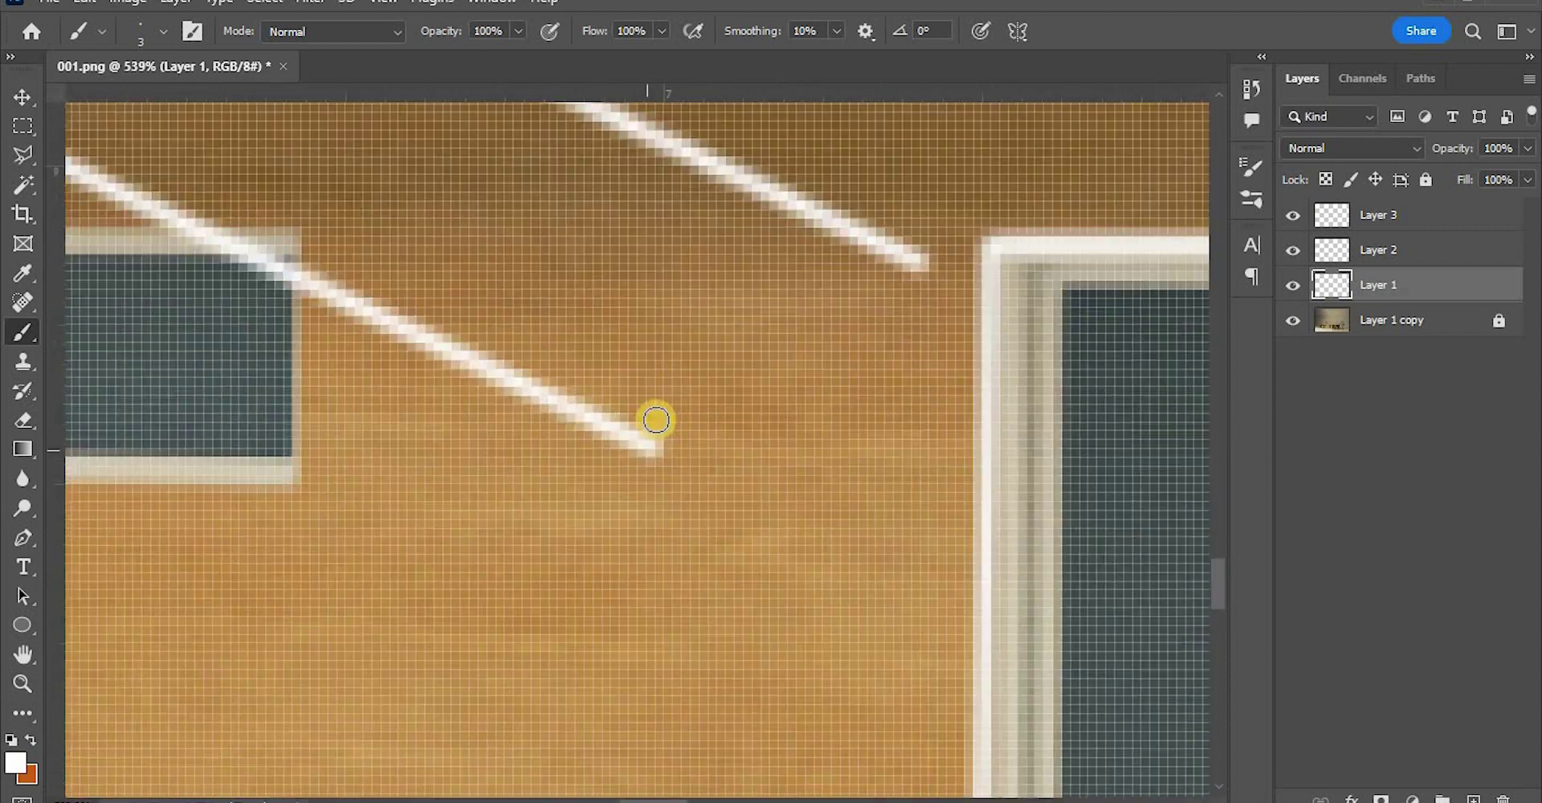
pyautogui.keyDown('shift'); pyautogui.click(714, 481); pyautogui.keyUp('shift')
pyautogui.keyDown('shift'); pyautogui.click(596, 495); pyautogui.keyUp('shift')
pyautogui.keyDown('shift'); pyautogui.click(660, 373); pyautogui.keyUp('shift')
pyautogui.moveTo(635, 443); pyautogui.dragTo(663, 417)
pyautogui.click(955, 210)
pyautogui.keyDown('shift'); pyautogui.click(903, 298); pyautogui.keyUp('shift')
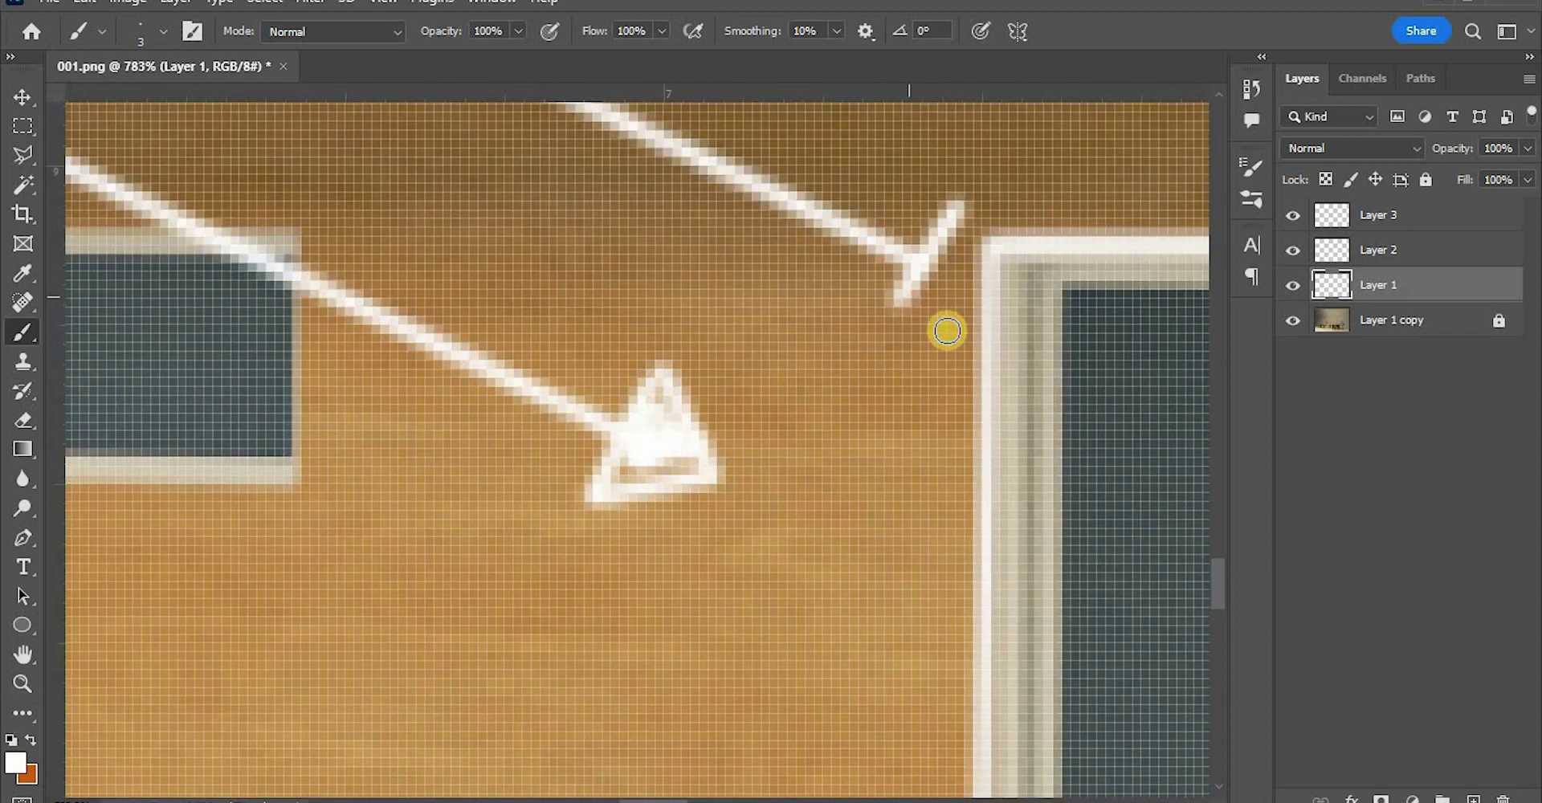
pyautogui.moveTo(941, 268); pyautogui.dragTo(947, 285)
# Brush short white caps across the upper ends of the curve crossing the arc and the curve beyond the large tree
pyautogui.keyDown('alt'); pyautogui.scroll(-4, 450, 374); pyautogui.keyUp('alt')
pyautogui.keyDown('alt'); pyautogui.scroll(-3, 809, 482); pyautogui.keyUp('alt')
pyautogui.keyDown('alt'); pyautogui.scroll(5, 218, 239); pyautogui.keyUp('alt')
pyautogui.click(222, 261)
pyautogui.keyDown('shift'); pyautogui.click(326, 306); pyautogui.keyUp('shift')
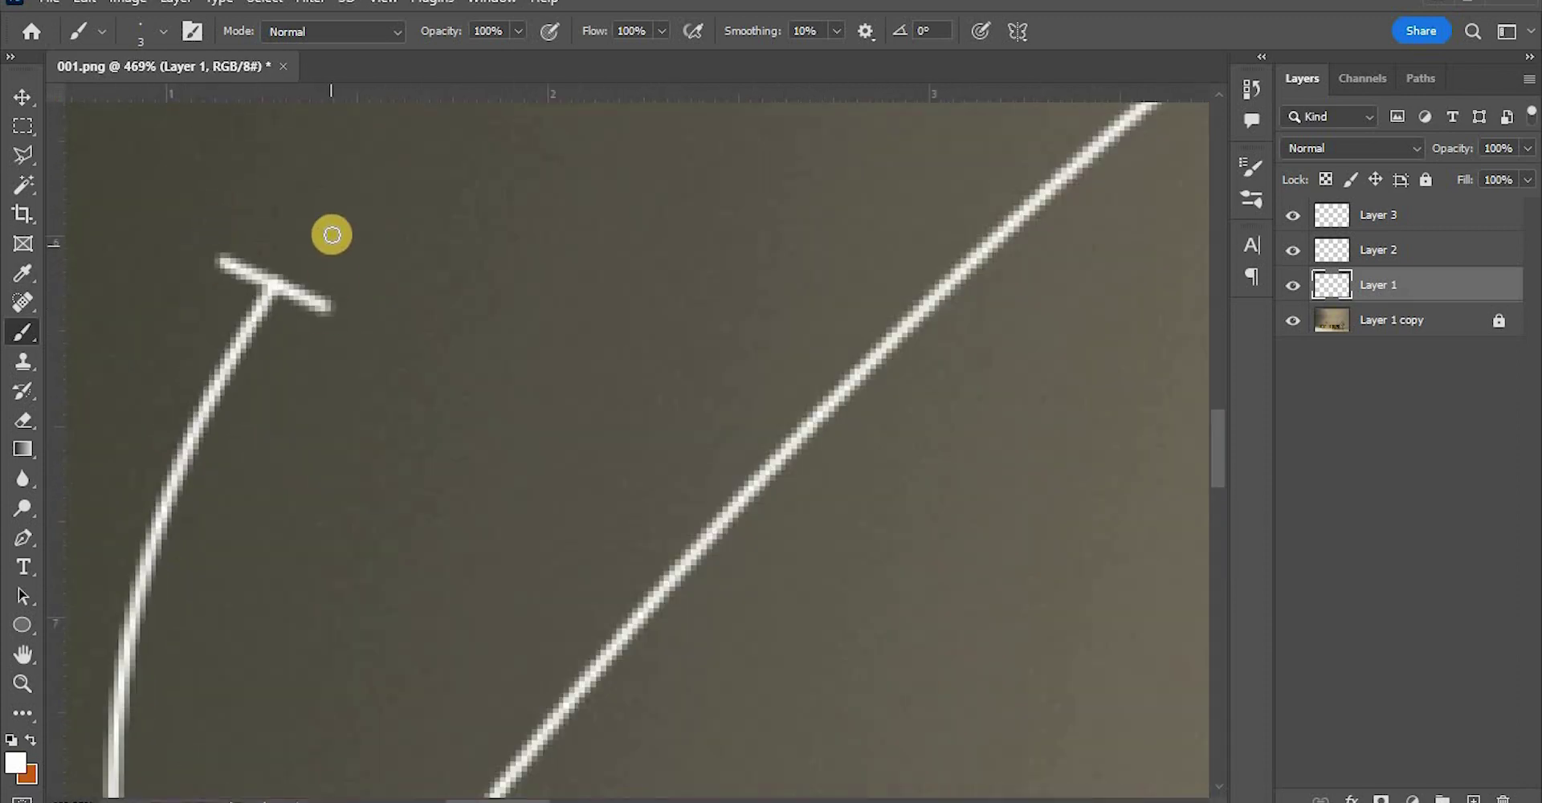
pyautogui.keyDown('alt'); pyautogui.scroll(-5, 251, 267); pyautogui.keyUp('alt')
pyautogui.keyDown('alt'); pyautogui.scroll(7, 1050, 257); pyautogui.keyUp('alt')
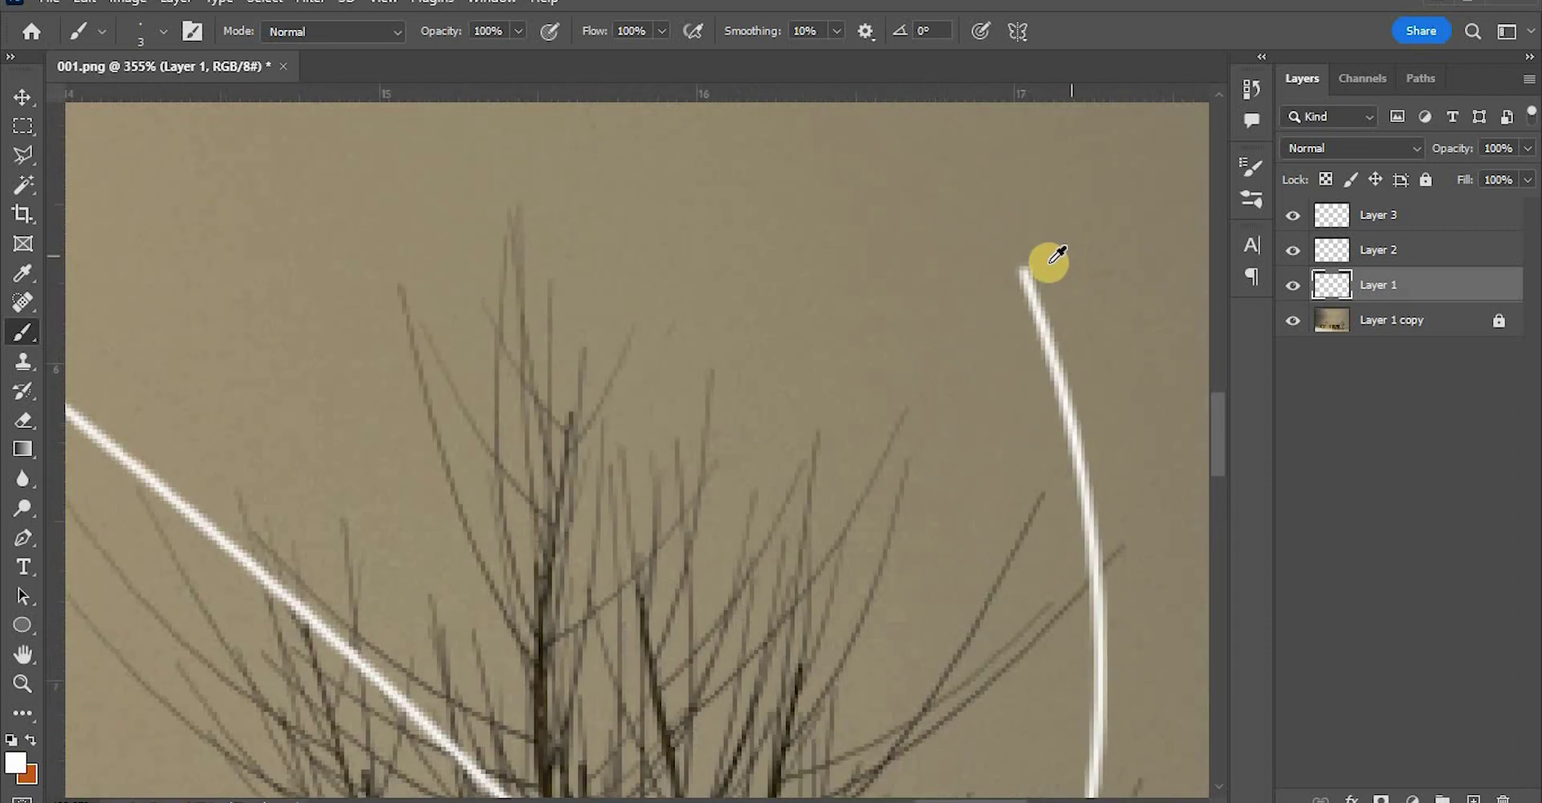
pyautogui.moveTo(974, 289)
pyautogui.mouseDown()
pyautogui.moveTo(929, 179)
pyautogui.moveTo(949, 269)
pyautogui.mouseUp()
# Brush an arrowhead on the short ground curve and a short cap on the curve ending below the terrace furniture
pyautogui.keyDown('alt'); pyautogui.scroll(-7, 1004, 321); pyautogui.keyUp('alt')
pyautogui.keyDown('alt'); pyautogui.scroll(6, 572, 706); pyautogui.keyUp('alt')
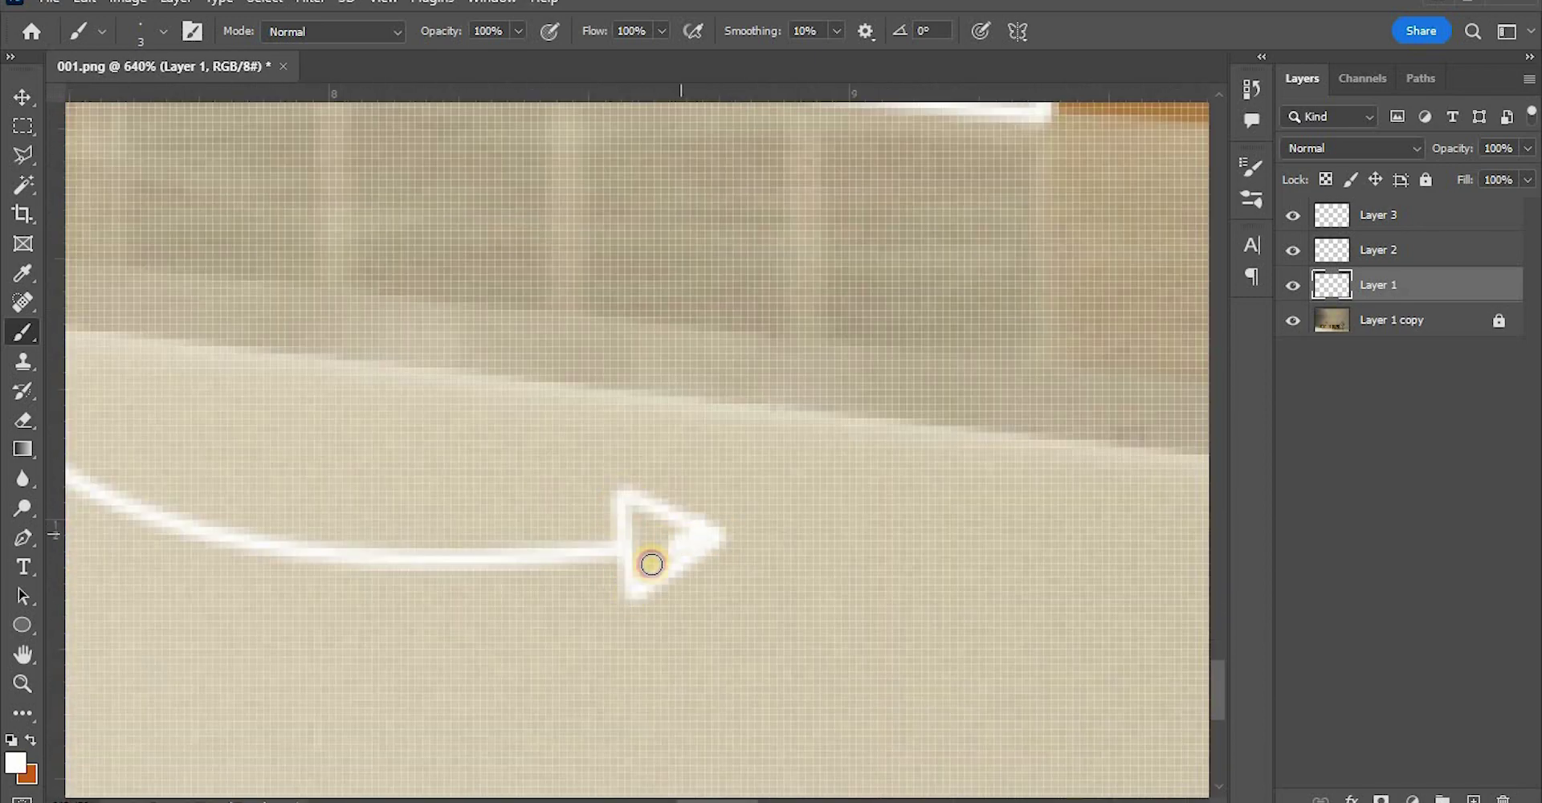
pyautogui.keyDown('alt'); pyautogui.scroll(-8, 650, 565); pyautogui.keyUp('alt')
pyautogui.keyDown('alt'); pyautogui.scroll(3, 342, 460); pyautogui.keyUp('alt')
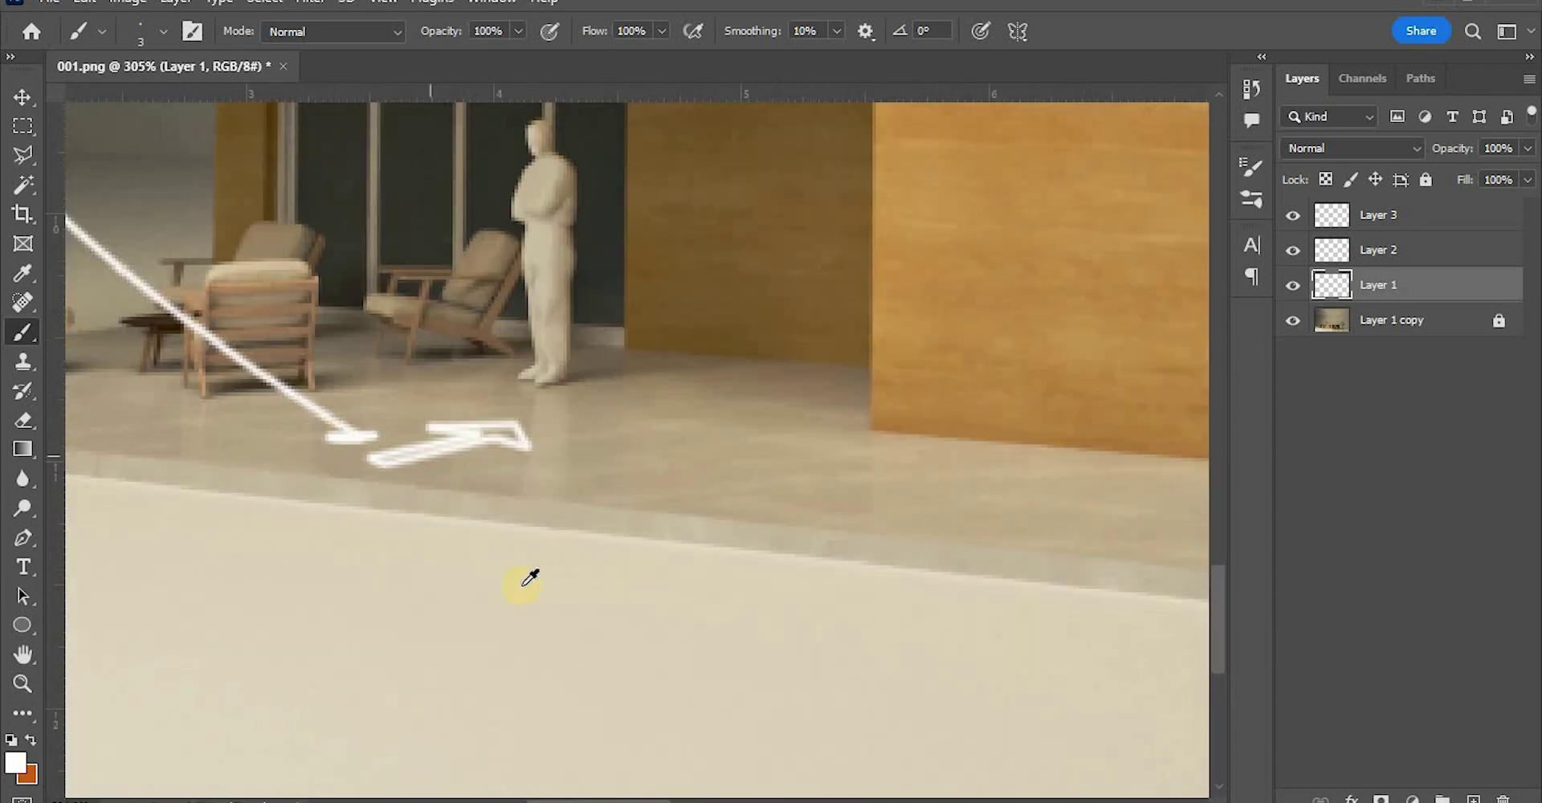
pyautogui.keyDown('alt'); pyautogui.scroll(-3, 974, 588); pyautogui.keyUp('alt')
pyautogui.keyDown('alt'); pyautogui.scroll(3, 980, 613); pyautogui.keyUp('alt')
pyautogui.keyDown('alt'); pyautogui.scroll(-5, 980, 612); pyautogui.keyUp('alt')
# On Layer 2, hatch the outlined central glass doors with closely spaced diagonal white lines using a brush size of 1
pyautogui.click(1324, 250)
pyautogui.keyDown('alt'); pyautogui.scroll(5, 627, 435); pyautogui.keyUp('alt')
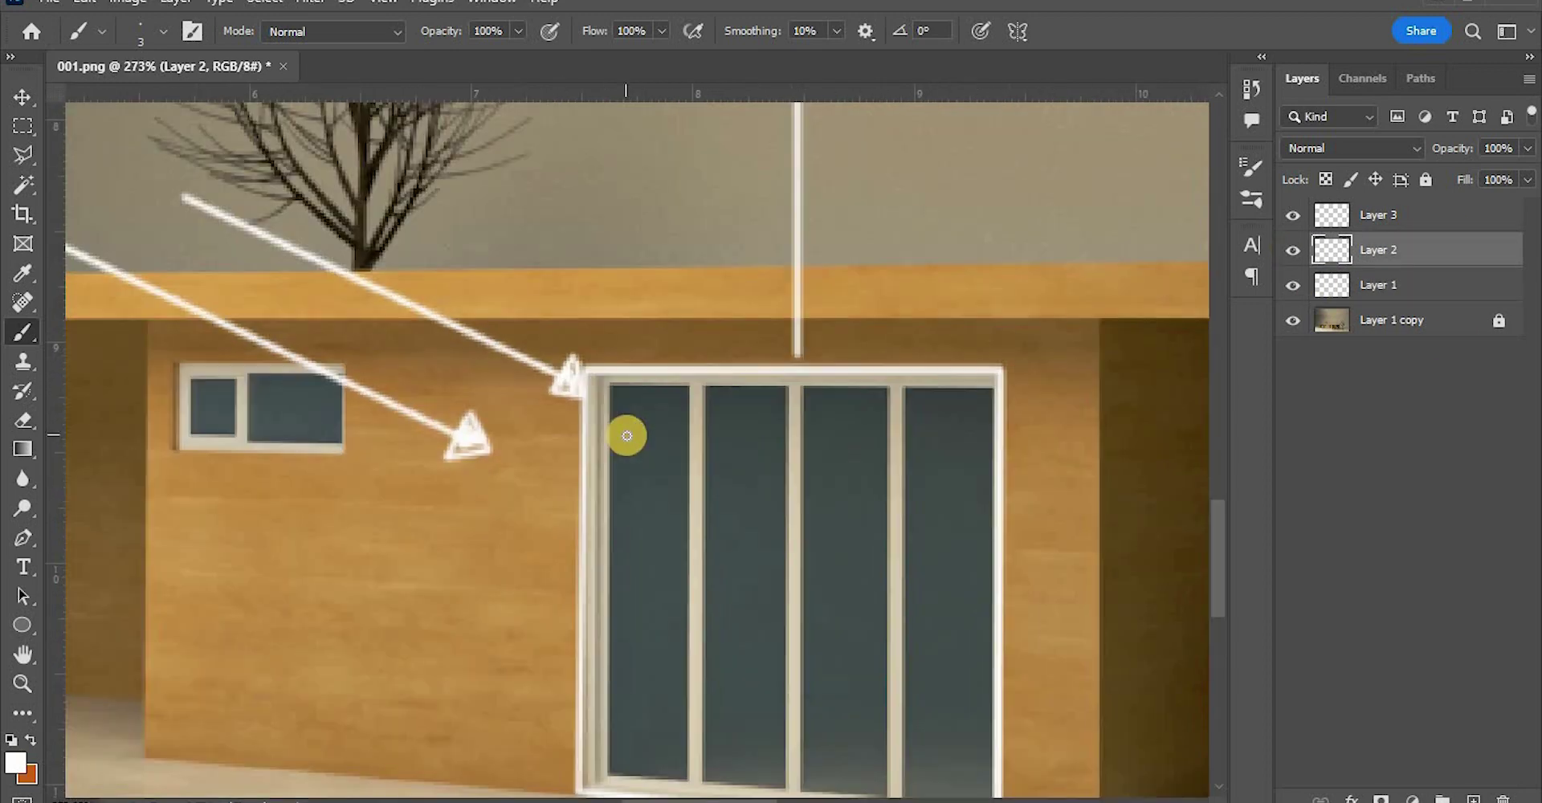
pyautogui.keyDown('alt'); pyautogui.scroll(-2, 626, 435); pyautogui.keyUp('alt')
pyautogui.keyDown('alt'); pyautogui.scroll(3, 575, 280); pyautogui.keyUp('alt')
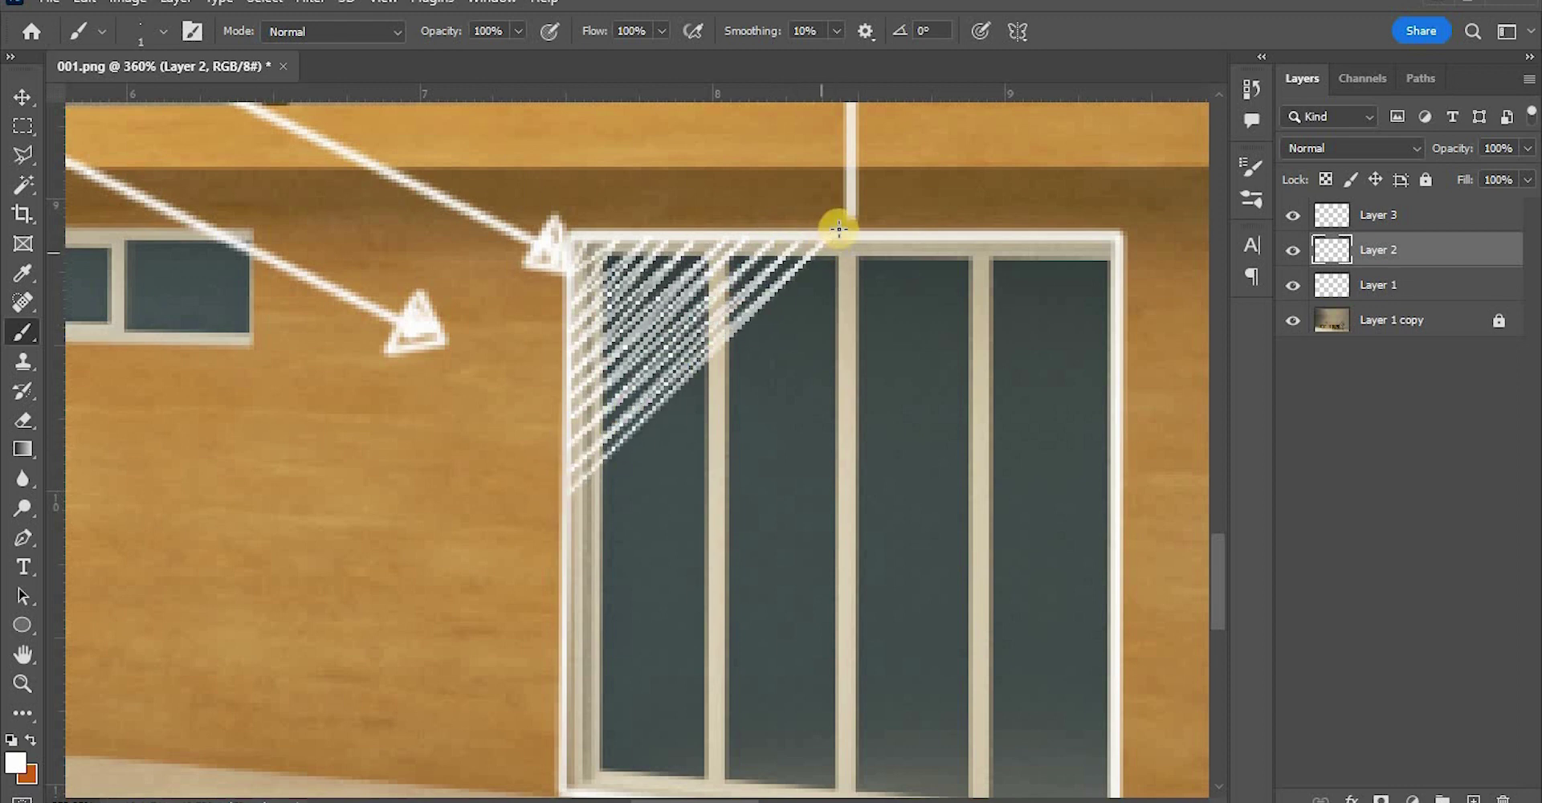
pyautogui.moveTo(895, 288)
pyautogui.mouseDown()
pyautogui.moveTo(878, 268)
pyautogui.moveTo(567, 592)
pyautogui.moveTo(825, 427)
pyautogui.mouseUp()
pyautogui.keyDown('shift'); pyautogui.click(567, 634); pyautogui.keyUp('shift')
pyautogui.keyDown('shift'); pyautogui.click(1014, 240); pyautogui.keyUp('shift')
pyautogui.keyDown('shift'); pyautogui.click(566, 656); pyautogui.keyUp('shift')
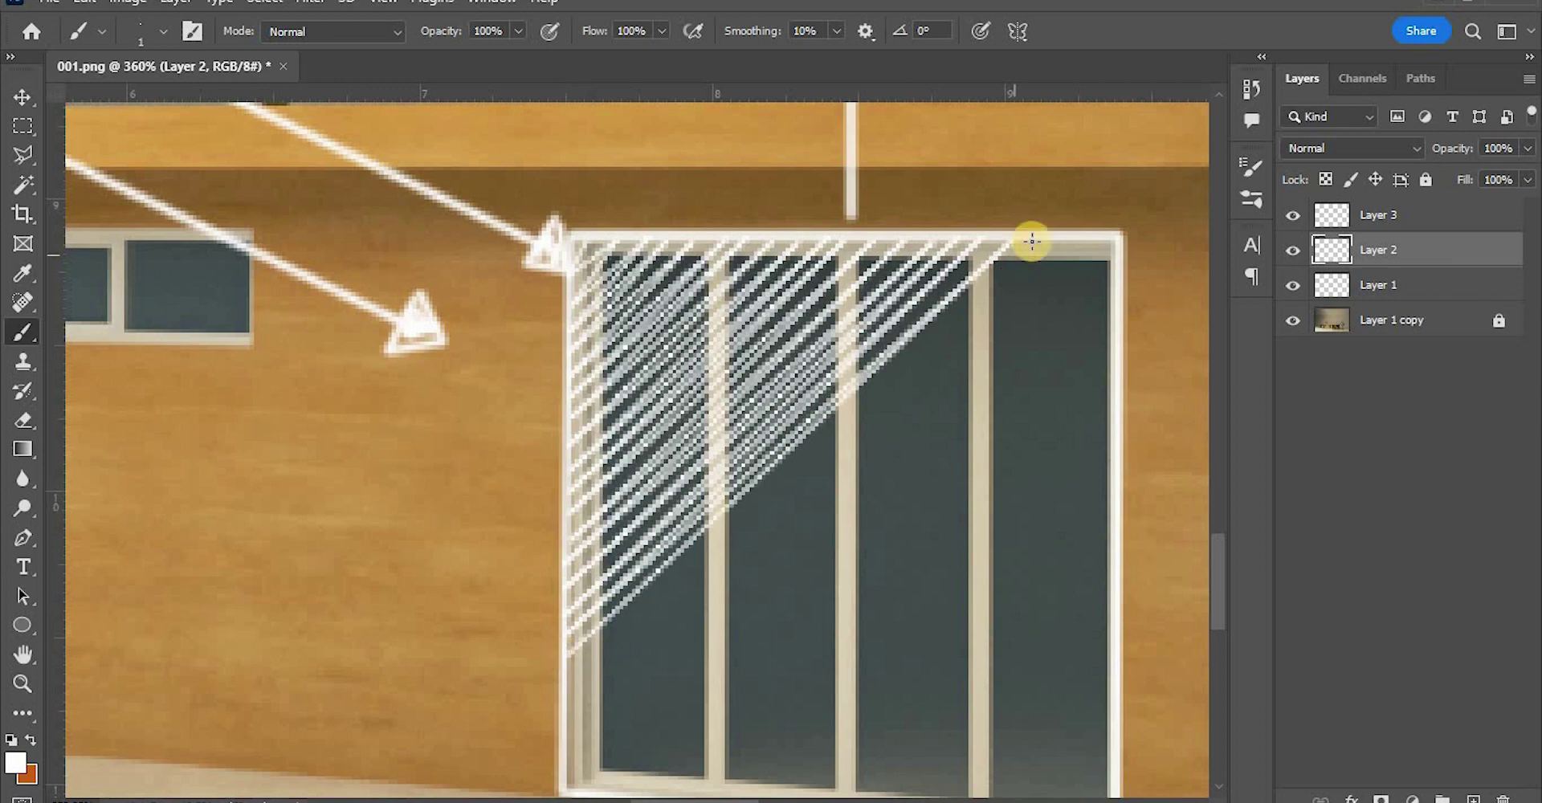
pyautogui.keyDown('shift'); pyautogui.click(1037, 240); pyautogui.keyUp('shift')
pyautogui.scroll(-2, 584, 598)
pyautogui.keyDown('shift'); pyautogui.click(567, 591); pyautogui.keyUp('shift')
pyautogui.moveTo(1070, 151)
pyautogui.mouseDown()
pyautogui.moveTo(1098, 172)
pyautogui.moveTo(1071, 258)
pyautogui.moveTo(561, 678)
pyautogui.moveTo(1108, 286)
pyautogui.moveTo(1094, 330)
pyautogui.moveTo(850, 540)
pyautogui.moveTo(693, 710)
pyautogui.moveTo(843, 626)
pyautogui.moveTo(850, 647)
pyautogui.moveTo(1103, 420)
pyautogui.mouseUp()
pyautogui.scroll(-3, 1103, 420)
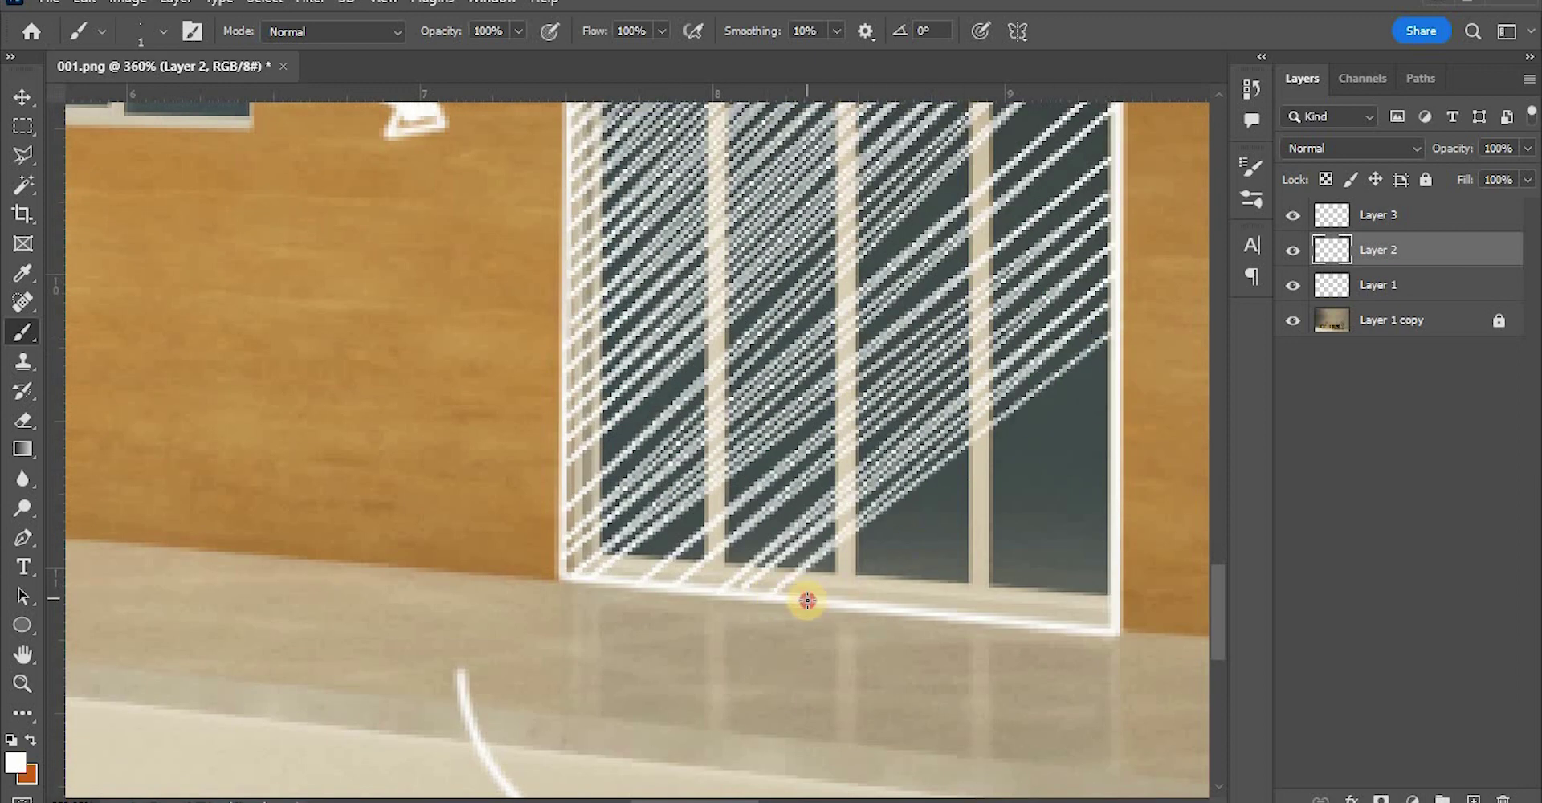
pyautogui.moveTo(807, 599); pyautogui.dragTo(1105, 448)
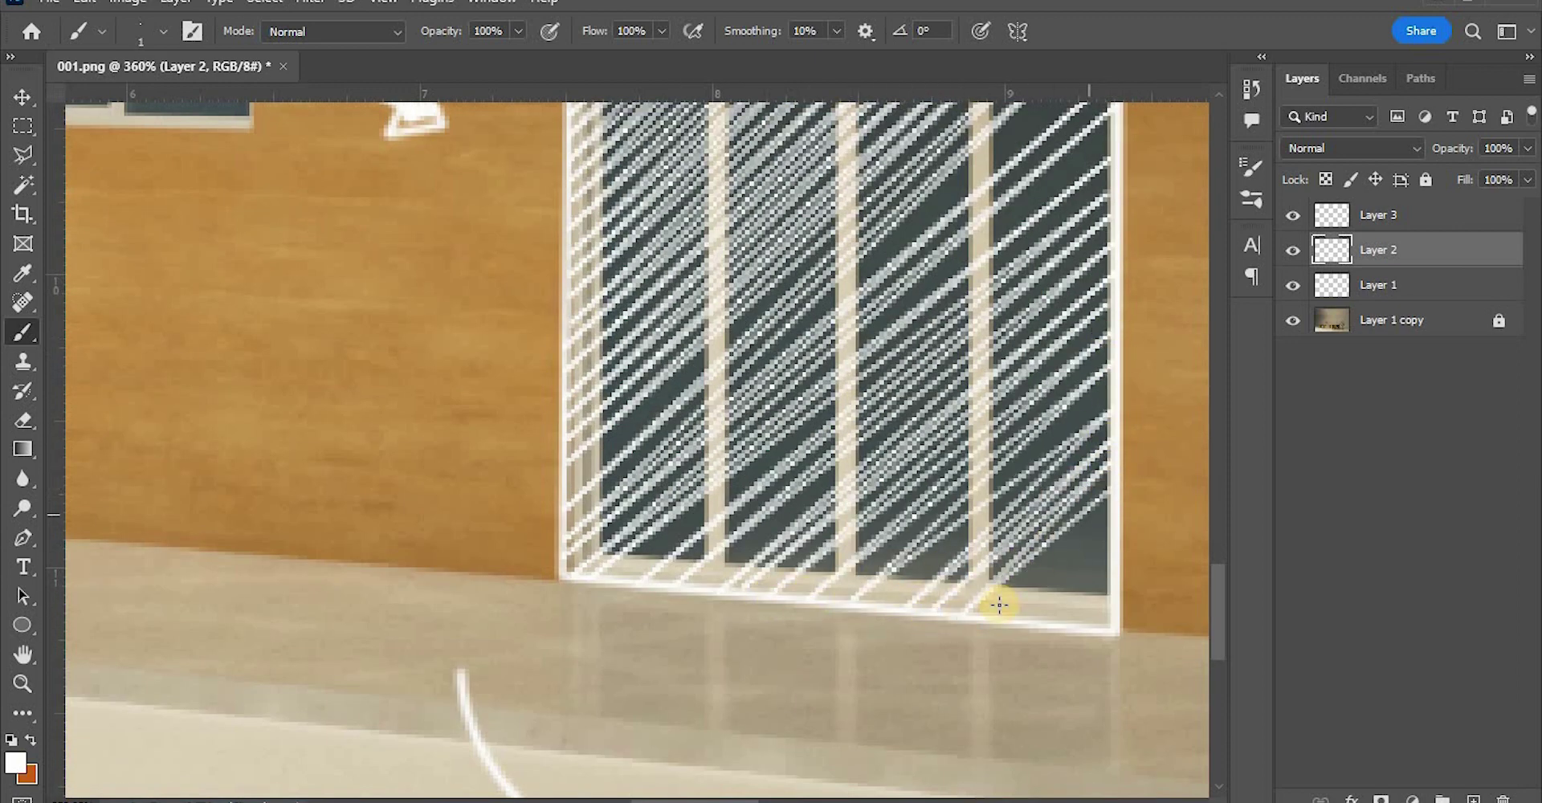
pyautogui.moveTo(999, 604); pyautogui.dragTo(1122, 511)
pyautogui.keyDown('alt'); pyautogui.scroll(-4, 883, 606); pyautogui.keyUp('alt')
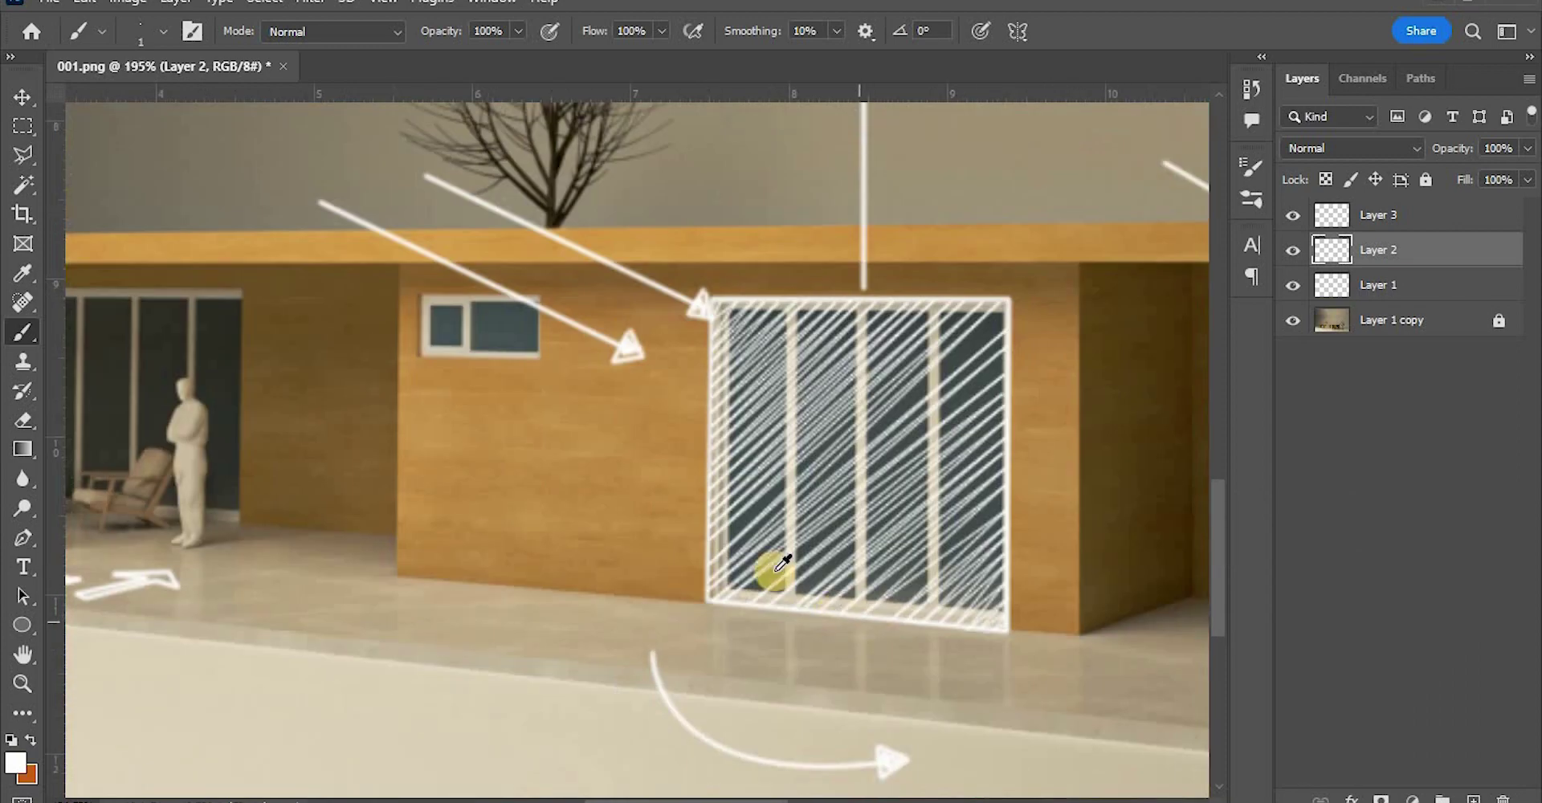
pyautogui.keyDown('alt'); pyautogui.scroll(3, 774, 575); pyautogui.keyUp('alt')
pyautogui.keyDown('alt'); pyautogui.scroll(-3, 722, 514); pyautogui.keyUp('alt')
pyautogui.keyDown('alt'); pyautogui.scroll(3, 695, 526); pyautogui.keyUp('alt')
pyautogui.keyDown('alt'); pyautogui.scroll(-10, 634, 615); pyautogui.keyUp('alt')
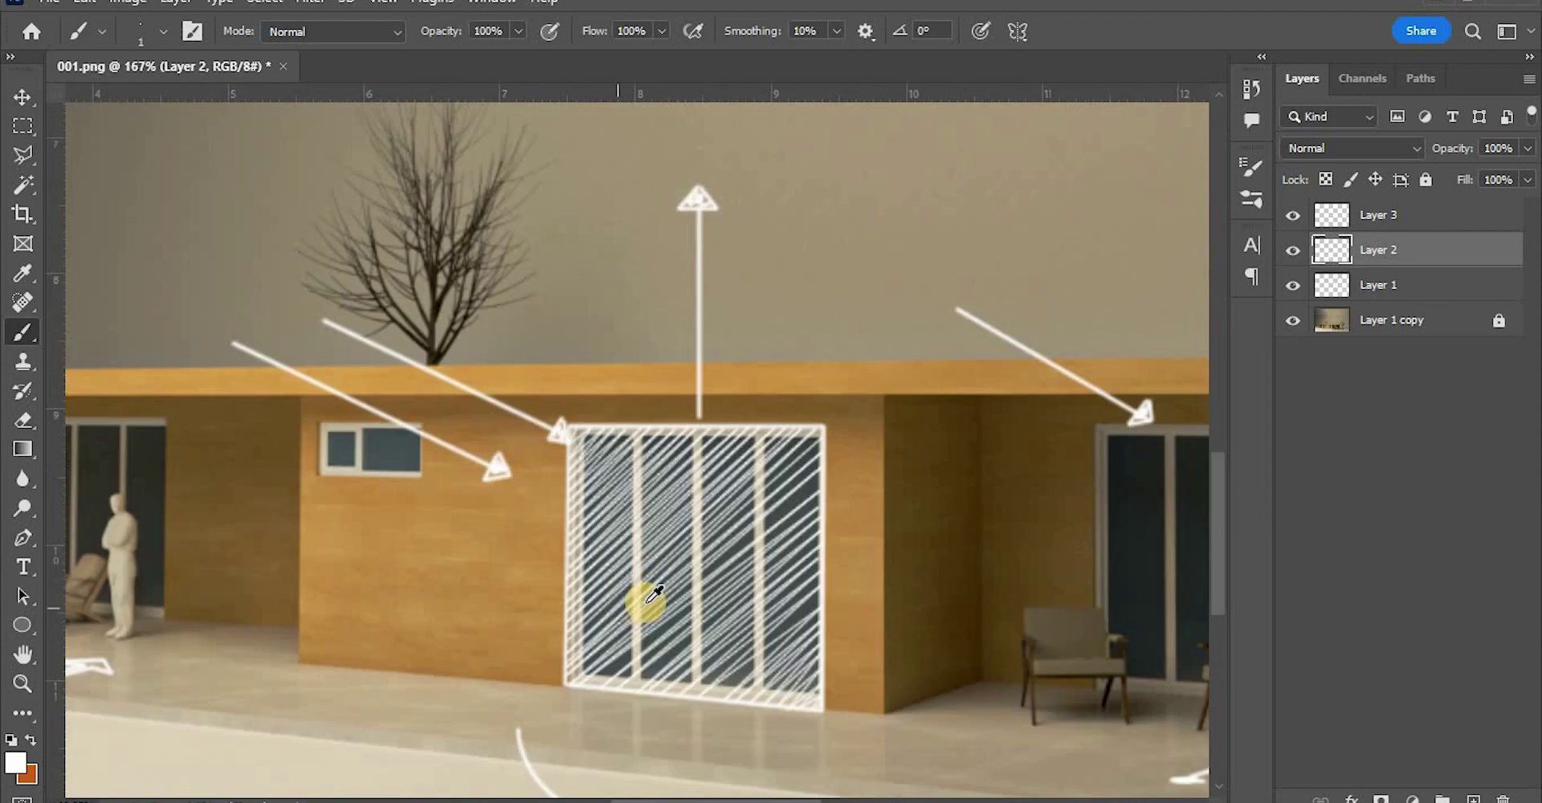
# Duplicate the hatched door panel and place the copy over the glass doors behind the seated figure
pyautogui.click(29, 95)
pyautogui.keyDown('alt'); pyautogui.scroll(3, 811, 604); pyautogui.keyUp('alt')
pyautogui.keyDown('alt'); pyautogui.scroll(4, 431, 575); pyautogui.keyUp('alt')
pyautogui.keyDown('alt'); pyautogui.moveTo(169, 462); pyautogui.dragTo(744, 462); pyautogui.keyUp('alt')
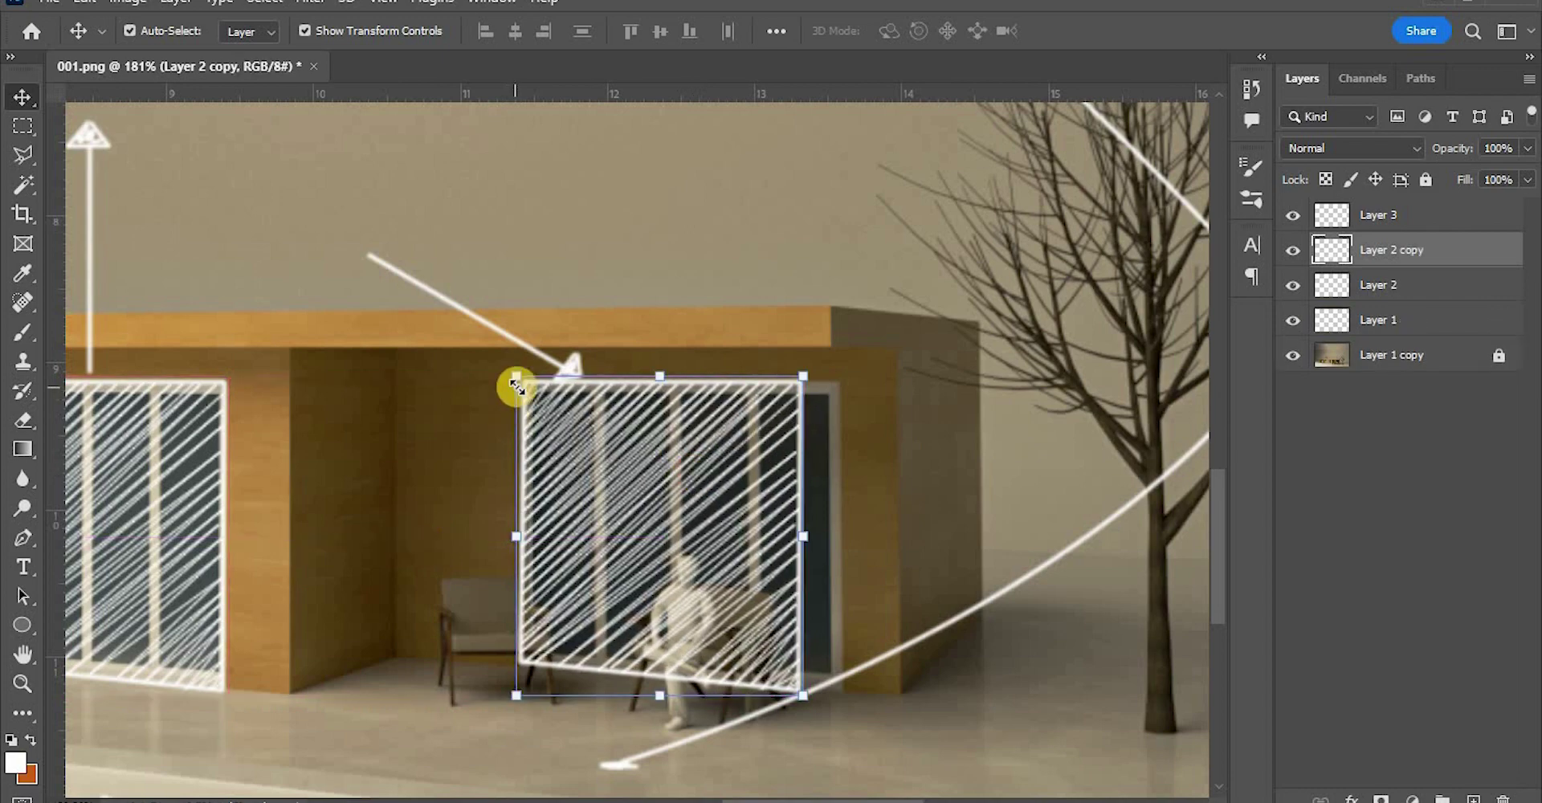
# Distort the copied hatch panel's corners to fit the door frame behind the seated figure and apply the transform
pyautogui.hotkey('ctrl', 't')
pyautogui.keyDown('ctrl'); pyautogui.moveTo(803, 375); pyautogui.dragTo(840, 376); pyautogui.keyUp('ctrl')
pyautogui.keyDown('ctrl'); pyautogui.moveTo(804, 695); pyautogui.dragTo(843, 693); pyautogui.keyUp('ctrl')
pyautogui.keyDown('ctrl'); pyautogui.moveTo(516, 696); pyautogui.dragTo(515, 697); pyautogui.keyUp('ctrl')
pyautogui.keyDown('ctrl'); pyautogui.moveTo(516, 376); pyautogui.dragTo(507, 375); pyautogui.keyUp('ctrl')
pyautogui.click(1119, 31)
pyautogui.keyDown('alt'); pyautogui.scroll(-3, 908, 485); pyautogui.keyUp('alt')
pyautogui.keyDown('alt'); pyautogui.scroll(3, 857, 599); pyautogui.keyUp('alt')
# Select the Layer 2 copy and reduce its opacity to 35%
pyautogui.click(661, 608)
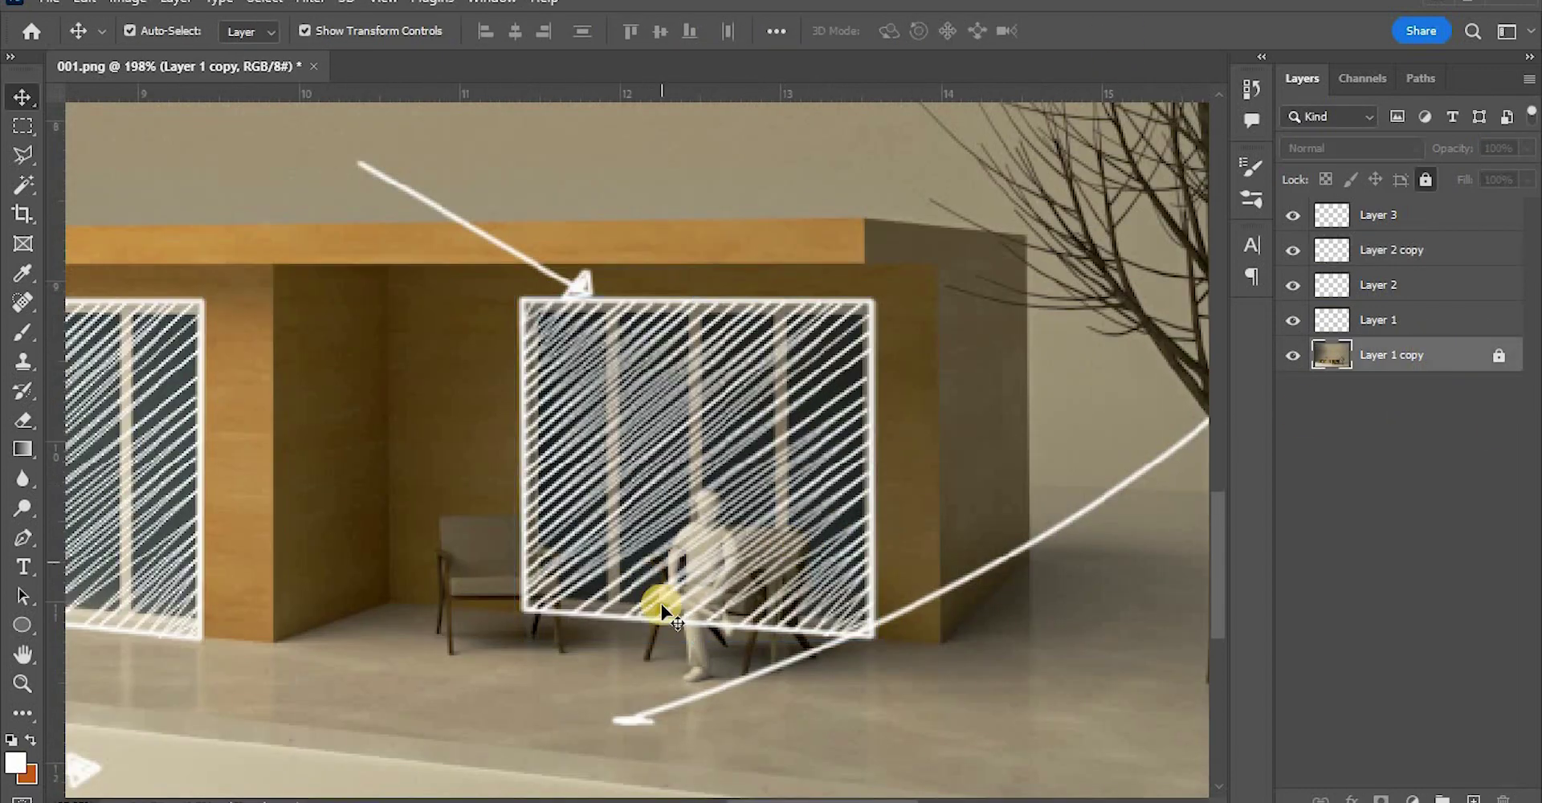
pyautogui.keyDown('alt'); pyautogui.scroll(2, 666, 604); pyautogui.keyUp('alt')
pyautogui.click(1438, 251)
pyautogui.click(1527, 149)
pyautogui.moveTo(1524, 174); pyautogui.dragTo(1457, 175)
# Outline the seated figure and both chairs with the Polygonal Lasso and delete the hatching inside the selection
pyautogui.keyDown('alt'); pyautogui.scroll(2, 881, 546); pyautogui.keyUp('alt')
pyautogui.press('l')
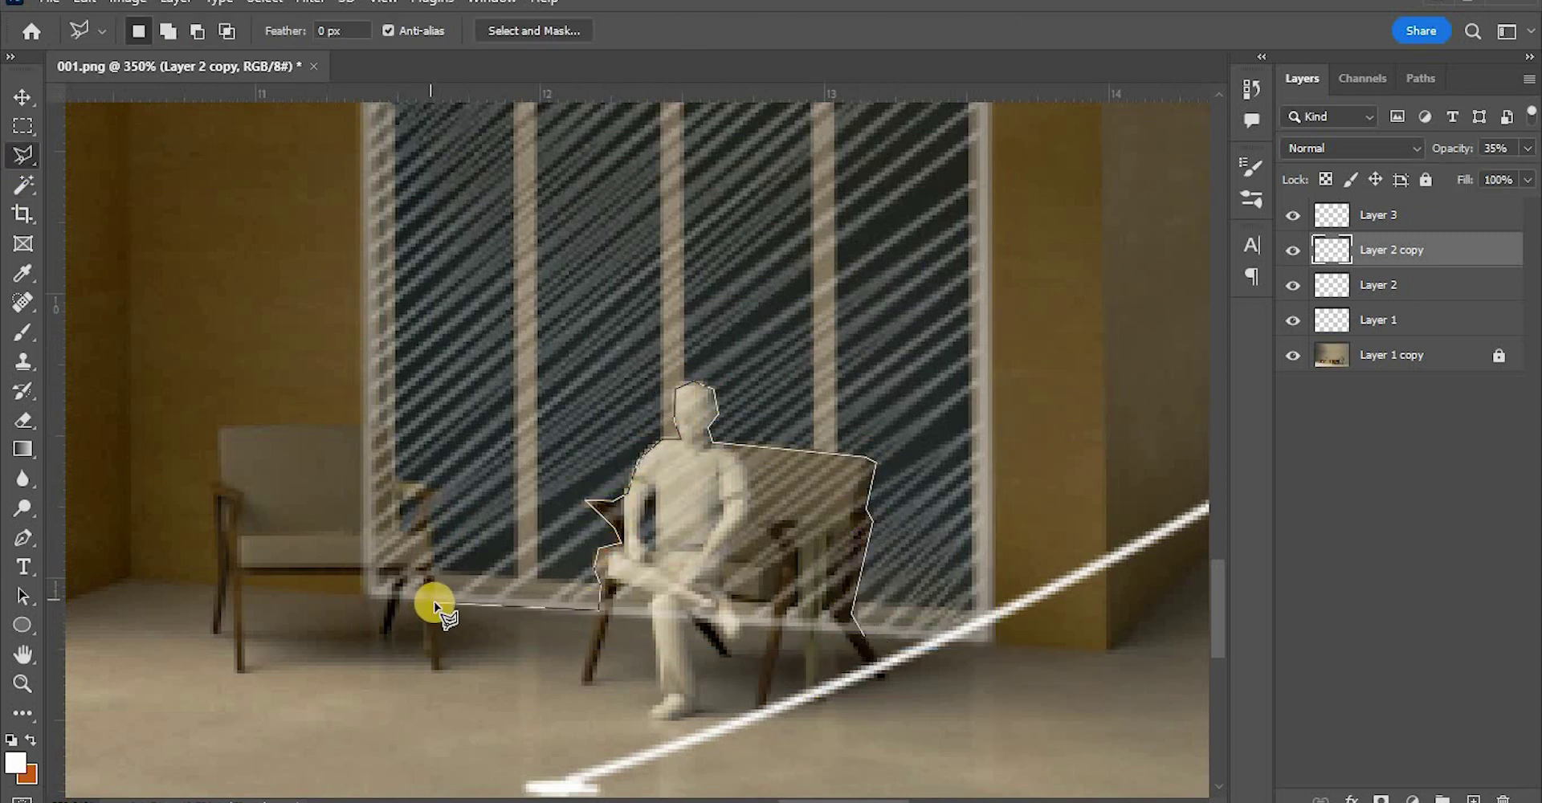
pyautogui.click(864, 635)
pyautogui.press('Delete')
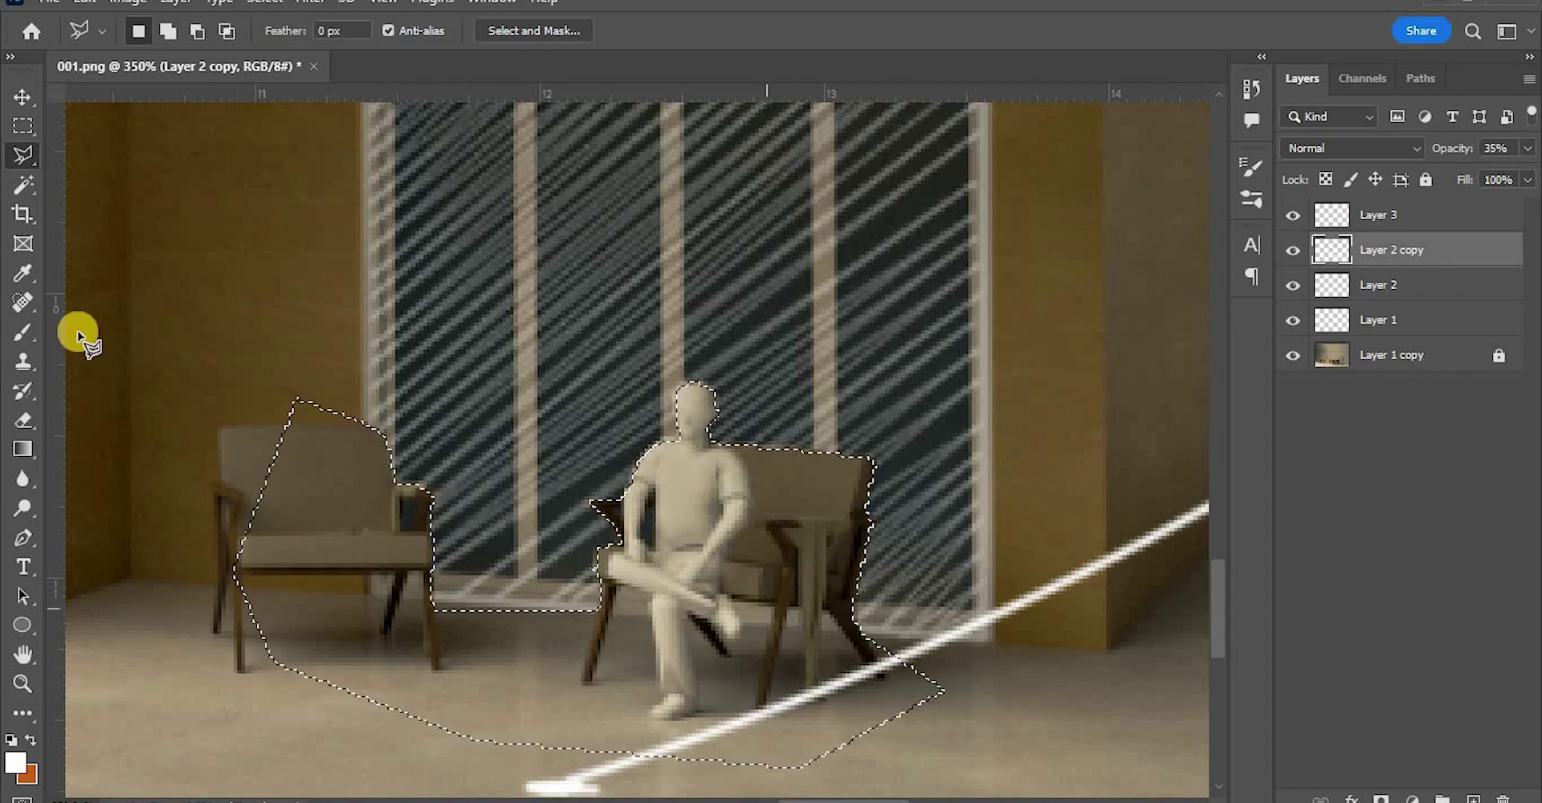
# Clear the selection and place a copy of the full hatched door panel over the glass doors behind the standing figure
pyautogui.click(23, 126)
pyautogui.click(791, 540)
pyautogui.keyDown('alt'); pyautogui.scroll(-12, 790, 540); pyautogui.keyUp('alt')
pyautogui.keyDown('alt'); pyautogui.scroll(8, 161, 452); pyautogui.keyUp('alt')
pyautogui.click(22, 97)
pyautogui.keyDown('alt'); pyautogui.scroll(-4, 444, 464); pyautogui.keyUp('alt')
pyautogui.keyDown('alt'); pyautogui.moveTo(820, 498); pyautogui.dragTo(270, 487); pyautogui.keyUp('alt')
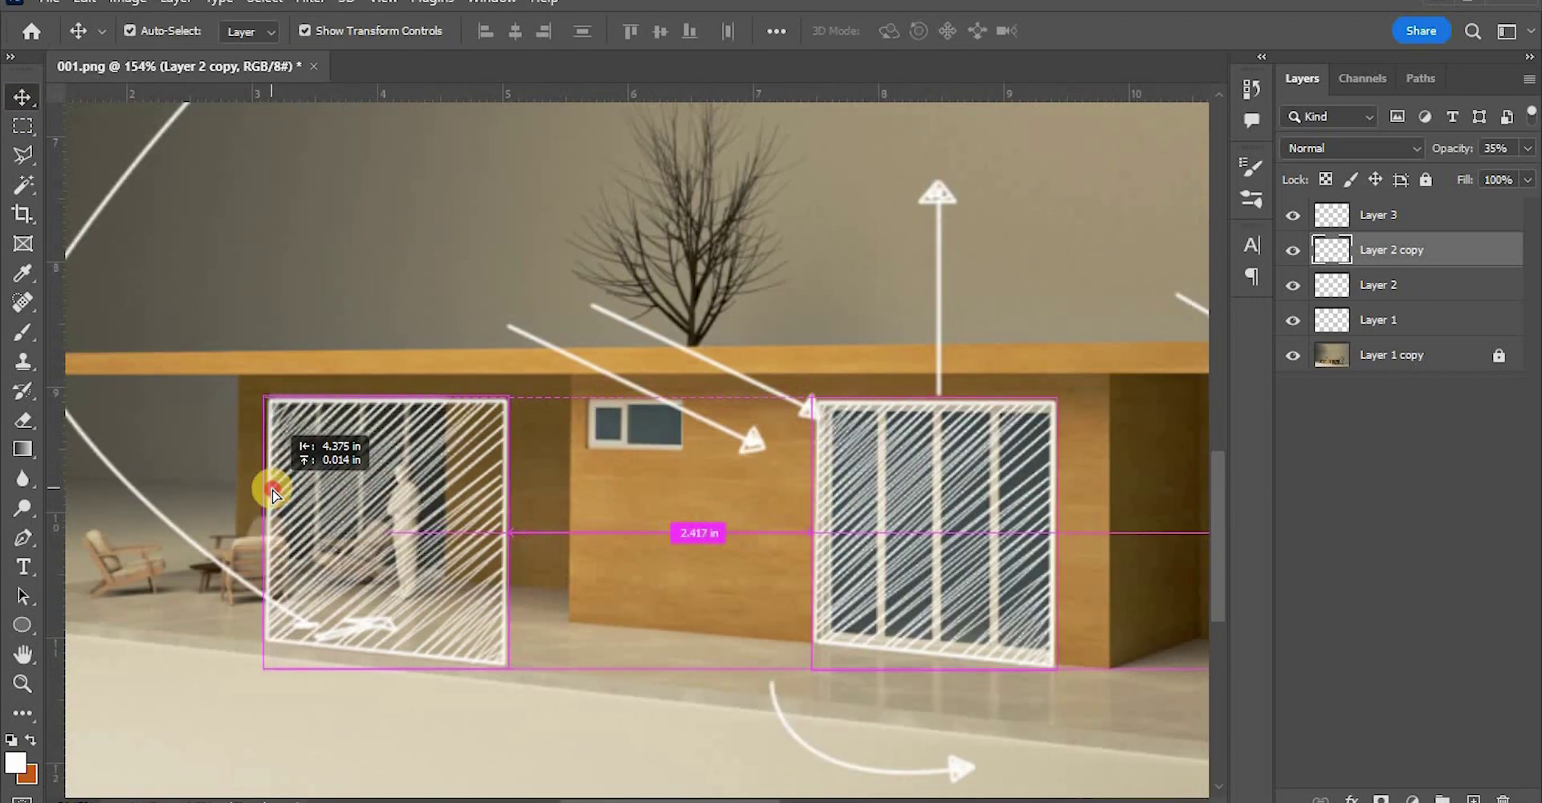
# Distort the copied hatch panel to fit the door frame behind the standing figure and set its opacity to 39%
pyautogui.keyDown('alt'); pyautogui.scroll(4, 319, 605); pyautogui.keyUp('alt')
pyautogui.hotkey('ctrl', 't')
pyautogui.keyDown('shift'); pyautogui.moveTo(645, 710); pyautogui.dragTo(539, 567); pyautogui.keyUp('shift')
pyautogui.keyDown('ctrl'); pyautogui.moveTo(539, 241); pyautogui.dragTo(542, 240); pyautogui.keyUp('ctrl')
pyautogui.keyDown('ctrl'); pyautogui.keyDown('shift'); pyautogui.moveTo(225, 577); pyautogui.dragTo(230, 556); pyautogui.keyUp('shift'); pyautogui.keyUp('ctrl')
pyautogui.click(1124, 30)
pyautogui.click(1527, 148)
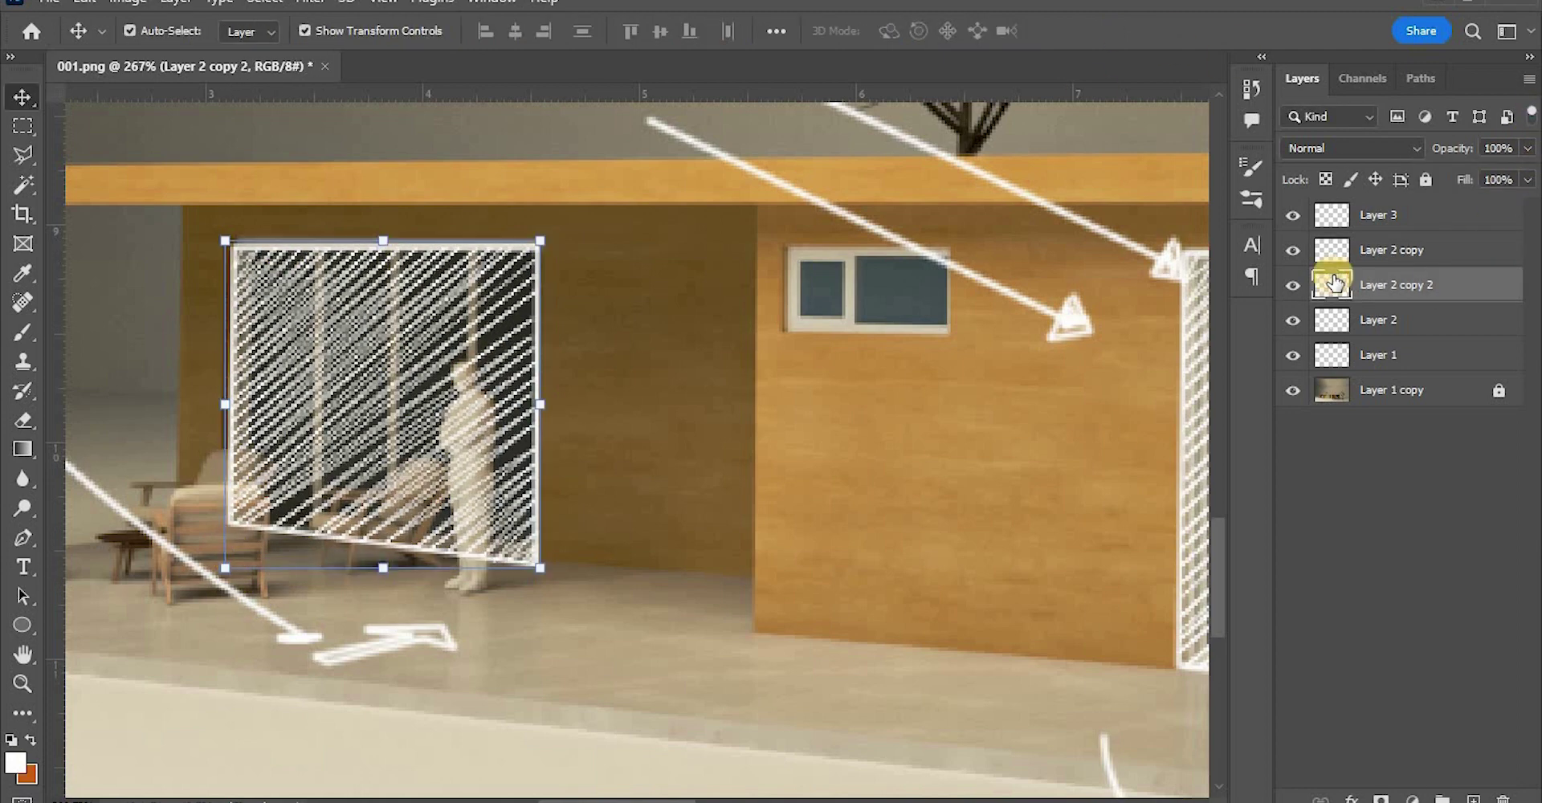
pyautogui.moveTo(1528, 175); pyautogui.dragTo(1461, 174)
# Outline the standing figure and chairs with the Polygonal Lasso, delete the hatching inside and restore the layer's opacity to 100%
pyautogui.keyDown('alt'); pyautogui.scroll(3, 233, 494); pyautogui.keyUp('alt')
pyautogui.click(432, 388)
pyautogui.click(672, 606)
pyautogui.click(677, 358)
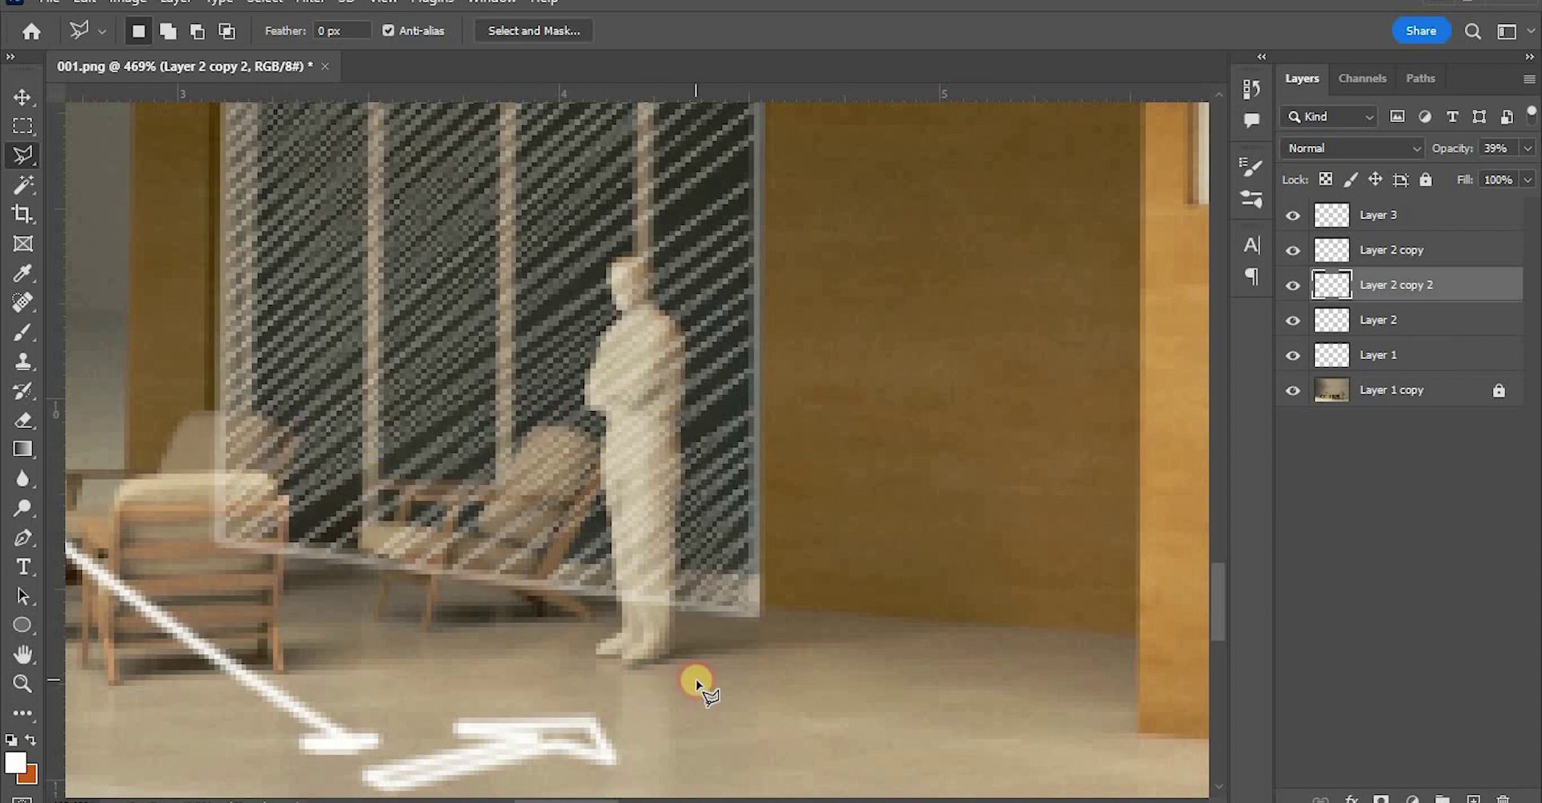
pyautogui.keyDown('alt'); pyautogui.scroll(-5, 695, 678); pyautogui.keyUp('alt')
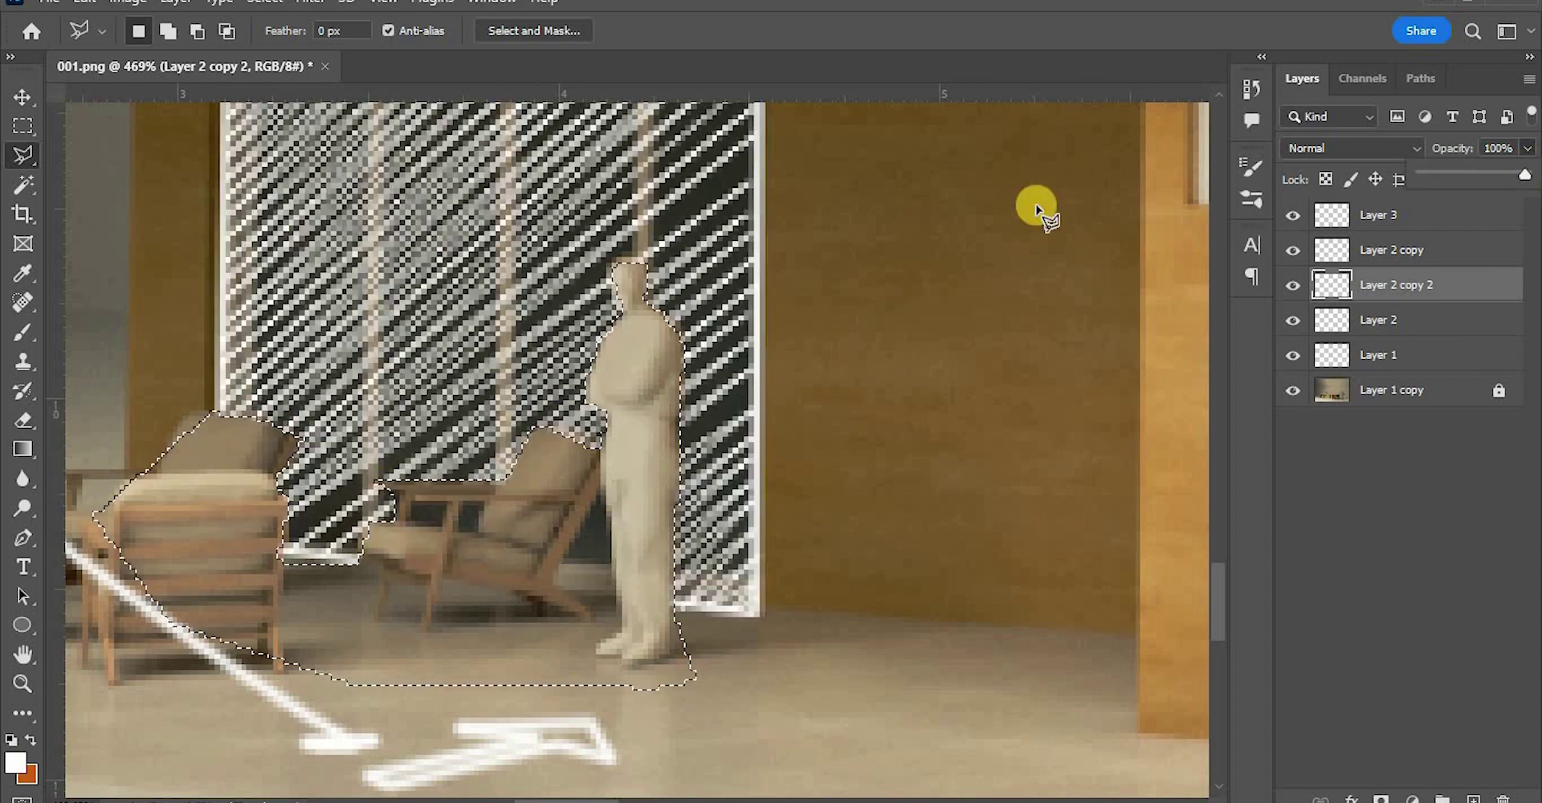
# Select the large tree's trunk and branches on Layer 1 copy with the Magic Wand
pyautogui.press('v')
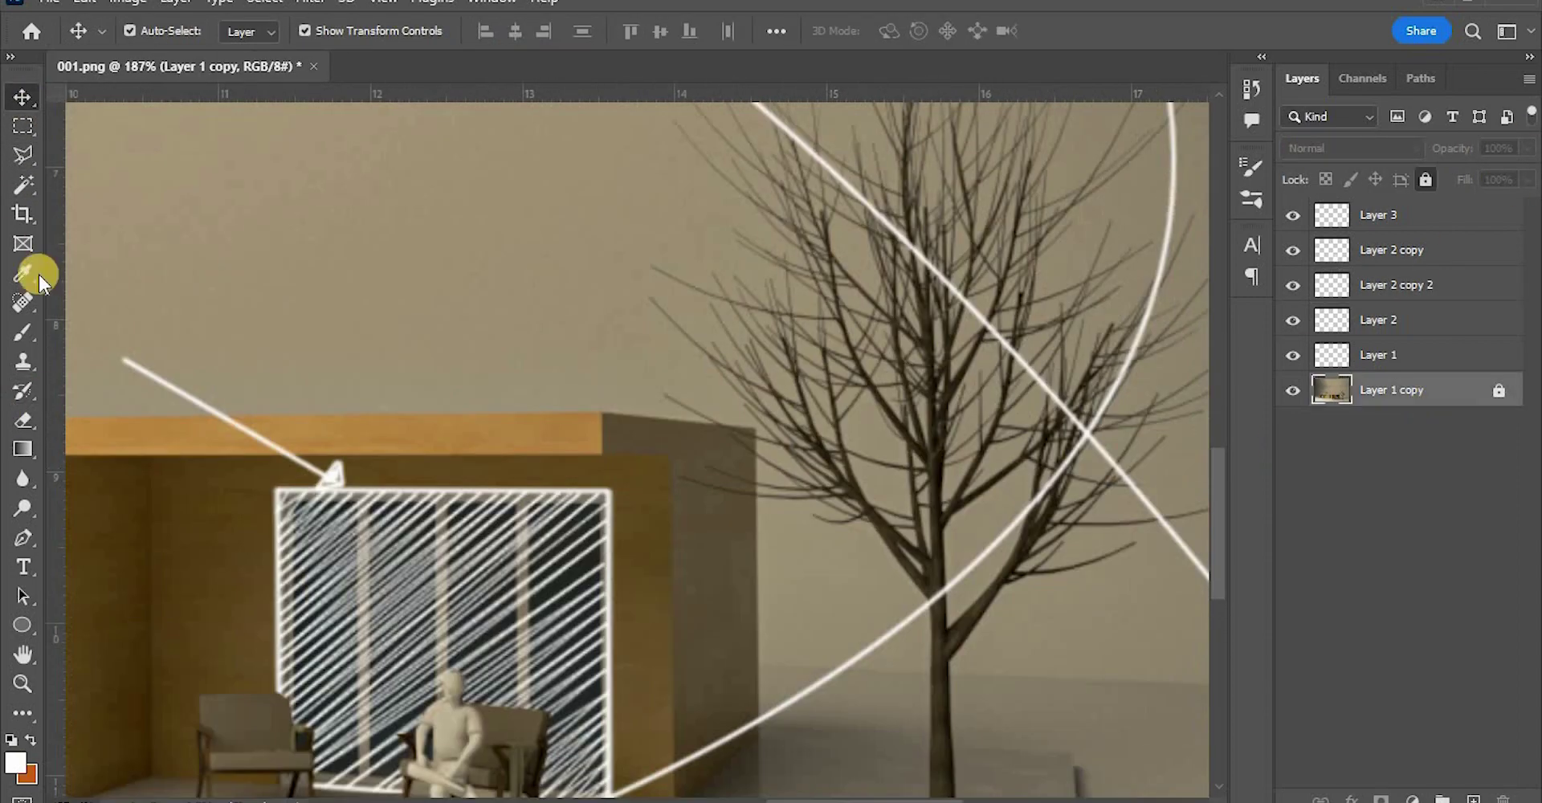
pyautogui.click(23, 185)
pyautogui.click(974, 607)
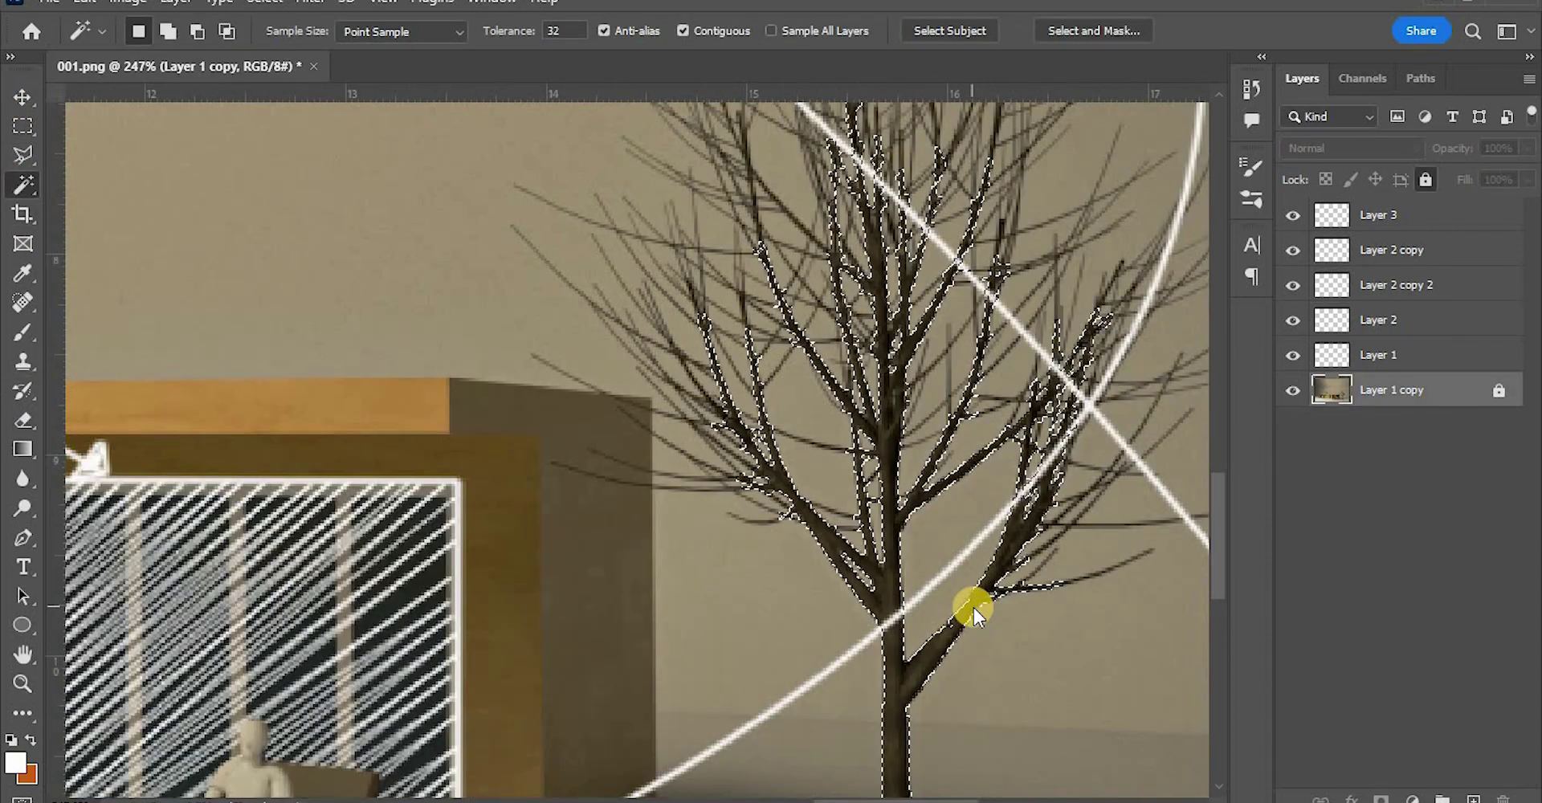
pyautogui.keyDown('shift'); pyautogui.click(903, 455); pyautogui.keyUp('shift')
pyautogui.click(39, 124)
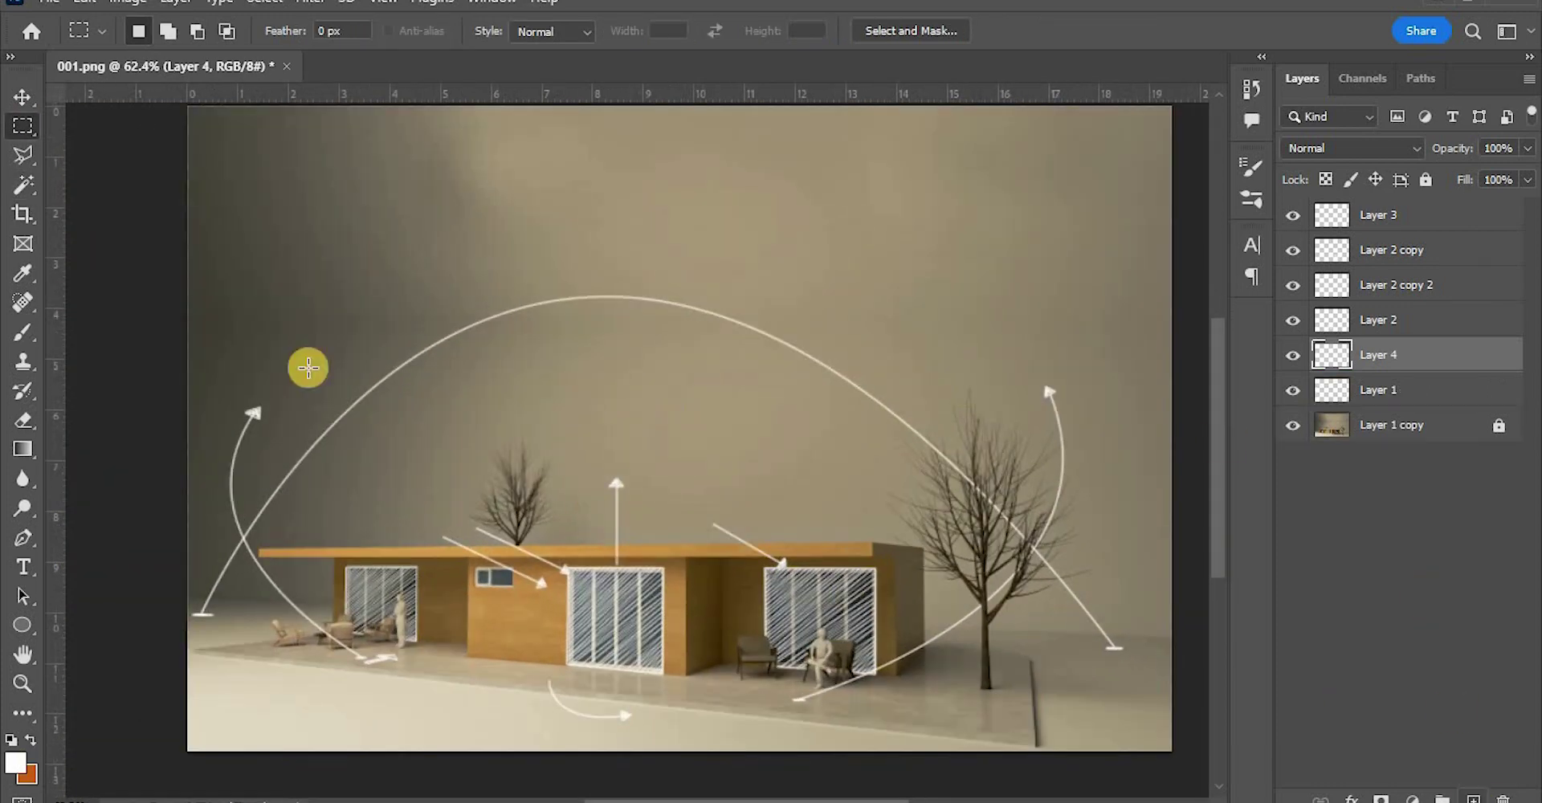
pyautogui.press('b')
pyautogui.keyDown('alt'); pyautogui.scroll(5, 635, 261); pyautogui.keyUp('alt')
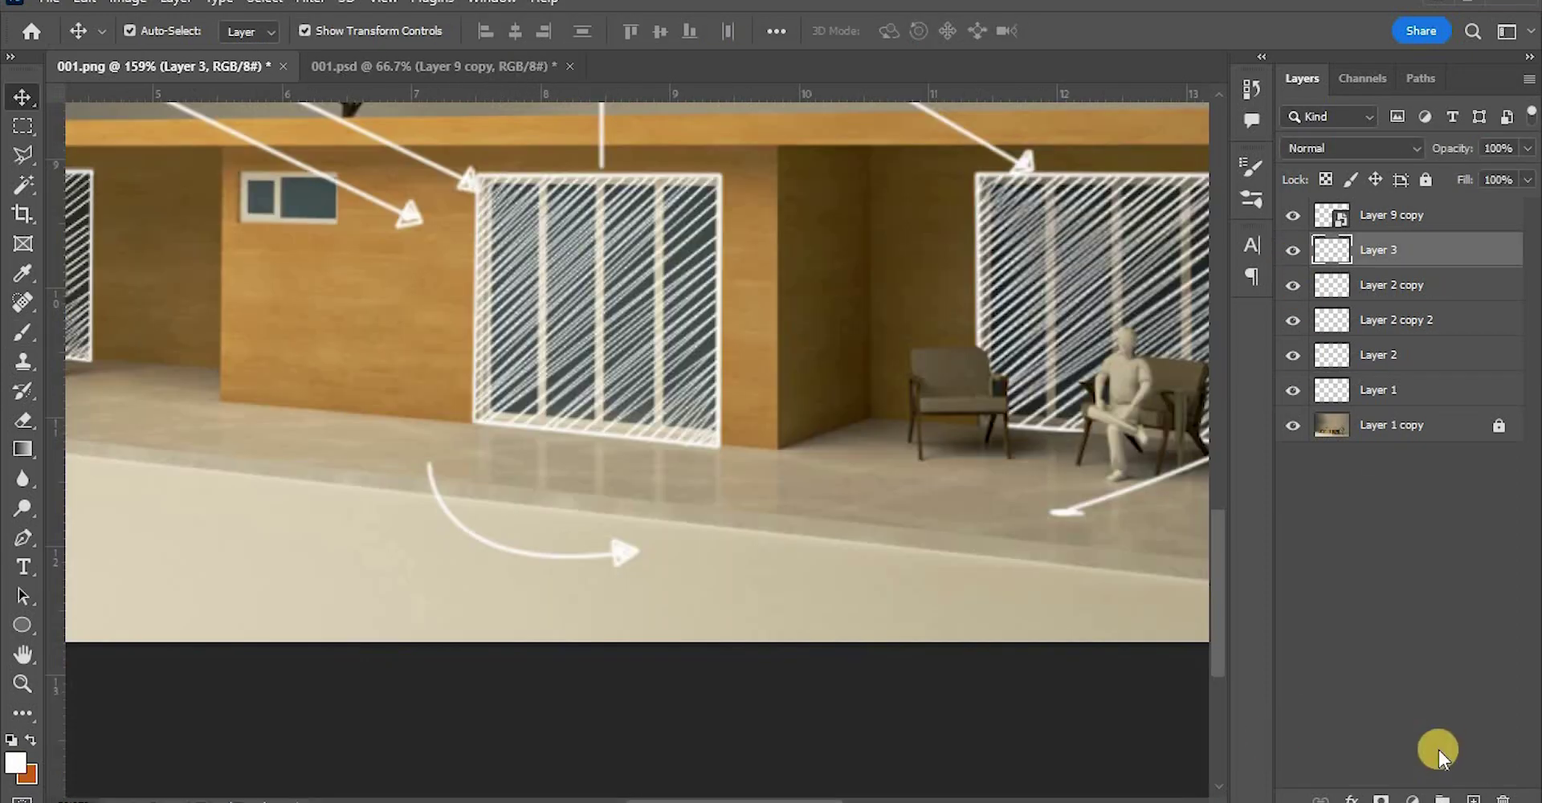
# Add a new layer above Layer 3 and draw a wavy Pen path on the terrace beside the small curved arrow
pyautogui.keyDown('alt'); pyautogui.scroll(-4, 945, 682); pyautogui.keyUp('alt')
pyautogui.click(1473, 798)
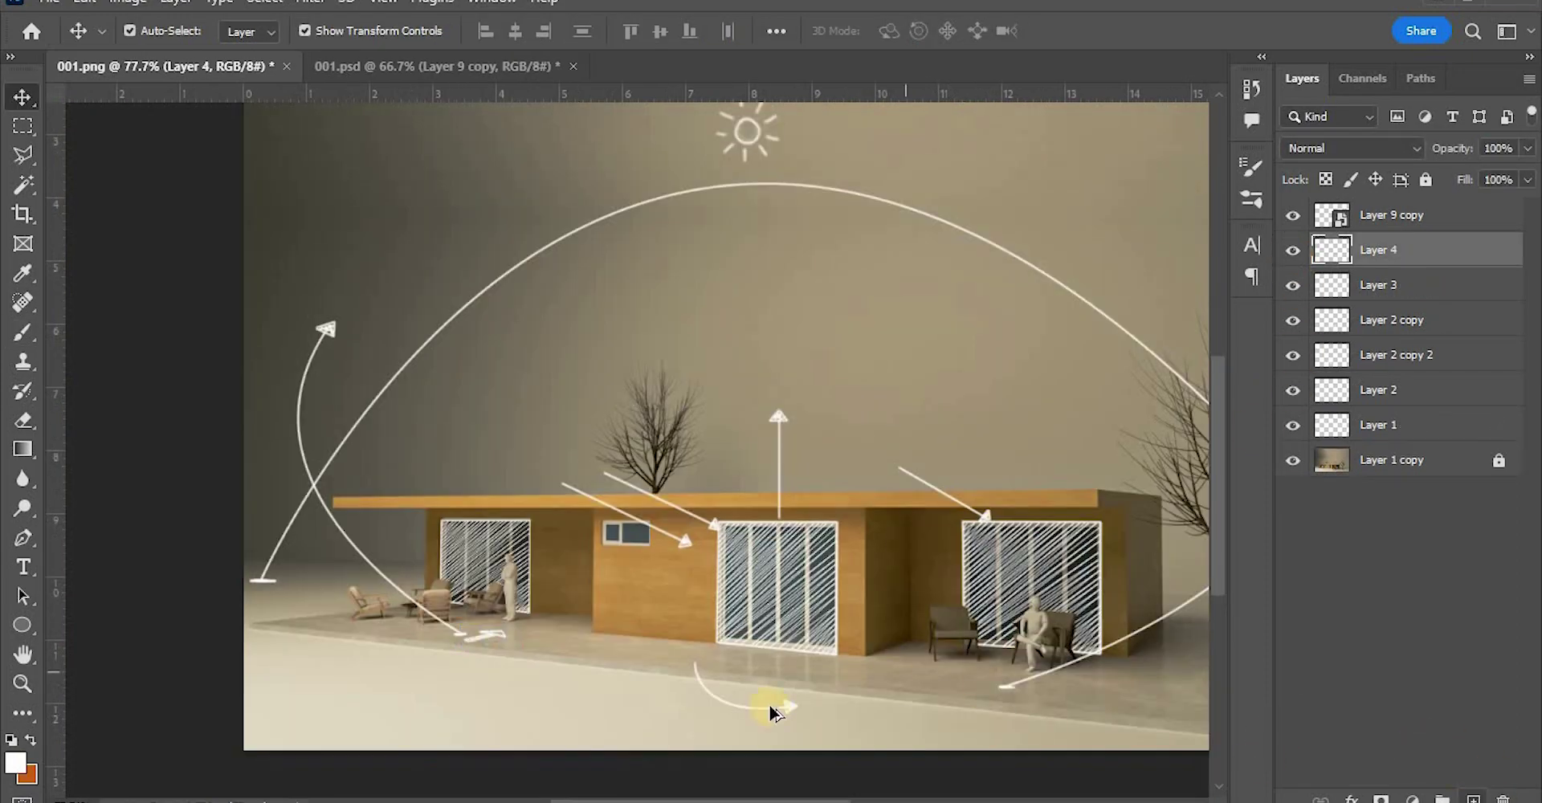
pyautogui.keyDown('alt'); pyautogui.scroll(5, 726, 700); pyautogui.keyUp('alt')
pyautogui.click(22, 538)
pyautogui.keyDown('alt'); pyautogui.scroll(3, 546, 604); pyautogui.keyUp('alt')
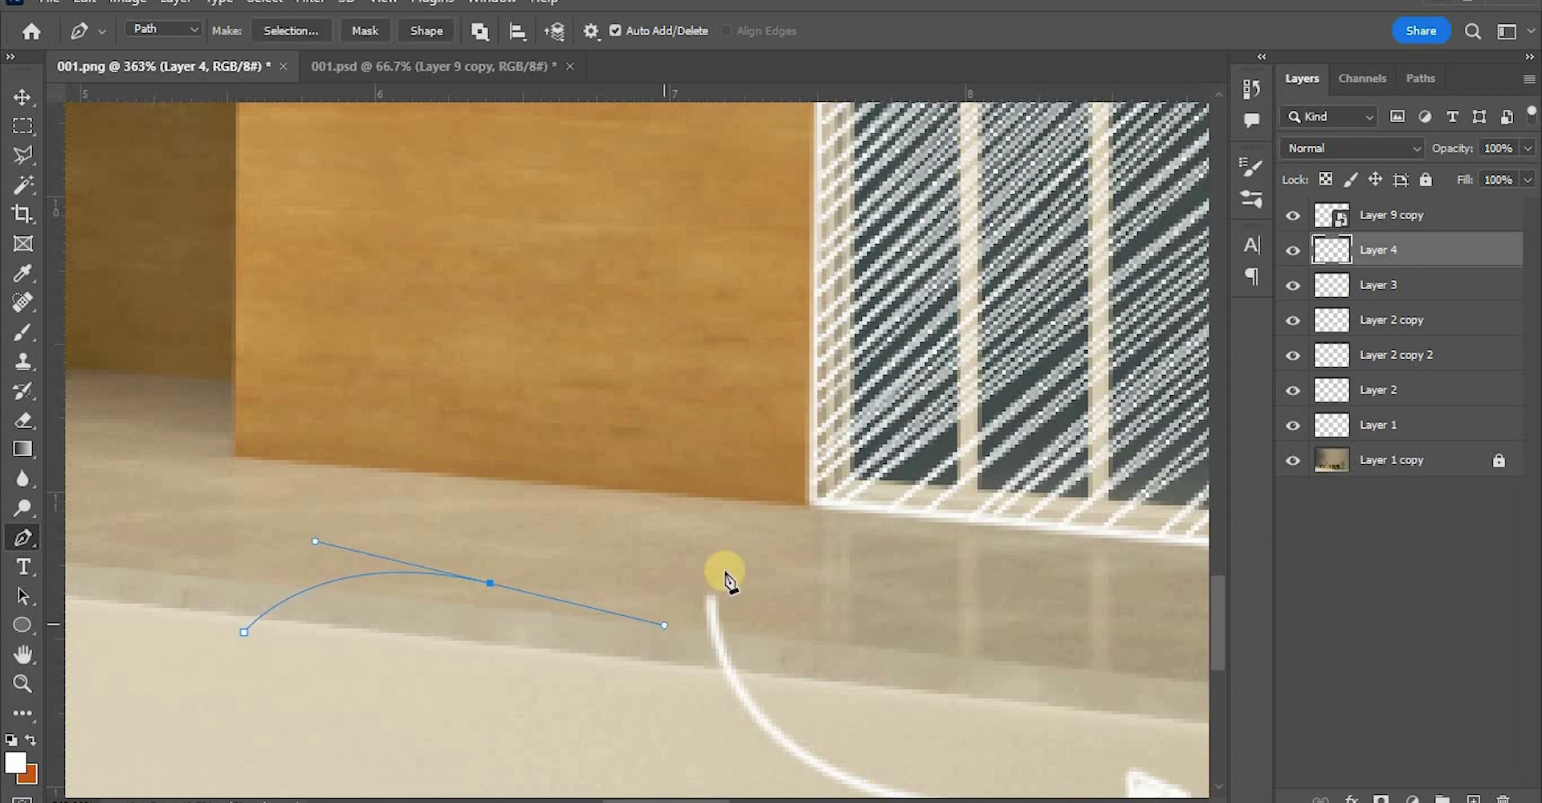
# Stroke the wavy path with the white brush and delete the path
pyautogui.rightClick(842, 498)
pyautogui.click(811, 201)
pyautogui.click(907, 243)
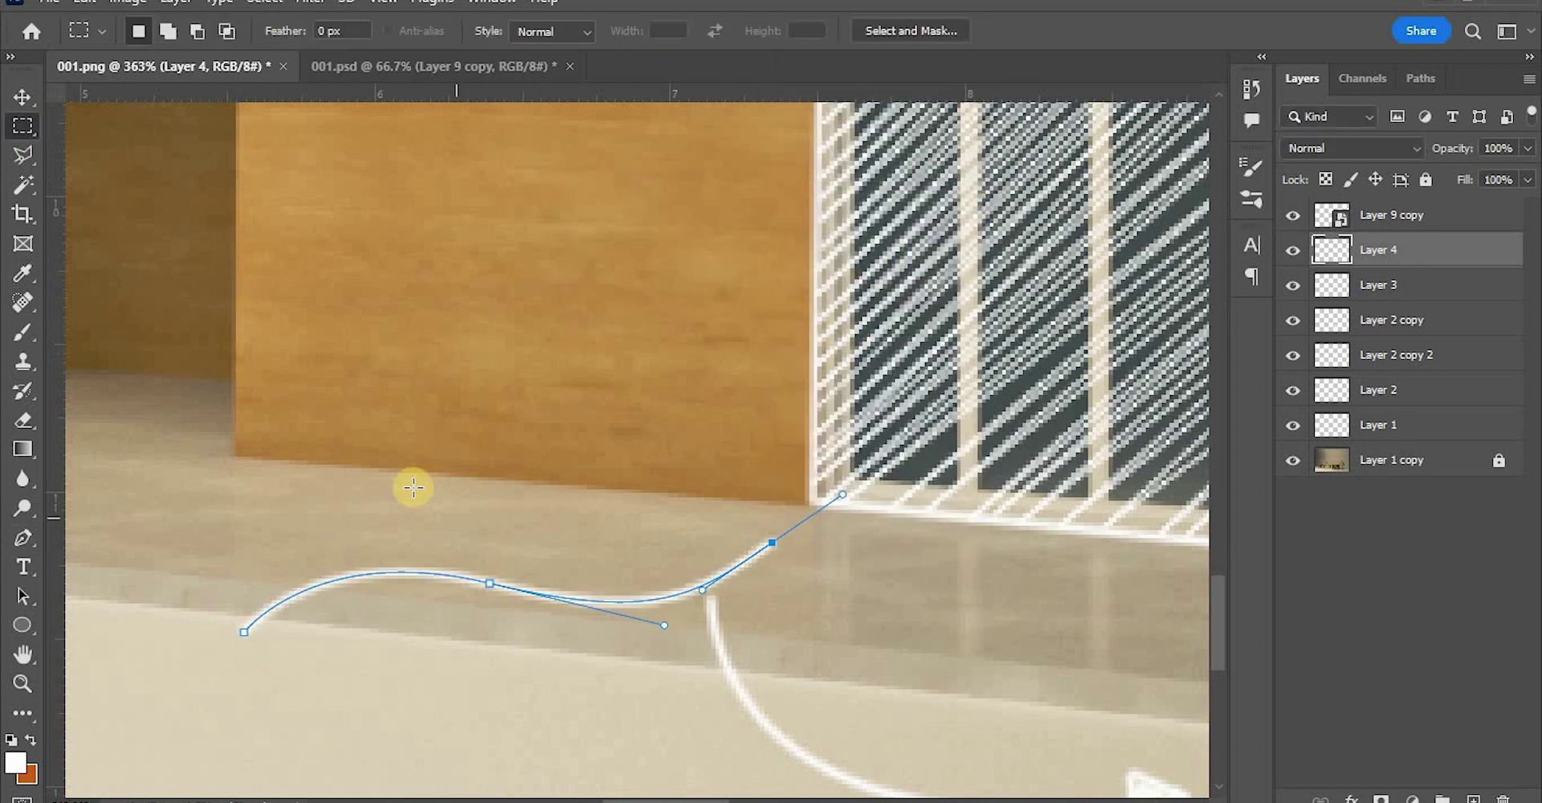
pyautogui.rightClick(347, 576)
pyautogui.click(438, 106)
# Duplicate the white wavy line twice, placing one copy above and one below the original
pyautogui.click(22, 97)
pyautogui.keyDown('alt'); pyautogui.moveTo(528, 593); pyautogui.dragTo(517, 534); pyautogui.keyUp('alt')
pyautogui.keyDown('alt'); pyautogui.moveTo(766, 477); pyautogui.dragTo(692, 492); pyautogui.keyUp('alt')
pyautogui.doubleClick(630, 562)
pyautogui.keyDown('alt'); pyautogui.moveTo(631, 562); pyautogui.dragTo(669, 673); pyautogui.keyUp('alt')
pyautogui.keyDown('alt'); pyautogui.scroll(-5, 522, 598); pyautogui.keyUp('alt')
pyautogui.keyDown('alt'); pyautogui.scroll(3, 533, 599); pyautogui.keyUp('alt')
pyautogui.click(604, 646)
pyautogui.keyDown('alt'); pyautogui.scroll(4, 530, 491); pyautogui.keyUp('alt')
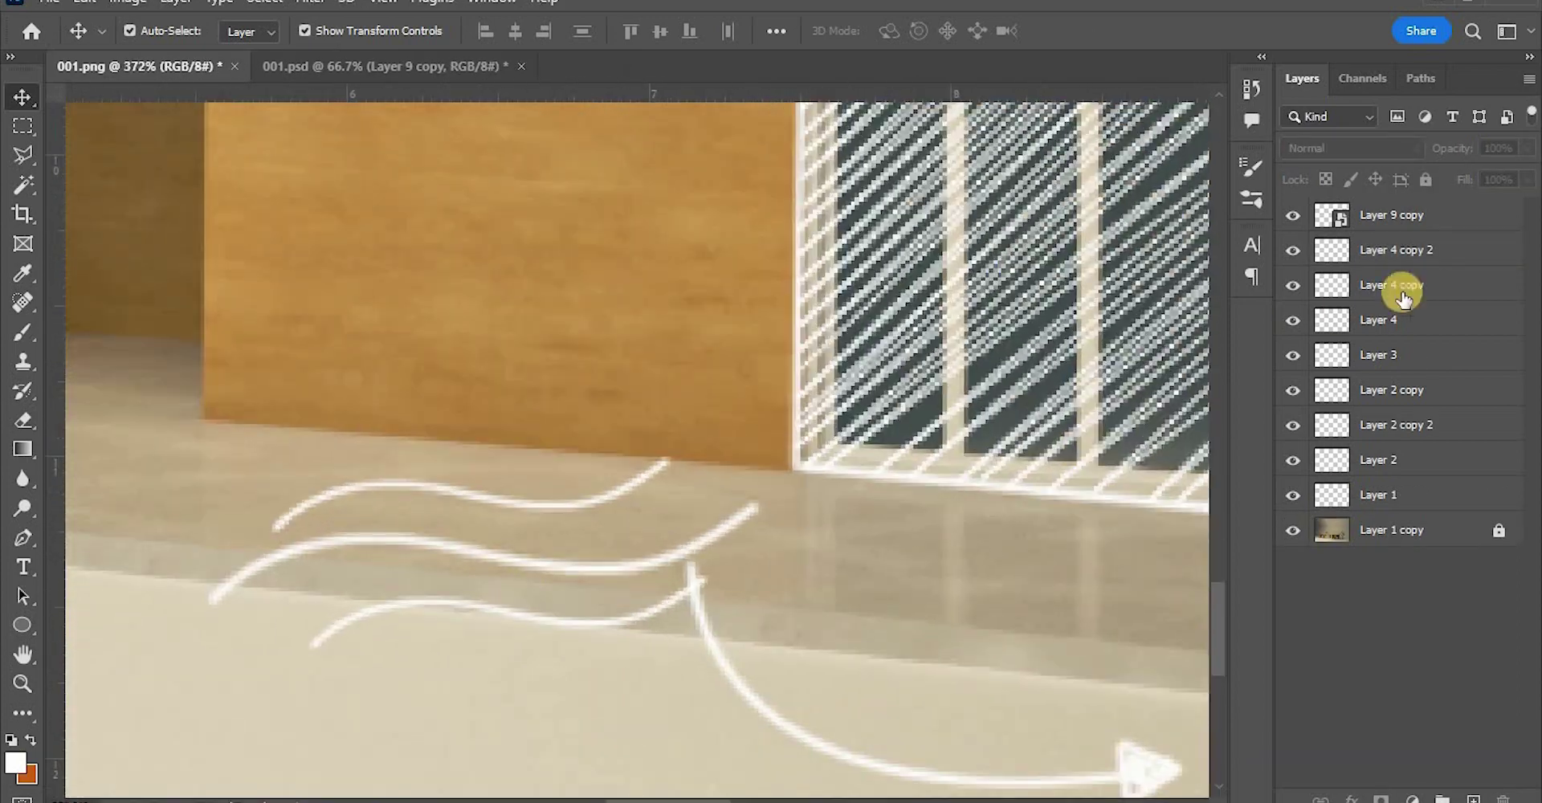
# Select Layer 4 and its two copies and shift the three wavy lines slightly up and away from the curved arrow
pyautogui.click(1400, 289)
pyautogui.keyDown('ctrl'); pyautogui.click(1399, 318); pyautogui.keyUp('ctrl')
pyautogui.keyDown('ctrl'); pyautogui.click(1399, 253); pyautogui.keyUp('ctrl')
pyautogui.moveTo(585, 604); pyautogui.dragTo(561, 566)
pyautogui.keyDown('alt'); pyautogui.scroll(-5, 575, 596); pyautogui.keyUp('alt')
pyautogui.click(738, 762)
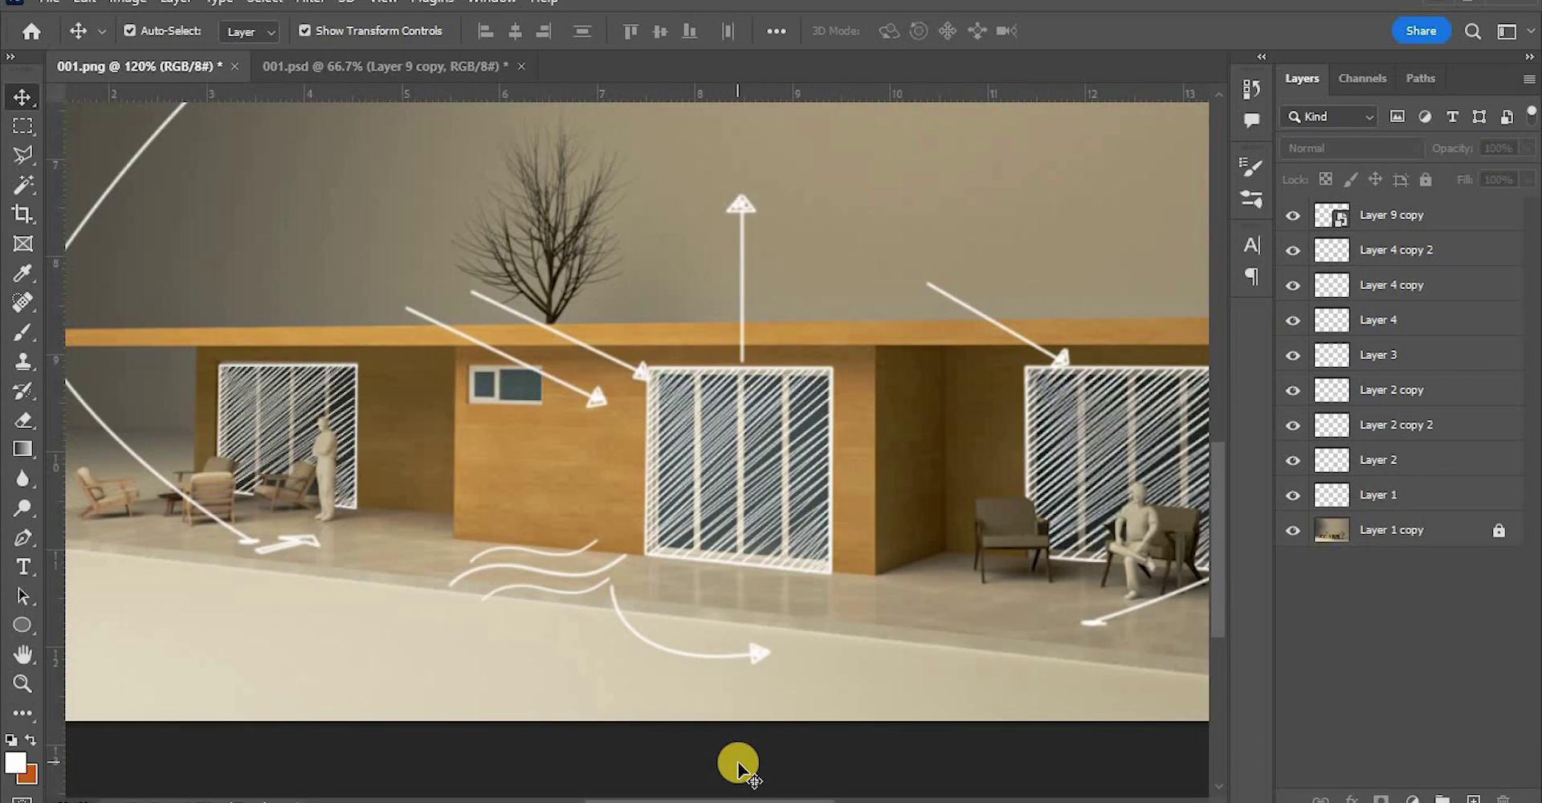
# Reposition the wavy lines individually to stagger them in front of the wooden wall
pyautogui.keyDown('alt'); pyautogui.scroll(5, 519, 604); pyautogui.keyUp('alt')
pyautogui.moveTo(570, 554); pyautogui.dragTo(526, 554)
pyautogui.moveTo(511, 418); pyautogui.dragTo(450, 403)
pyautogui.moveTo(629, 575); pyautogui.dragTo(643, 610)
pyautogui.keyDown('alt'); pyautogui.scroll(-5, 623, 565); pyautogui.keyUp('alt')
pyautogui.click(655, 732)
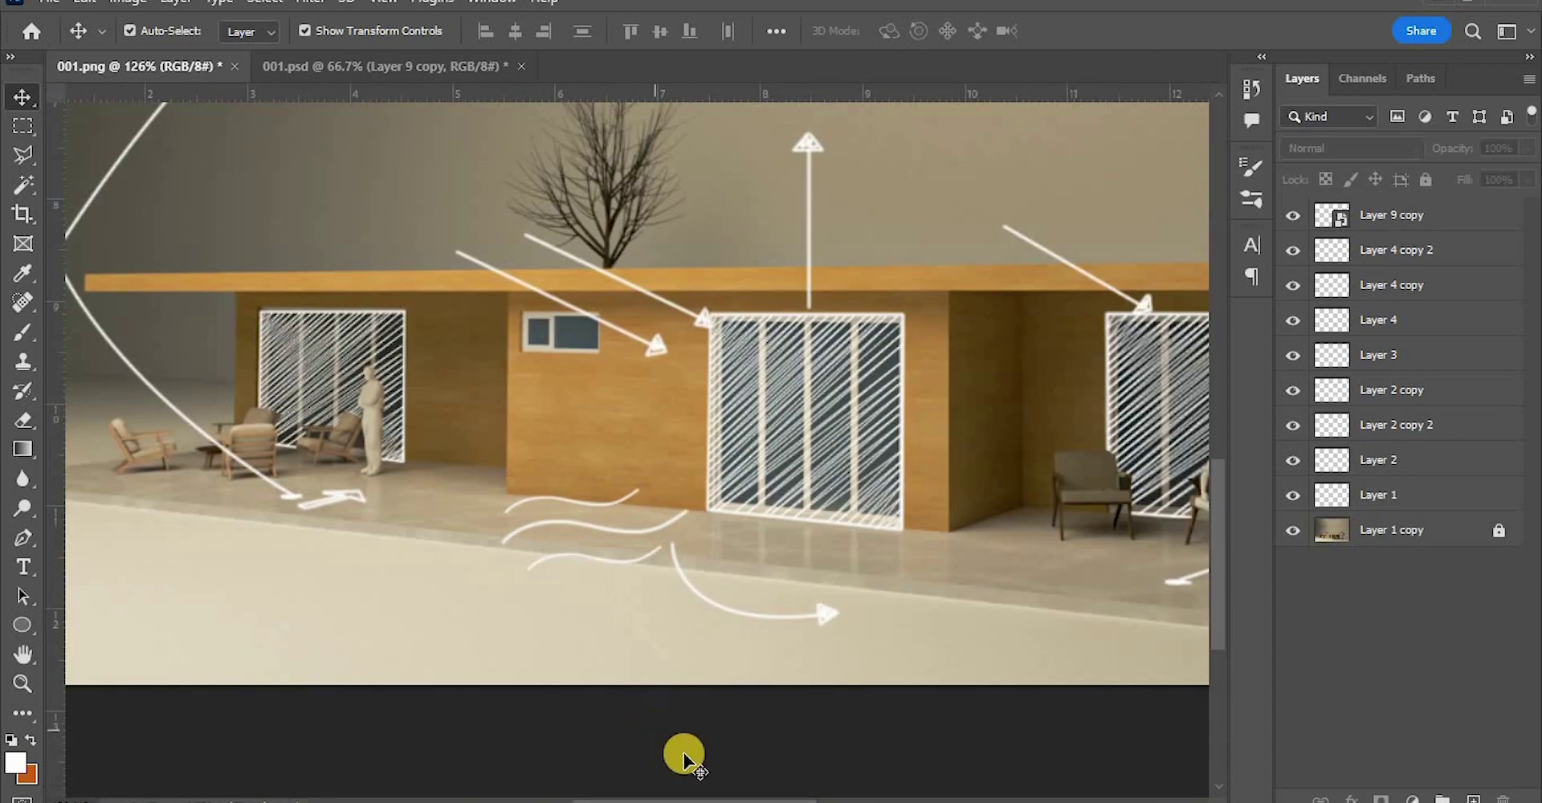
# Copy the central hatched door panel above the vertical arrow, distort it into a smaller square and apply the transform
pyautogui.keyDown('alt'); pyautogui.scroll(-1, 720, 514); pyautogui.keyUp('alt')
pyautogui.scroll(4, 909, 322)
pyautogui.keyDown('alt'); pyautogui.moveTo(886, 563); pyautogui.dragTo(913, 163); pyautogui.keyUp('alt')
pyautogui.keyDown('alt'); pyautogui.scroll(5, 875, 193); pyautogui.keyUp('alt')
pyautogui.scroll(2, 851, 225)
pyautogui.hotkey('ctrl', 't')
pyautogui.keyDown('ctrl'); pyautogui.moveTo(662, 532); pyautogui.dragTo(677, 569); pyautogui.keyUp('ctrl')
pyautogui.moveTo(946, 219); pyautogui.dragTo(875, 311)
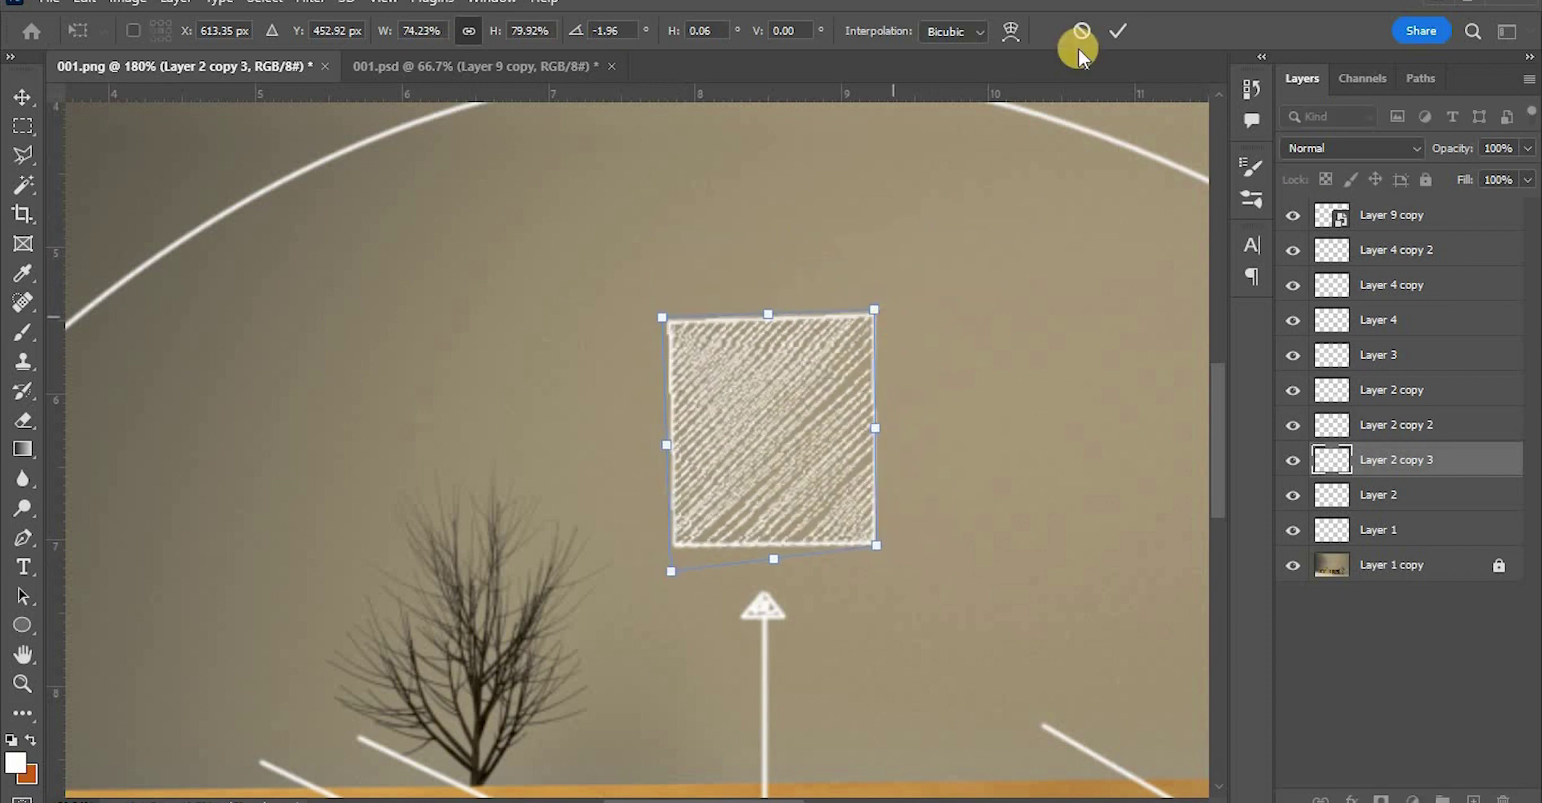
pyautogui.click(1117, 32)
# Add a text box above the hatched square reading "The shed of the window protects from direct sunlight."
pyautogui.click(22, 565)
pyautogui.click(646, 245)
pyautogui.write('The Shed o')
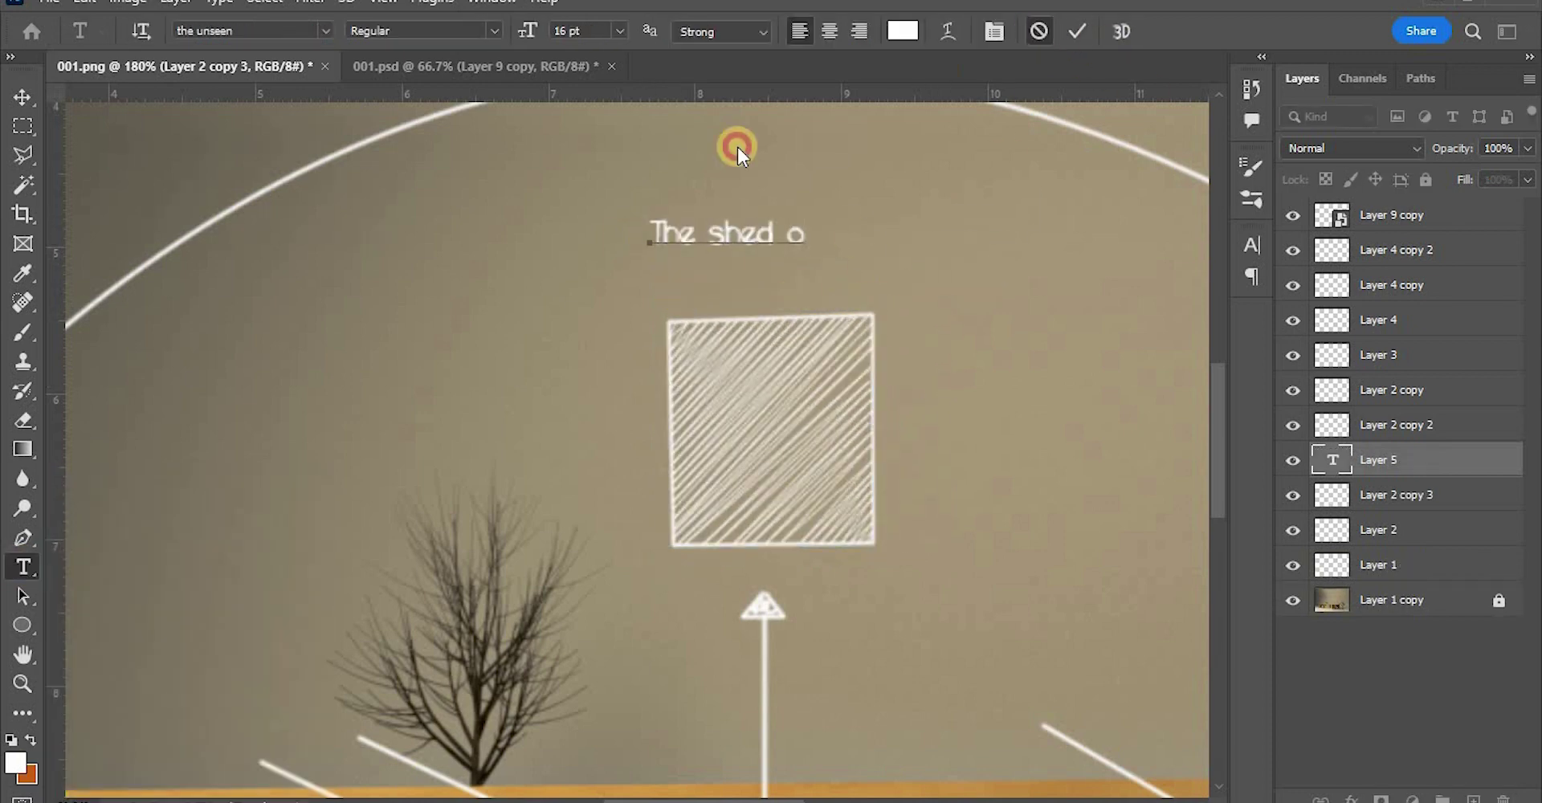
pyautogui.moveTo(642, 177); pyautogui.dragTo(876, 311)
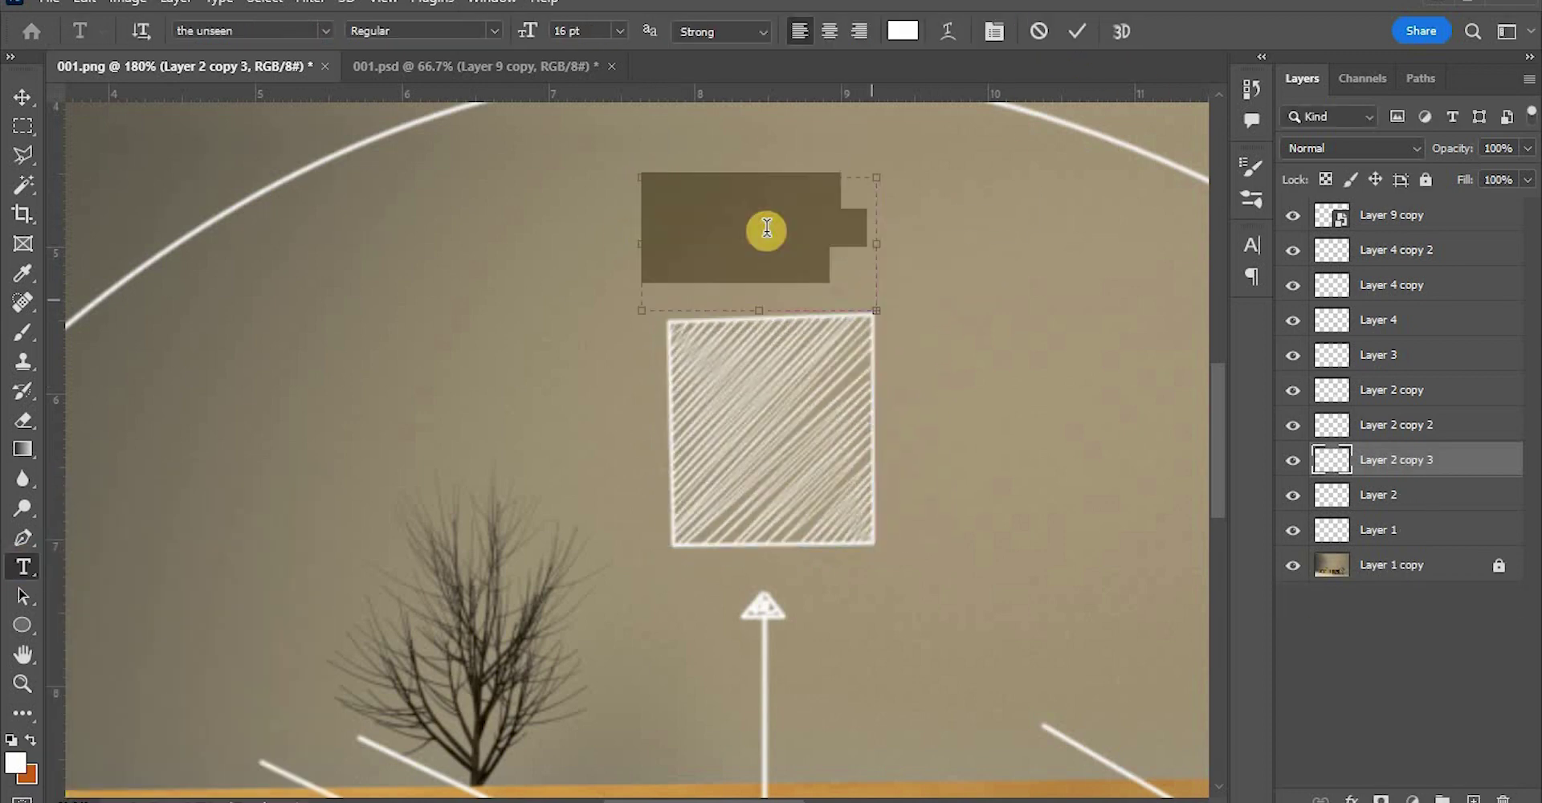
pyautogui.write('The shed of the')
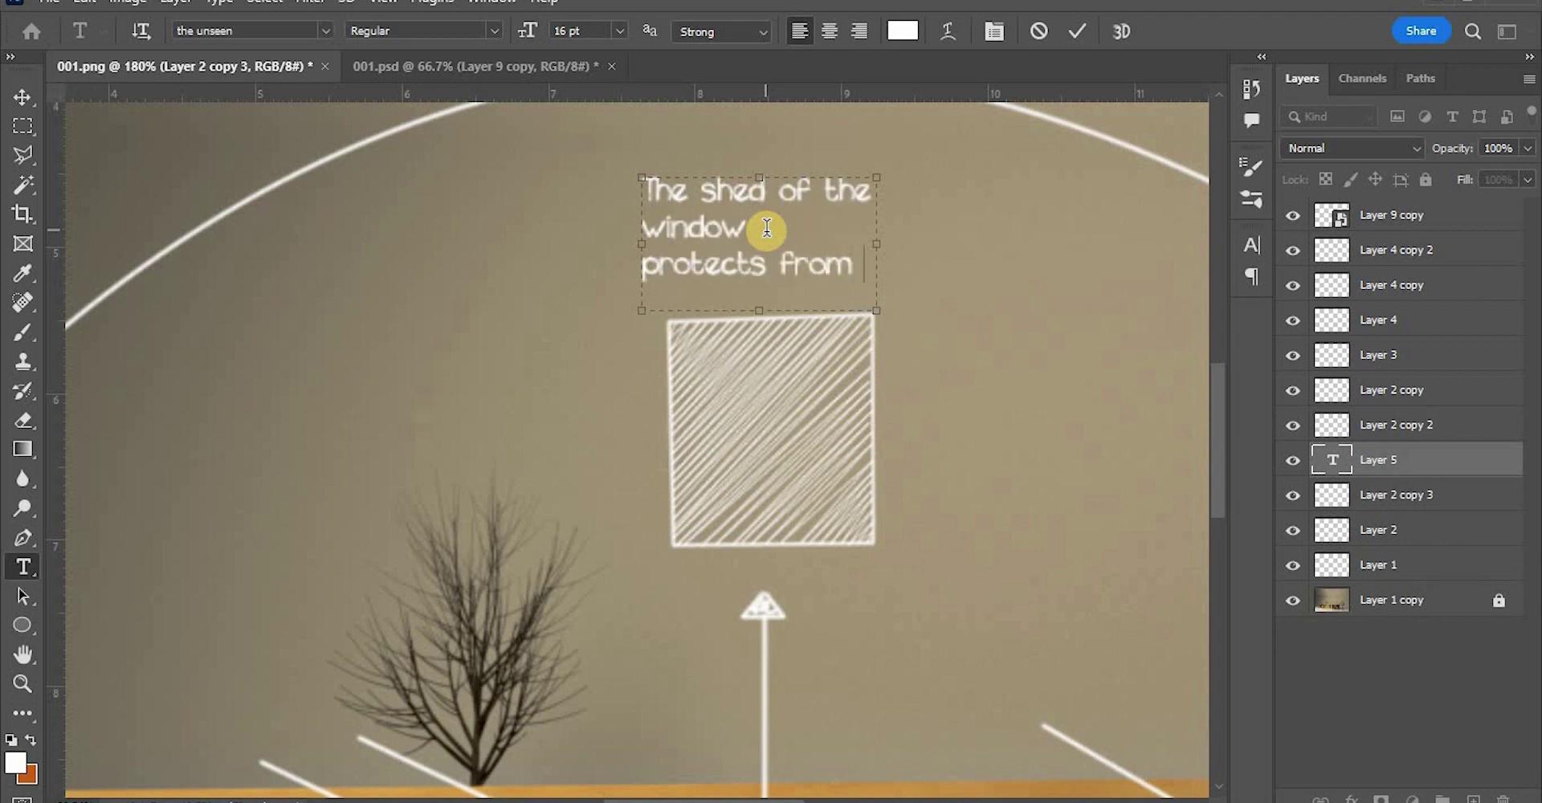
pyautogui.moveTo(760, 311); pyautogui.dragTo(760, 347)
pyautogui.moveTo(916, 349); pyautogui.dragTo(911, 305)
pyautogui.click(1076, 31)
# Brush four crossing white lines around the note on a new layer and trim the overlong ends with the Eraser
pyautogui.scroll(2, 974, 179)
pyautogui.click(1474, 799)
pyautogui.click(20, 334)
pyautogui.keyDown('alt'); pyautogui.scroll(3, 915, 254); pyautogui.keyUp('alt')
pyautogui.scroll(2, 915, 254)
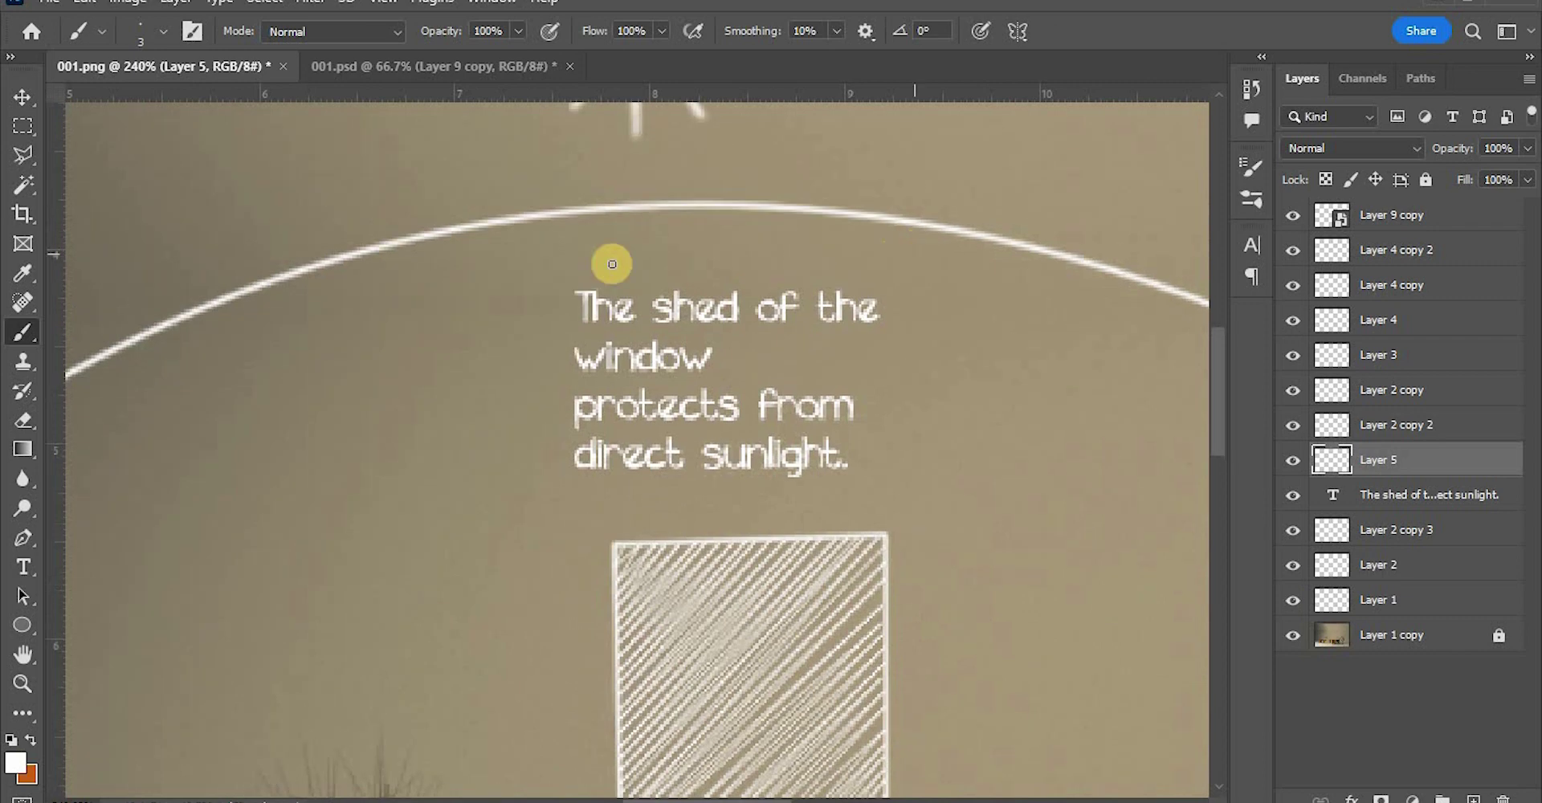
pyautogui.moveTo(563, 259); pyautogui.dragTo(562, 555)
pyautogui.moveTo(537, 495); pyautogui.dragTo(961, 497)
pyautogui.moveTo(893, 227); pyautogui.dragTo(888, 385)
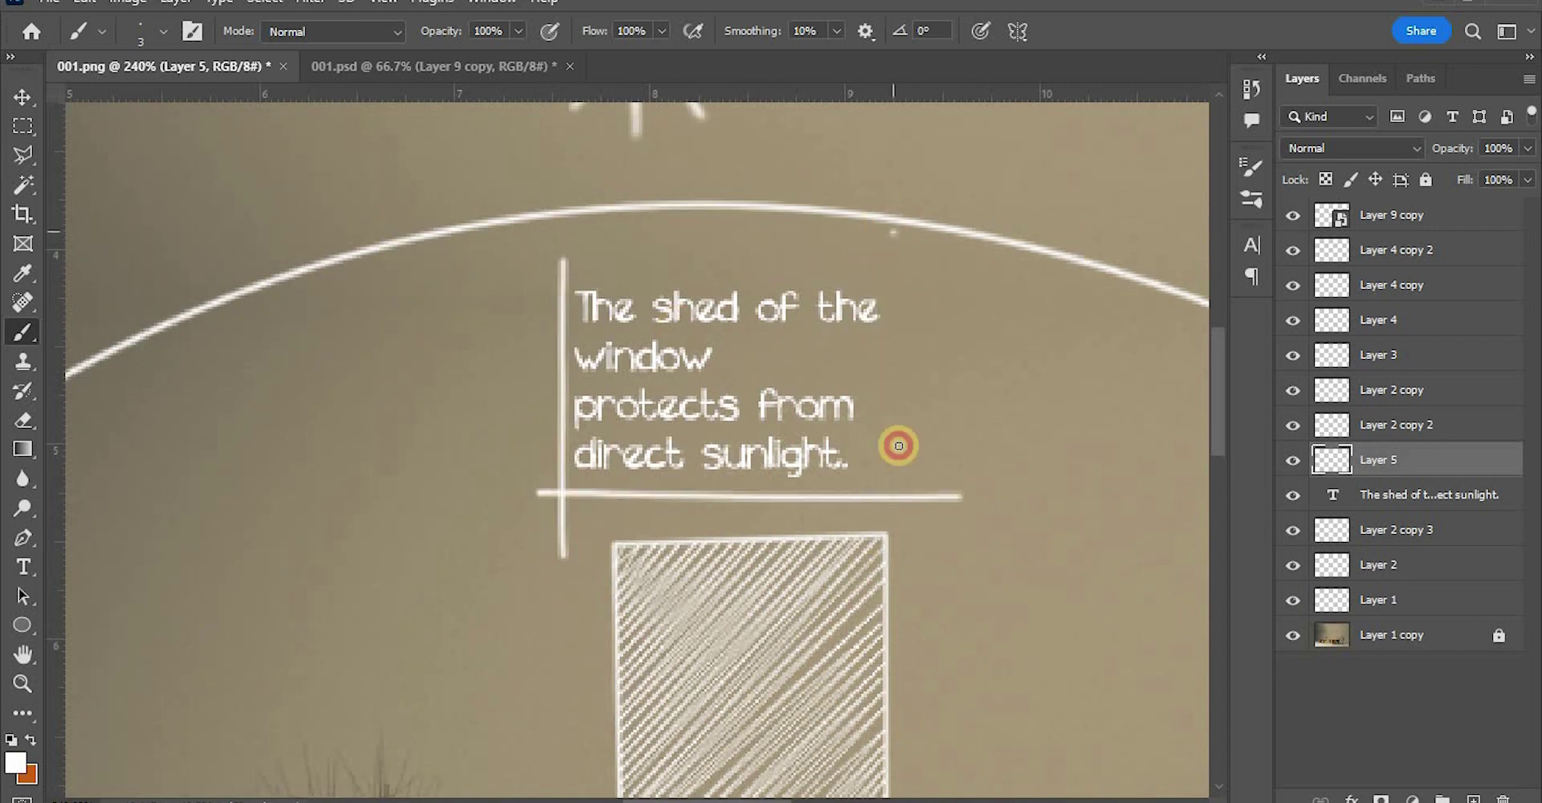
pyautogui.moveTo(898, 446); pyautogui.dragTo(898, 554)
pyautogui.moveTo(549, 270); pyautogui.dragTo(957, 273)
pyautogui.click(22, 422)
pyautogui.moveTo(565, 597); pyautogui.dragTo(564, 570)
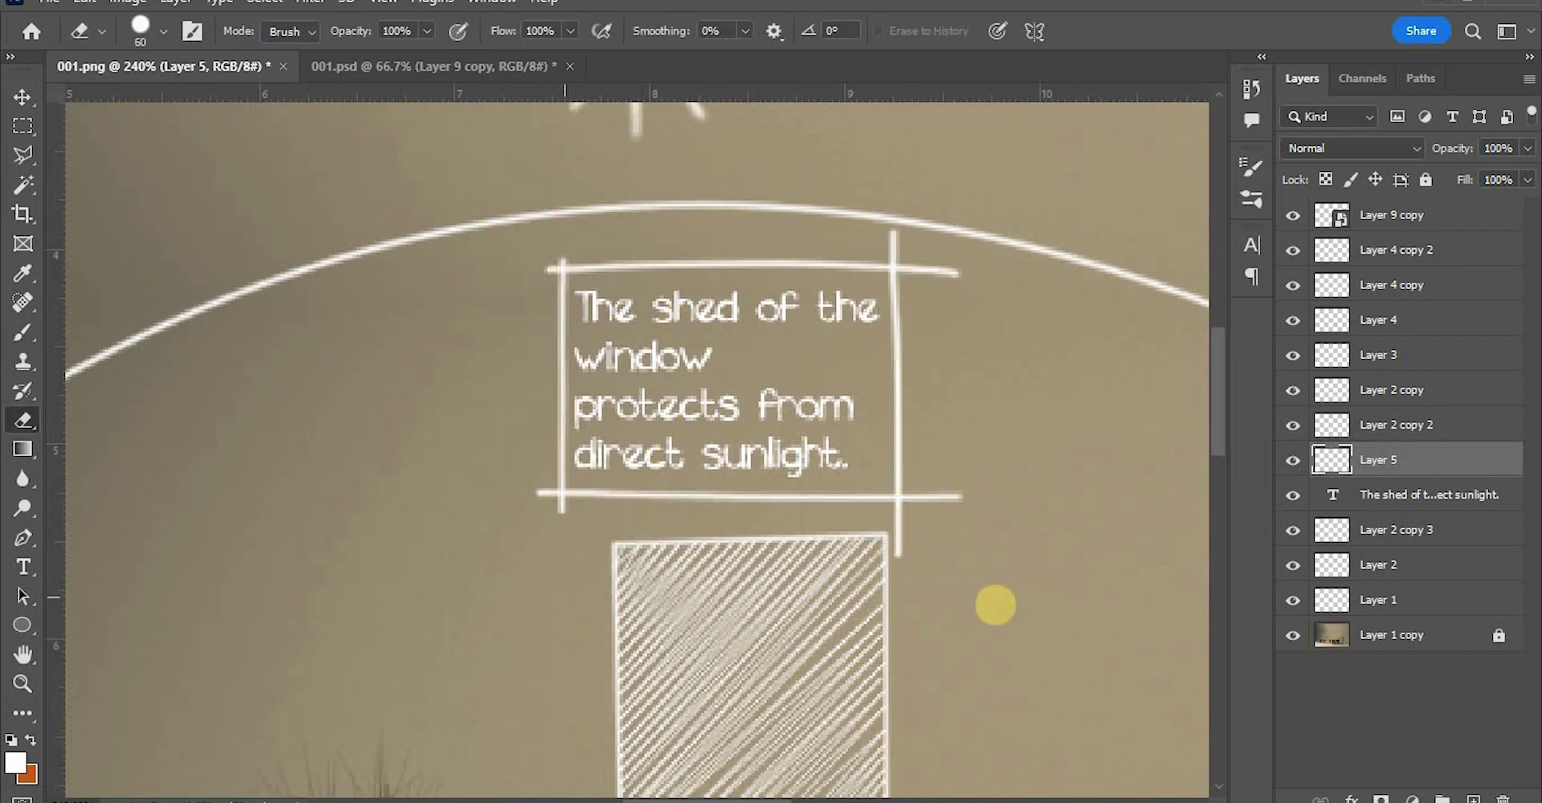
# Select the note with its frame and place a copy above the roof beside the small tree
pyautogui.click(22, 97)
pyautogui.keyDown('alt'); pyautogui.scroll(-2, 395, 423); pyautogui.keyUp('alt')
pyautogui.scroll(-1, 699, 358)
pyautogui.keyDown('alt'); pyautogui.scroll(-2, 699, 358); pyautogui.keyUp('alt')
pyautogui.click(701, 364)
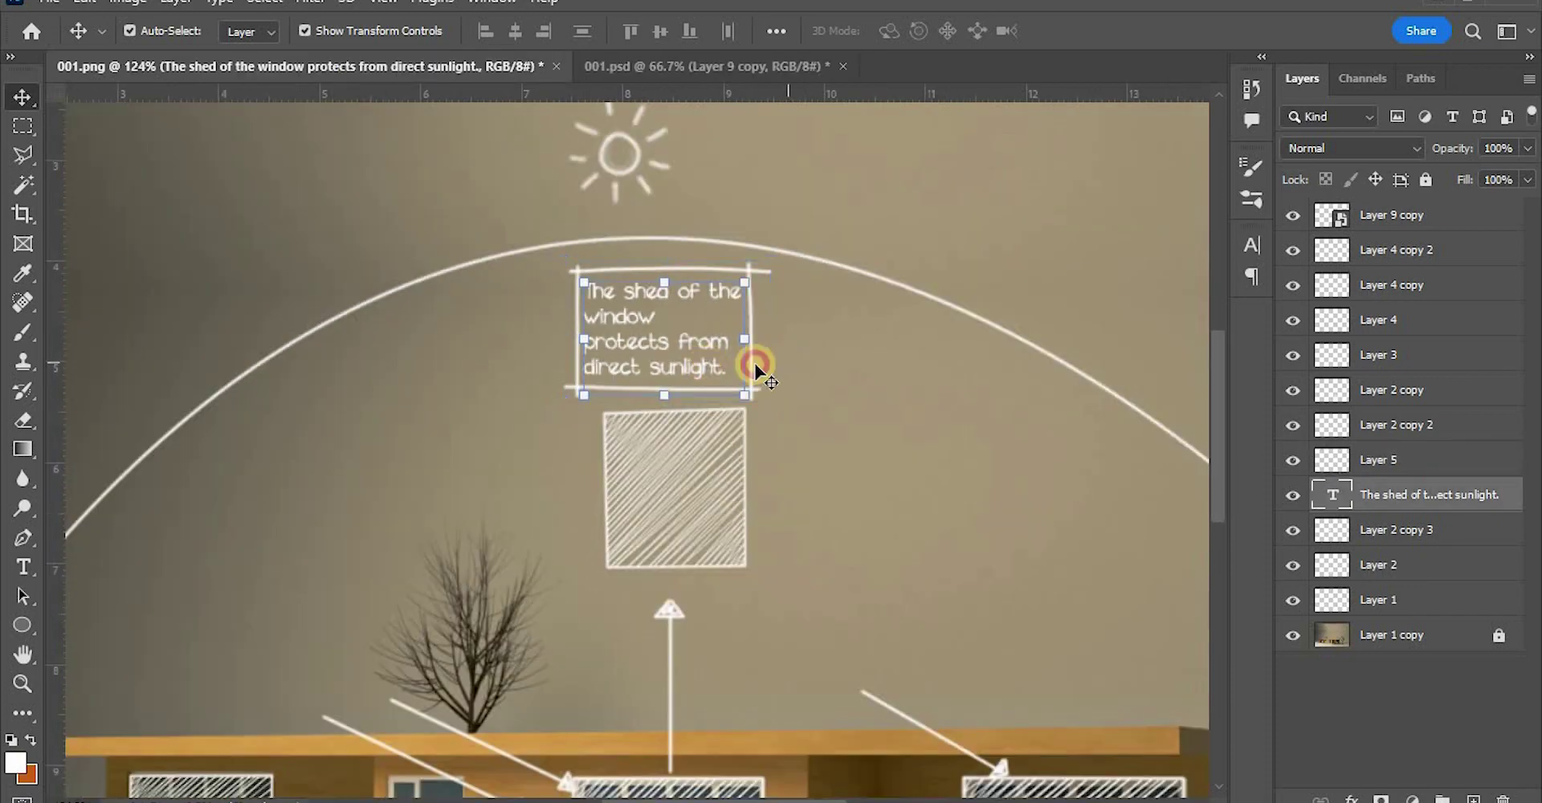
pyautogui.keyDown('shift'); pyautogui.click(754, 363); pyautogui.keyUp('shift')
pyautogui.keyDown('alt'); pyautogui.scroll(-3, 751, 360); pyautogui.keyUp('alt')
pyautogui.keyDown('alt'); pyautogui.scroll(2, 708, 277); pyautogui.keyUp('alt')
pyautogui.keyDown('alt'); pyautogui.moveTo(701, 284); pyautogui.dragTo(396, 497); pyautogui.keyUp('alt')
# Replace the copied note's text with "Direct sunlight will hit he window of the room."
pyautogui.keyDown('alt'); pyautogui.scroll(3, 396, 498); pyautogui.keyUp('alt')
pyautogui.doubleClick(362, 498)
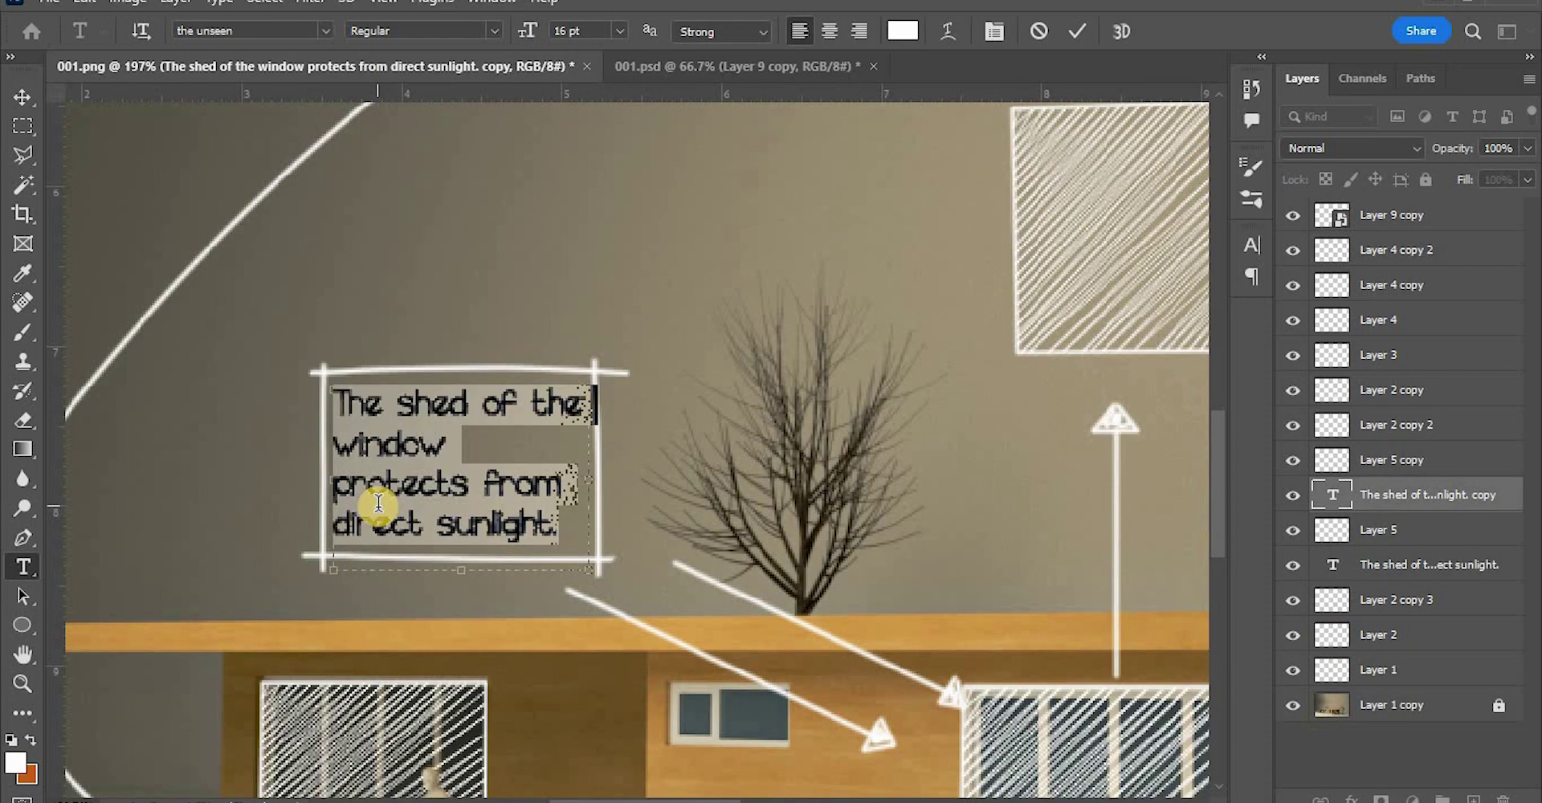
pyautogui.write('Direct sunlight will hit he window of the room.')
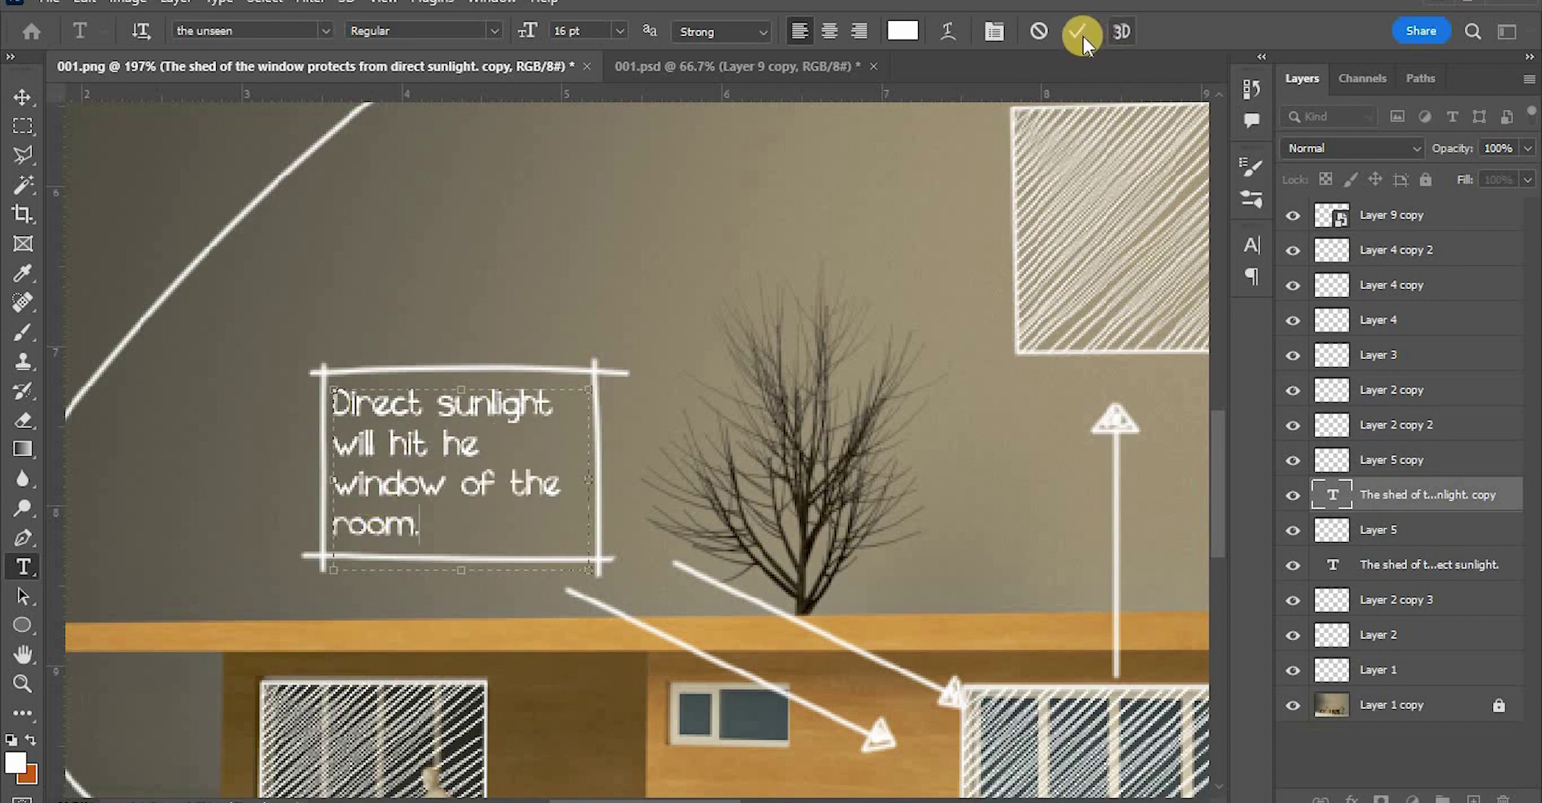
pyautogui.click(1078, 34)
pyautogui.keyDown('alt'); pyautogui.scroll(-3, 358, 496); pyautogui.keyUp('alt')
pyautogui.keyDown('alt'); pyautogui.scroll(1, 355, 496); pyautogui.keyUp('alt')
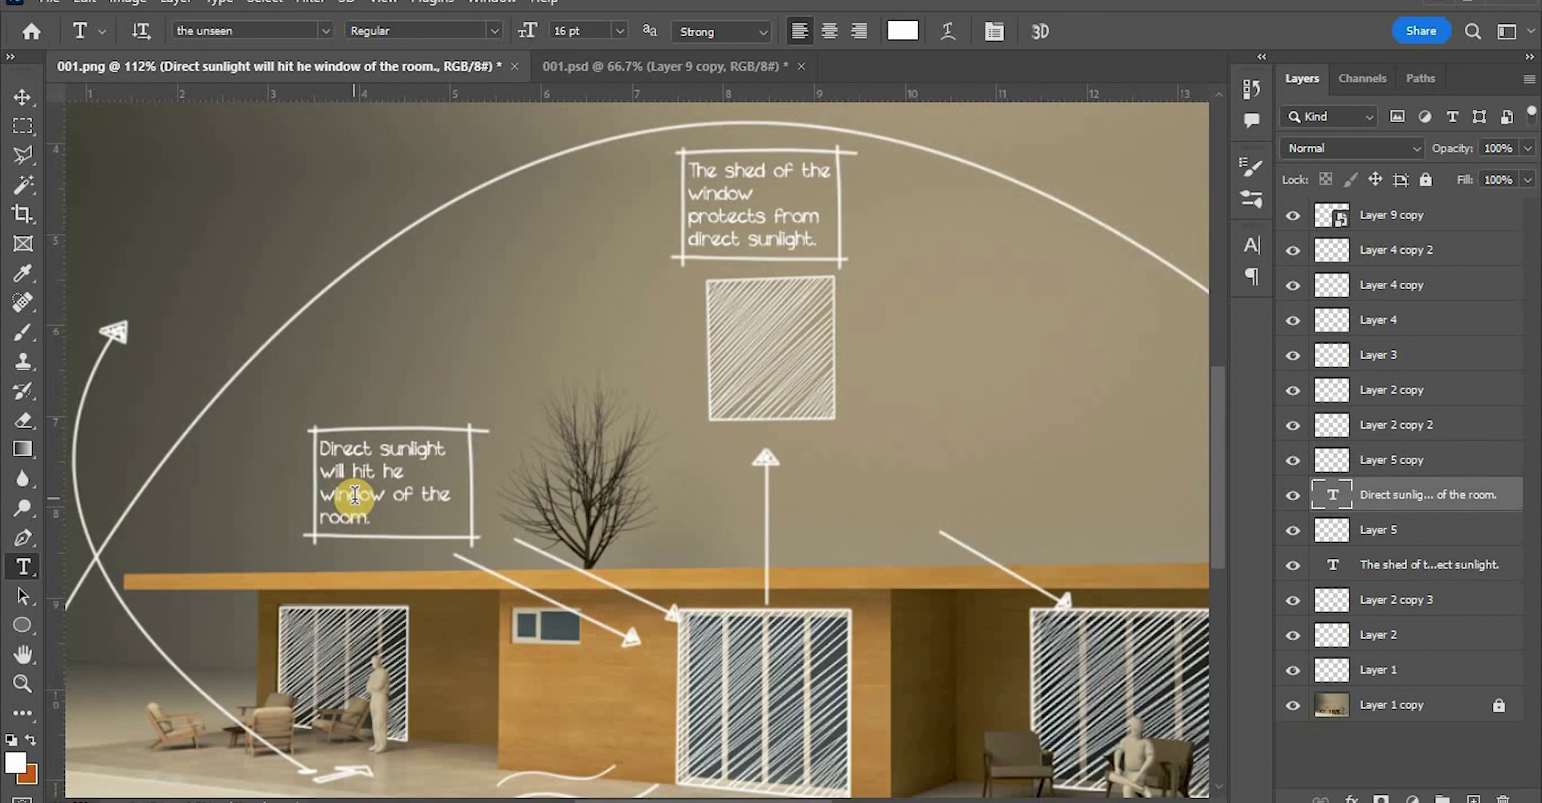
pyautogui.keyDown('alt'); pyautogui.scroll(-2, 354, 496); pyautogui.keyUp('alt')
# Select the direct sunlight note with its frame and place a copy above the tip of the left curved arrow
pyautogui.press('v')
pyautogui.keyDown('alt'); pyautogui.scroll(3, 706, 471); pyautogui.keyUp('alt')
pyautogui.keyDown('alt'); pyautogui.scroll(5, 303, 462); pyautogui.keyUp('alt')
pyautogui.moveTo(301, 449); pyautogui.dragTo(854, 567)
pyautogui.keyDown('alt'); pyautogui.scroll(-4, 854, 567); pyautogui.keyUp('alt')
pyautogui.keyDown('alt'); pyautogui.moveTo(728, 555); pyautogui.dragTo(413, 170); pyautogui.keyUp('alt')
# Replace the text of the note above the left arrow with "Entrance from a rich green organic landscape."
pyautogui.doubleClick(428, 269)
pyautogui.write('Entrance from')
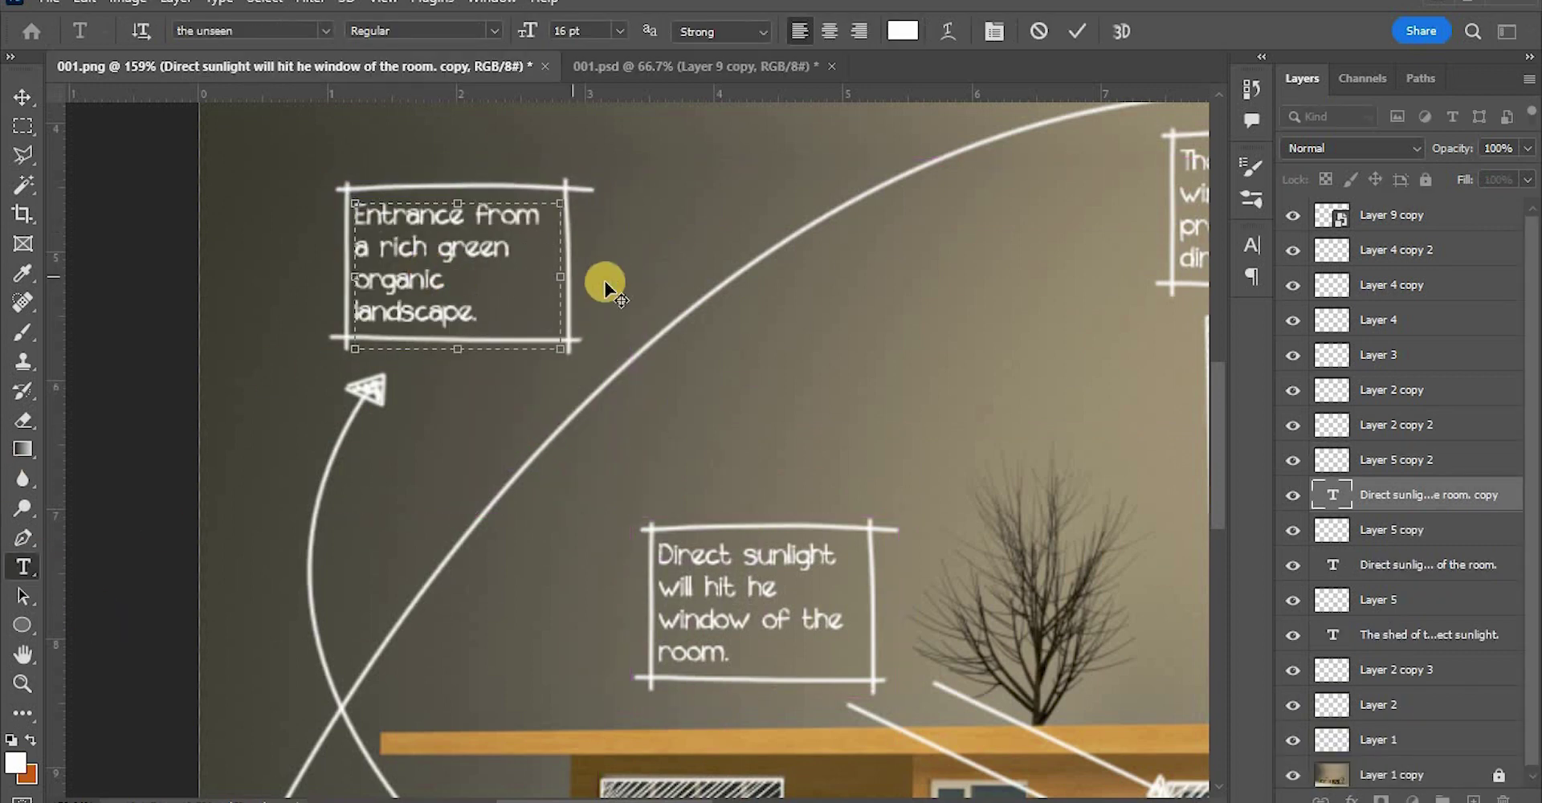
pyautogui.moveTo(561, 277)
pyautogui.mouseDown()
pyautogui.moveTo(602, 282)
pyautogui.moveTo(563, 279)
pyautogui.mouseUp()
pyautogui.click(1076, 32)
pyautogui.keyDown('alt'); pyautogui.scroll(-4, 251, 356); pyautogui.keyUp('alt')
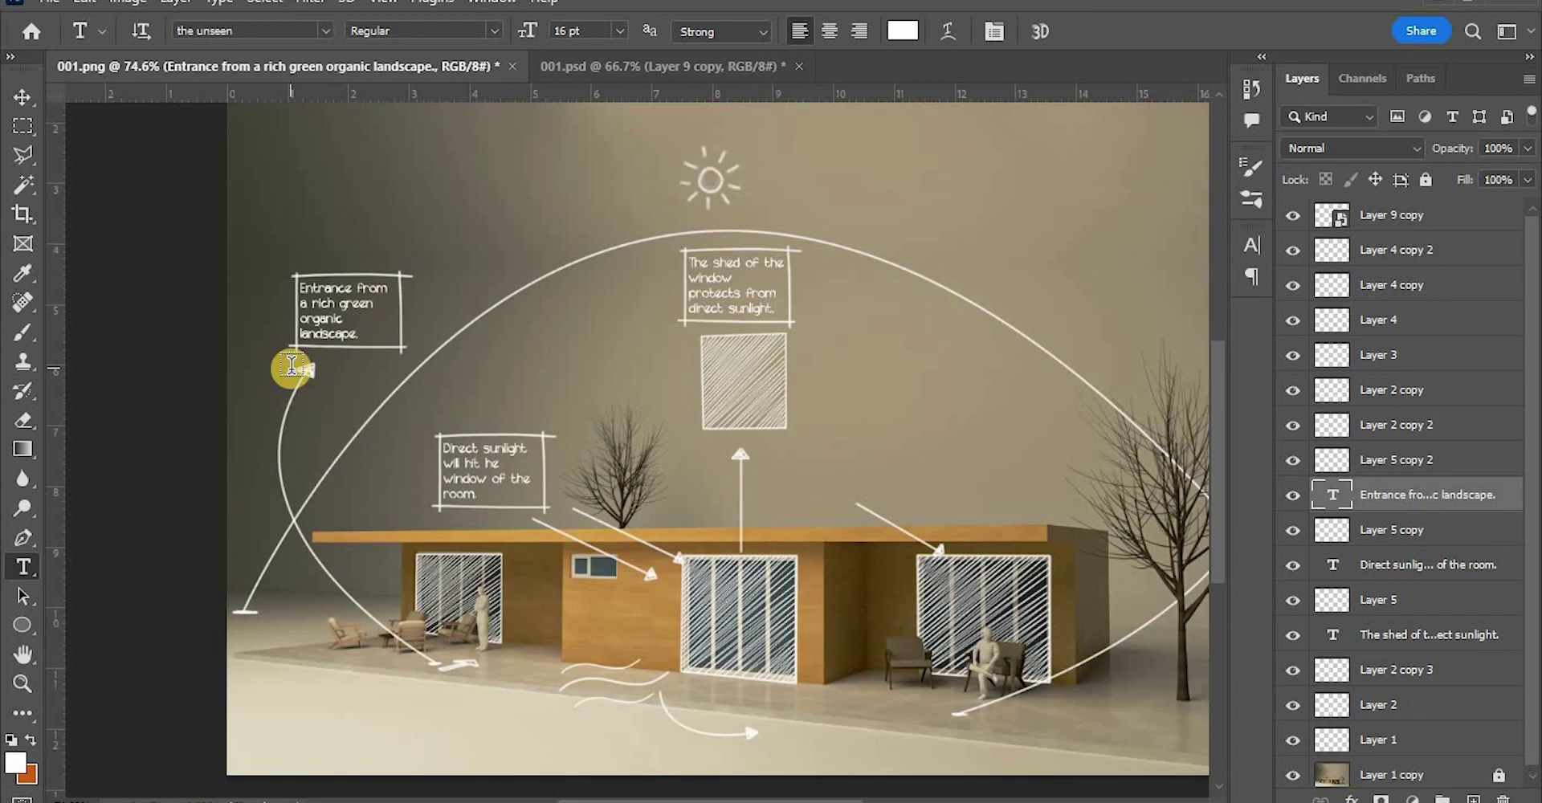
# Widen the entrance note's text box and make its frame, Layer 5 copy 2, wider and shorter to fit the text
pyautogui.keyDown('alt'); pyautogui.scroll(3, 291, 366); pyautogui.keyUp('alt')
pyautogui.keyDown('alt'); pyautogui.scroll(-5, 310, 345); pyautogui.keyUp('alt')
pyautogui.keyDown('alt'); pyautogui.scroll(5, 289, 347); pyautogui.keyUp('alt')
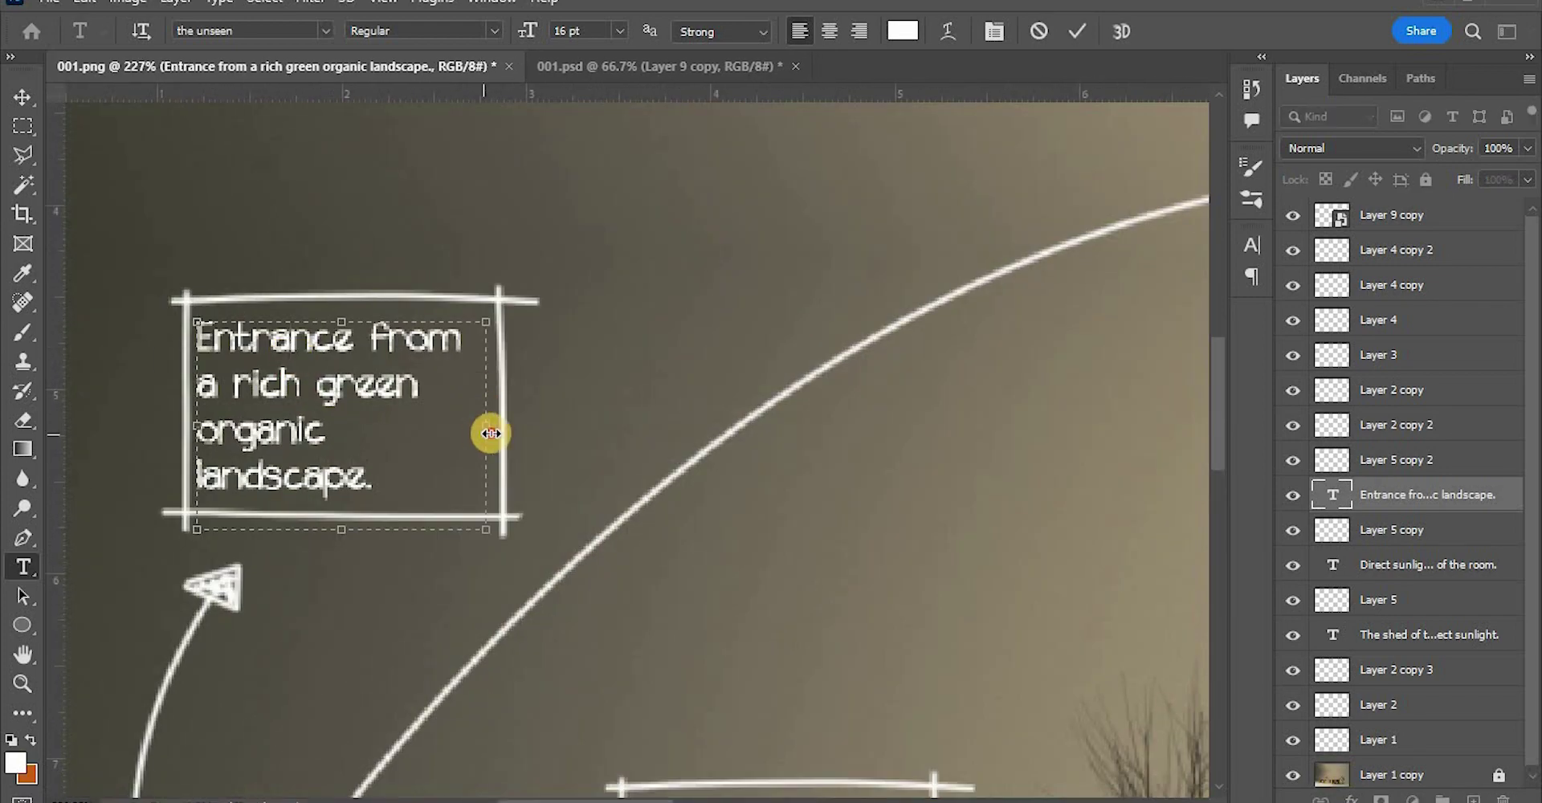
pyautogui.press('v')
pyautogui.click(1376, 454)
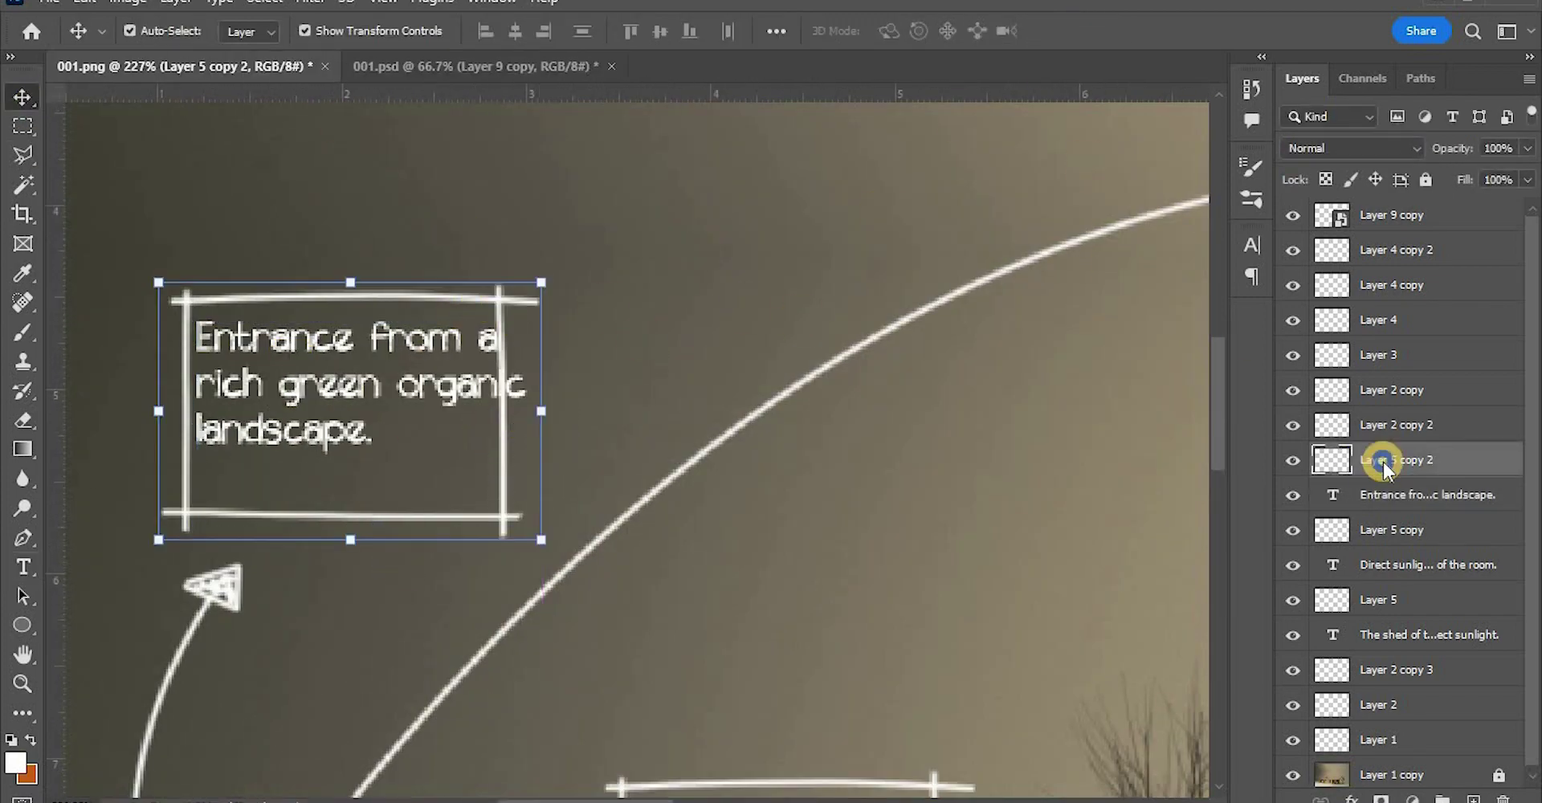
pyautogui.moveTo(529, 413); pyautogui.dragTo(610, 410)
pyautogui.moveTo(158, 411); pyautogui.dragTo(131, 411)
pyautogui.moveTo(371, 540); pyautogui.dragTo(372, 498)
pyautogui.click(1119, 30)
pyautogui.click(798, 233)
# Widen the text box of the direct sunlight note beside the small tree
pyautogui.keyDown('alt'); pyautogui.scroll(-5, 220, 408); pyautogui.keyUp('alt')
pyautogui.keyDown('alt'); pyautogui.scroll(5, 321, 562); pyautogui.keyUp('alt')
pyautogui.press('t')
pyautogui.click(478, 492)
pyautogui.moveTo(640, 493); pyautogui.dragTo(704, 483)
# Delete the direct sunlight note's old frame and replace it with a copy of the entrance note's resized frame
pyautogui.click(23, 98)
pyautogui.click(438, 379)
pyautogui.press('Delete')
pyautogui.keyDown('alt'); pyautogui.scroll(-3, 737, 506); pyautogui.keyUp('alt')
pyautogui.keyDown('alt'); pyautogui.moveTo(435, 212); pyautogui.dragTo(734, 542); pyautogui.keyUp('alt')
# Select the direct sunlight note with its frame and place a copy above the curved arrow by the large tree
pyautogui.keyDown('alt'); pyautogui.scroll(-5, 498, 450); pyautogui.keyUp('alt')
pyautogui.moveTo(382, 452); pyautogui.dragTo(135, 506)
pyautogui.keyDown('shift'); pyautogui.click(136, 505); pyautogui.keyUp('shift')
pyautogui.keyDown('alt'); pyautogui.scroll(-2, 182, 514); pyautogui.keyUp('alt')
pyautogui.click(368, 489)
pyautogui.keyDown('alt'); pyautogui.moveTo(367, 489); pyautogui.dragTo(986, 322); pyautogui.keyUp('alt')
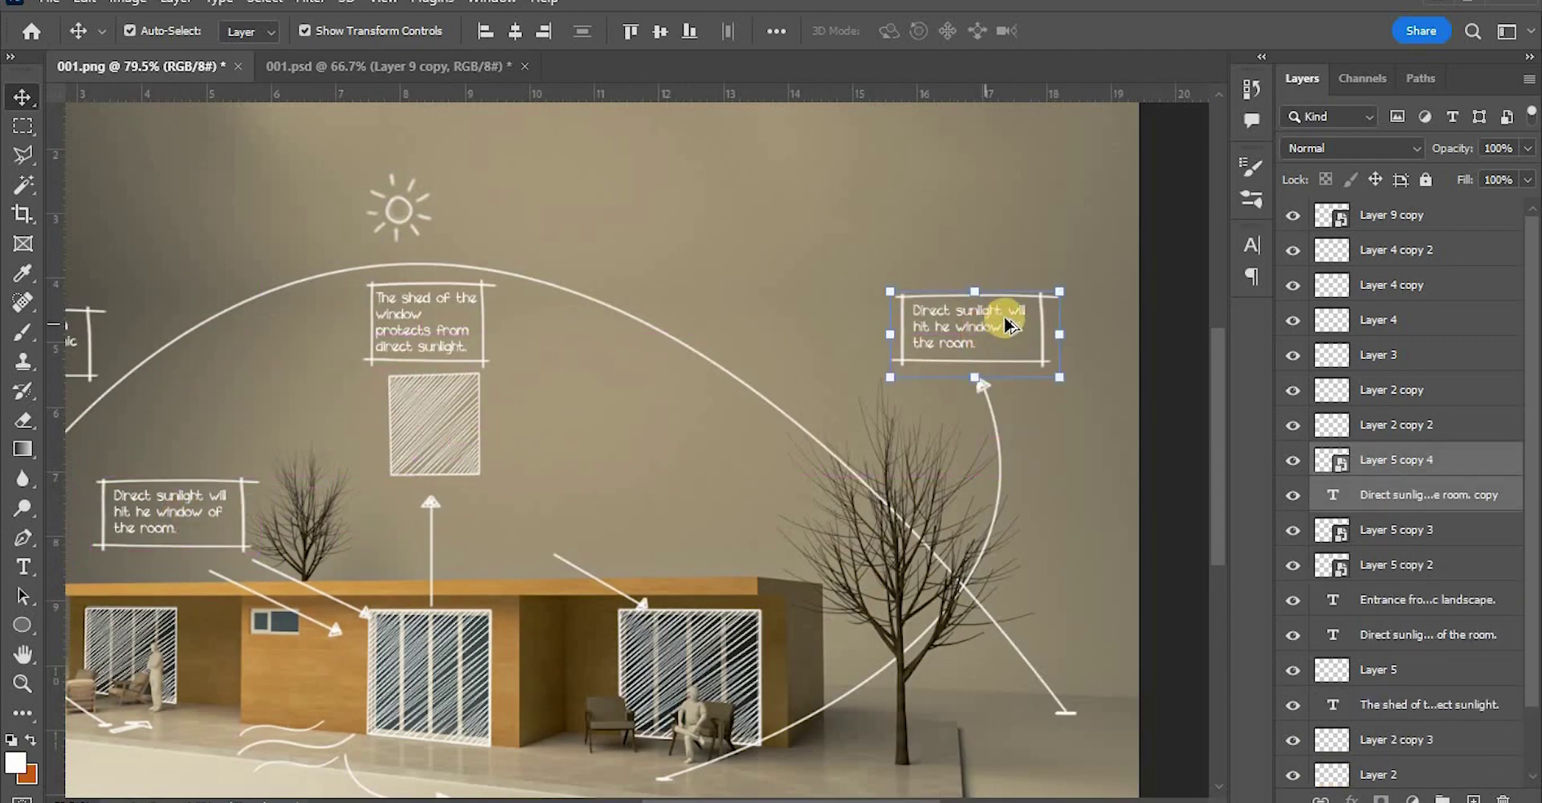
# Replace the text of the note above the large tree with "Private seating space. Views from the room."
pyautogui.keyDown('alt'); pyautogui.scroll(6, 1023, 322); pyautogui.keyUp('alt')
pyautogui.press('t')
pyautogui.click(878, 339)
pyautogui.hotkey('ctrl', 'a')
pyautogui.write('P')
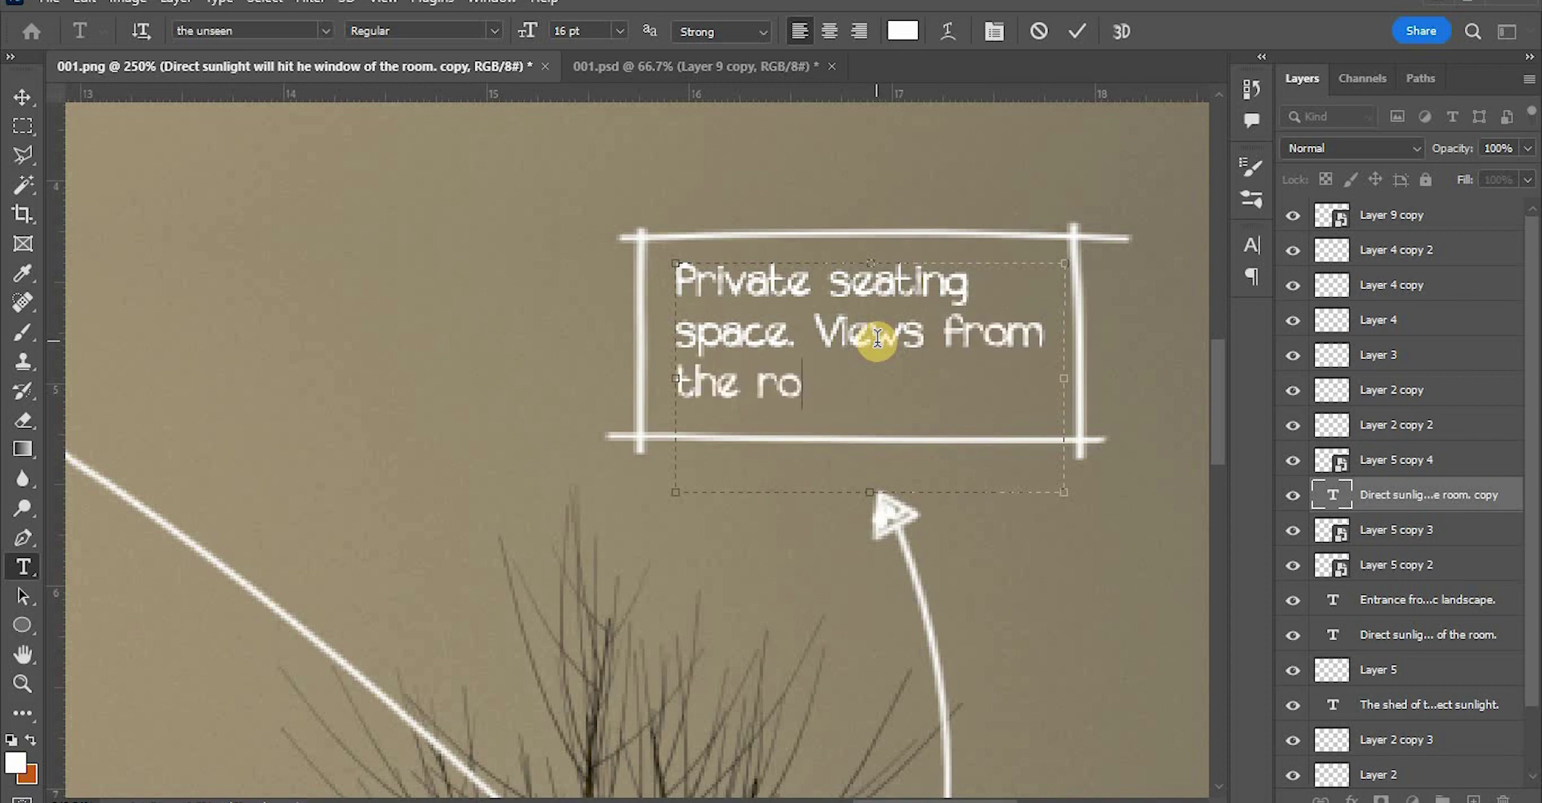
pyautogui.click(1075, 36)
pyautogui.keyDown('alt'); pyautogui.scroll(-3, 1055, 363); pyautogui.keyUp('alt')
pyautogui.keyDown('alt'); pyautogui.scroll(-5, 945, 490); pyautogui.keyUp('alt')
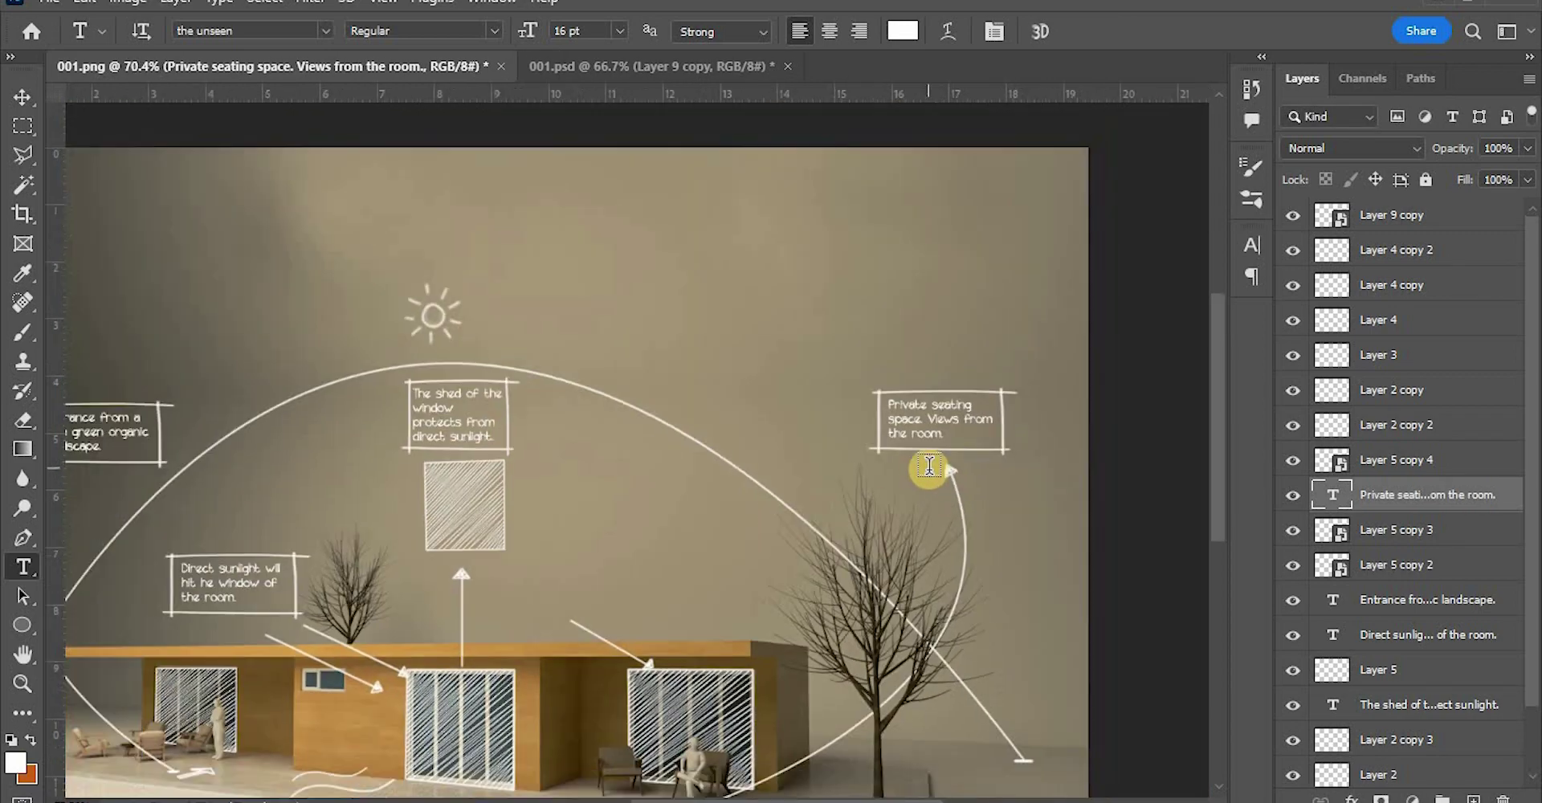
# Draw a curved path rising above the large tree on a new layer, stroke it in white and delete the path
pyautogui.press('p')
pyautogui.hotkey('ctrl', 'shift', 'alt', 'n')
pyautogui.keyDown('alt'); pyautogui.scroll(4, 956, 393); pyautogui.keyUp('alt')
pyautogui.scroll(2, 736, 525)
pyautogui.click(761, 637)
pyautogui.moveTo(547, 359); pyautogui.dragTo(425, 305)
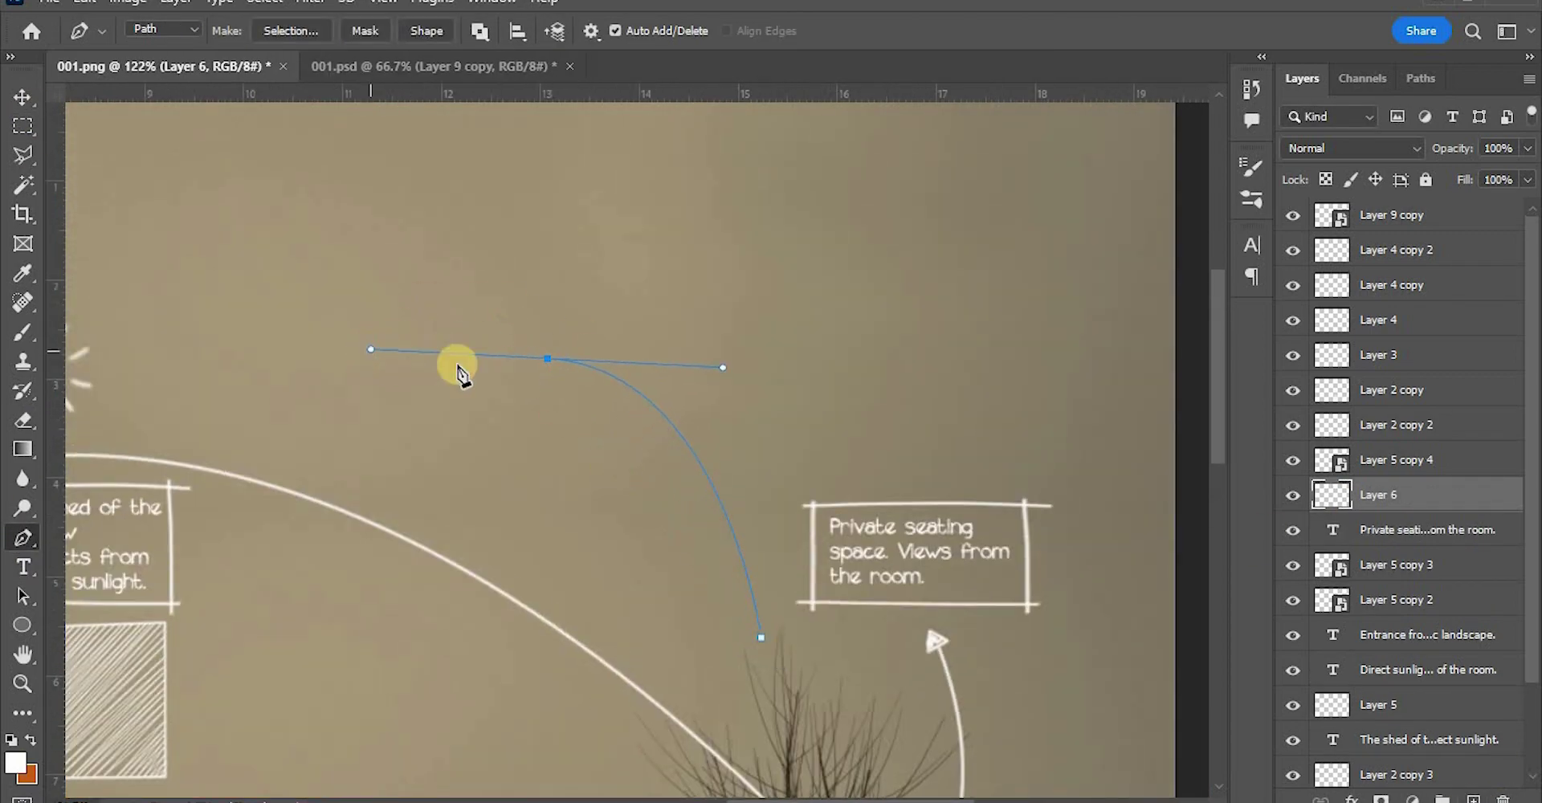
pyautogui.rightClick(661, 386)
pyautogui.click(766, 460)
pyautogui.click(908, 241)
pyautogui.rightClick(680, 385)
pyautogui.click(726, 325)
# Paint a filled white triangular arrowhead on the upper end of the new curve with the Brush tool
pyautogui.click(23, 332)
pyautogui.keyDown('alt'); pyautogui.scroll(6, 478, 385); pyautogui.keyUp('alt')
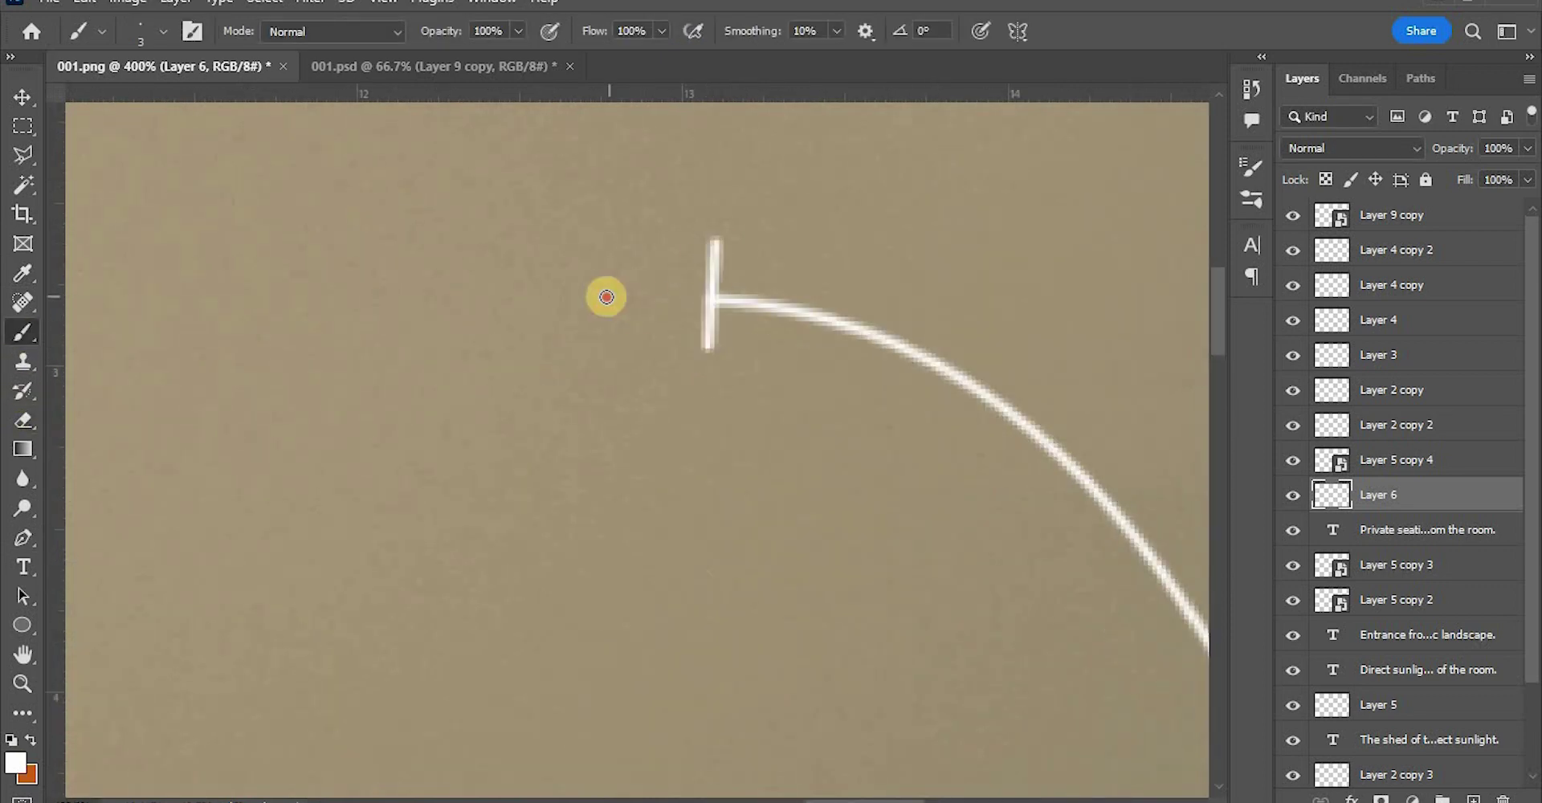
pyautogui.keyDown('shift'); pyautogui.click(606, 297); pyautogui.keyUp('shift')
pyautogui.keyDown('shift'); pyautogui.click(711, 238); pyautogui.keyUp('shift')
pyautogui.moveTo(703, 251)
pyautogui.mouseDown()
pyautogui.moveTo(683, 318)
pyautogui.moveTo(700, 328)
pyautogui.mouseUp()
pyautogui.keyDown('alt'); pyautogui.scroll(-6, 288, 245); pyautogui.keyUp('alt')
# Select the private seating note with its frame and place a copy beside the new arrowhead
pyautogui.click(23, 97)
pyautogui.click(784, 452)
pyautogui.click(815, 417)
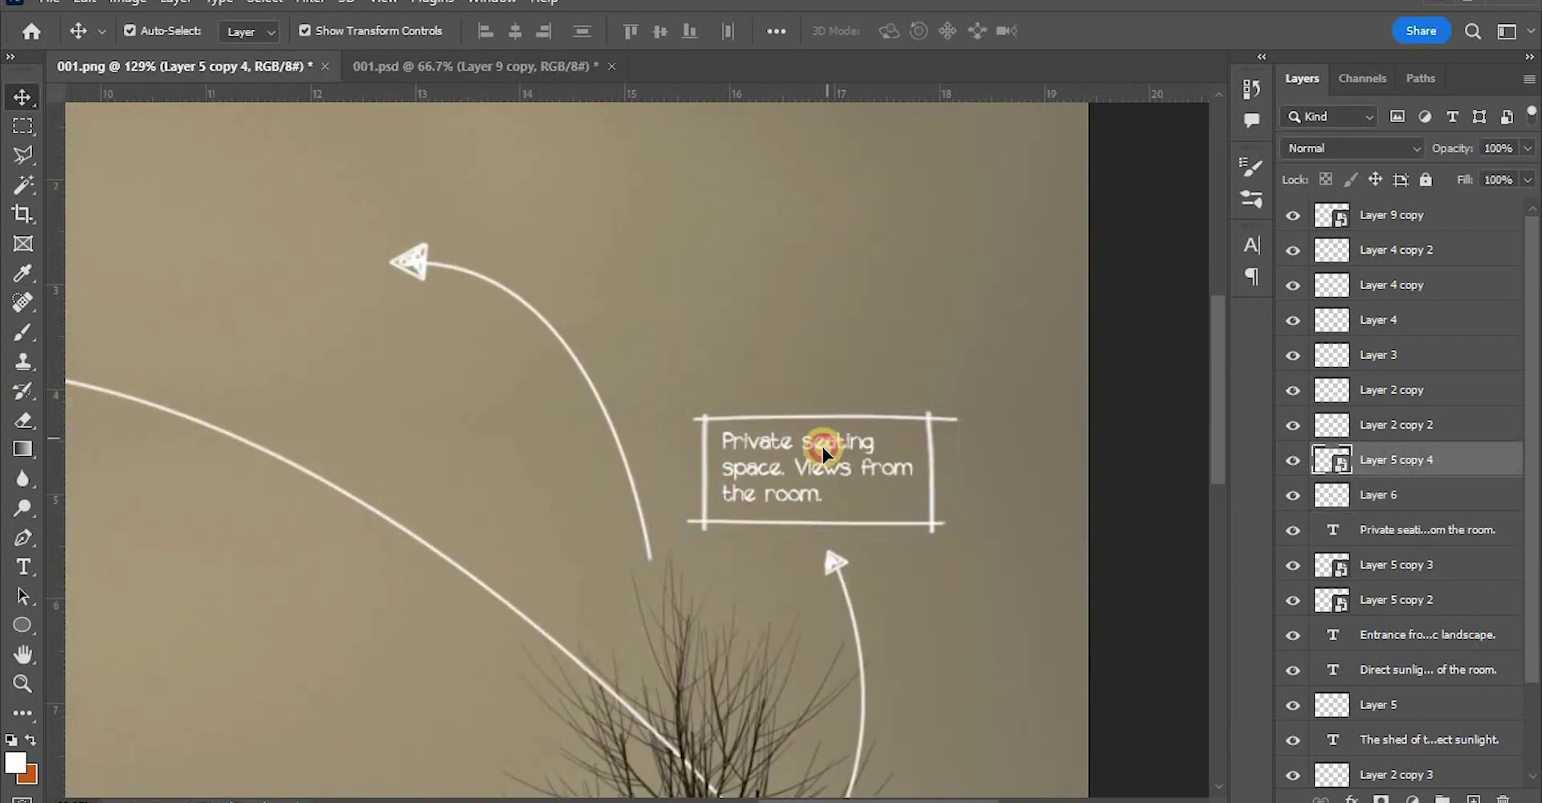
pyautogui.keyDown('shift'); pyautogui.click(822, 446); pyautogui.keyUp('shift')
pyautogui.keyDown('alt'); pyautogui.moveTo(822, 447); pyautogui.dragTo(260, 242); pyautogui.keyUp('alt')
# Replace the copied note's text with "Vegitation as a buffer zone for direct sunligh and pollution."
pyautogui.click(23, 567)
pyautogui.keyDown('alt'); pyautogui.scroll(-5, 560, 552); pyautogui.keyUp('alt')
pyautogui.keyDown('alt'); pyautogui.scroll(9, 309, 377); pyautogui.keyUp('alt')
pyautogui.click(354, 337)
pyautogui.hotkey('ctrl', 'a')
pyautogui.write('Ve')
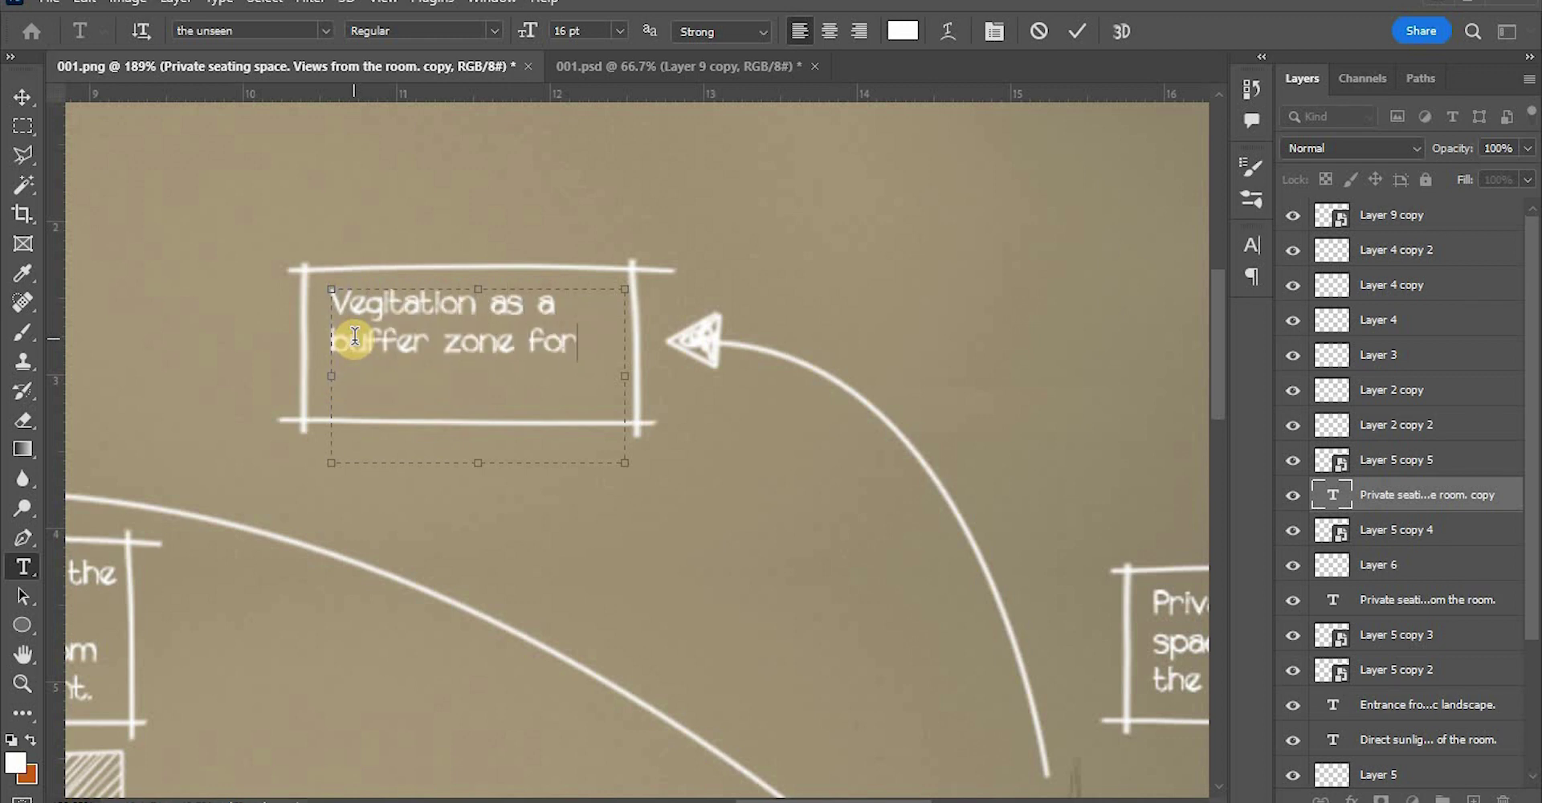
pyautogui.click(22, 89)
# Copy the frame of the window shed note onto the vegetation note and delete the vegetation note's old frame
pyautogui.keyDown('alt'); pyautogui.scroll(-4, 791, 281); pyautogui.keyUp('alt')
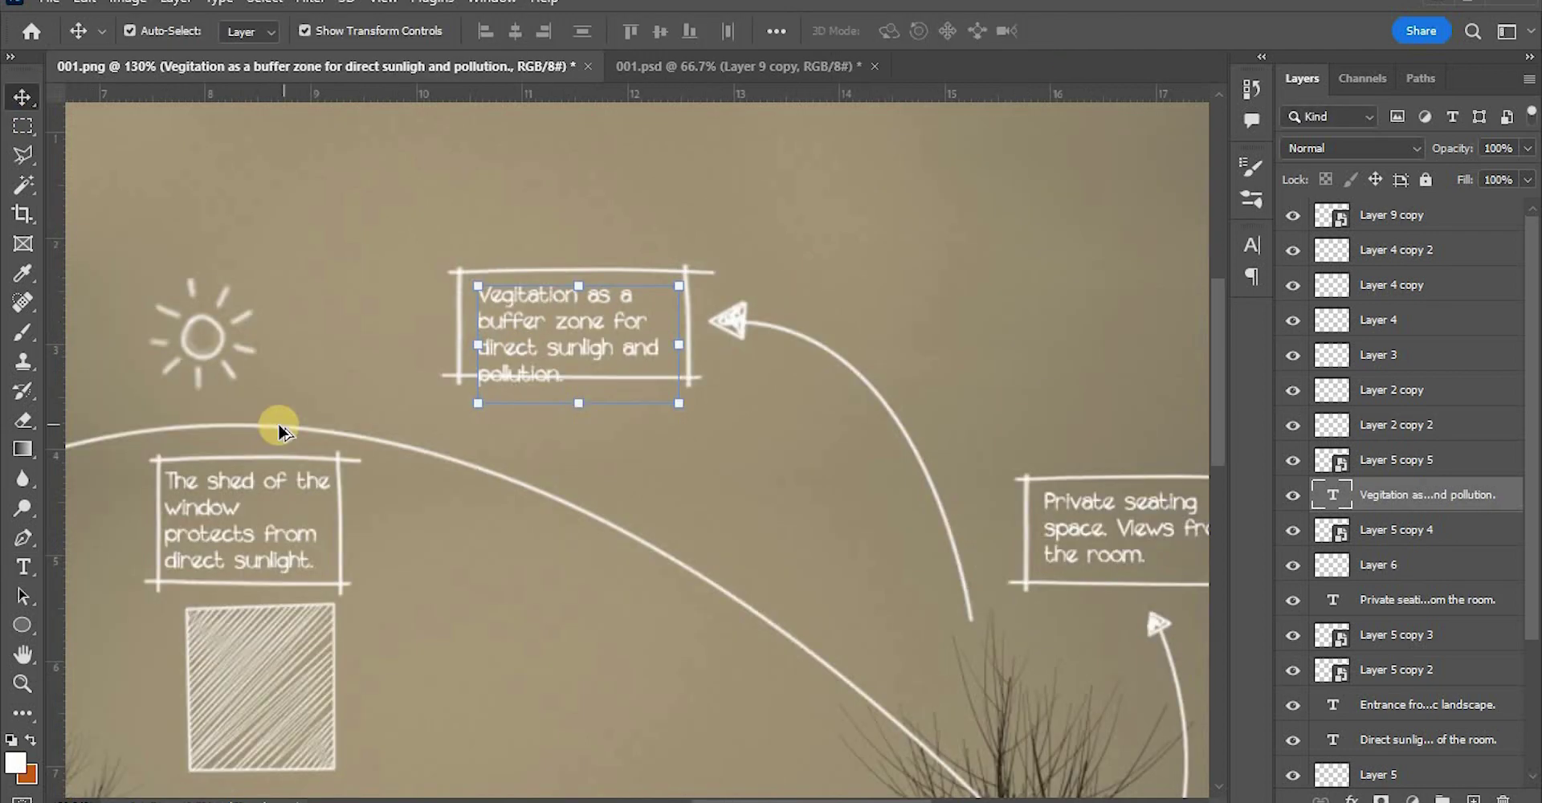
pyautogui.keyDown('alt'); pyautogui.scroll(1, 282, 430); pyautogui.keyUp('alt')
pyautogui.keyDown('alt'); pyautogui.moveTo(363, 465); pyautogui.dragTo(705, 259); pyautogui.keyUp('alt')
pyautogui.click(753, 262)
pyautogui.press('Delete')
pyautogui.click(707, 257)
# Convert the copied frame to a smart object, widen it around the vegetation text and nudge it left
pyautogui.rightClick(1437, 735)
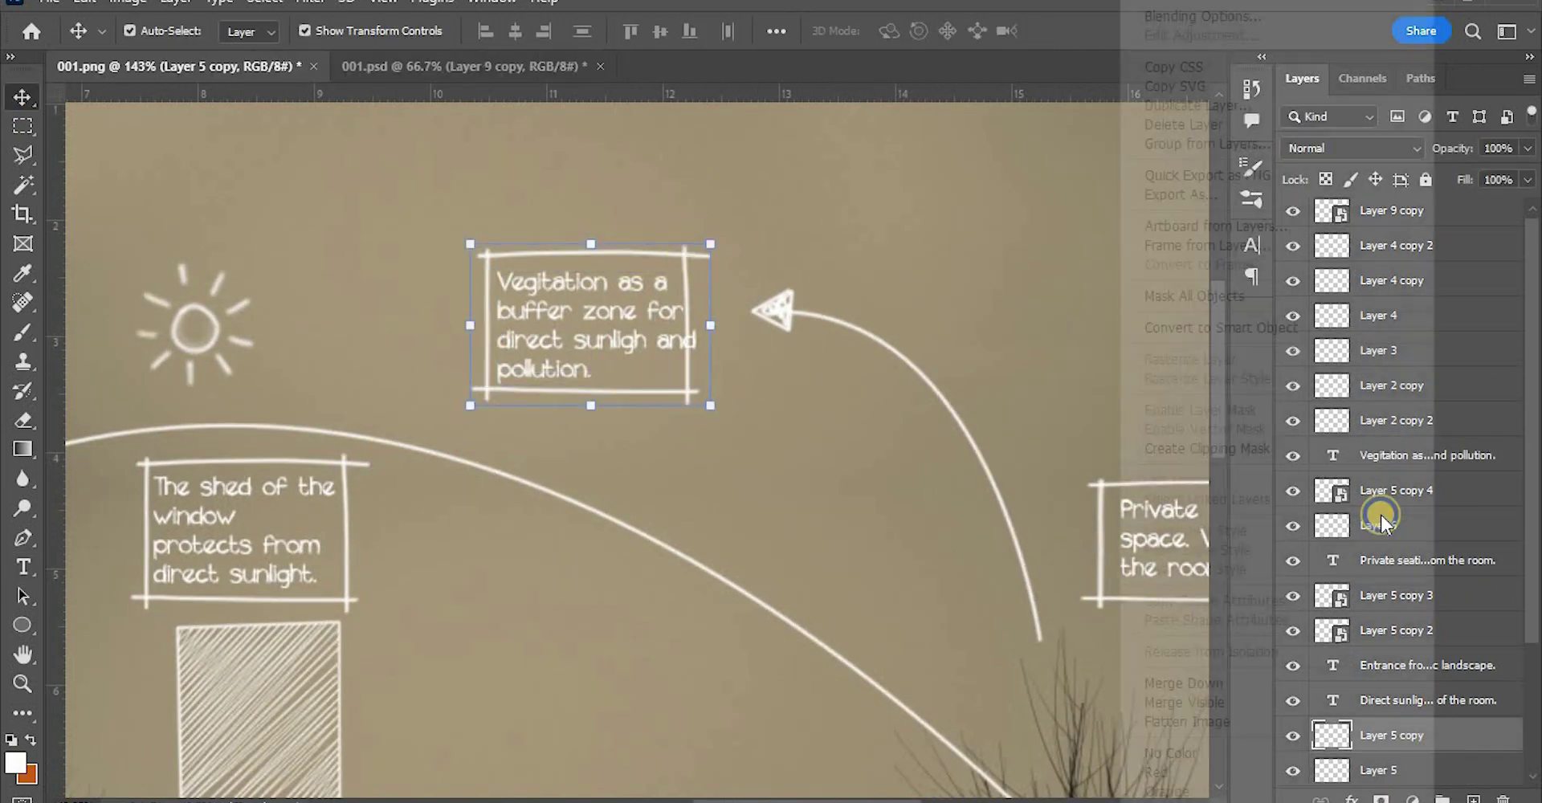
pyautogui.click(1309, 289)
pyautogui.keyDown('alt'); pyautogui.scroll(5, 635, 335); pyautogui.keyUp('alt')
pyautogui.moveTo(802, 323); pyautogui.dragTo(848, 322)
pyautogui.click(1119, 32)
pyautogui.press('Left')
pyautogui.press('Left')
pyautogui.press('Left')
pyautogui.press('Left')
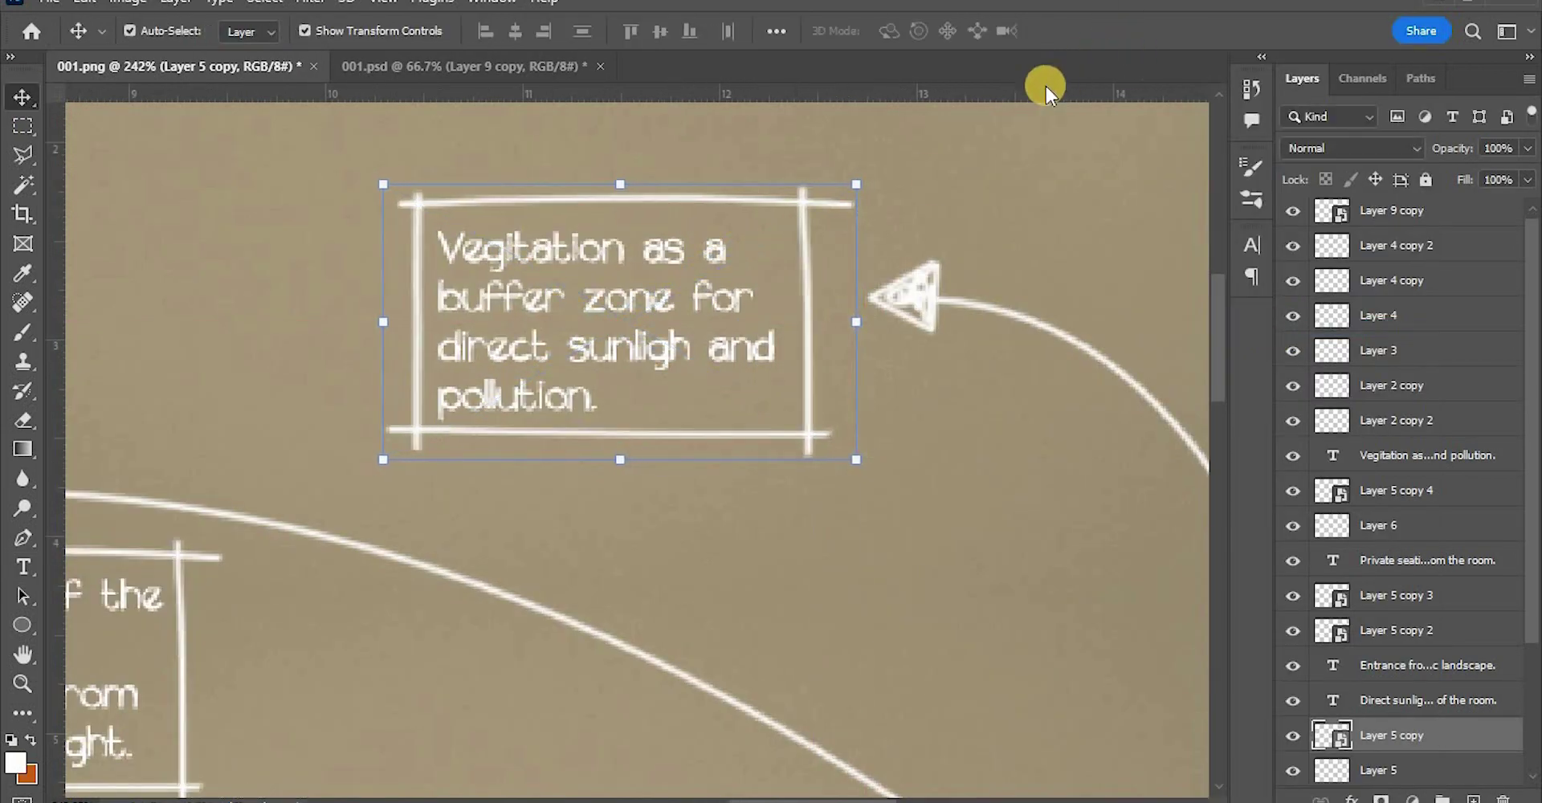
# Select the entrance note with its frame and place a copy above the sun
pyautogui.keyDown('alt'); pyautogui.scroll(-10, 594, 442); pyautogui.keyUp('alt')
pyautogui.keyDown('alt'); pyautogui.scroll(4, 578, 410); pyautogui.keyUp('alt')
pyautogui.moveTo(578, 409); pyautogui.dragTo(893, 507, button='middle')
pyautogui.keyDown('alt'); pyautogui.scroll(-5, 514, 437); pyautogui.keyUp('alt')
pyautogui.click(177, 608)
pyautogui.keyDown('shift'); pyautogui.click(251, 584); pyautogui.keyUp('shift')
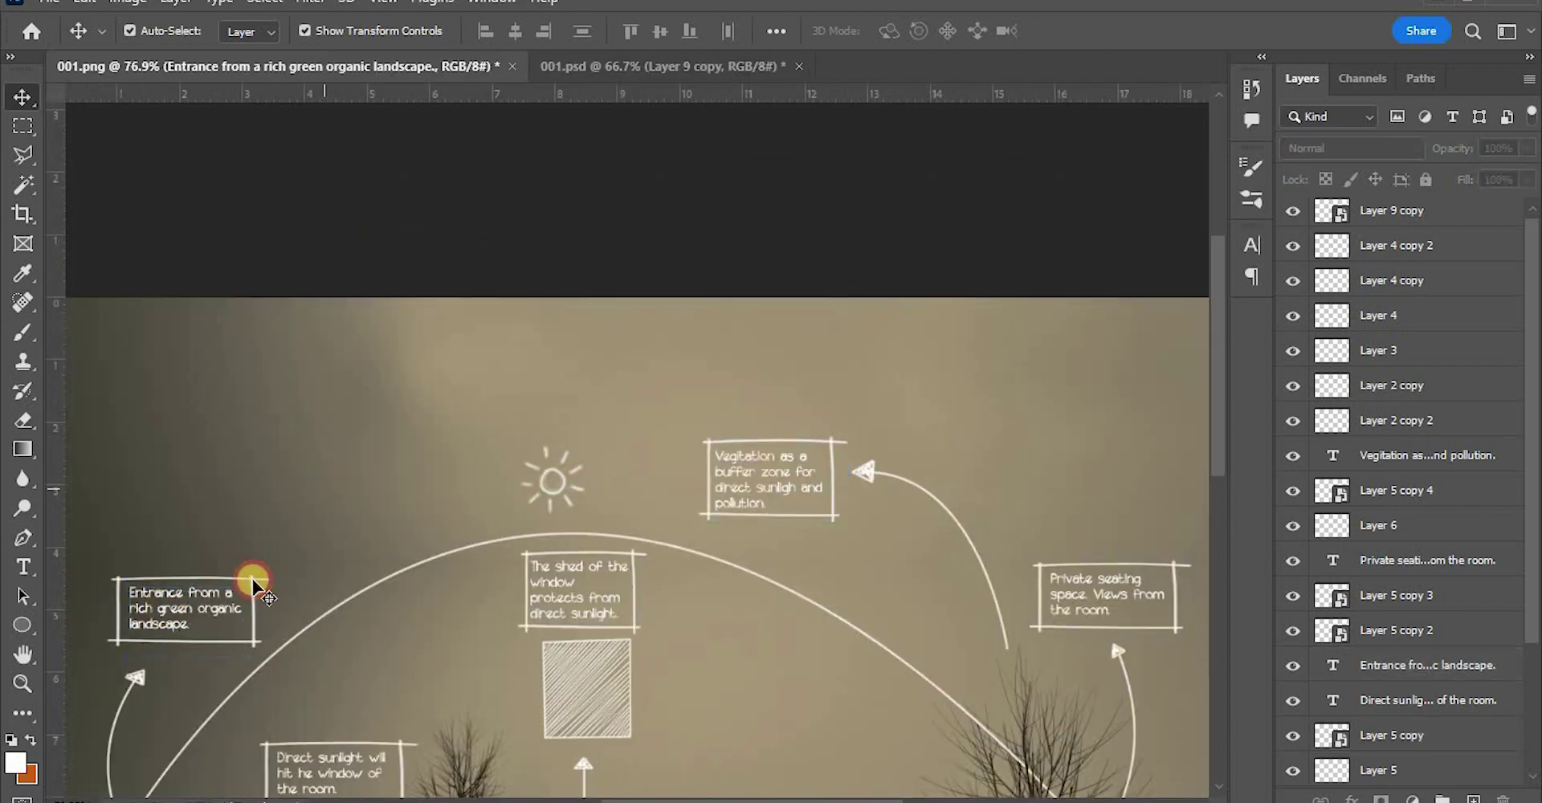
pyautogui.keyDown('alt'); pyautogui.moveTo(169, 609); pyautogui.dragTo(555, 399); pyautogui.keyUp('alt')
# Replace the text of the note above the sun with "Sunpath and design follows the light throughout the building."
pyautogui.keyDown('alt'); pyautogui.scroll(7, 482, 381); pyautogui.keyUp('alt')
pyautogui.click(22, 567)
pyautogui.click(533, 478)
pyautogui.click(534, 477)
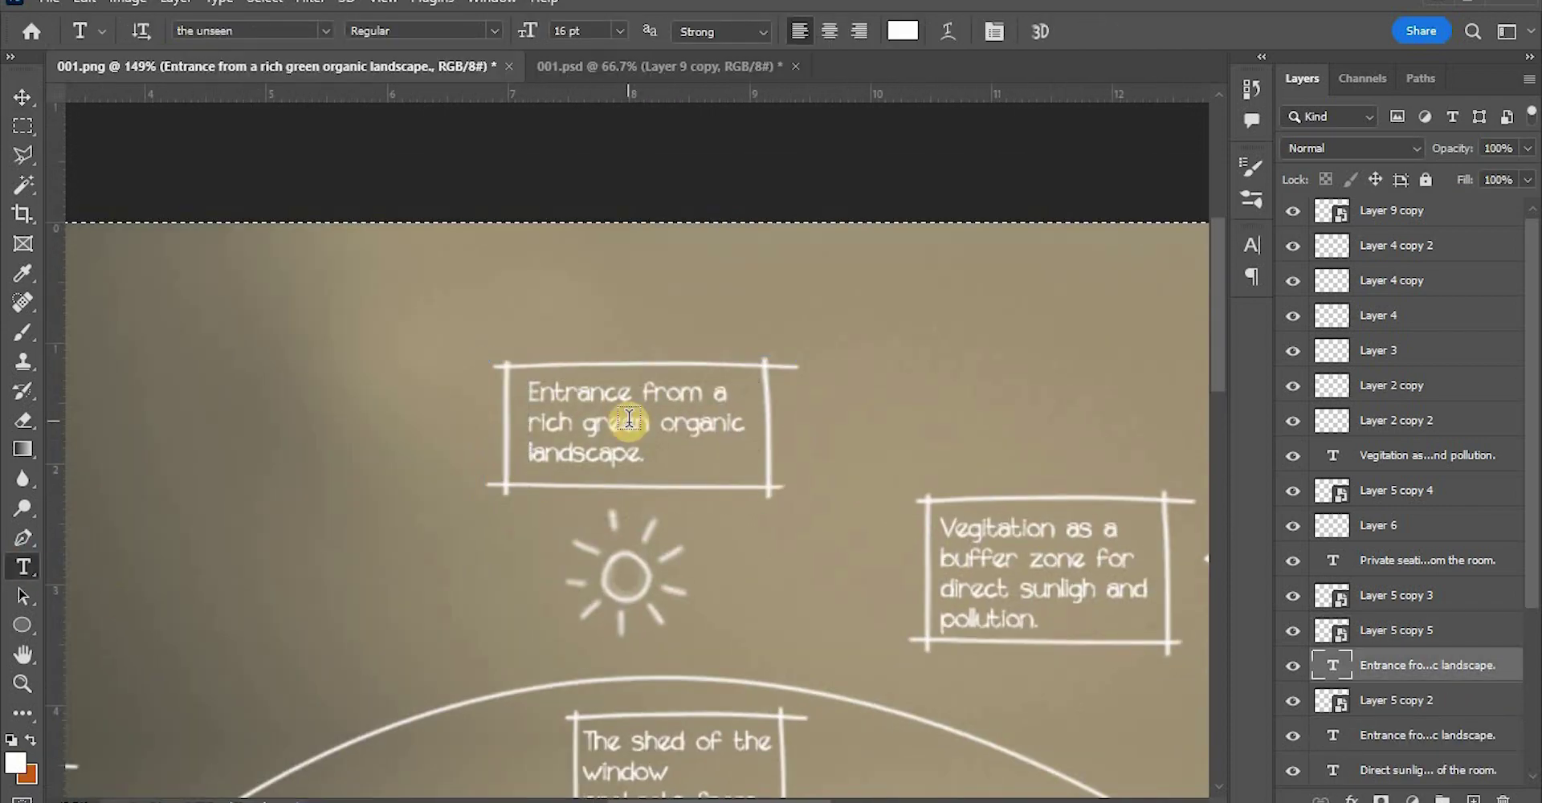
pyautogui.hotkey('ctrl', 'a')
pyautogui.write('Sun')
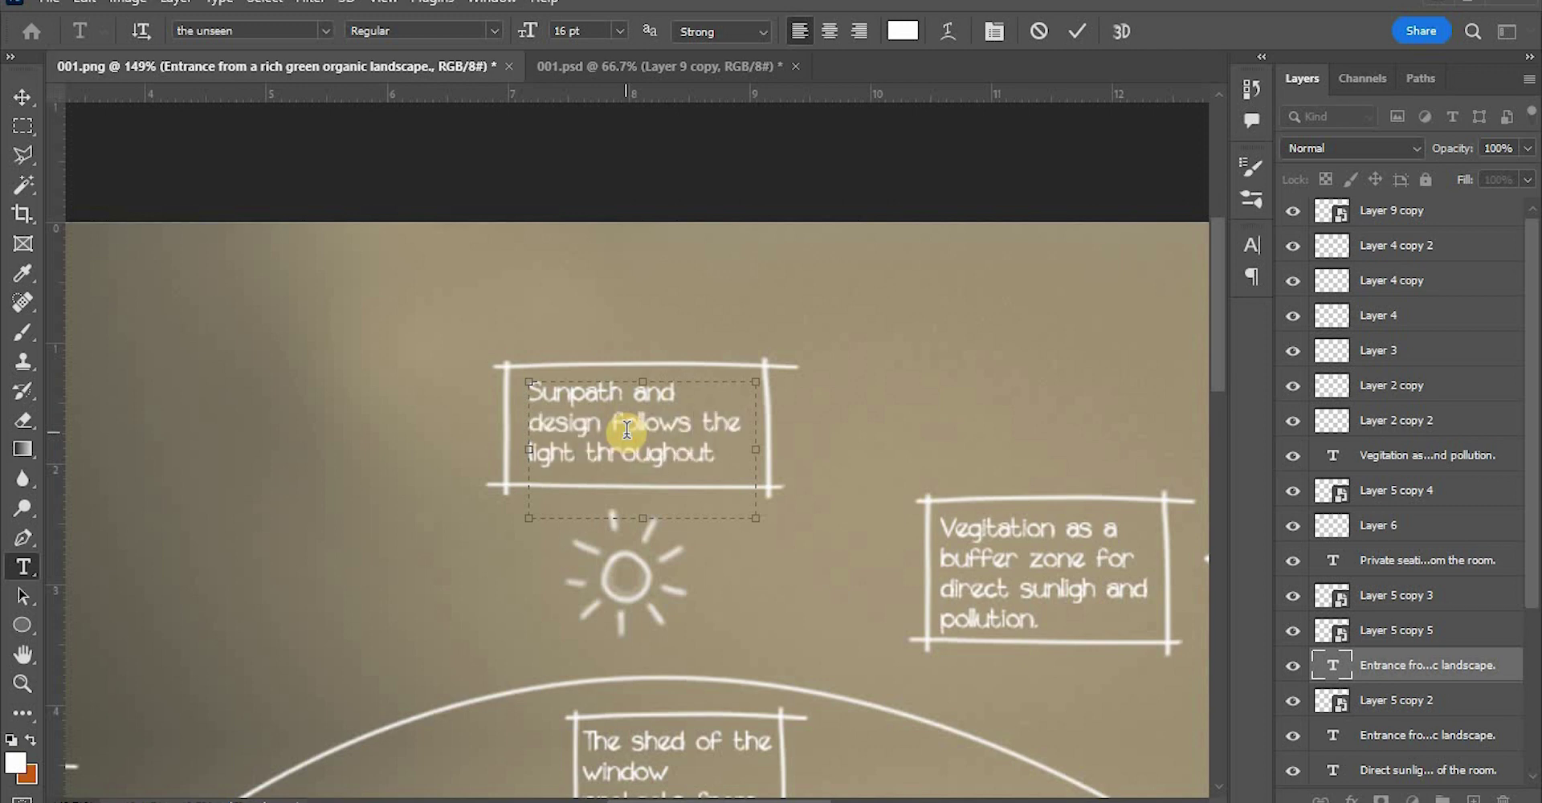
pyautogui.click(1068, 41)
# Stretch the sunpath note's frame downward so that it encloses all four lines of text
pyautogui.press('v')
pyautogui.click(766, 383)
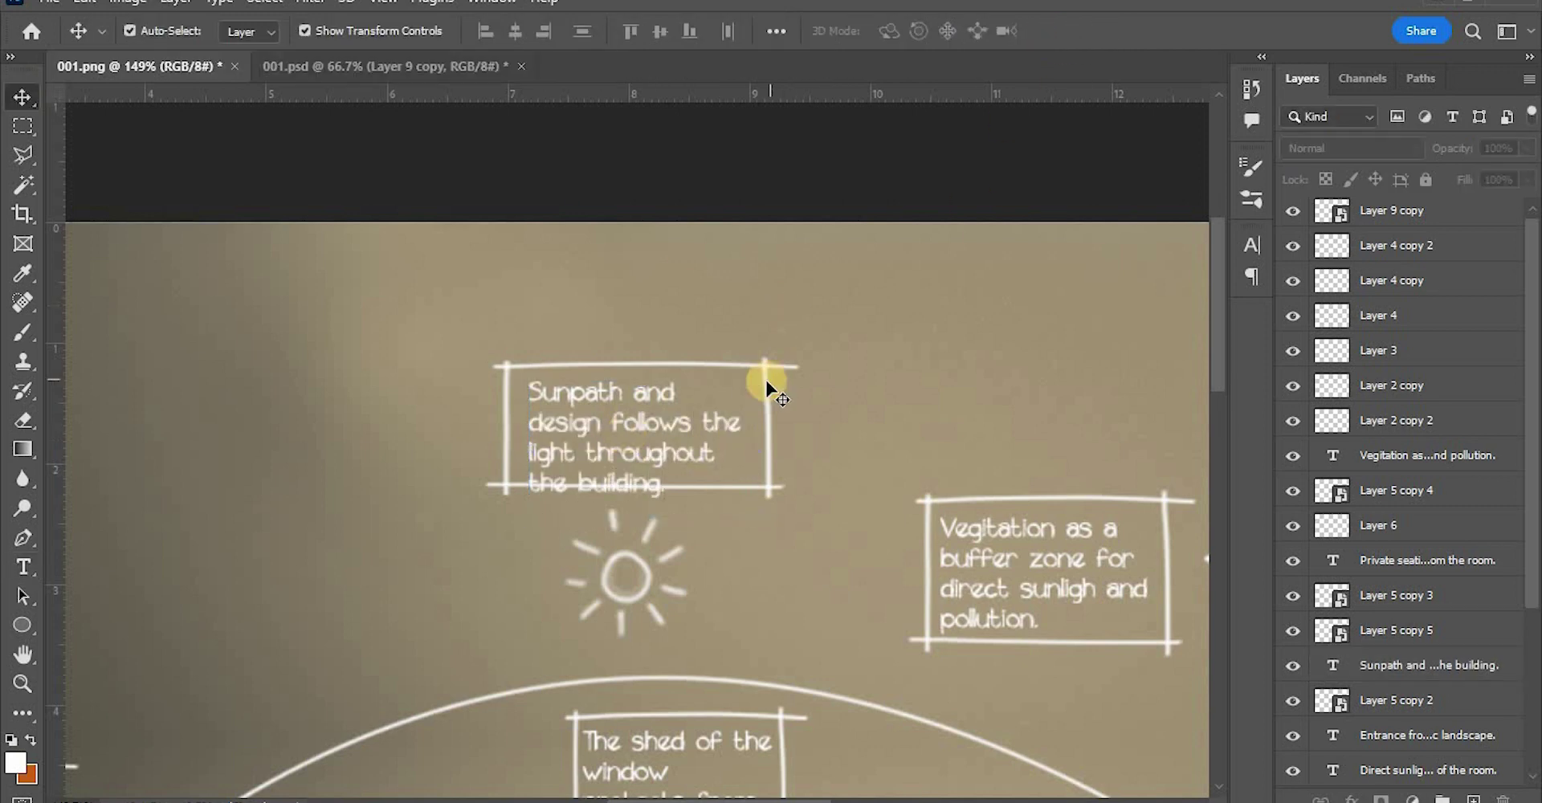
pyautogui.click(767, 386)
pyautogui.moveTo(661, 516); pyautogui.dragTo(663, 516)
pyautogui.moveTo(647, 500)
pyautogui.mouseDown()
pyautogui.moveTo(647, 520)
pyautogui.moveTo(672, 512)
pyautogui.mouseUp()
pyautogui.click(752, 253)
# Move the sunpath note together with its frame so that it sits clear above the sun
pyautogui.keyDown('shift'); pyautogui.click(647, 416); pyautogui.keyUp('shift')
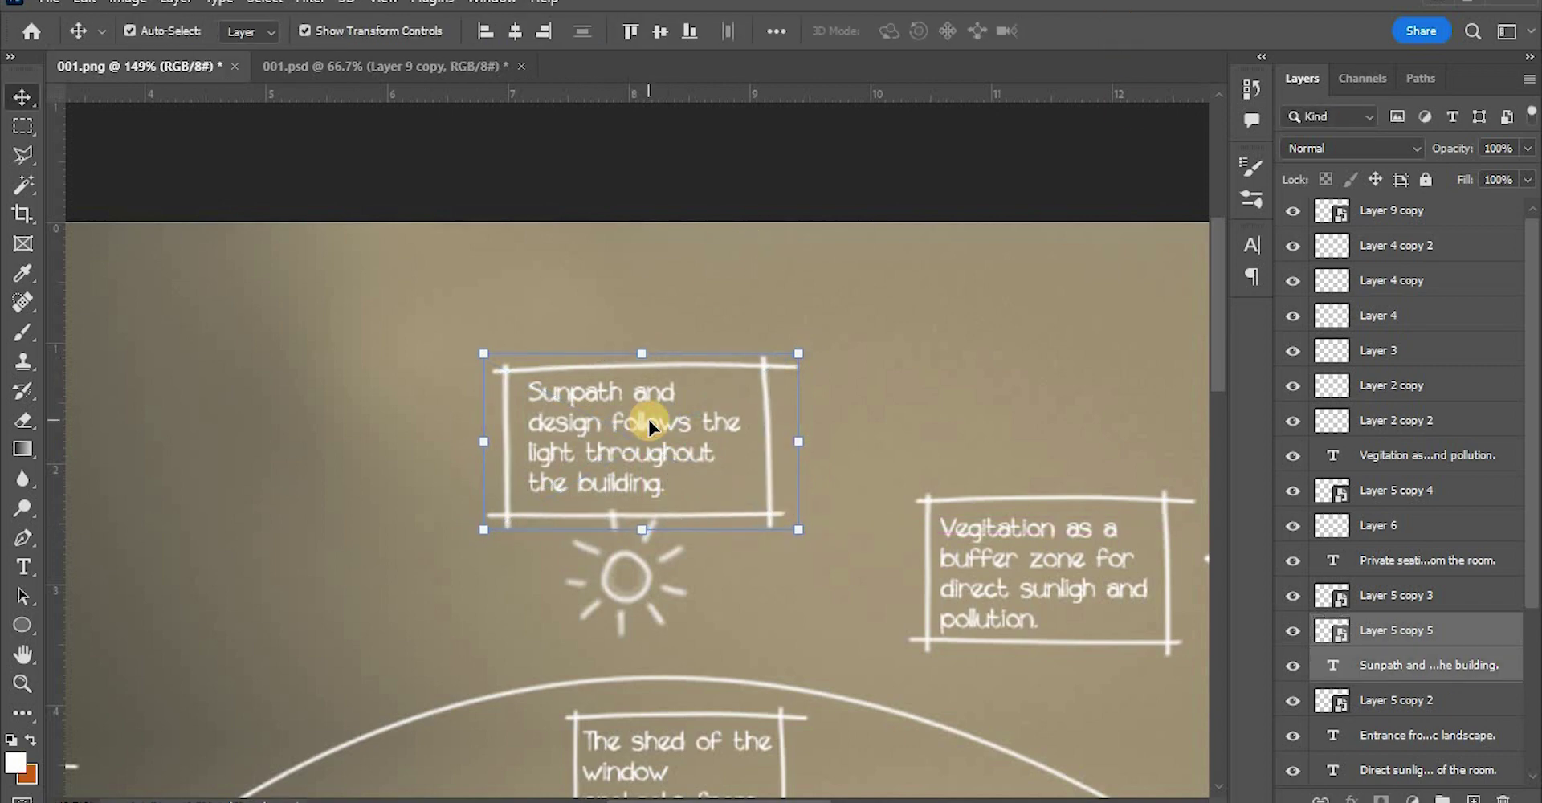
pyautogui.moveTo(647, 416)
pyautogui.mouseDown()
pyautogui.moveTo(642, 387)
pyautogui.moveTo(678, 416)
pyautogui.mouseUp()
pyautogui.click(819, 348)
pyautogui.click(827, 353)
pyautogui.keyDown('alt'); pyautogui.scroll(-7, 679, 415); pyautogui.keyUp('alt')
pyautogui.keyDown('alt'); pyautogui.scroll(-3, 469, 423); pyautogui.keyUp('alt')
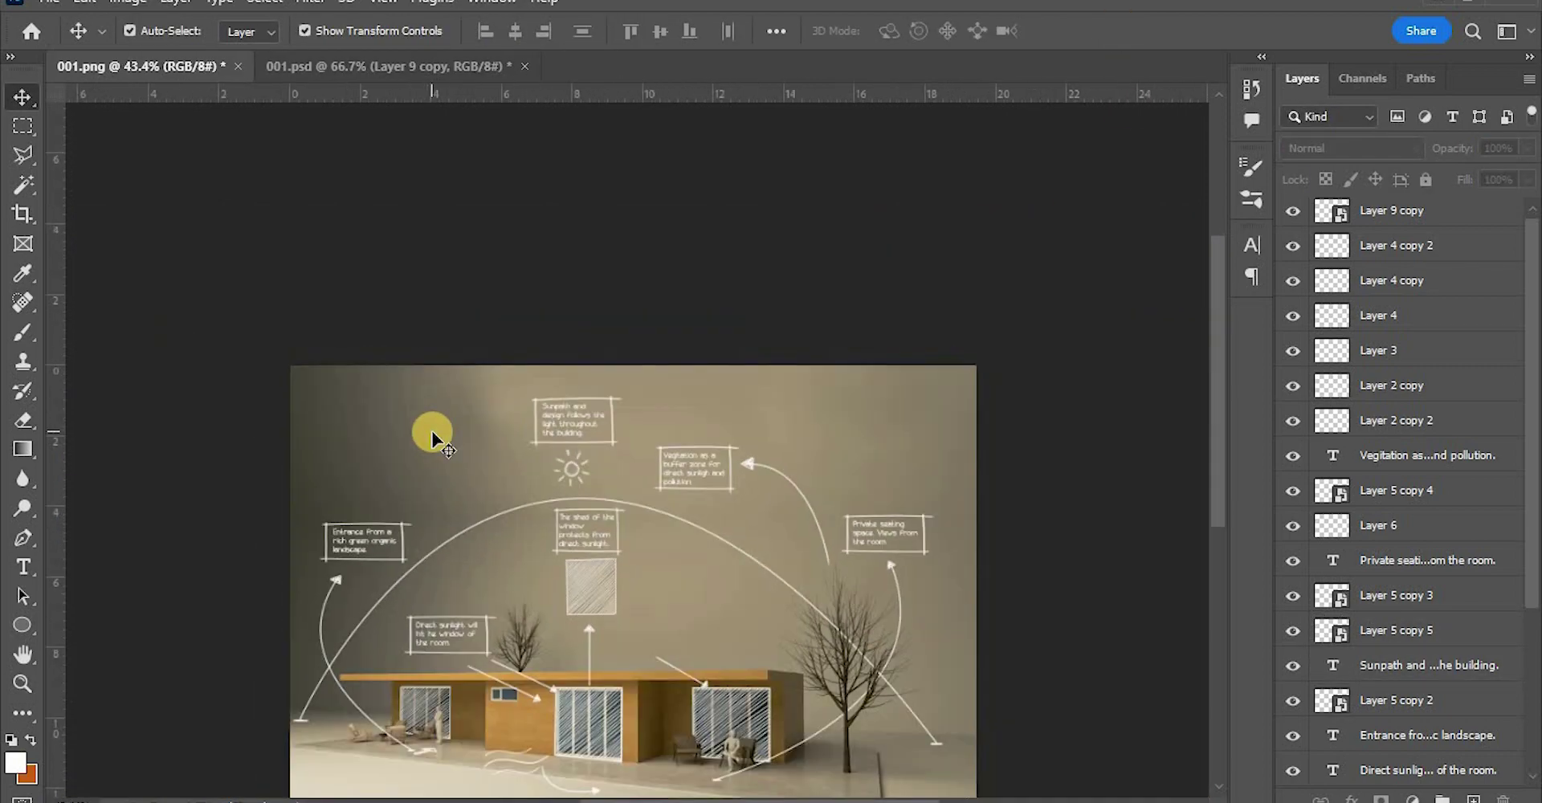
# Select the framed note beside the entrance arrow and the small tree's sunlight note text, copying a framed note to the ventilation arrow's tip
pyautogui.scroll(-3, 594, 562)
pyautogui.keyDown('alt'); pyautogui.scroll(5, 605, 669); pyautogui.keyUp('alt')
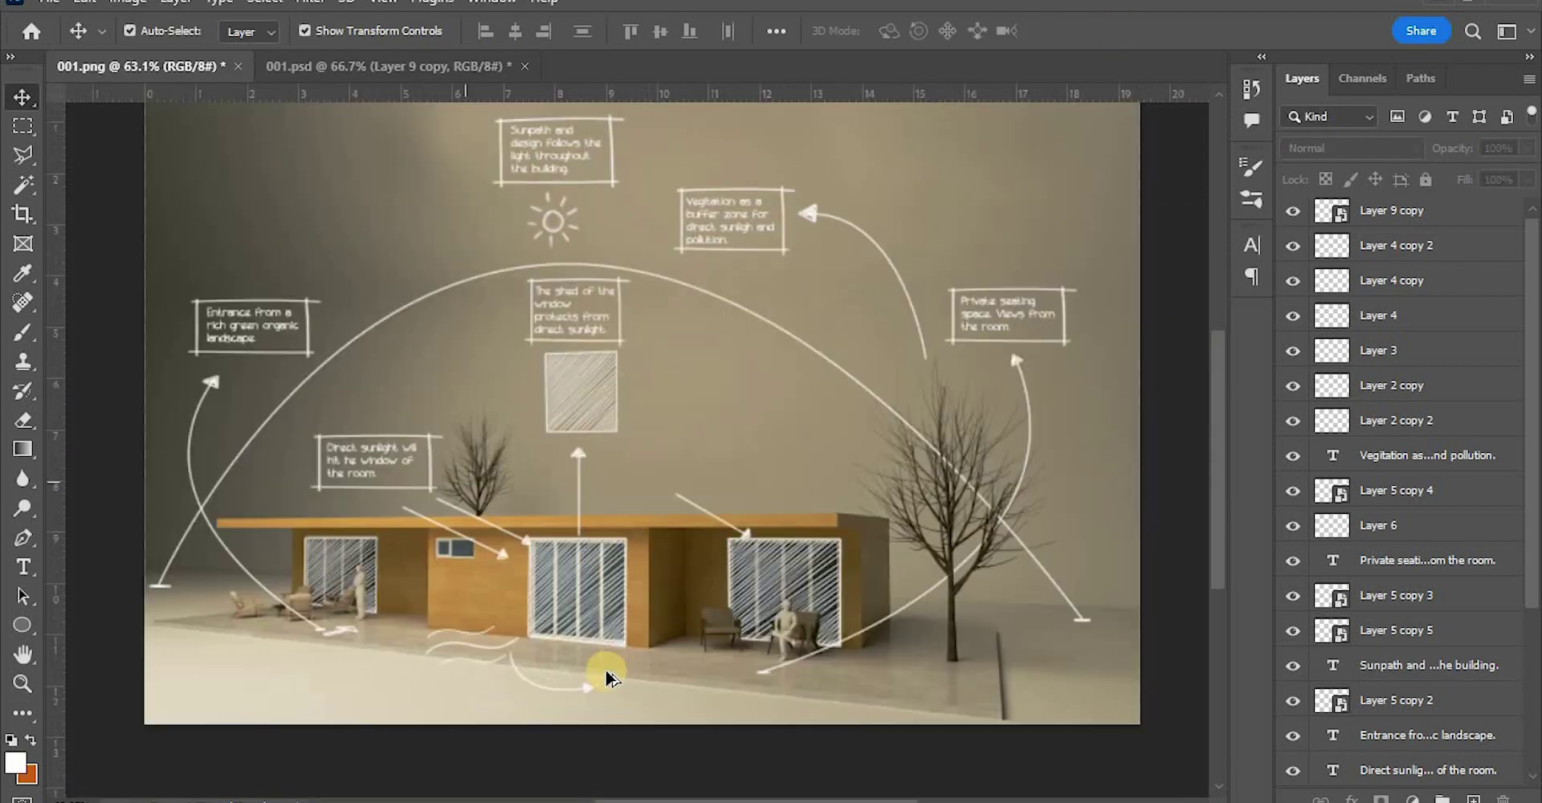
pyautogui.click(318, 337)
pyautogui.keyDown('shift'); pyautogui.click(241, 324); pyautogui.keyUp('shift')
pyautogui.keyDown('alt'); pyautogui.moveTo(240, 324); pyautogui.dragTo(711, 696); pyautogui.keyUp('alt')
# Replace the text of the note at the ventilation arrow with "Ventilation from the windows."
pyautogui.keyDown('alt'); pyautogui.scroll(2, 574, 700); pyautogui.keyUp('alt')
pyautogui.doubleClick(671, 700)
pyautogui.hotkey('ctrl', 'a')
pyautogui.write('Ventil')
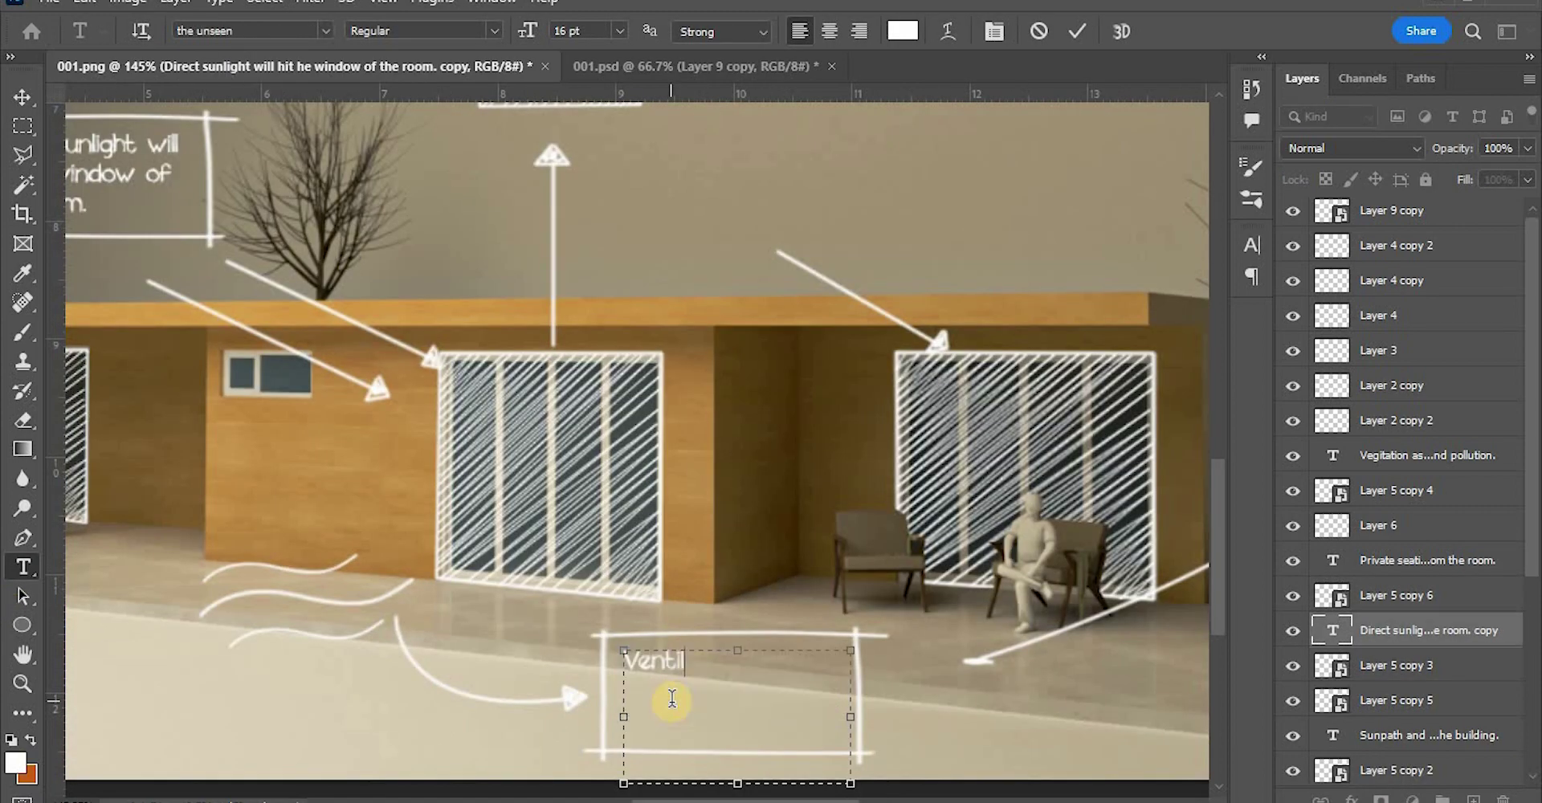
pyautogui.write('ation from the windows.')
pyautogui.scroll(-1, 711, 769)
pyautogui.click(1077, 30)
# Shorten the ventilation note's frame to fit its two lines of text
pyautogui.click(21, 97)
pyautogui.click(732, 689)
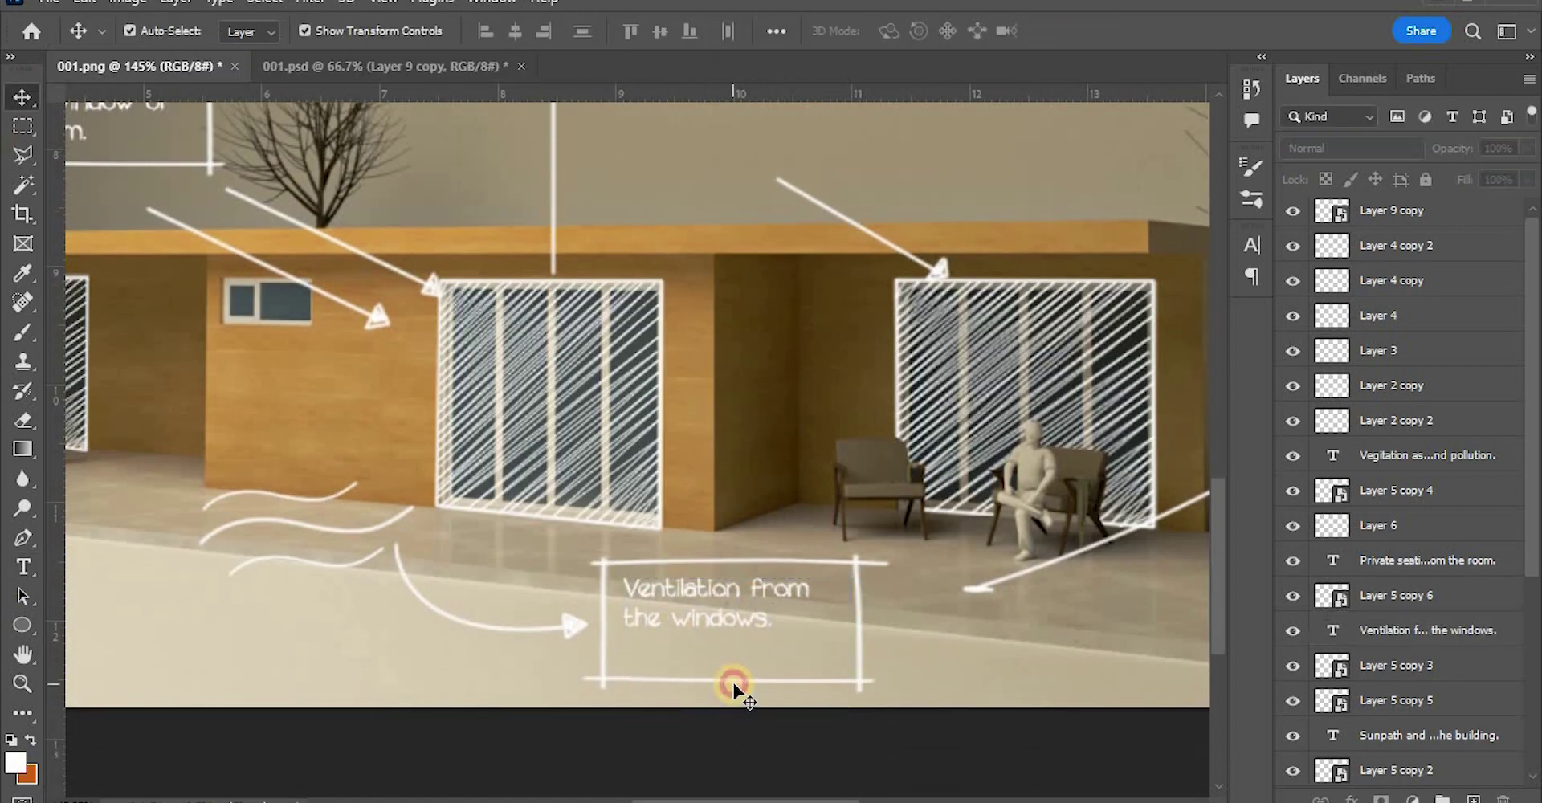
pyautogui.click(733, 682)
pyautogui.keyDown('shift'); pyautogui.moveTo(735, 691); pyautogui.dragTo(737, 658); pyautogui.keyUp('shift')
pyautogui.click(1123, 32)
pyautogui.keyDown('alt'); pyautogui.scroll(-5, 744, 416); pyautogui.keyUp('alt')
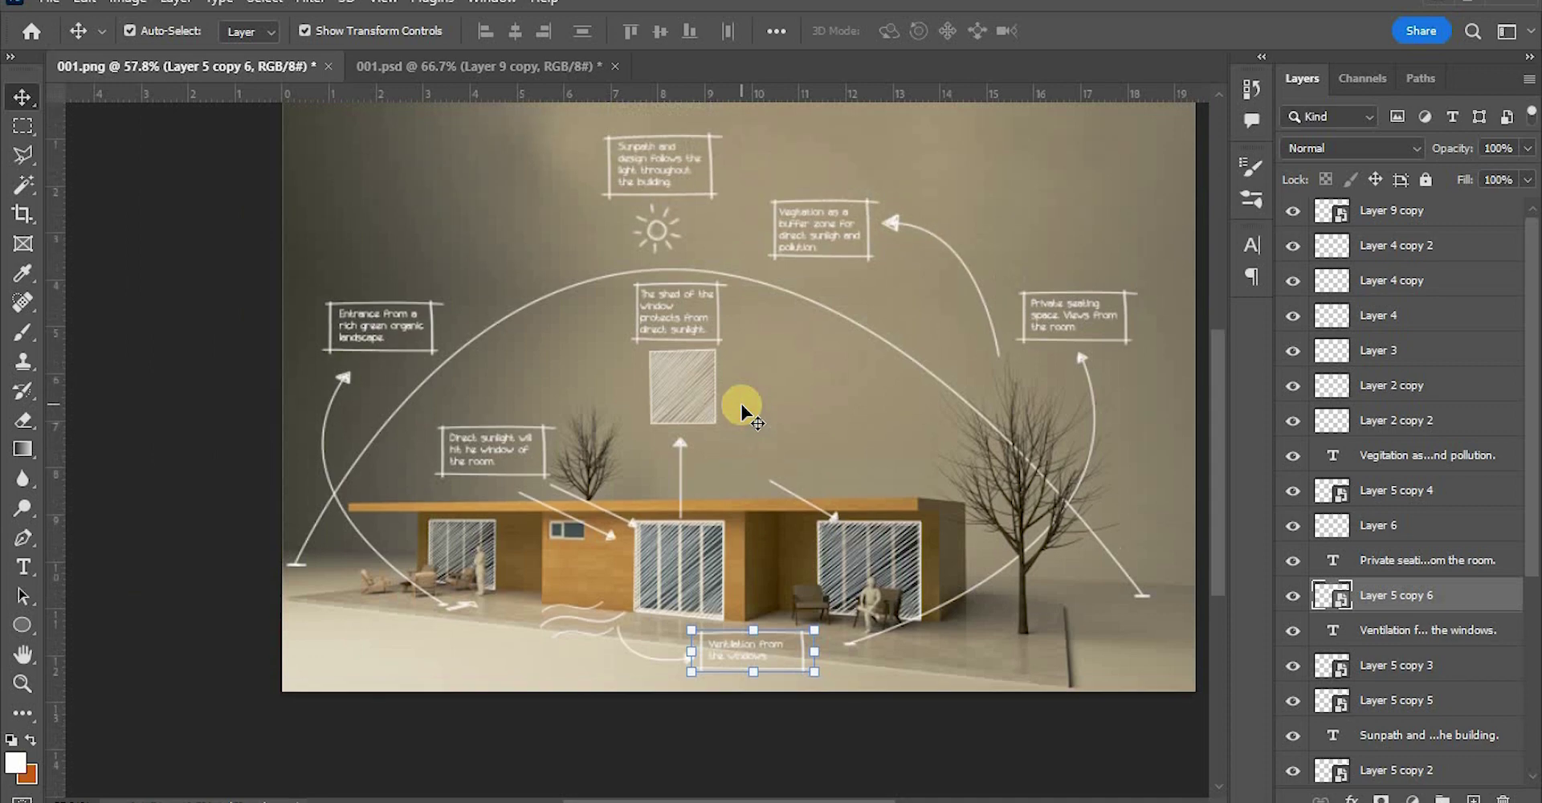
pyautogui.keyDown('alt'); pyautogui.scroll(-1, 742, 410); pyautogui.keyUp('alt')
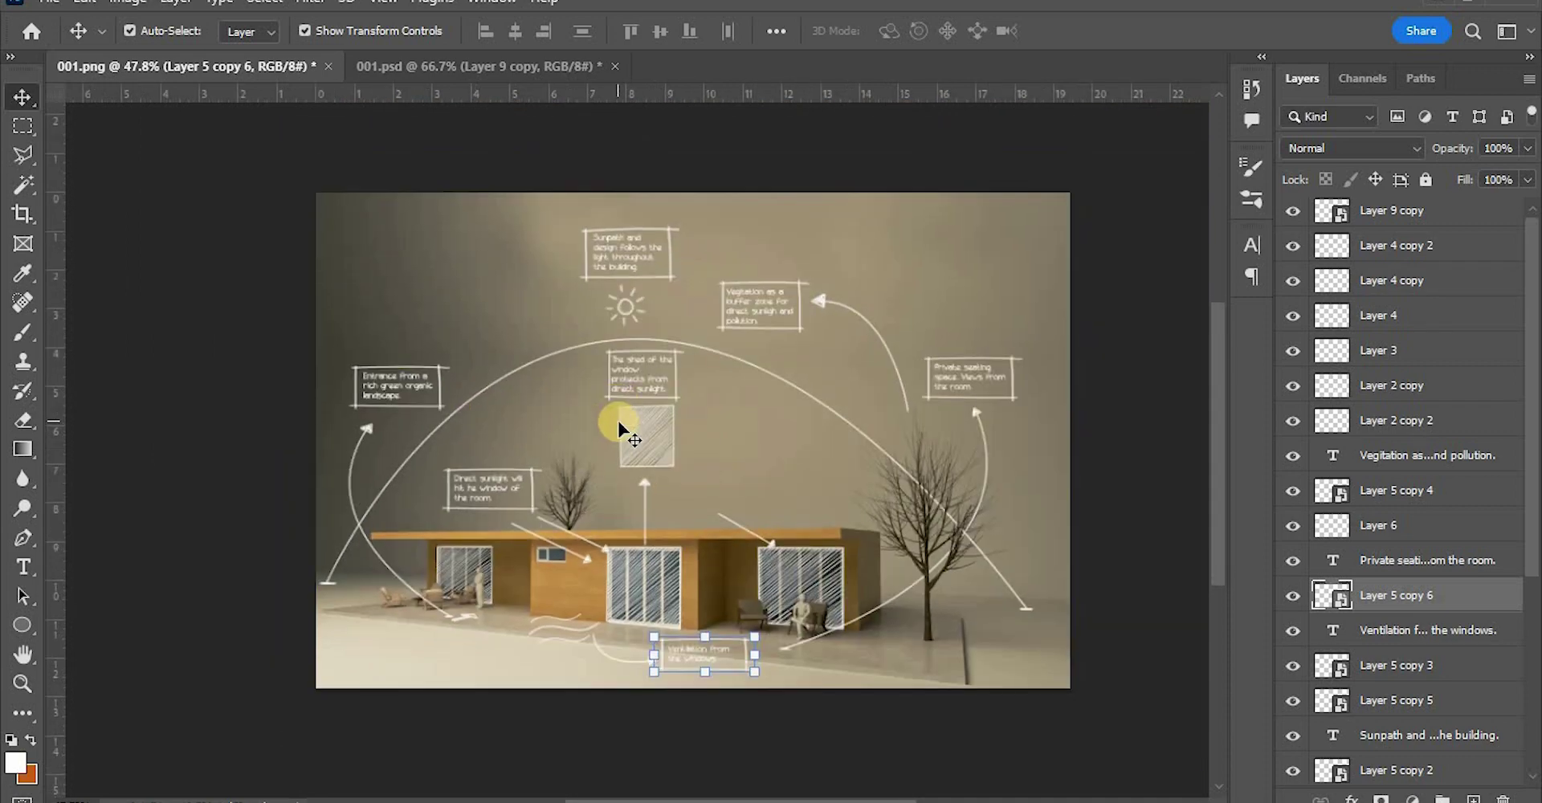
pyautogui.scroll(-1, 554, 465)
pyautogui.click(1058, 532)
# Shift the sun and the framed sunpath note to the right to line up above the window shed note
pyautogui.keyDown('alt'); pyautogui.scroll(-1, 633, 534); pyautogui.keyUp('alt')
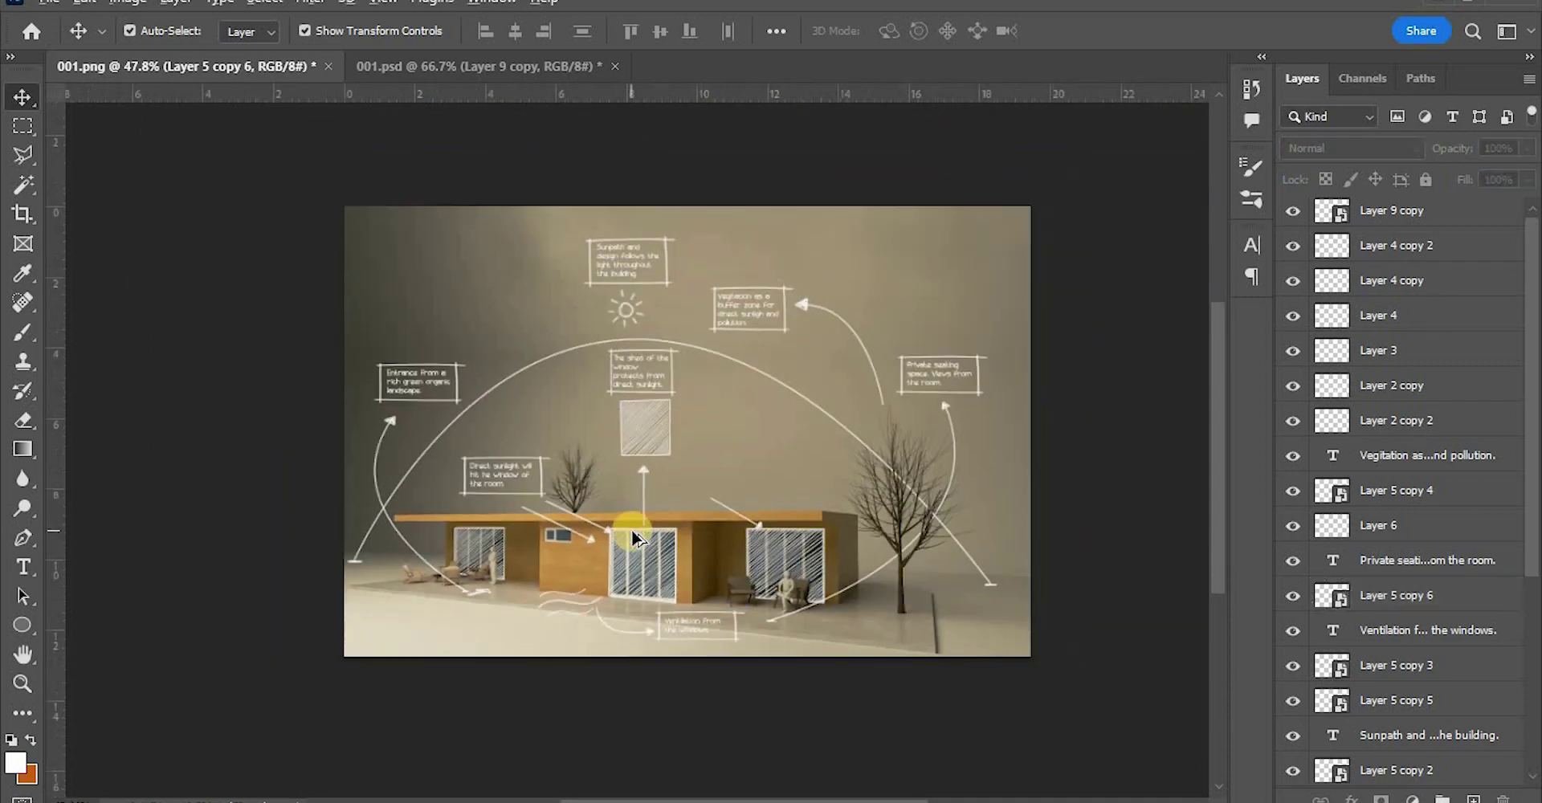
pyautogui.keyDown('alt'); pyautogui.scroll(1, 785, 474); pyautogui.keyUp('alt')
pyautogui.scroll(-1, 785, 473)
pyautogui.keyDown('alt'); pyautogui.scroll(4, 554, 271); pyautogui.keyUp('alt')
pyautogui.keyDown('alt'); pyautogui.scroll(2, 621, 327); pyautogui.keyUp('alt')
pyautogui.moveTo(621, 346); pyautogui.dragTo(677, 363)
pyautogui.scroll(3, 677, 387)
pyautogui.click(665, 424)
pyautogui.keyDown('shift'); pyautogui.click(631, 326); pyautogui.keyUp('shift')
# Flip the curved arrow above the large tree horizontally, rotate it so the arrowhead points upward and reposition it over the tree
pyautogui.keyDown('alt'); pyautogui.scroll(-3, 677, 363); pyautogui.keyUp('alt')
pyautogui.keyDown('alt'); pyautogui.scroll(2, 787, 430); pyautogui.keyUp('alt')
pyautogui.scroll(-2, 871, 418)
pyautogui.click(874, 417)
pyautogui.hotkey('ctrl', 't')
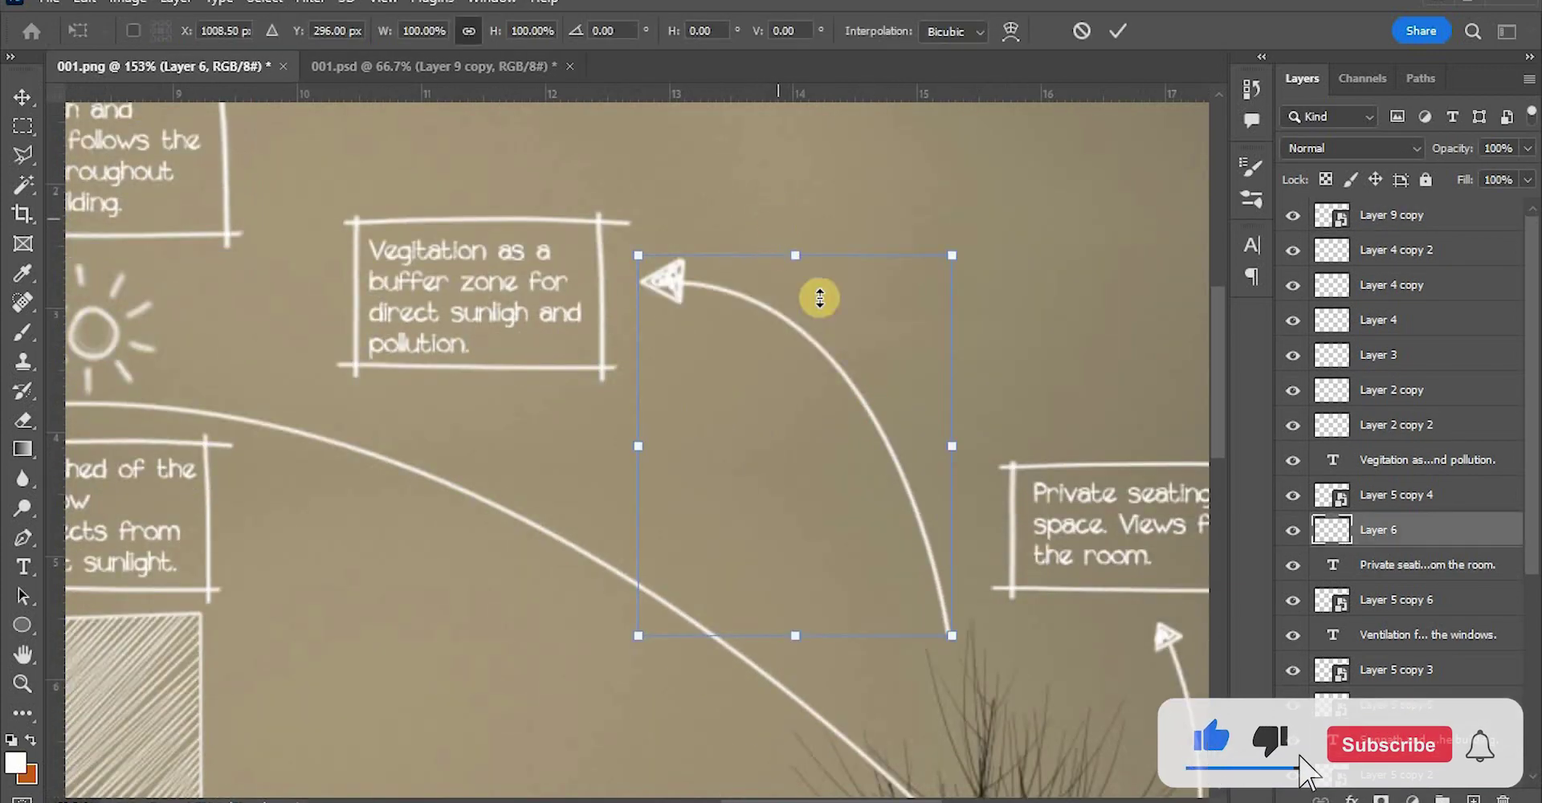
pyautogui.rightClick(800, 280)
pyautogui.click(851, 755)
pyautogui.moveTo(923, 204); pyautogui.dragTo(662, 221)
pyautogui.moveTo(730, 502); pyautogui.dragTo(814, 555)
pyautogui.click(1117, 30)
# Move the vegetation note with its frame above the tip of the rotated arrow
pyautogui.click(441, 291)
pyautogui.keyDown('shift'); pyautogui.moveTo(544, 264); pyautogui.dragTo(954, 154); pyautogui.keyUp('shift')
pyautogui.keyDown('alt'); pyautogui.scroll(-1, 827, 363); pyautogui.keyUp('alt')
pyautogui.scroll(2, 827, 363)
pyautogui.keyDown('alt'); pyautogui.scroll(-4, 826, 369); pyautogui.keyUp('alt')
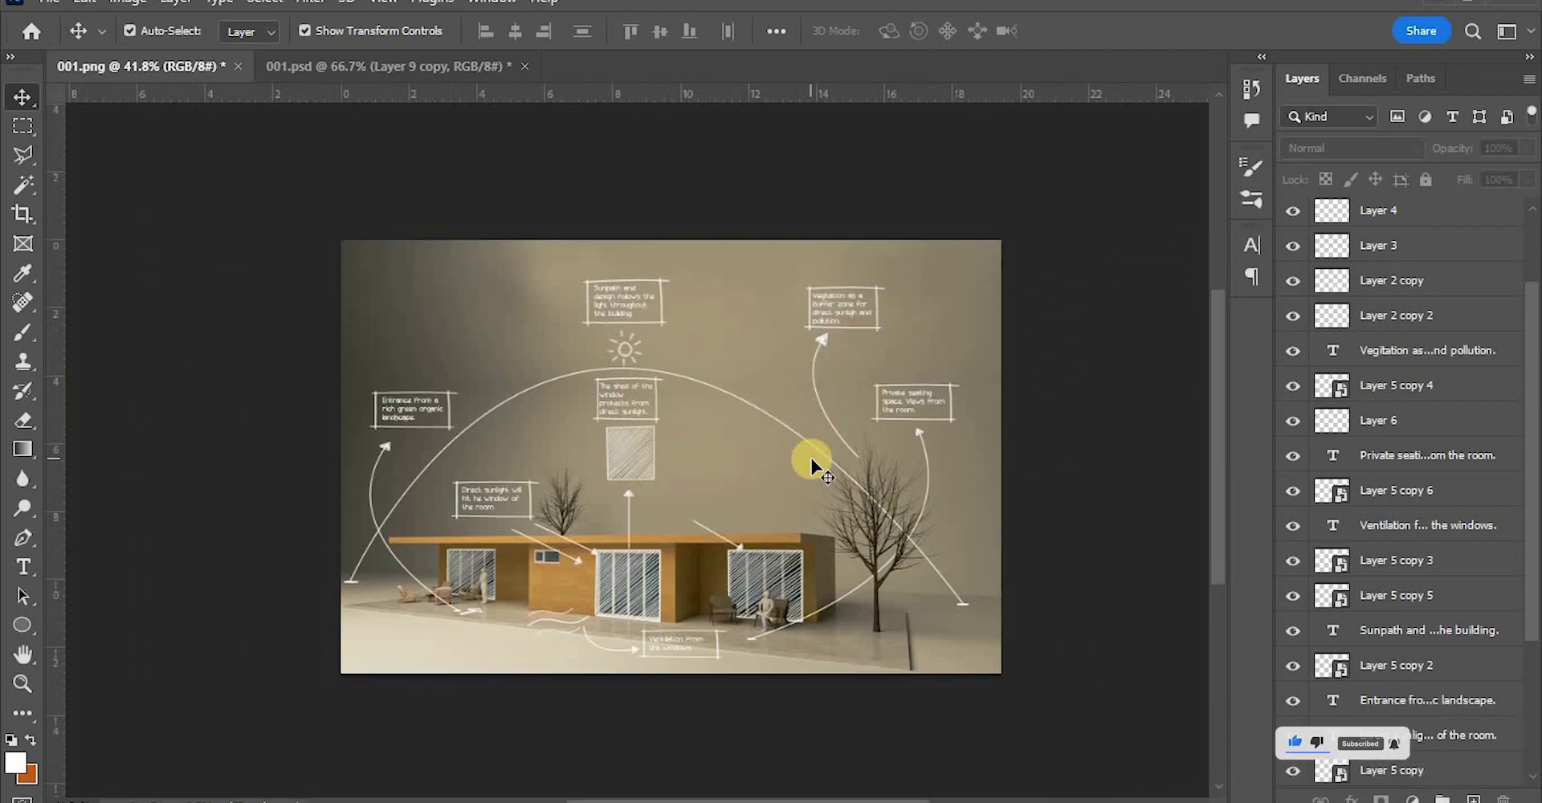